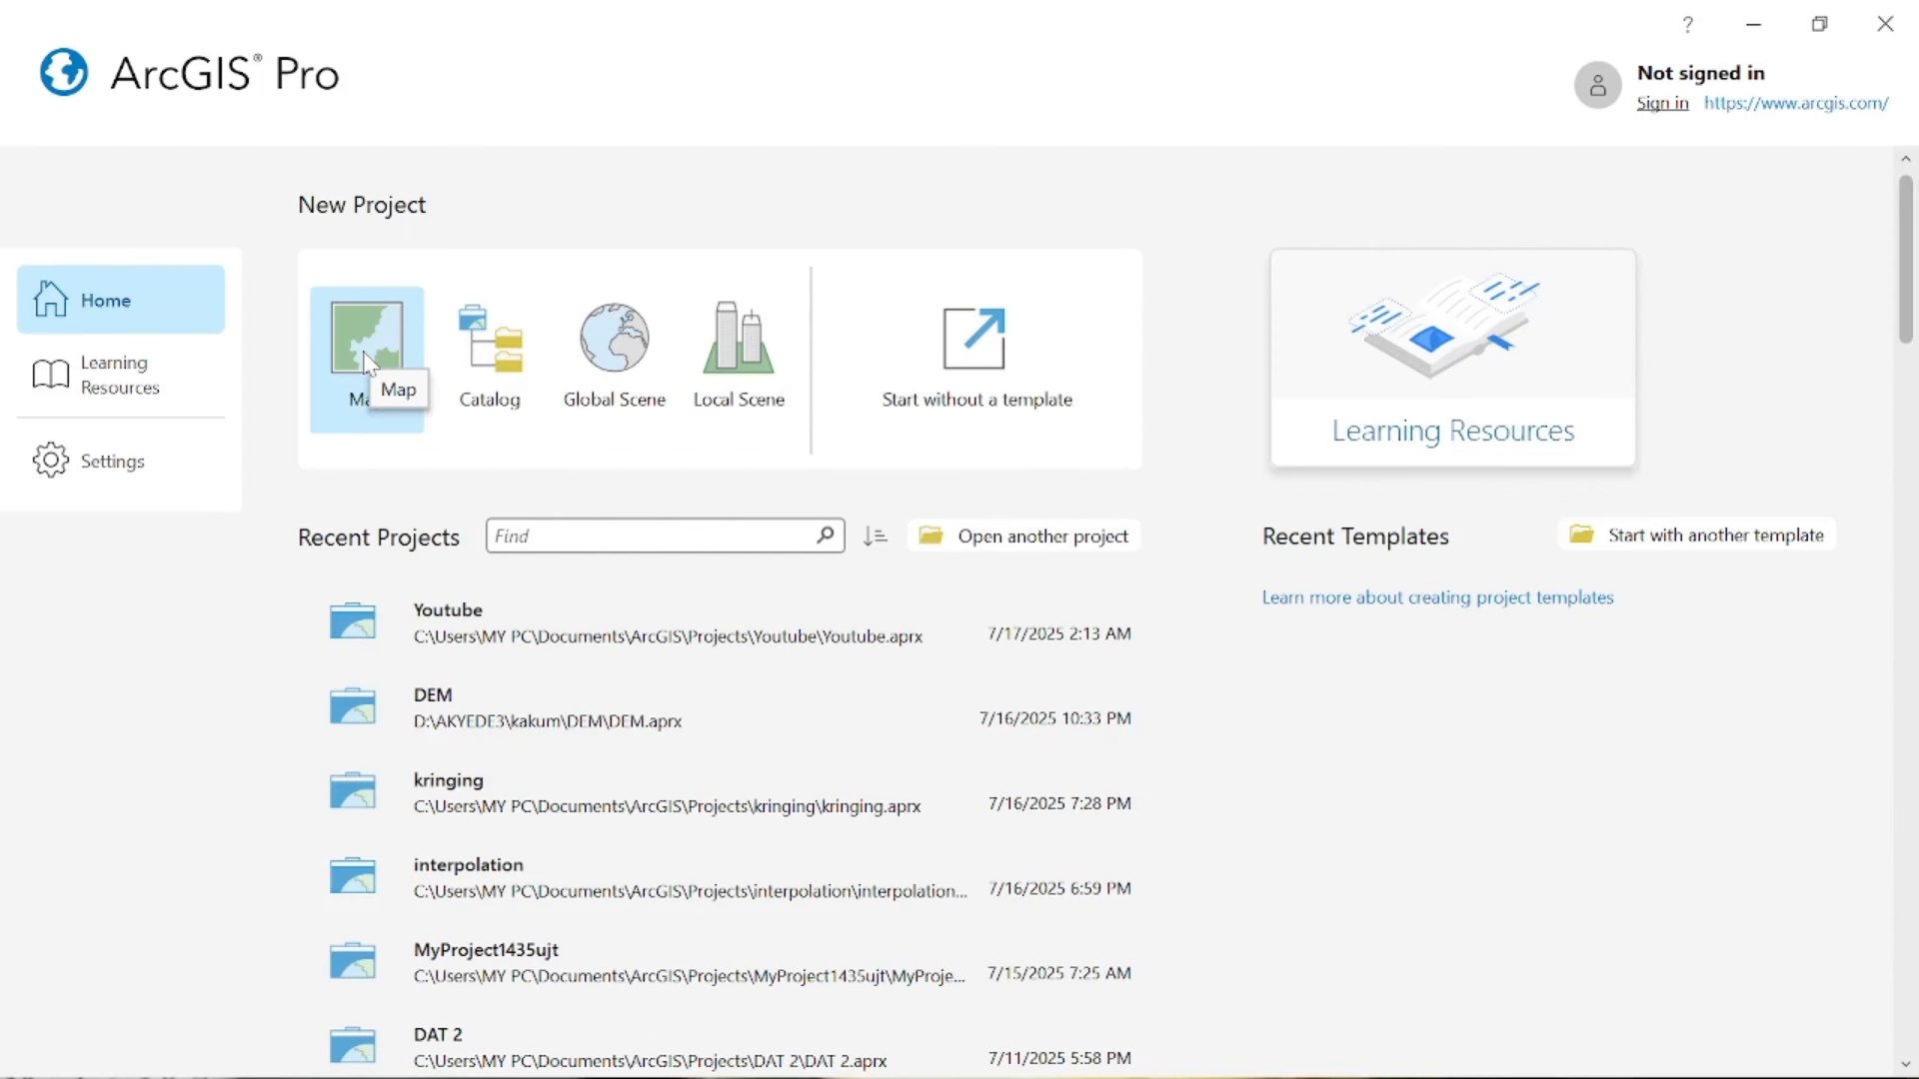
Create a new map project named Tutorial in the default projects location with its own folder
{"action": "left_click", "coordinate": [391, 322]}
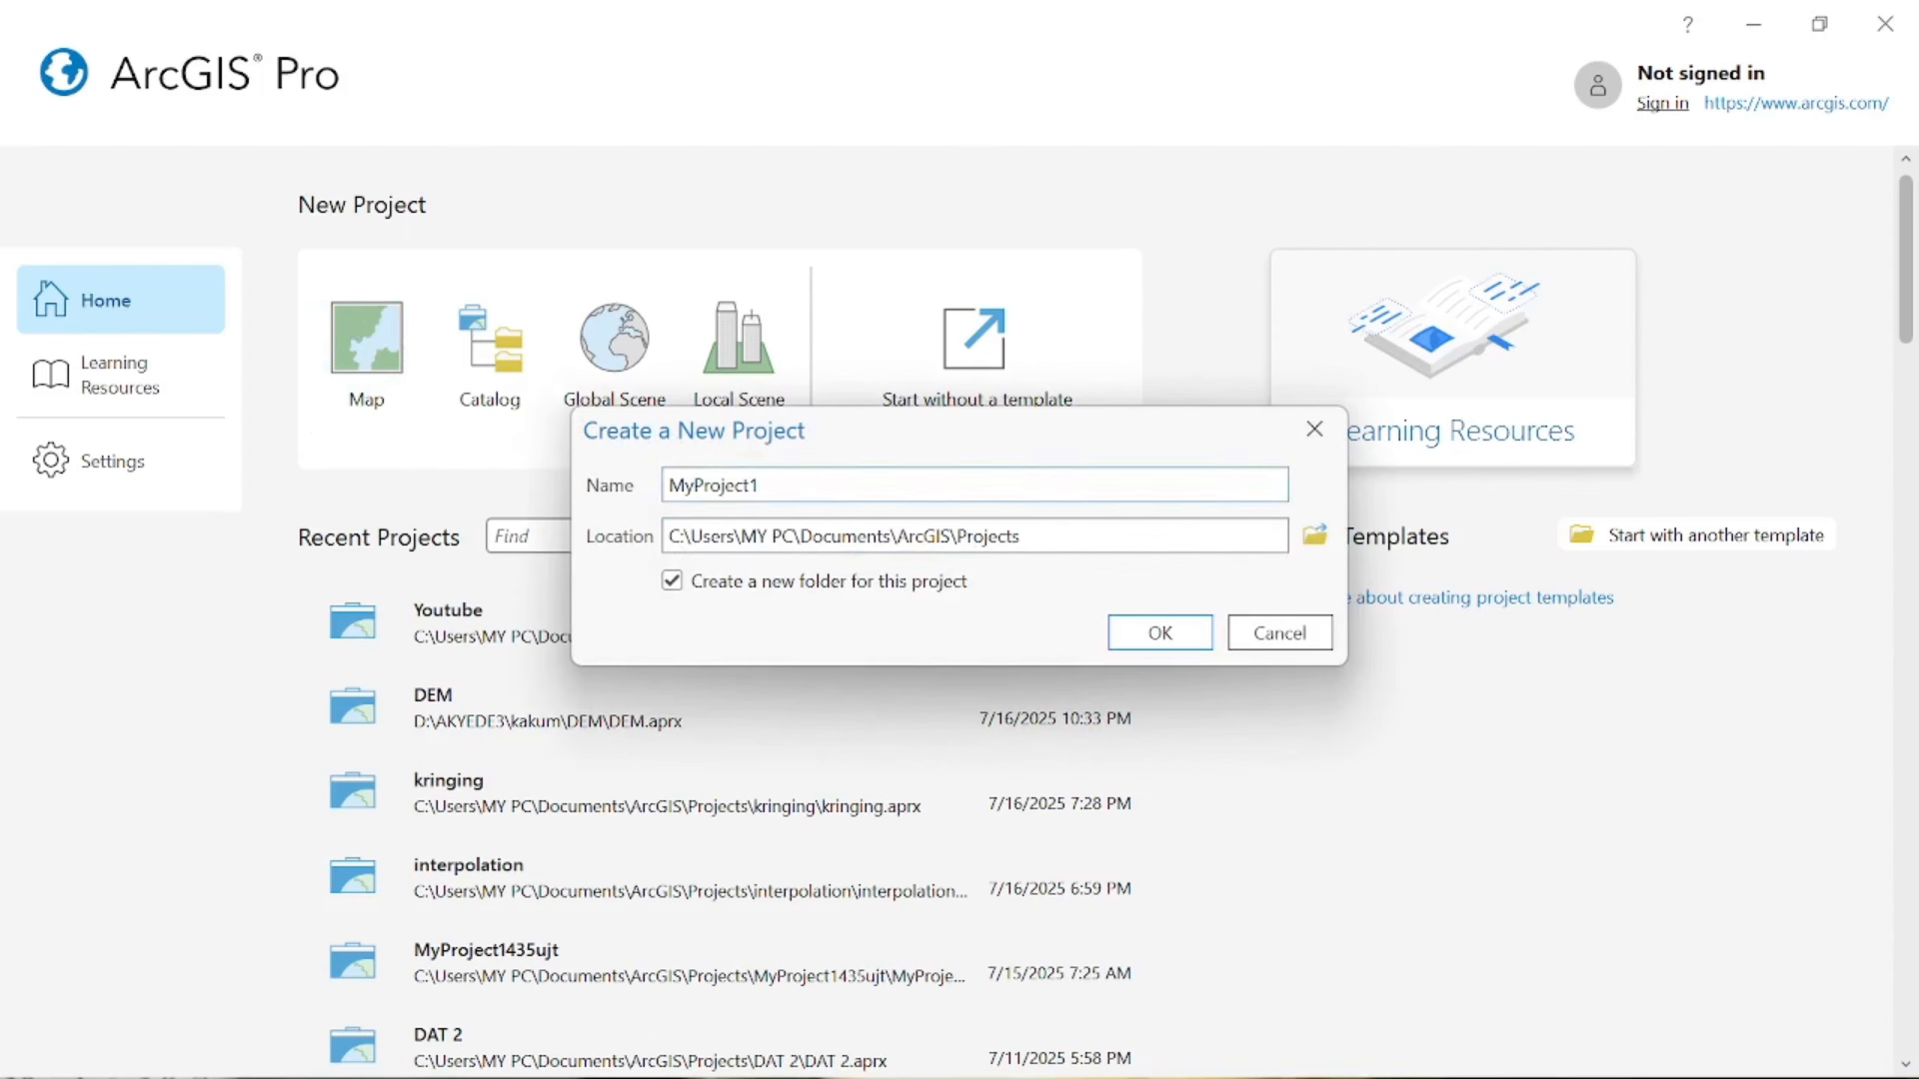
{"action": "left_click", "coordinate": [762, 486]}
{"action": "left_click_drag", "start_coordinate": [761, 486], "coordinate": [578, 500]}
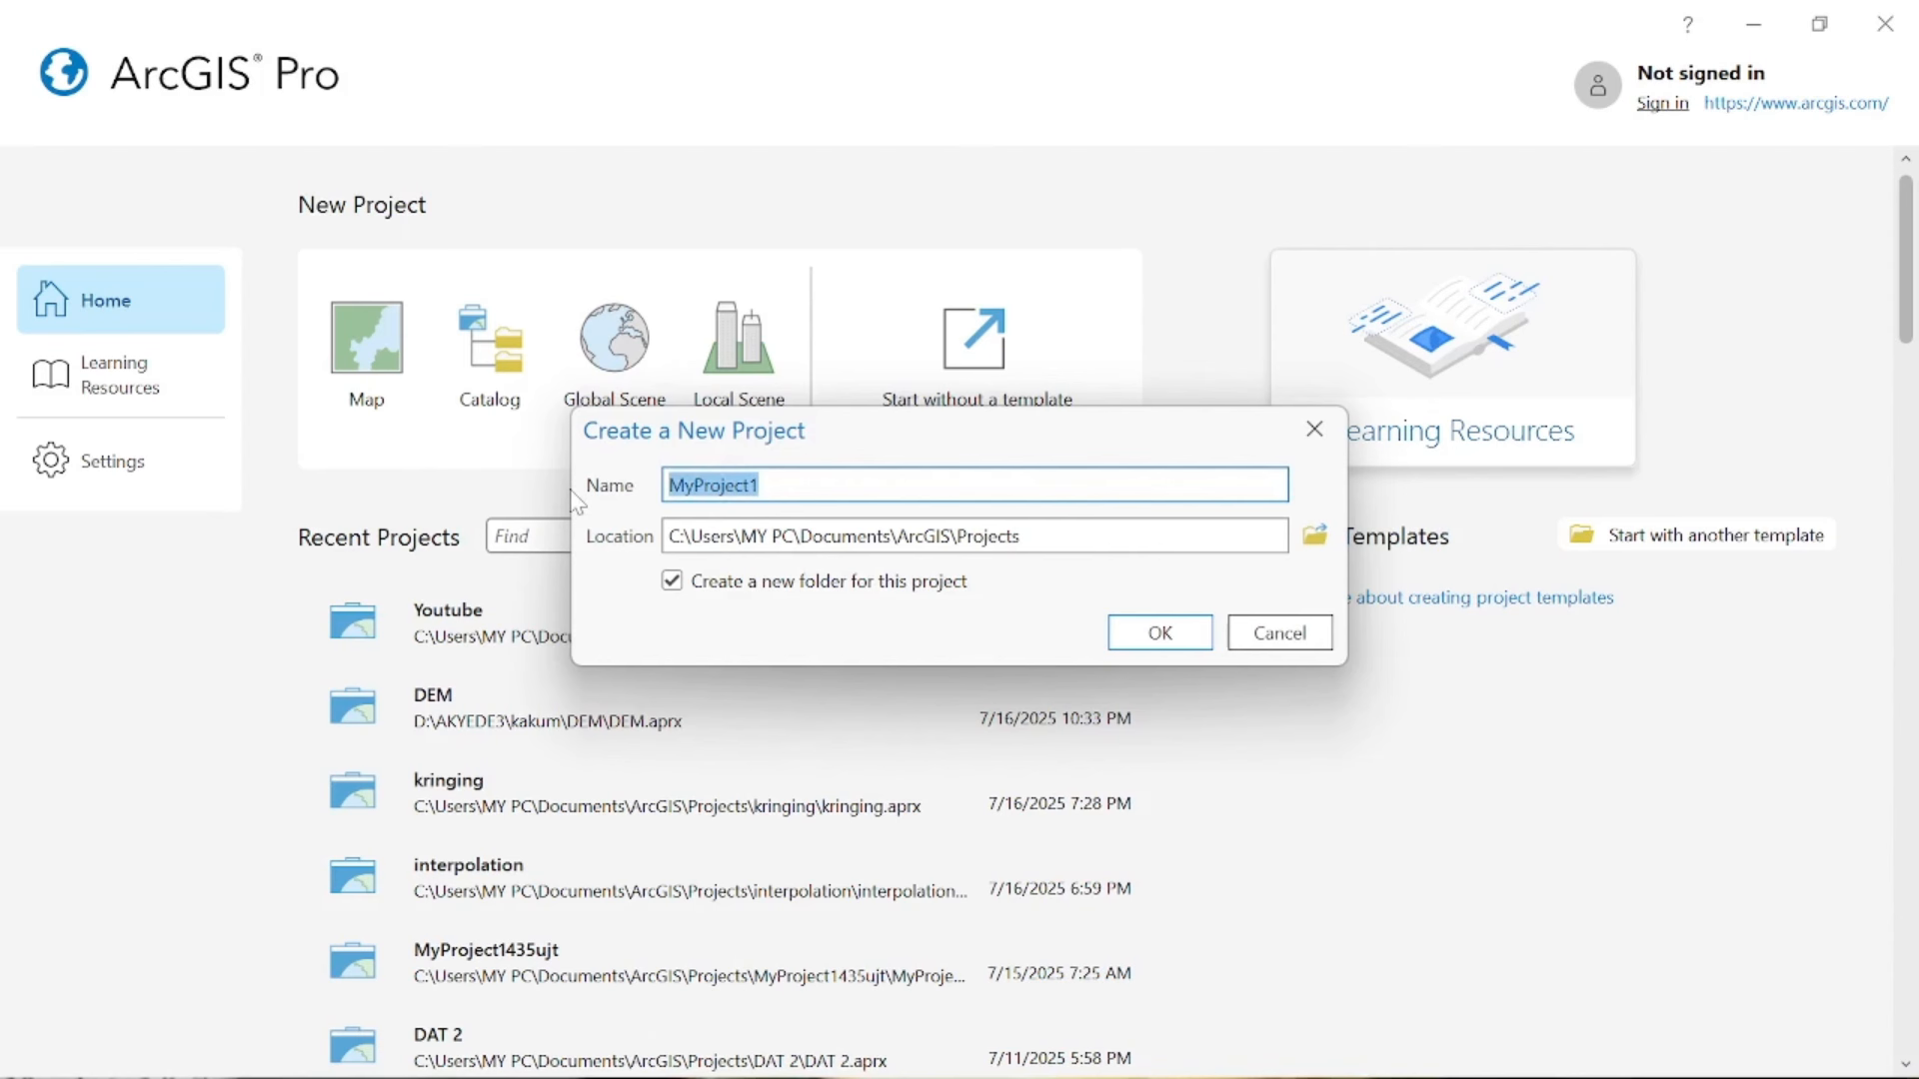
{"action": "type", "text": "Tutorial"}
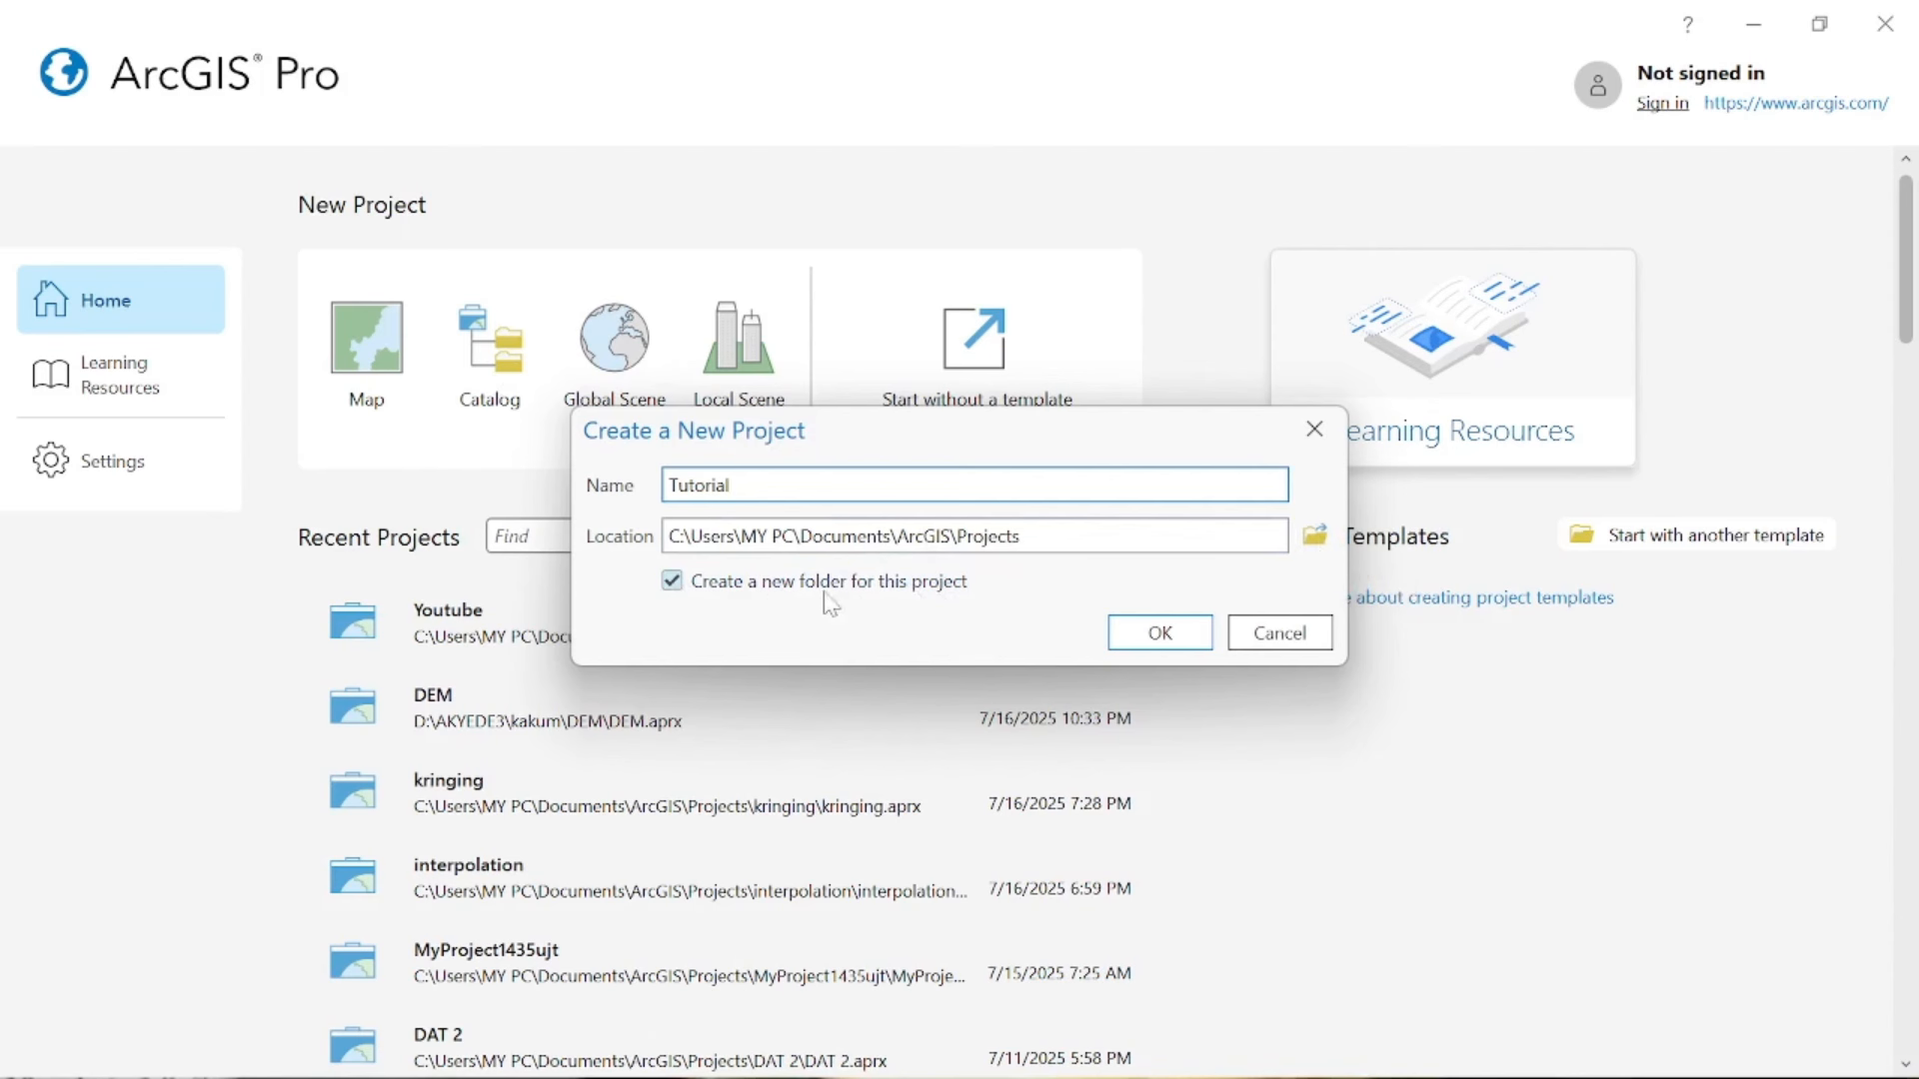
{"action": "left_click", "coordinate": [1130, 636]}
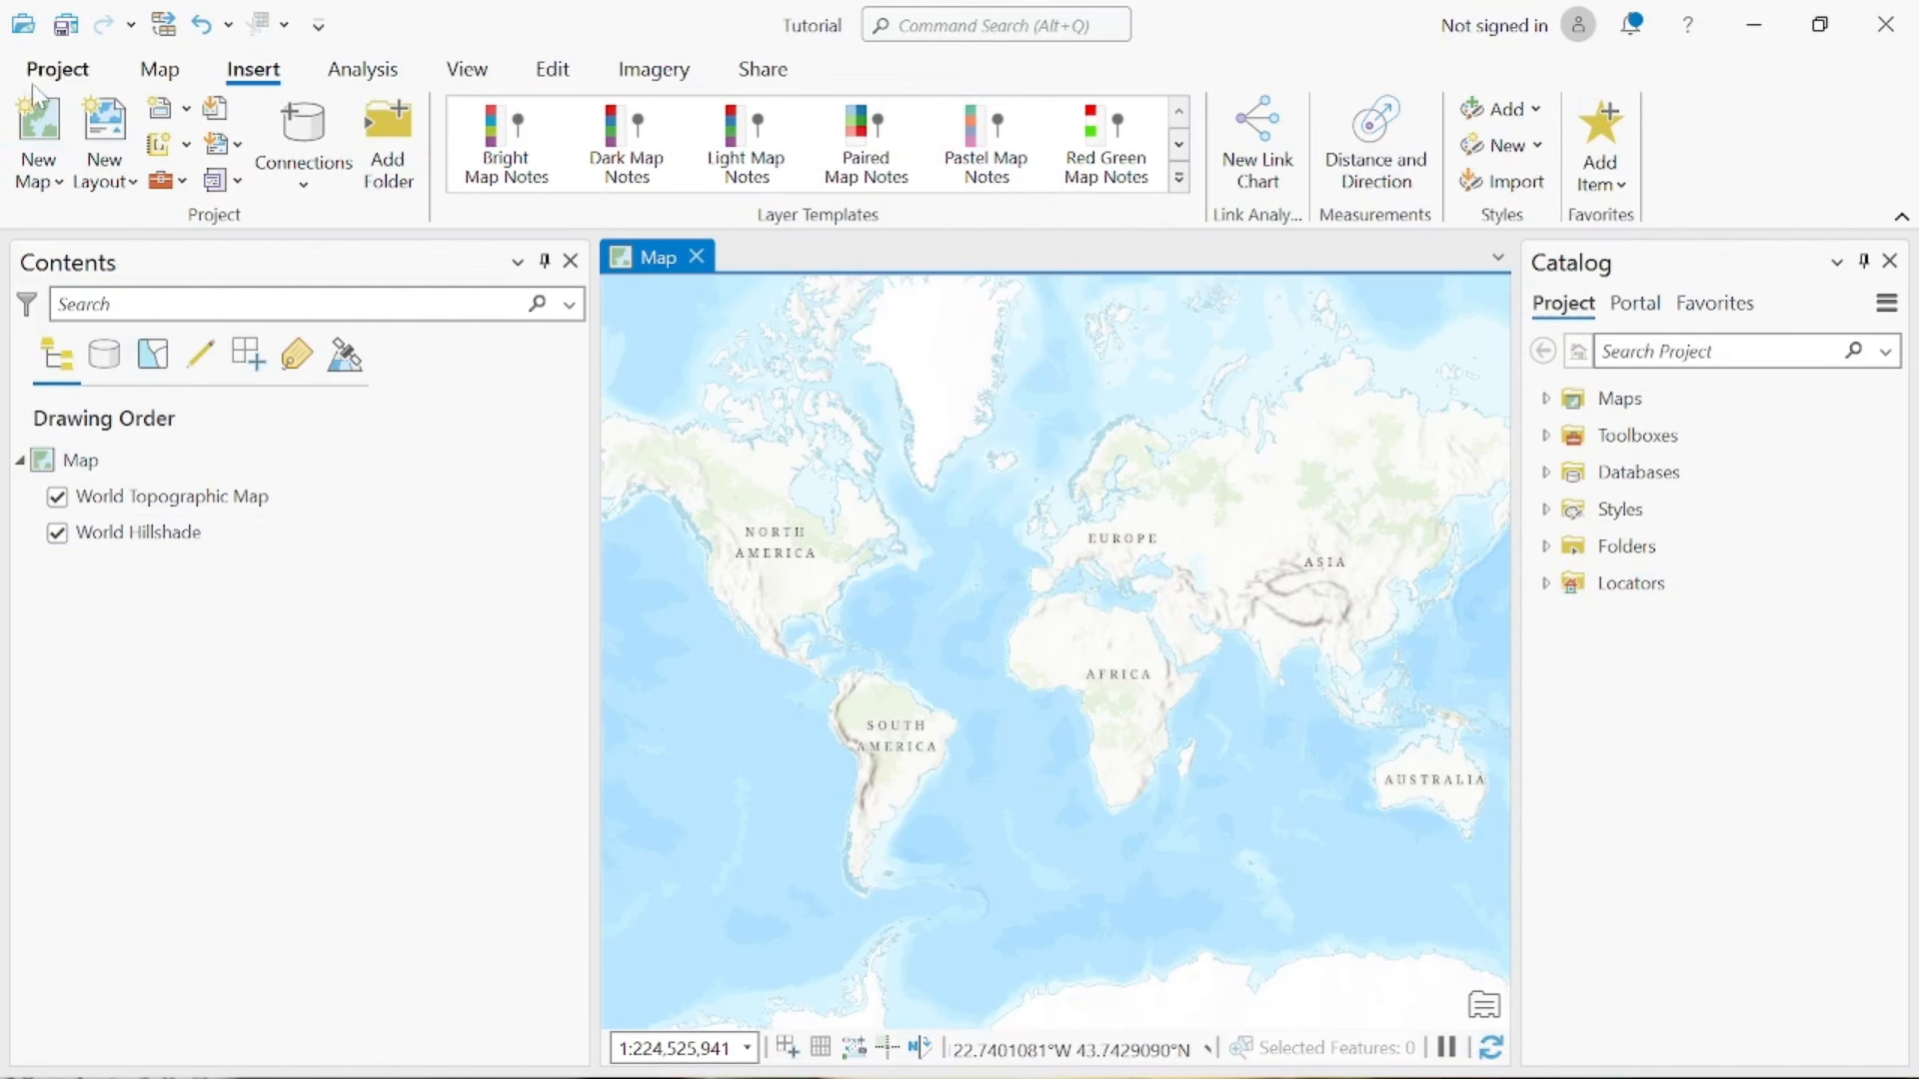
Close the Contents and Catalog panes so the map view fills the window
{"action": "left_click", "coordinate": [137, 76]}
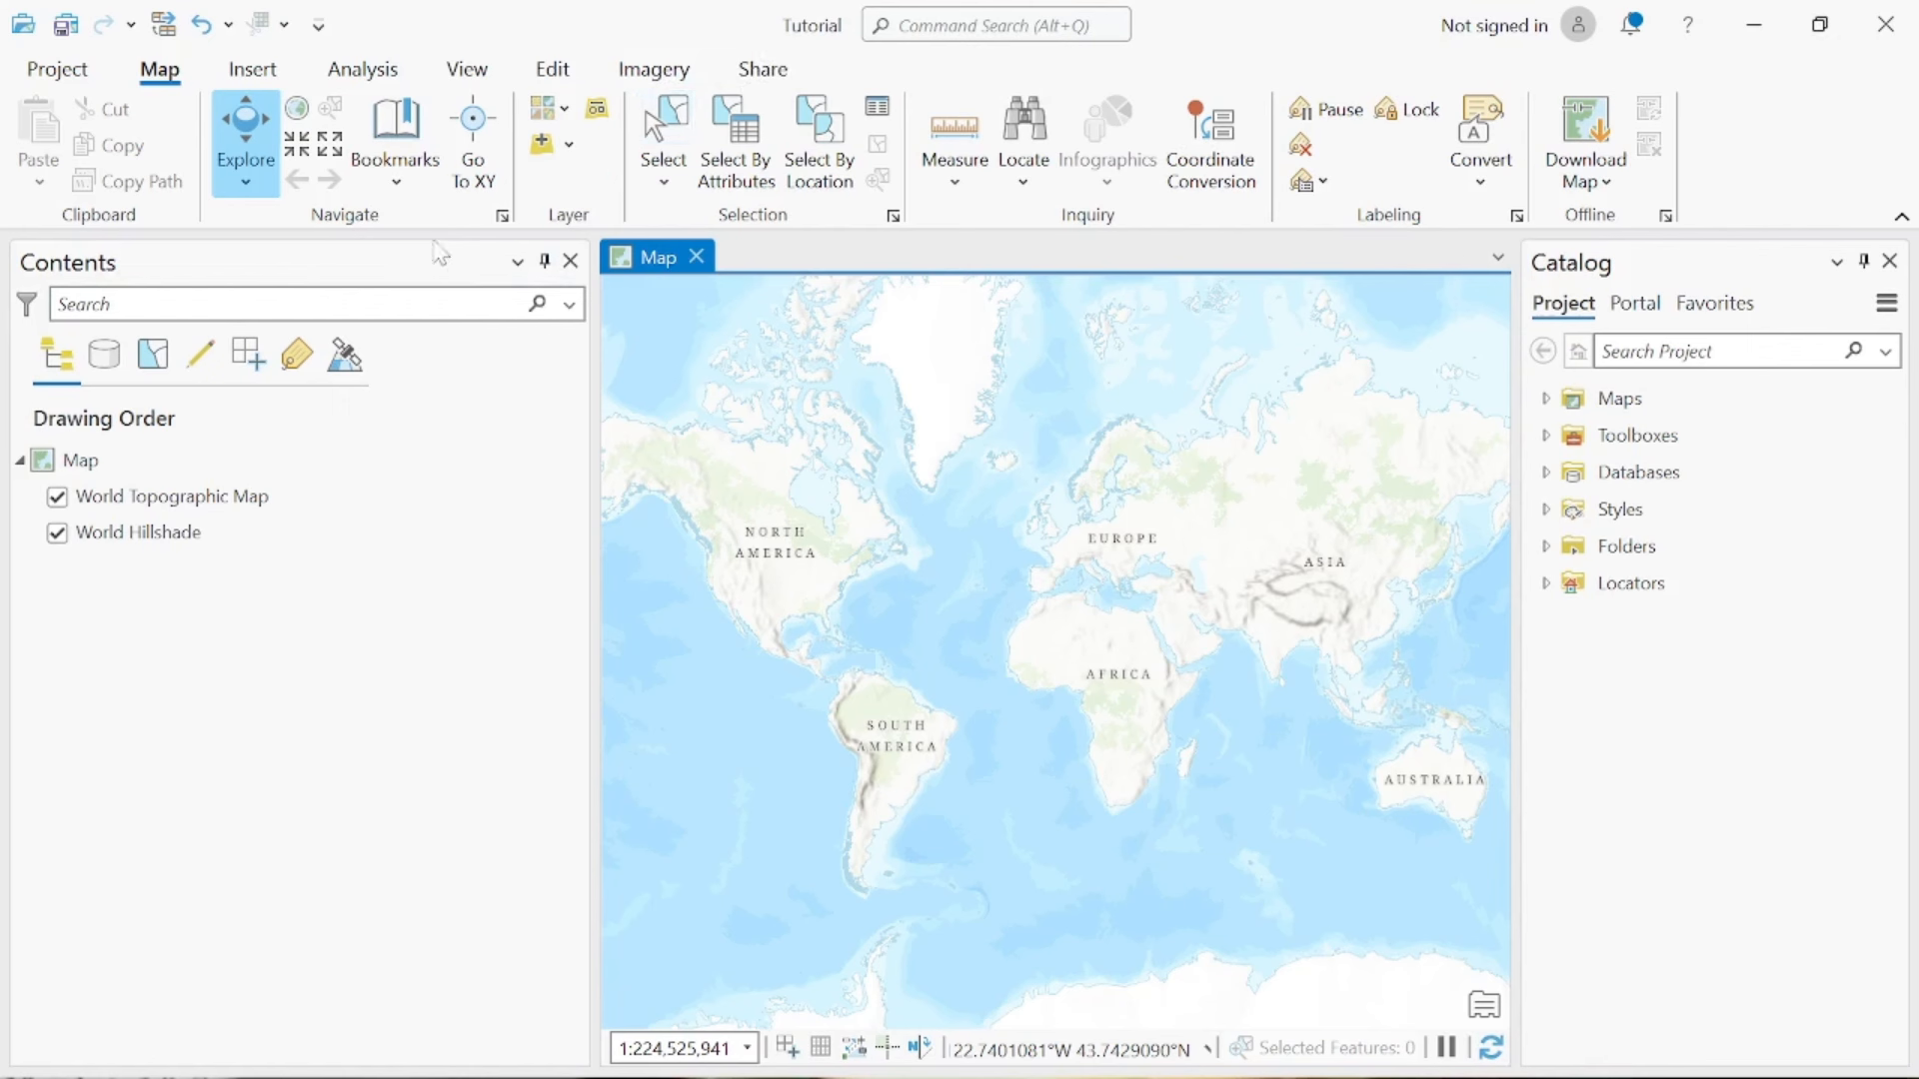
{"action": "left_click", "coordinate": [570, 260]}
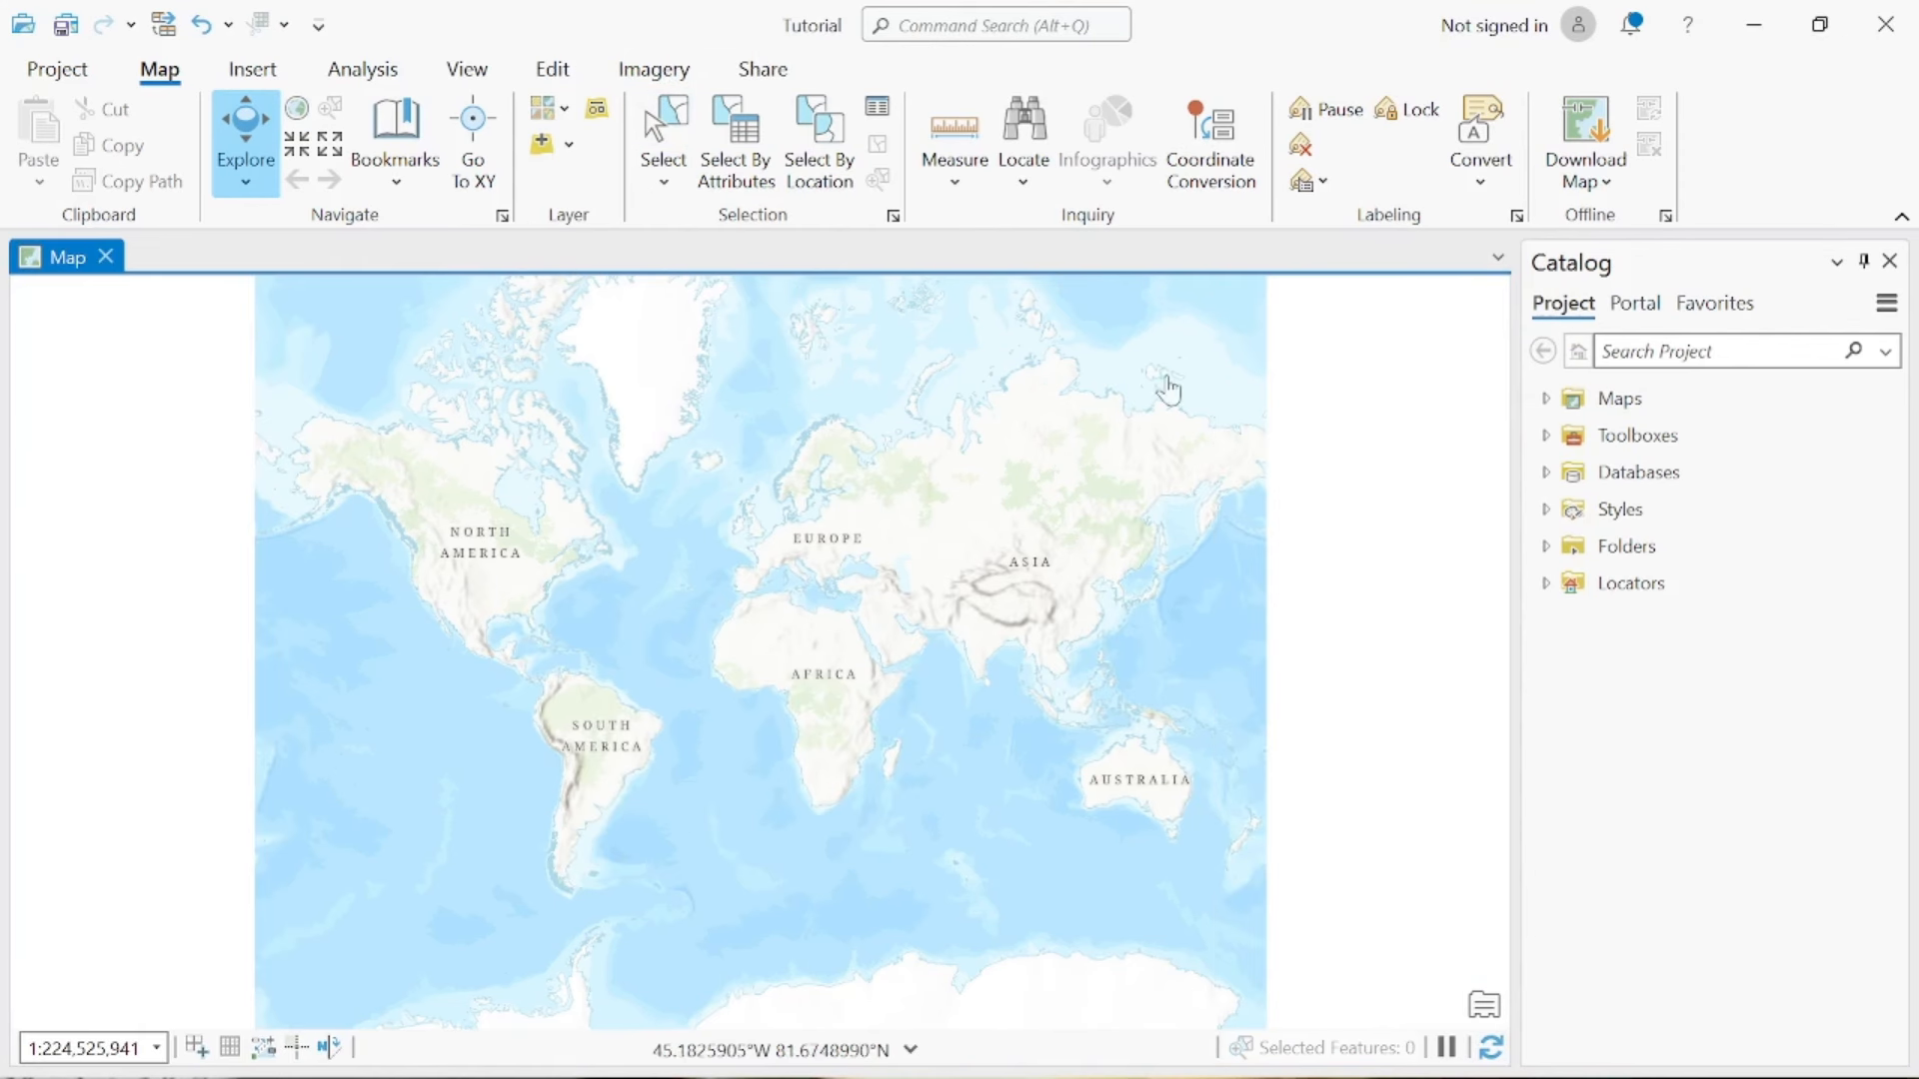
{"action": "left_click", "coordinate": [1889, 261]}
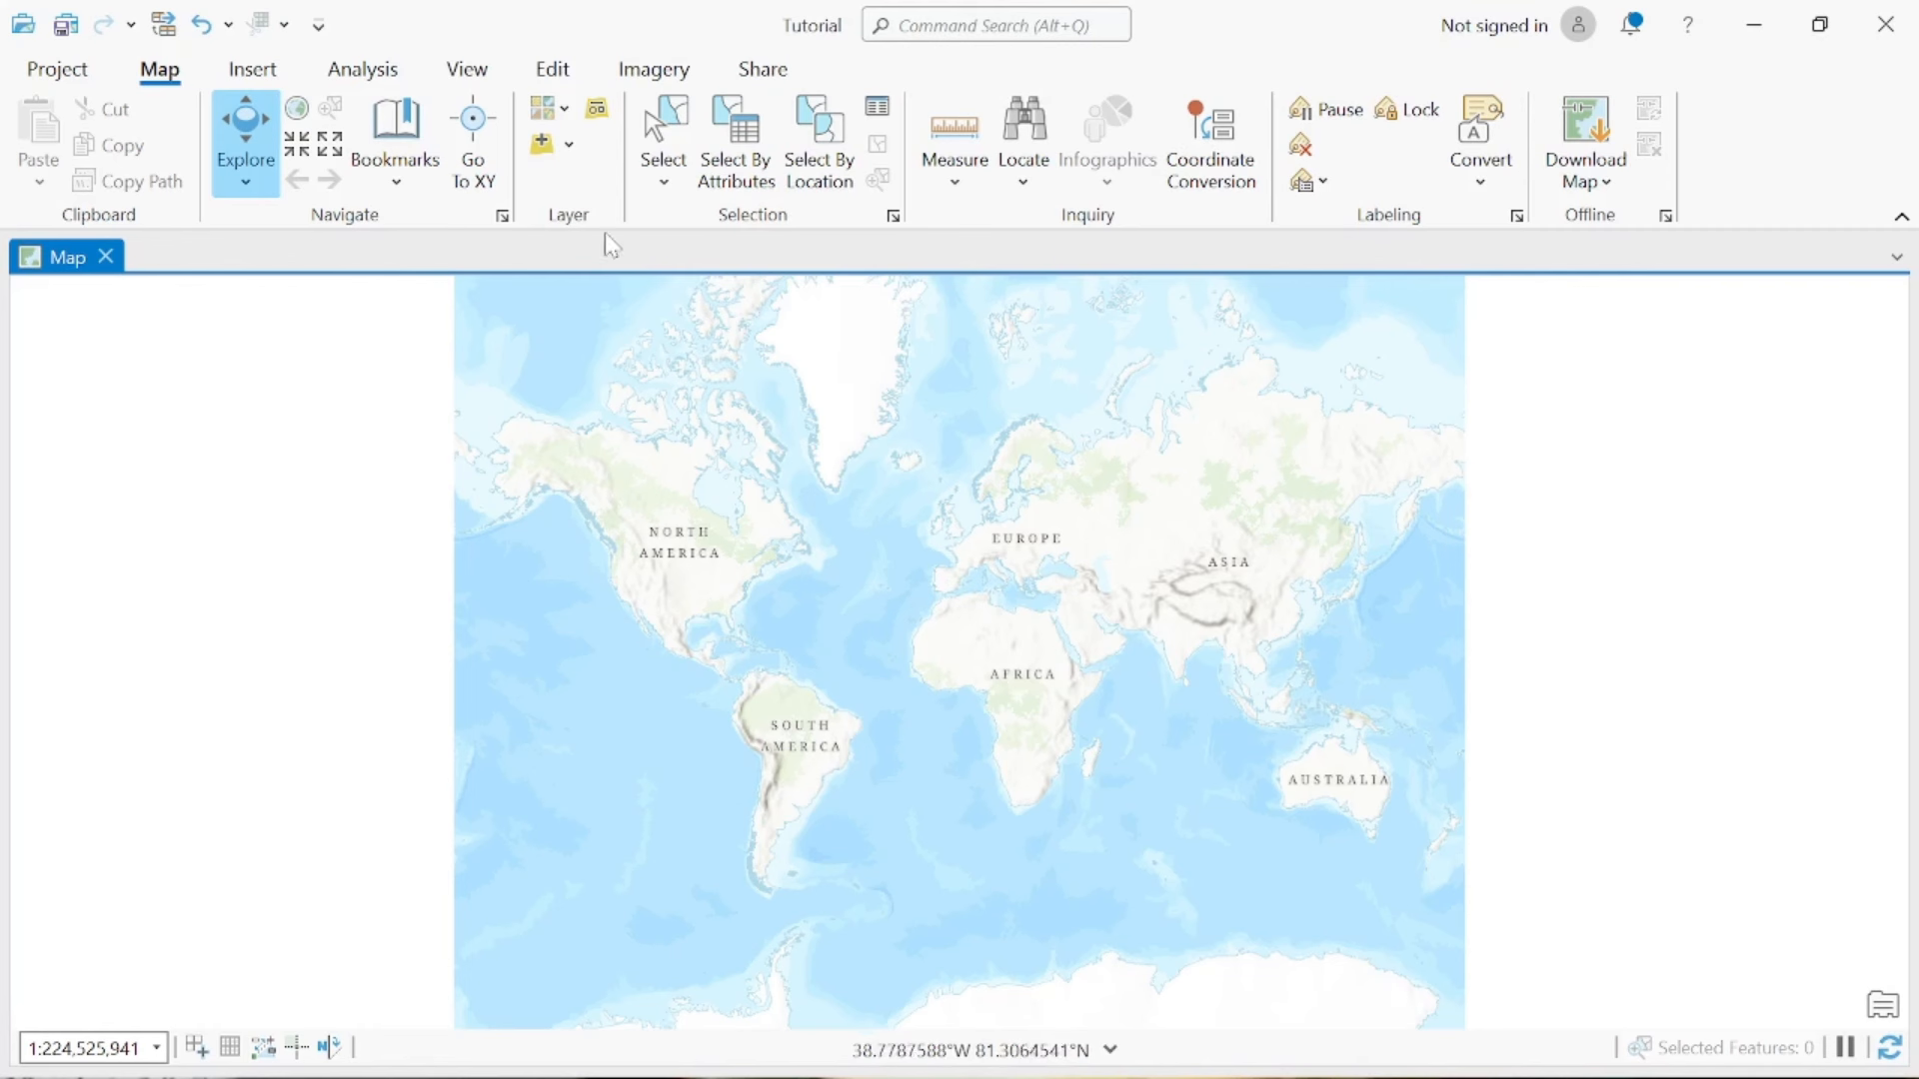
Reopen the Contents pane and the Catalog pane
{"action": "left_click", "coordinate": [470, 70]}
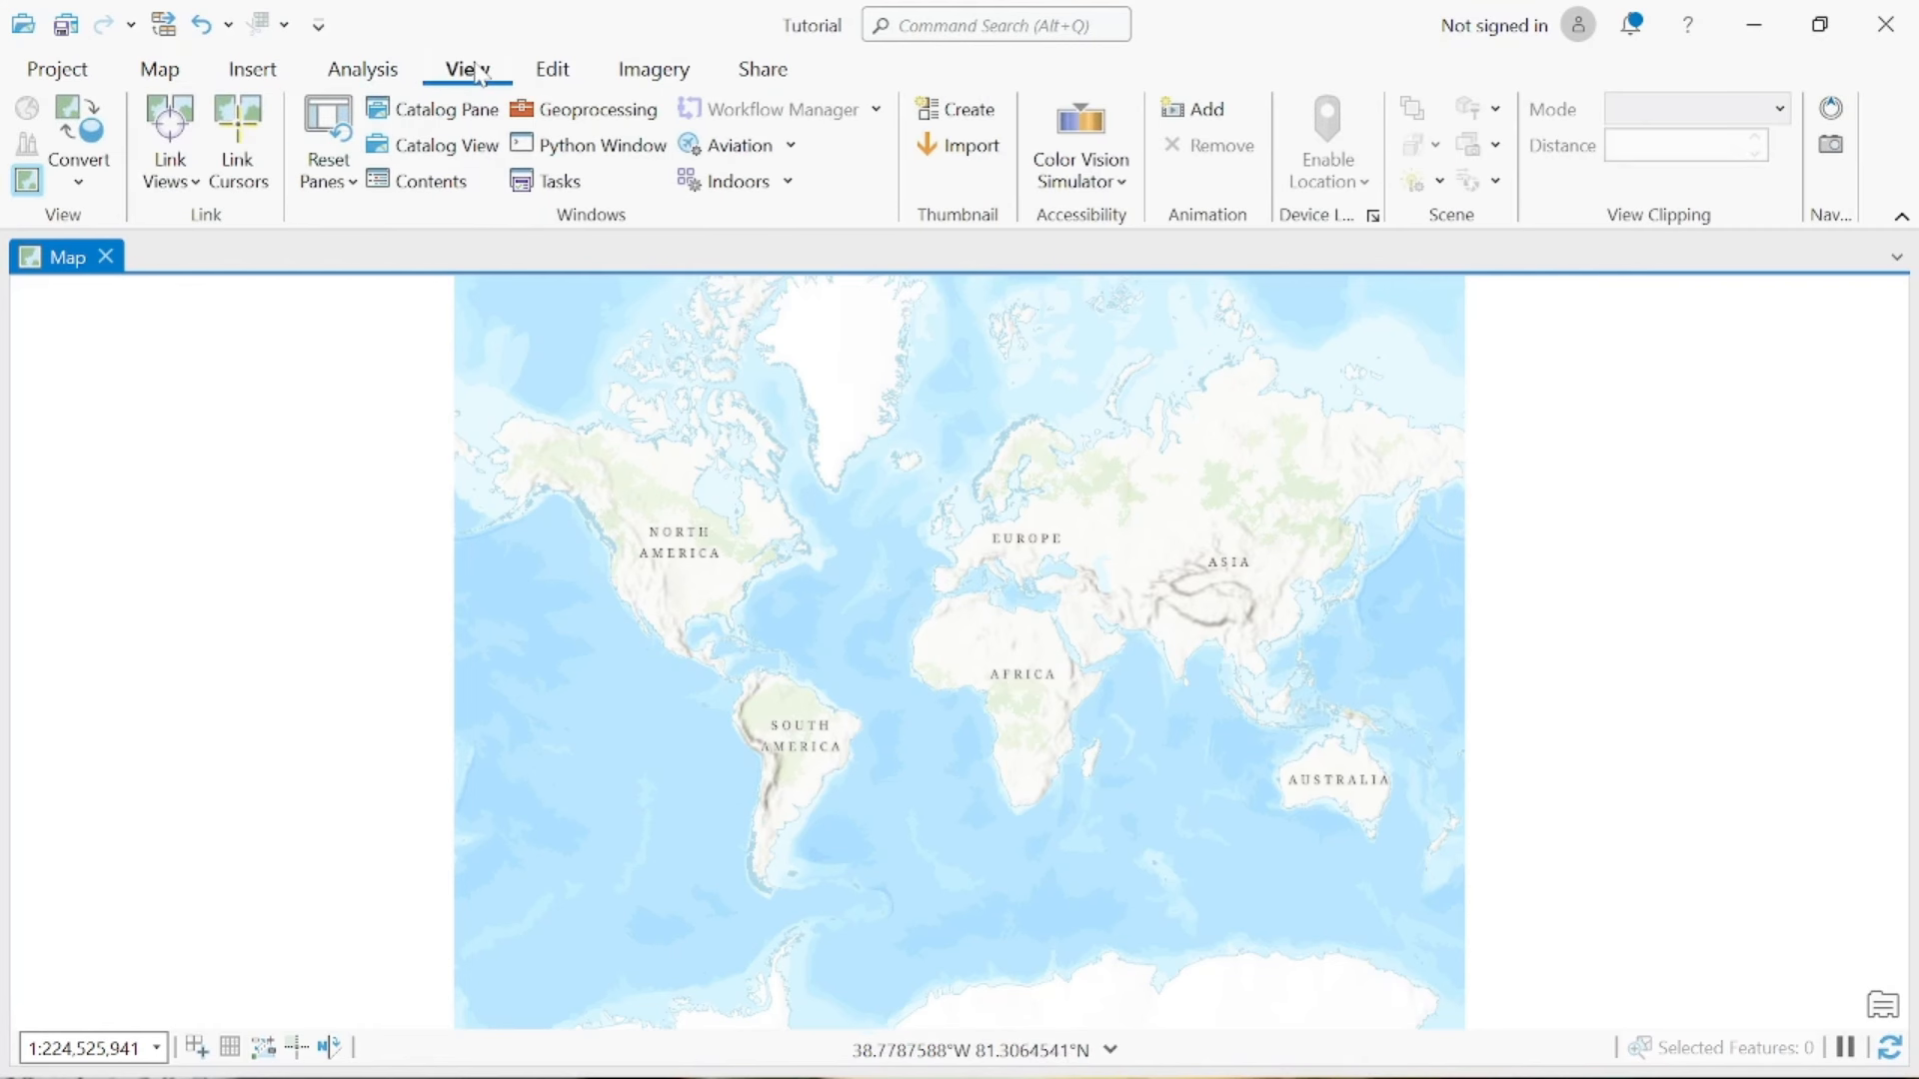
{"action": "left_click", "coordinate": [422, 197]}
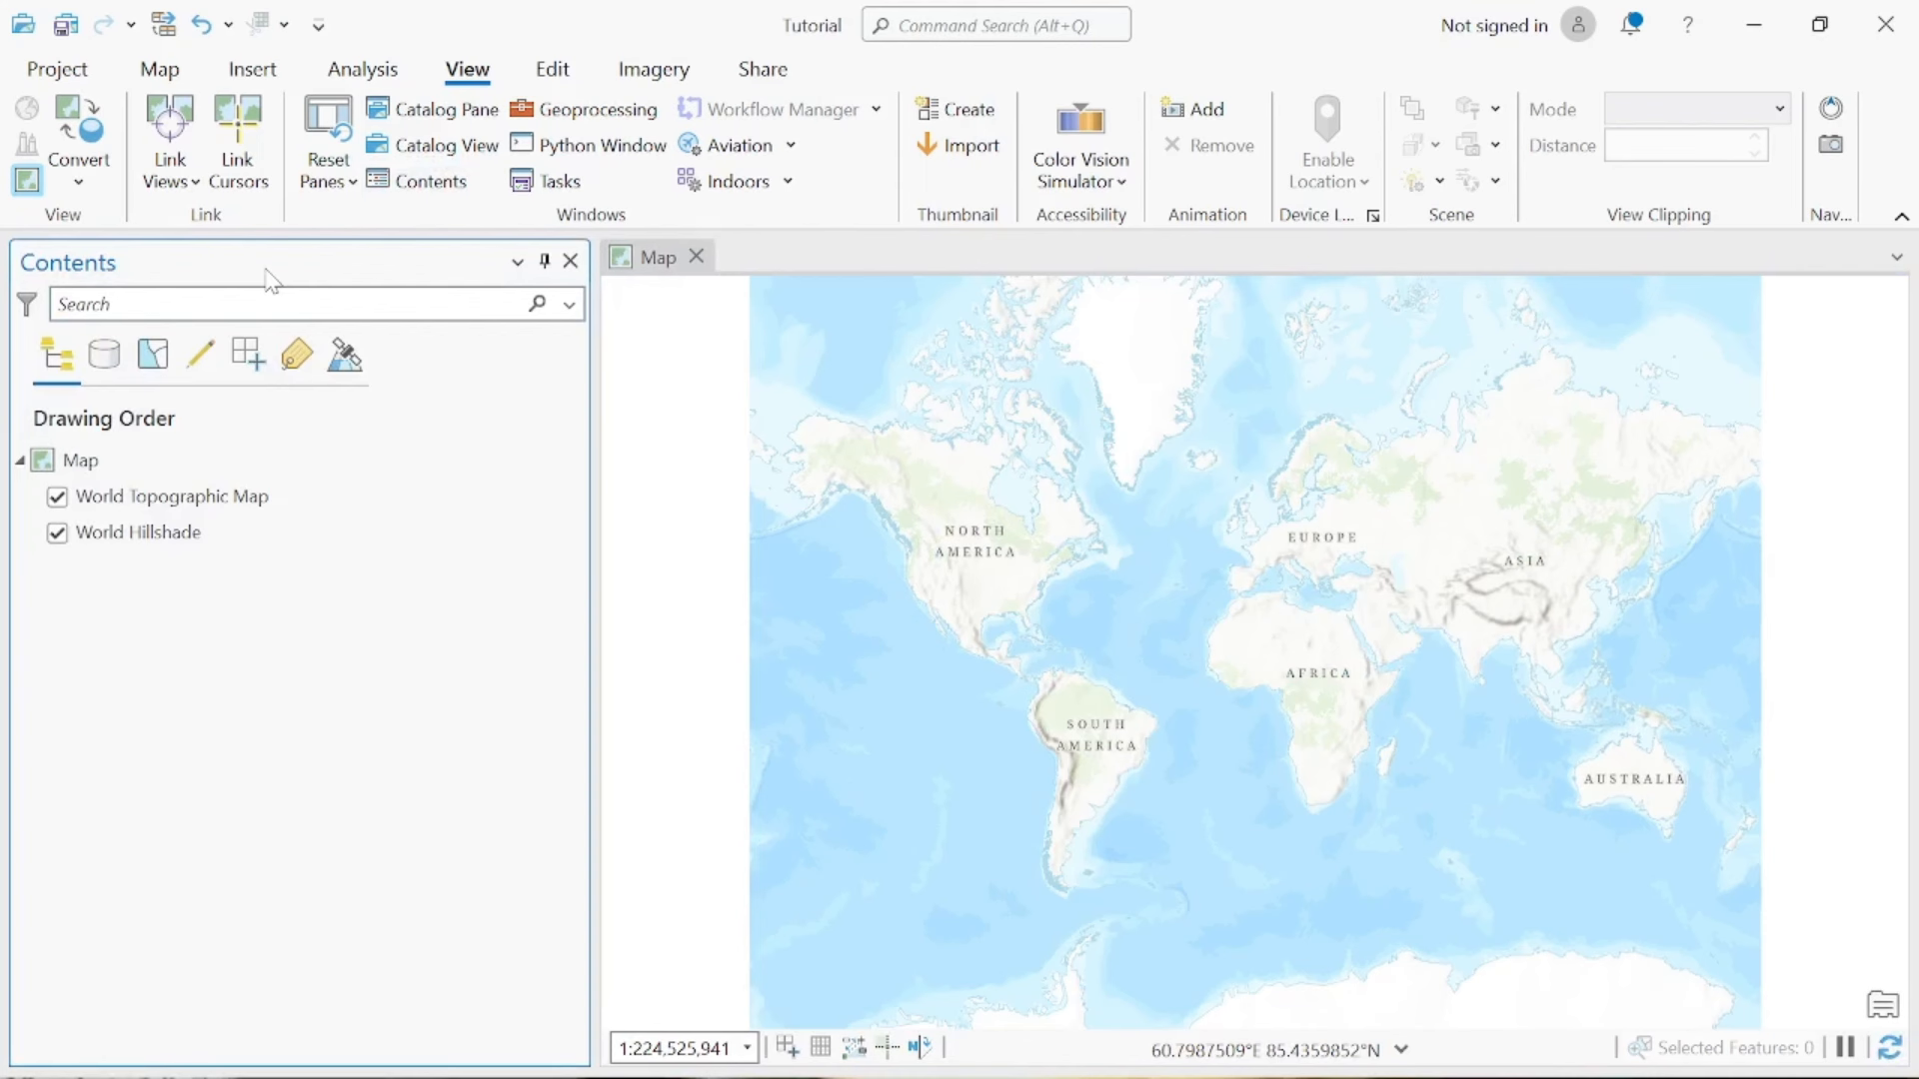
{"action": "left_click", "coordinate": [447, 118]}
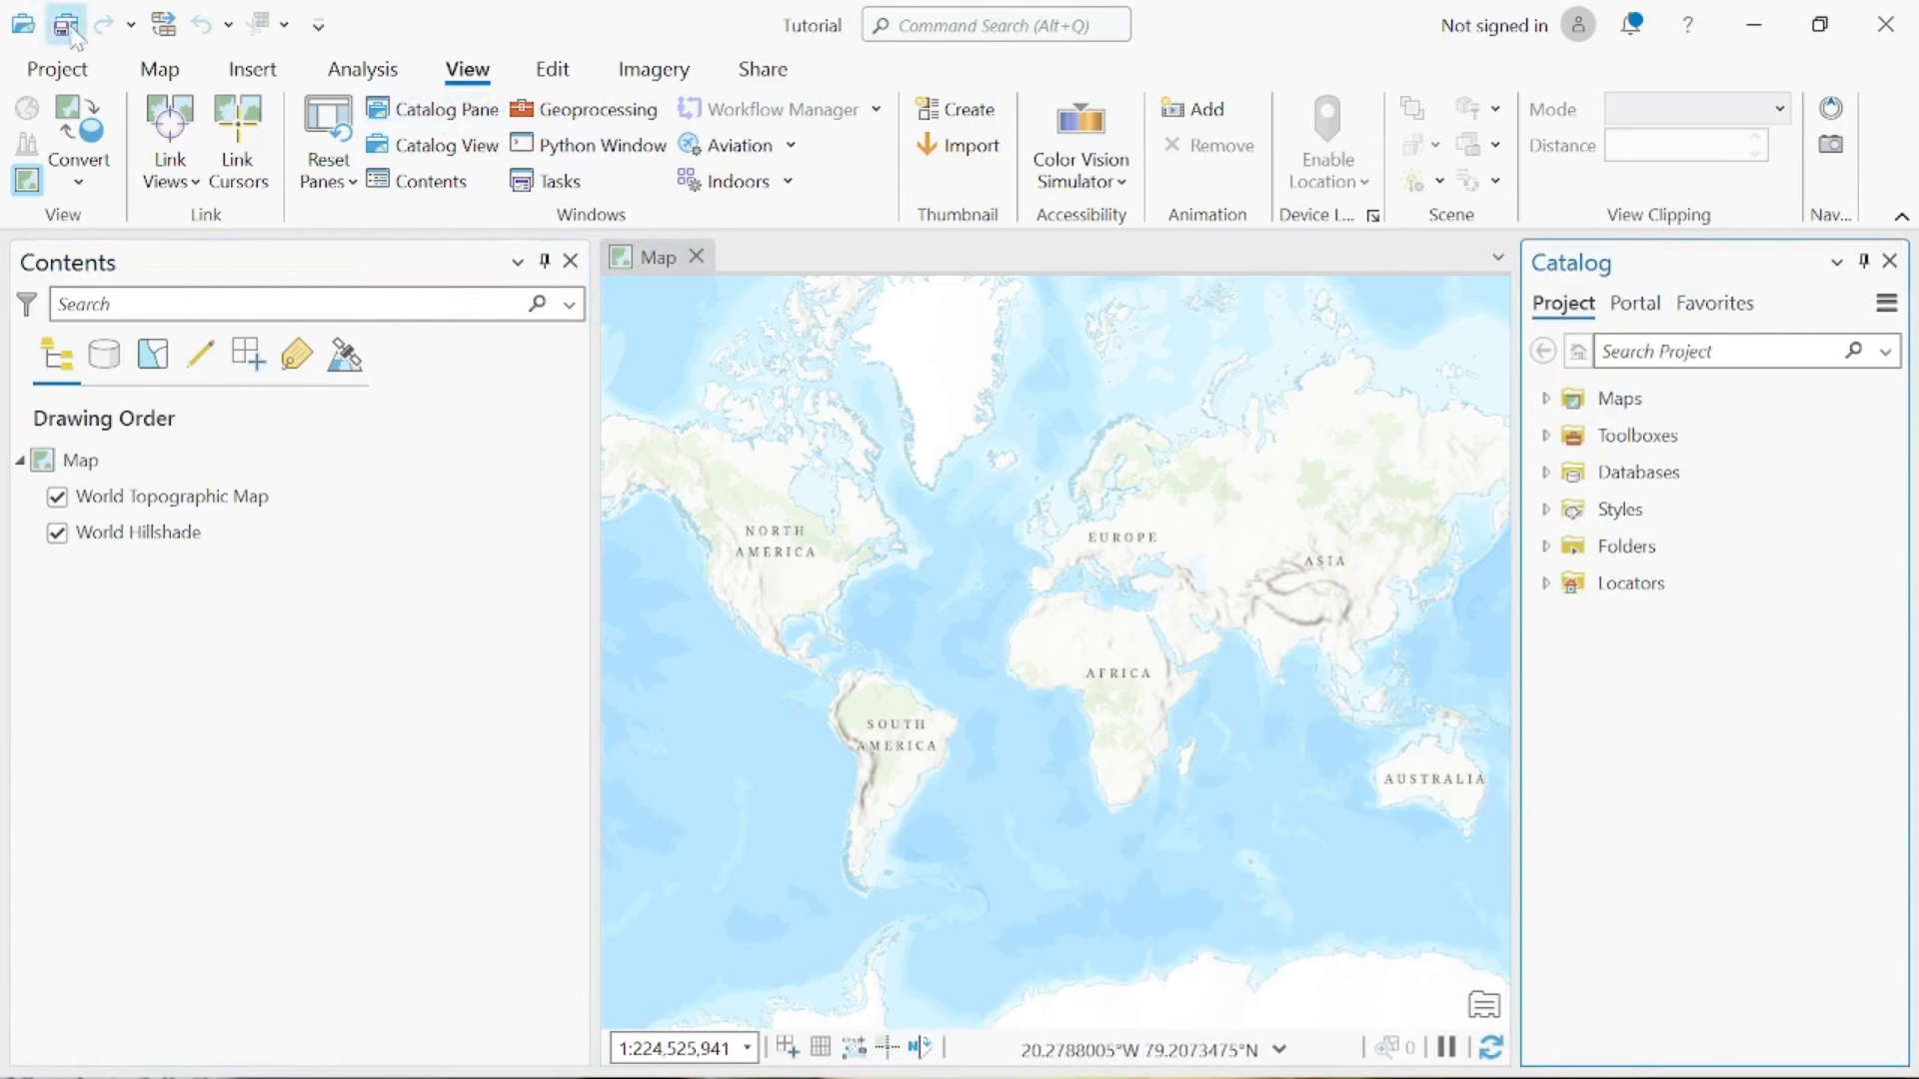
Look through the available basemaps down to the end of the gallery without choosing one
{"action": "left_click", "coordinate": [140, 80]}
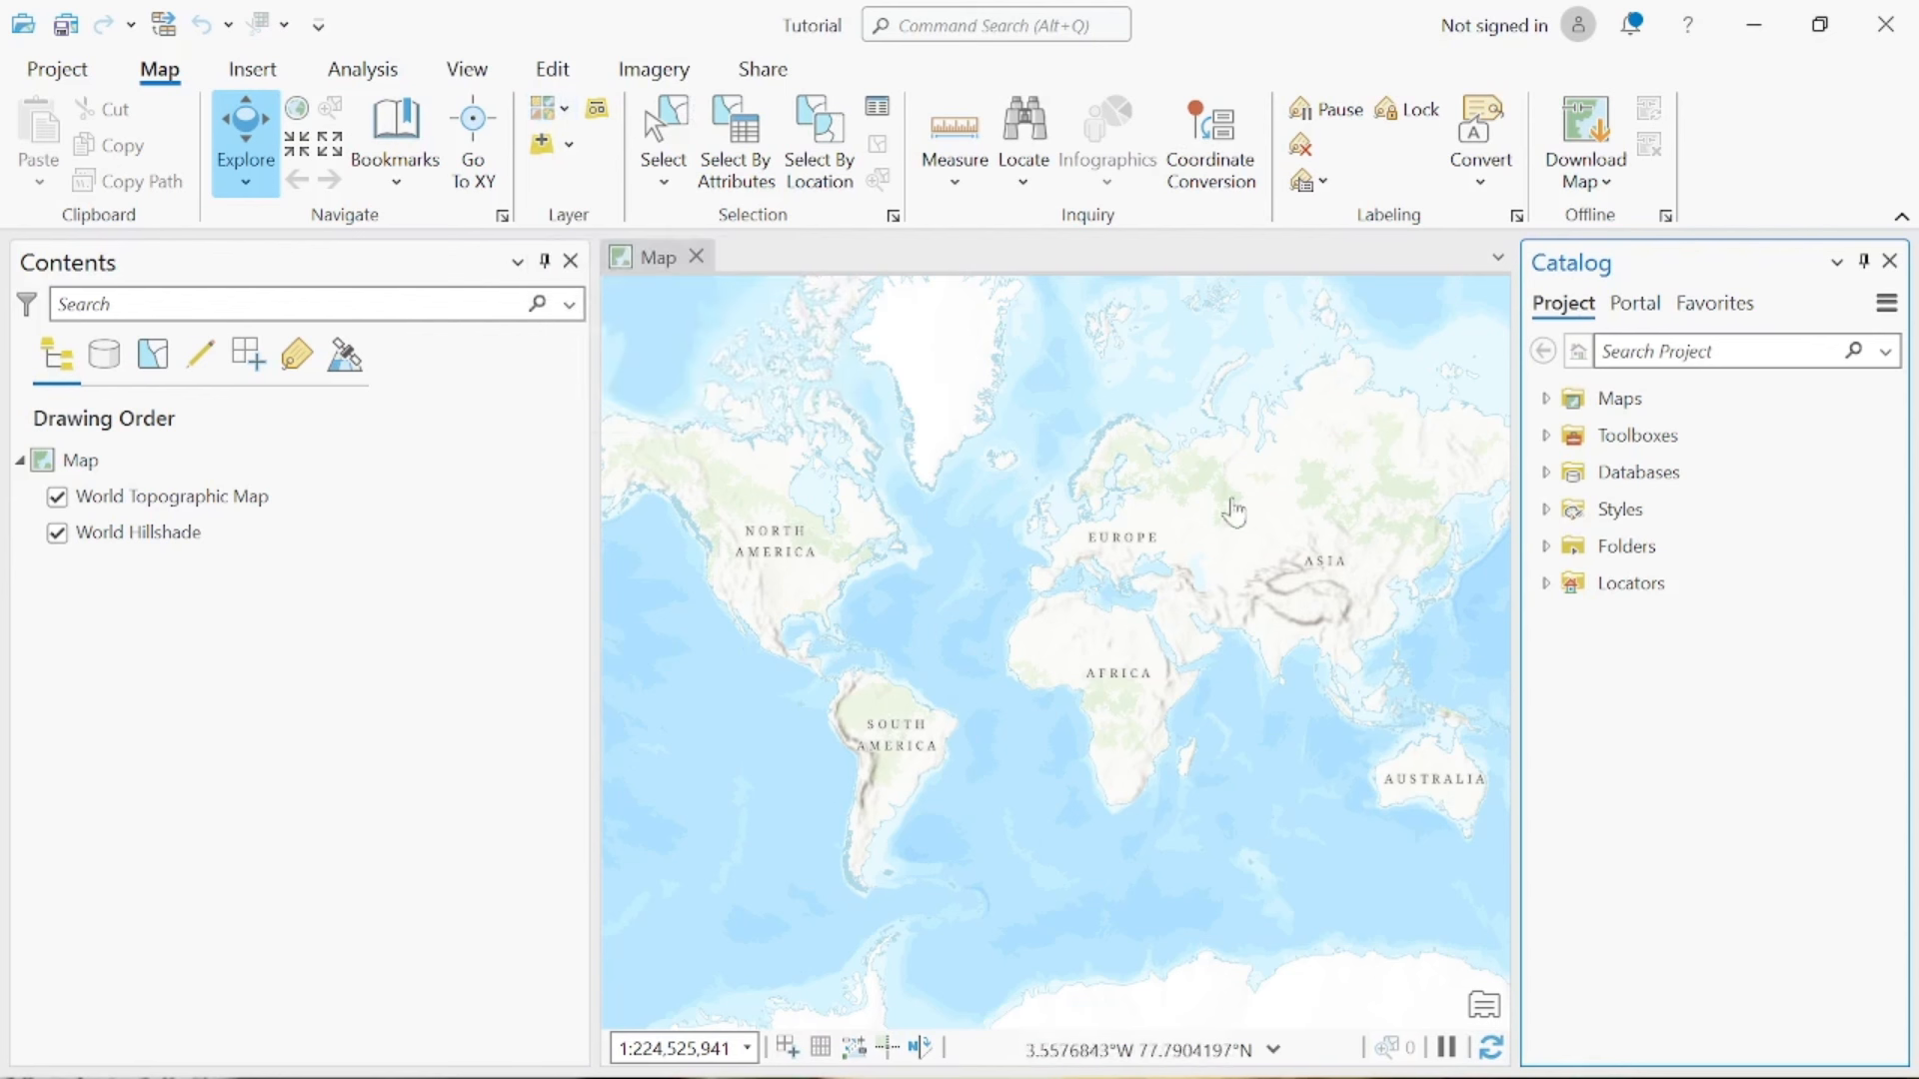
{"action": "left_click", "coordinate": [566, 113]}
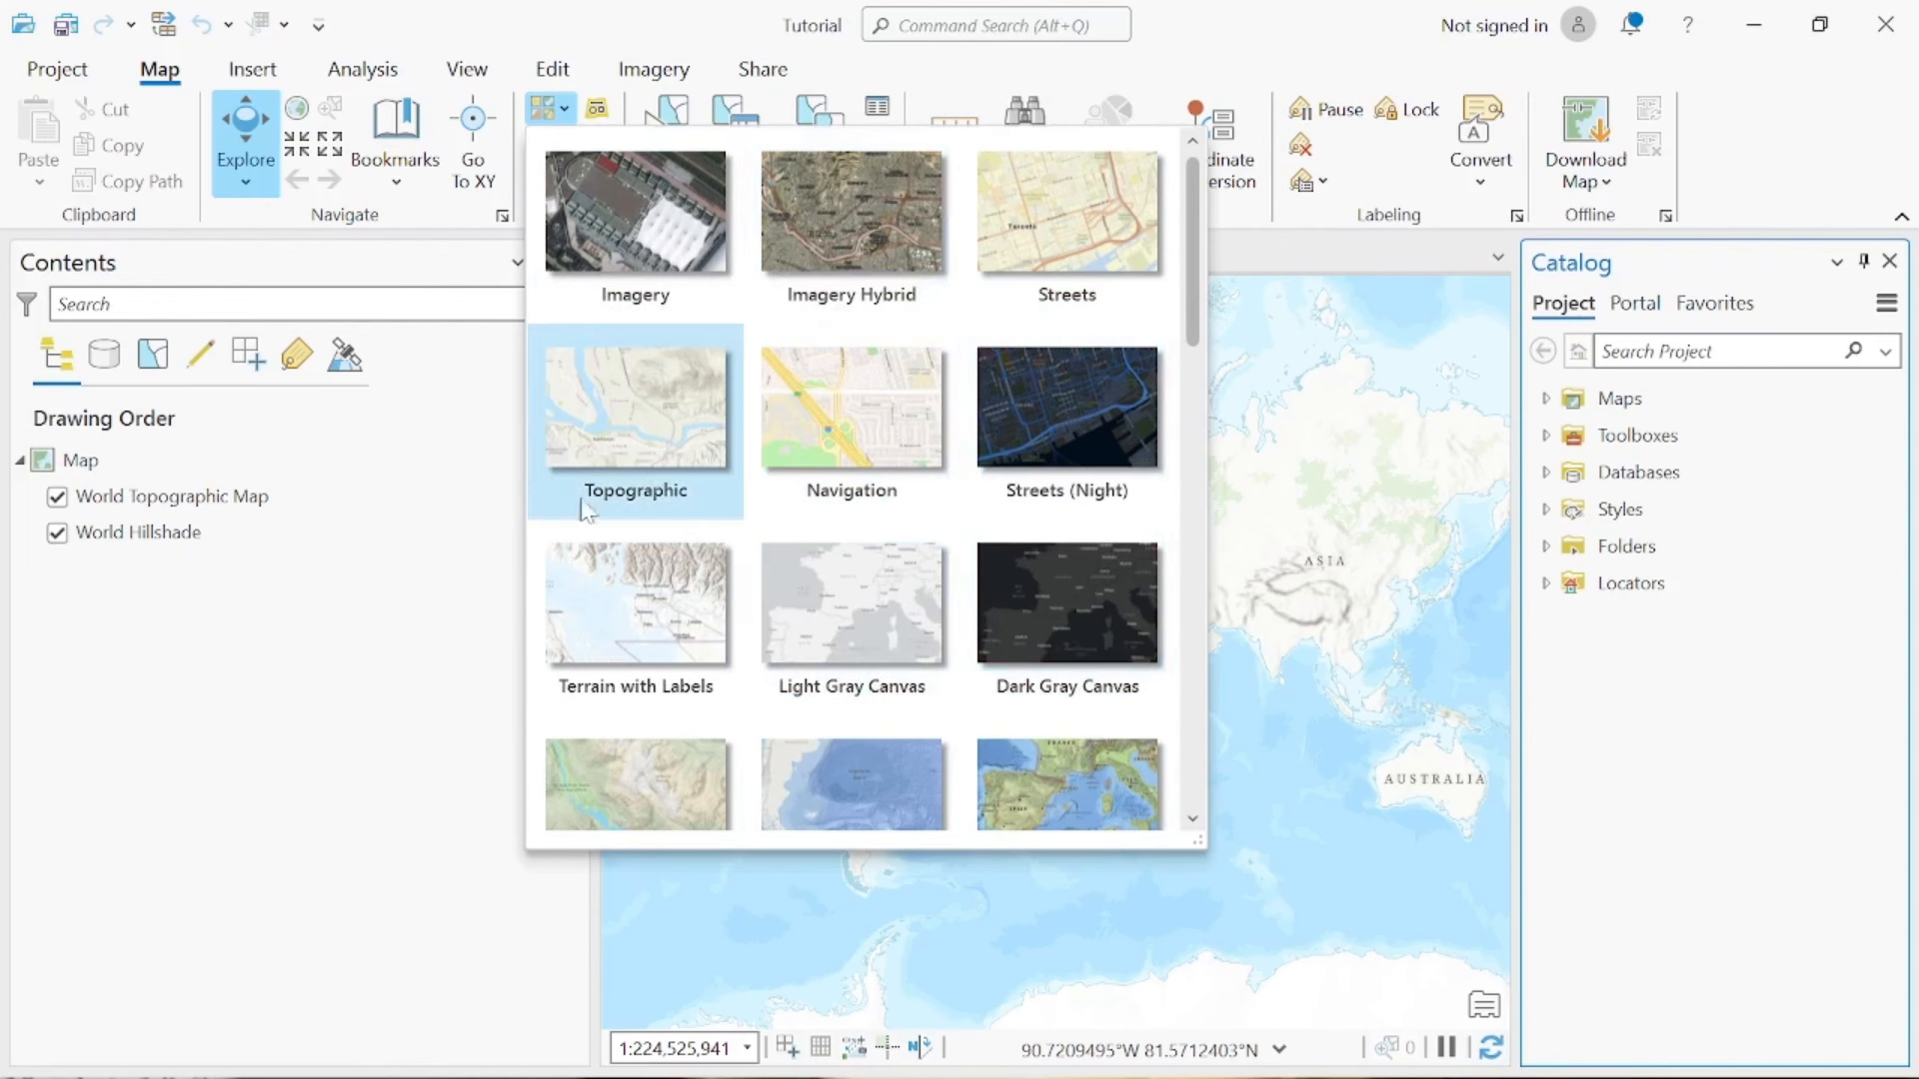
{"action": "scroll", "coordinate": [916, 503], "scroll_direction": "down", "scroll_amount": 6}
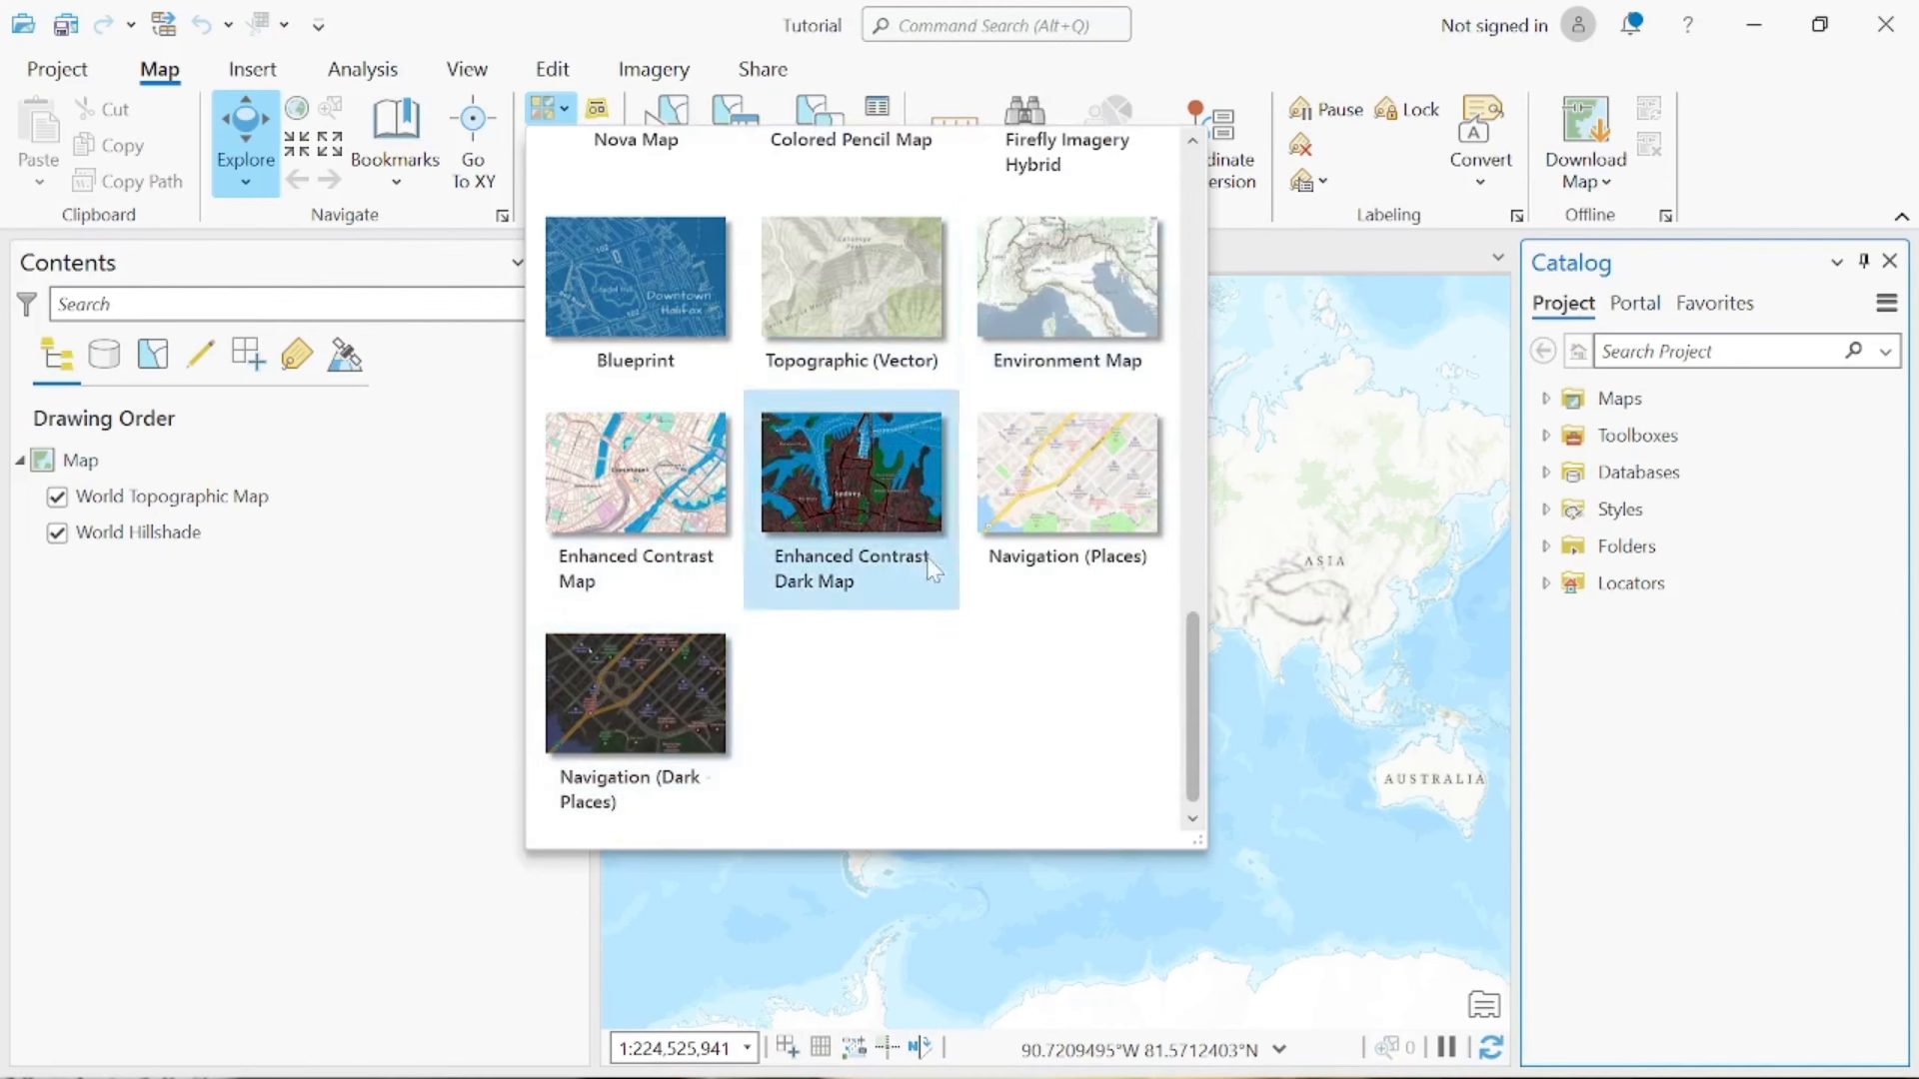
{"action": "left_click", "coordinate": [1312, 631]}
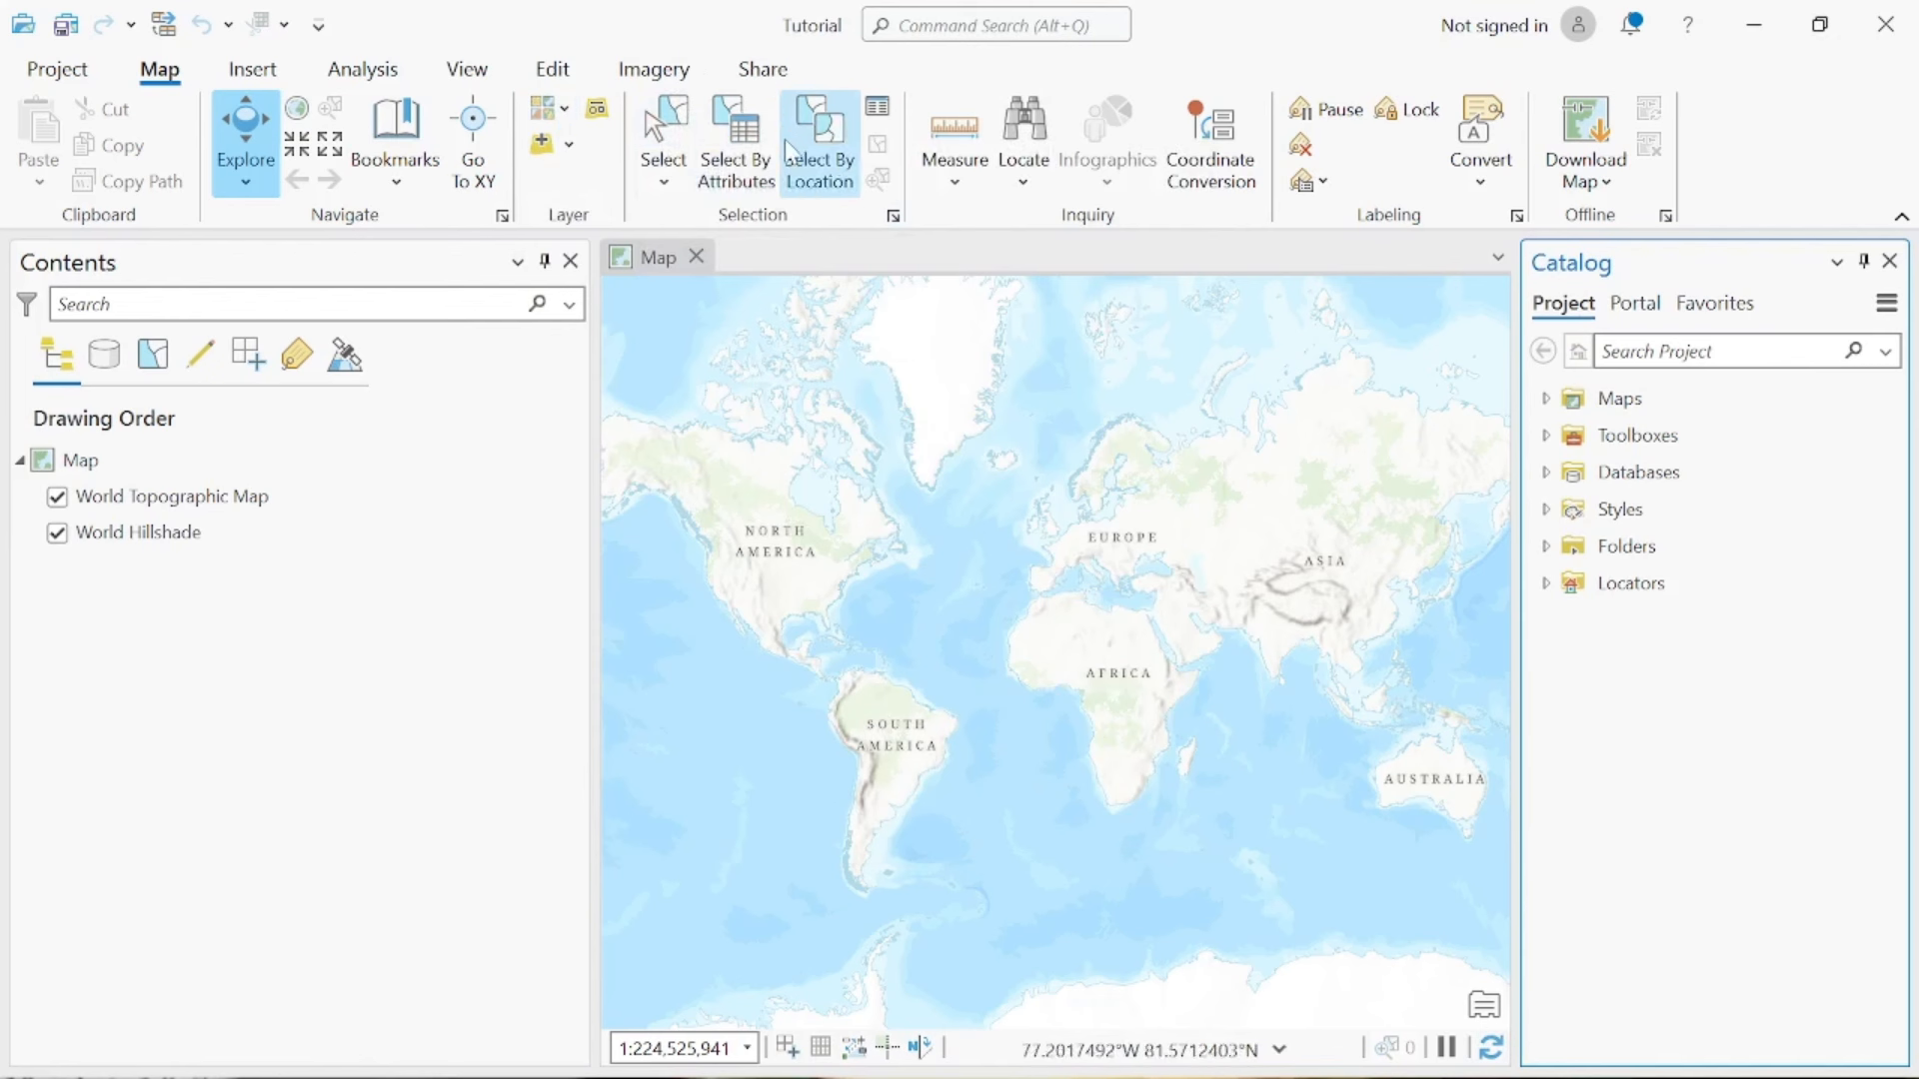
Add a second map to the project and switch between the two map views, ending on the new one
{"action": "left_click", "coordinate": [254, 72]}
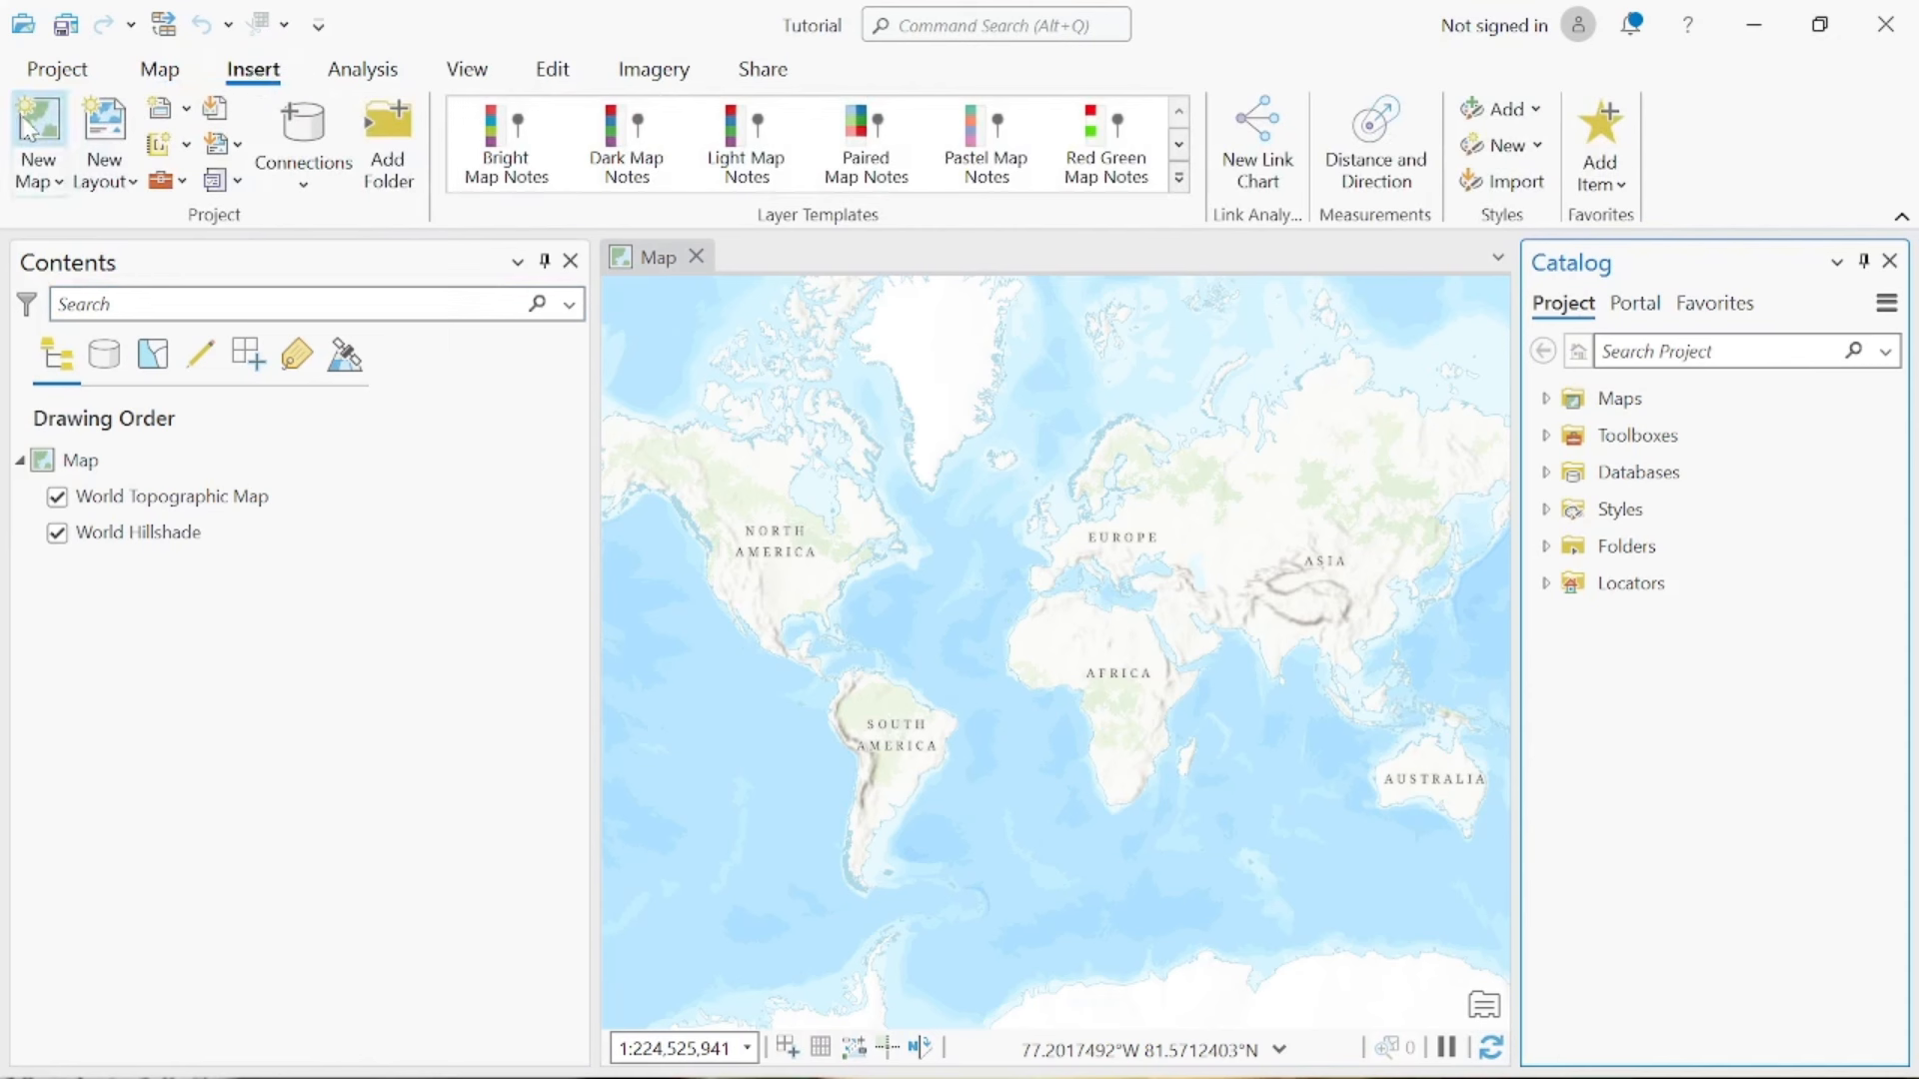
{"action": "left_click", "coordinate": [655, 260]}
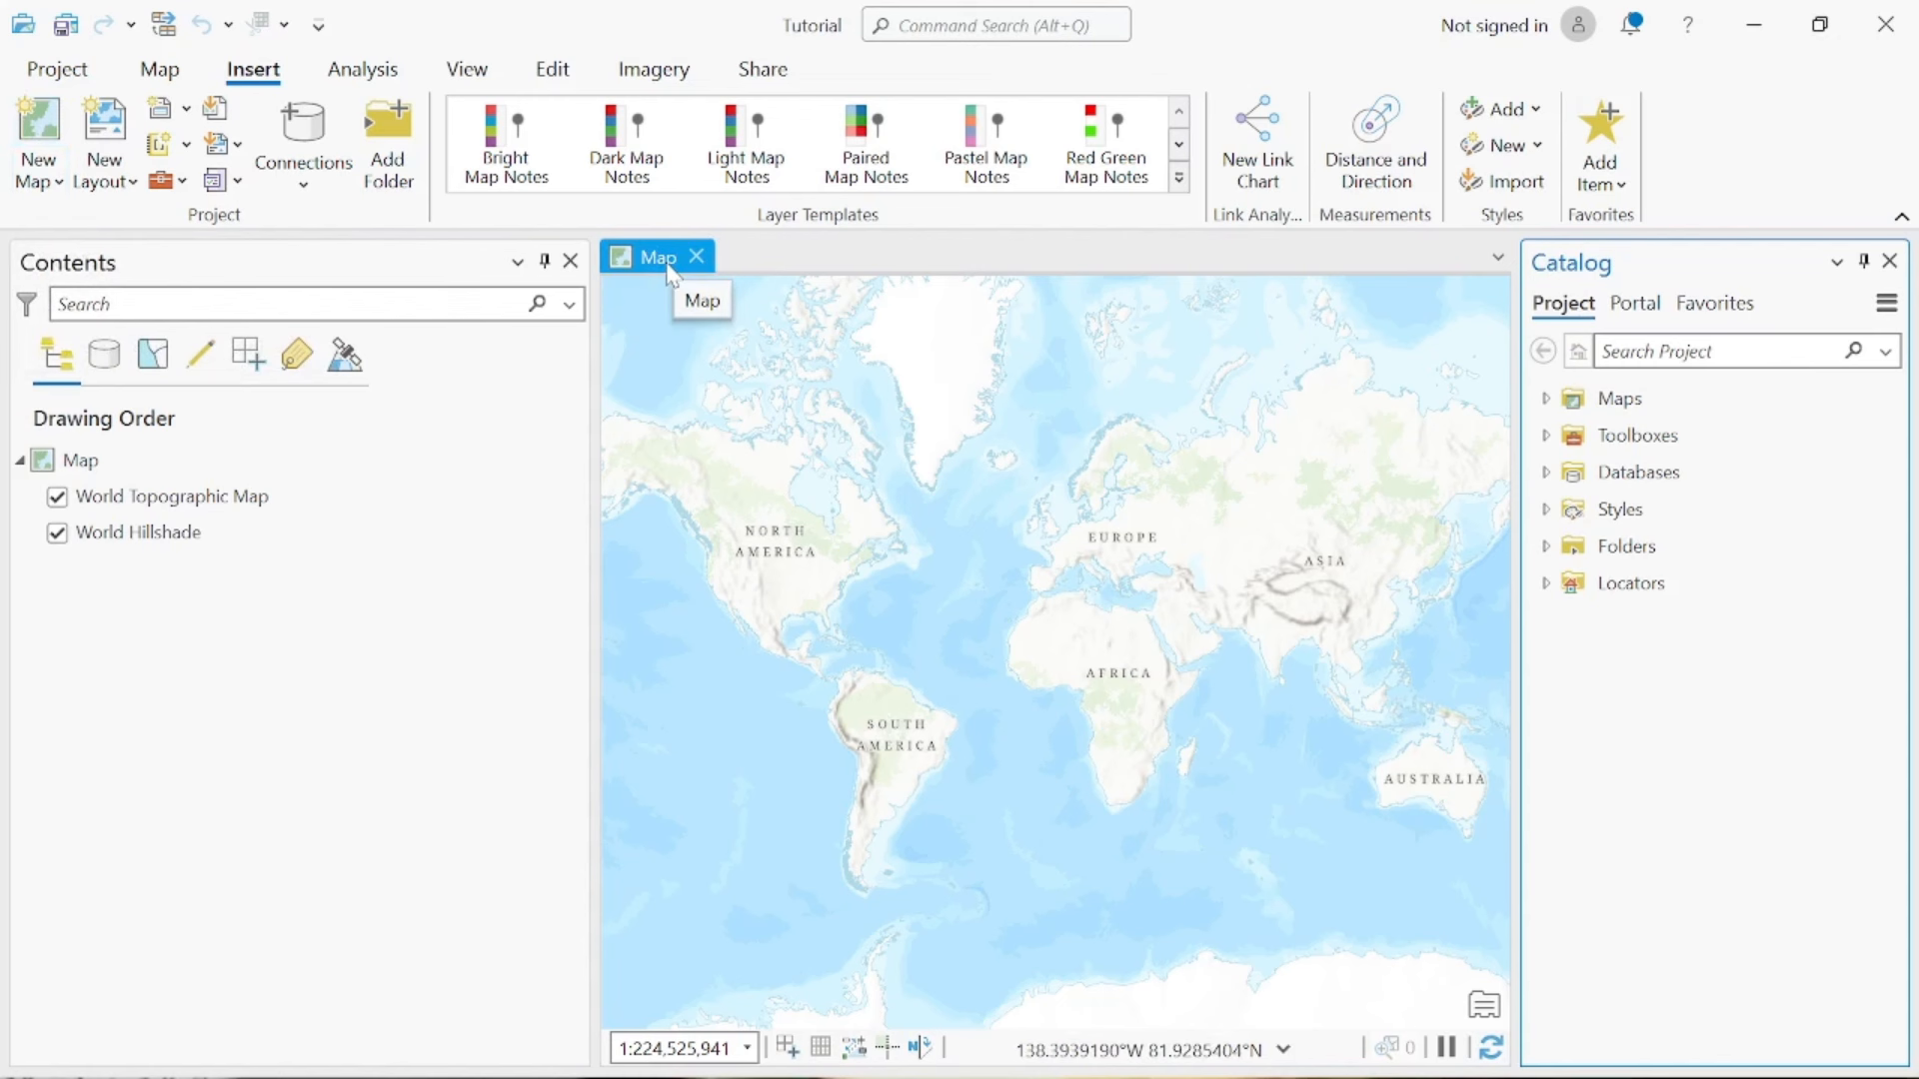
{"action": "left_click", "coordinate": [39, 130]}
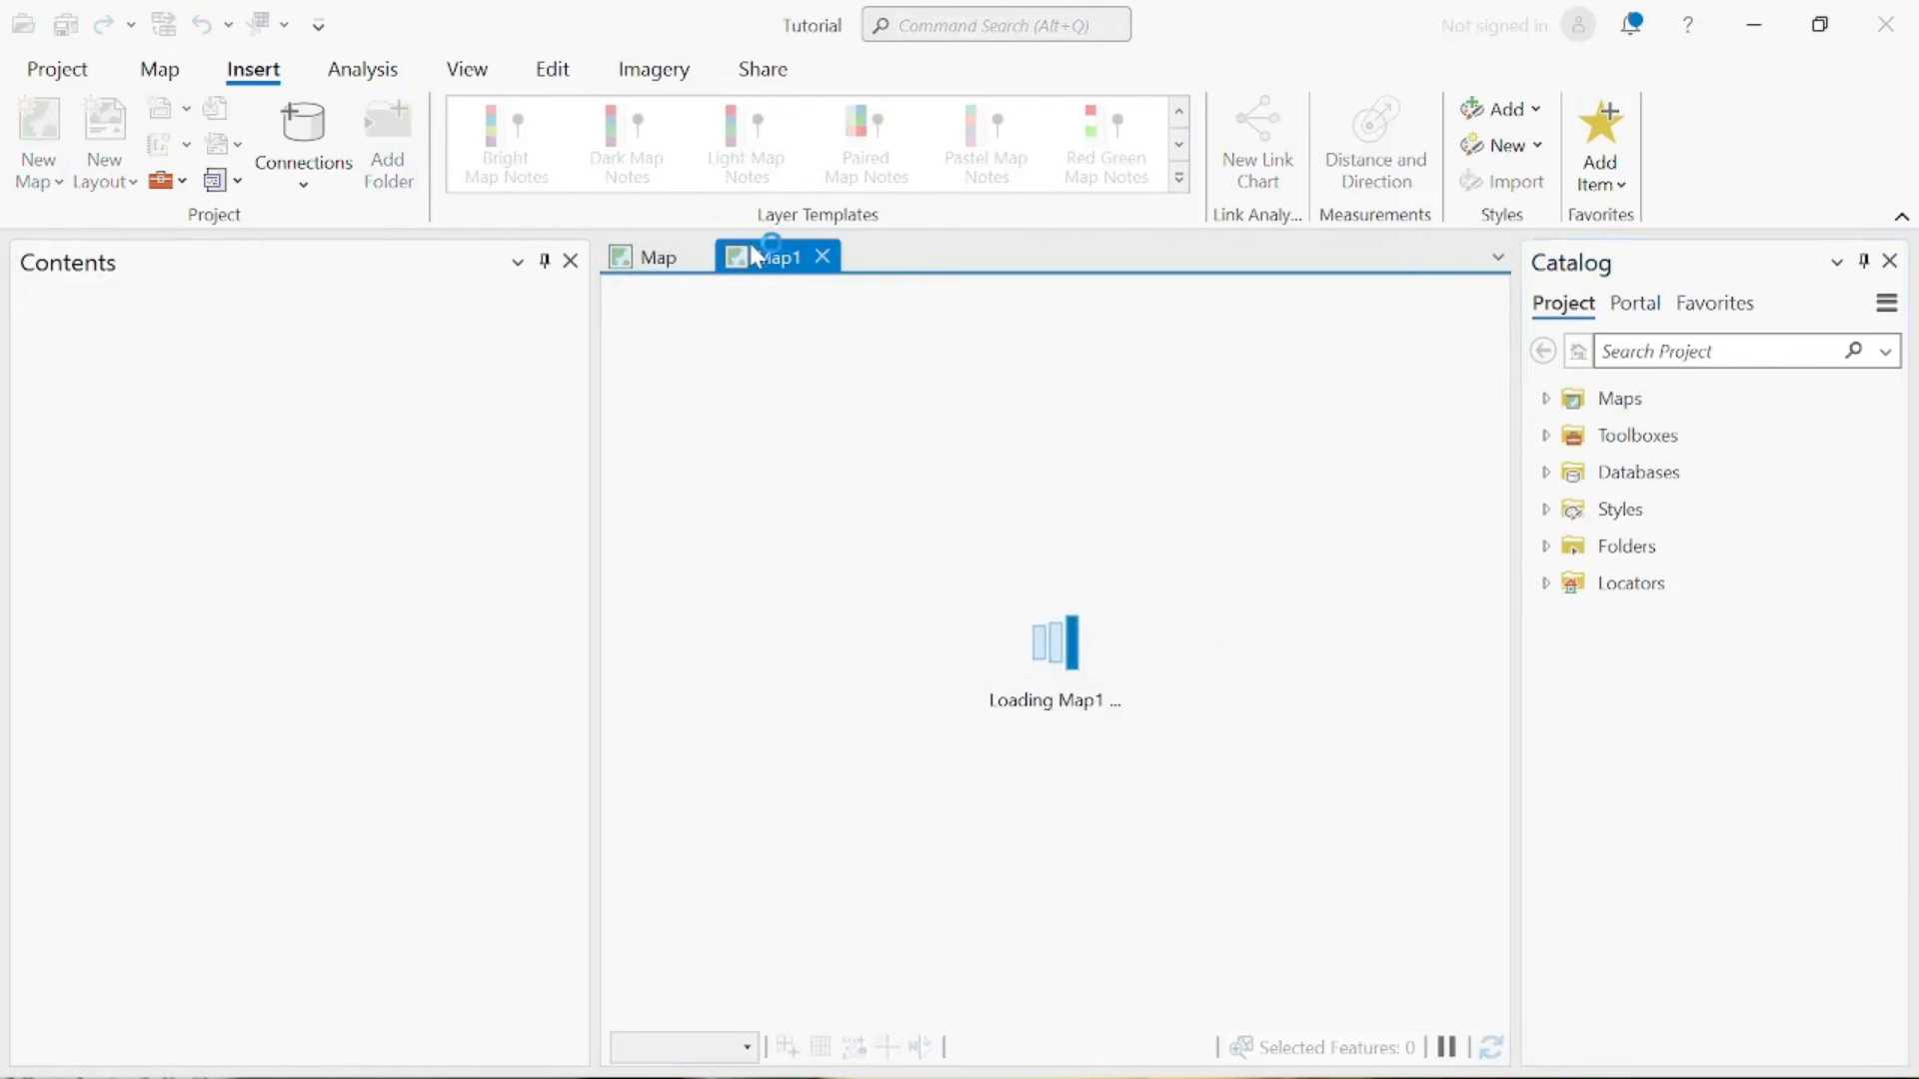
{"action": "left_click", "coordinate": [648, 262]}
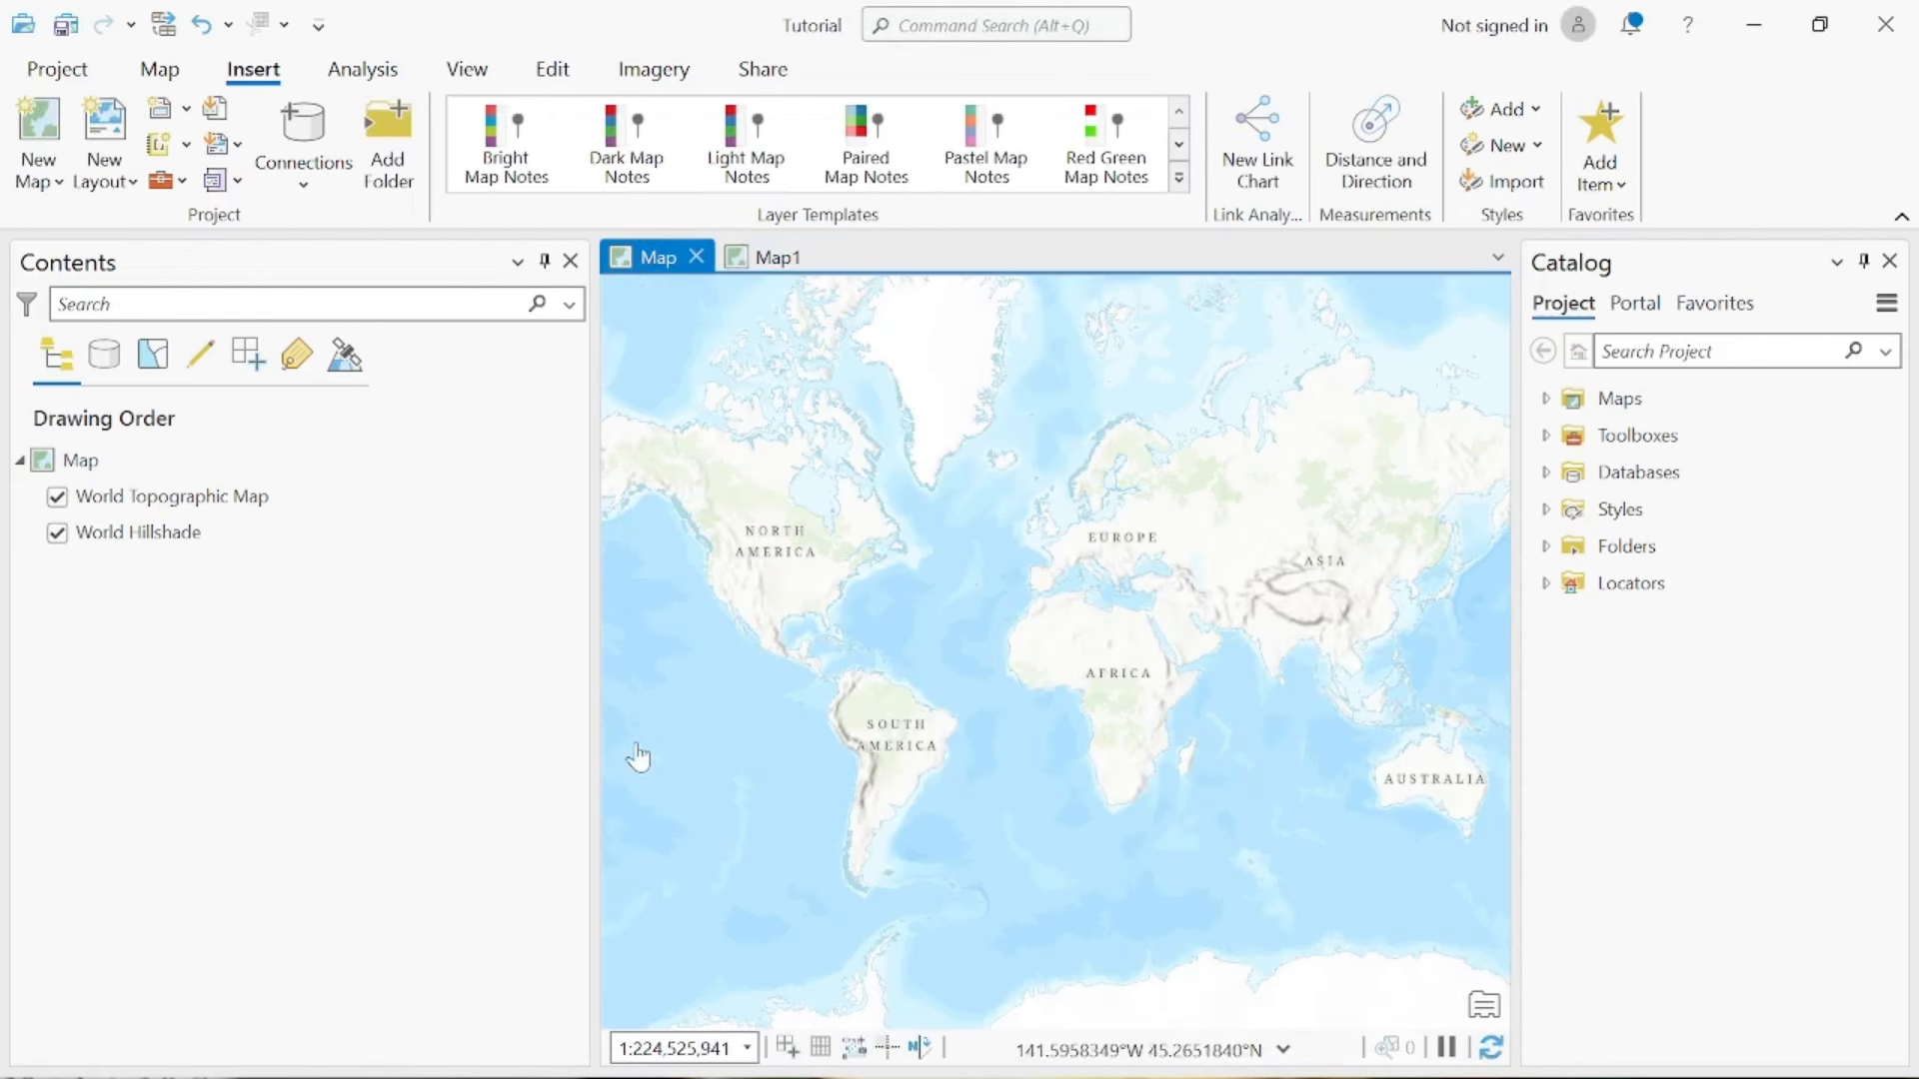
{"action": "left_click", "coordinate": [760, 262]}
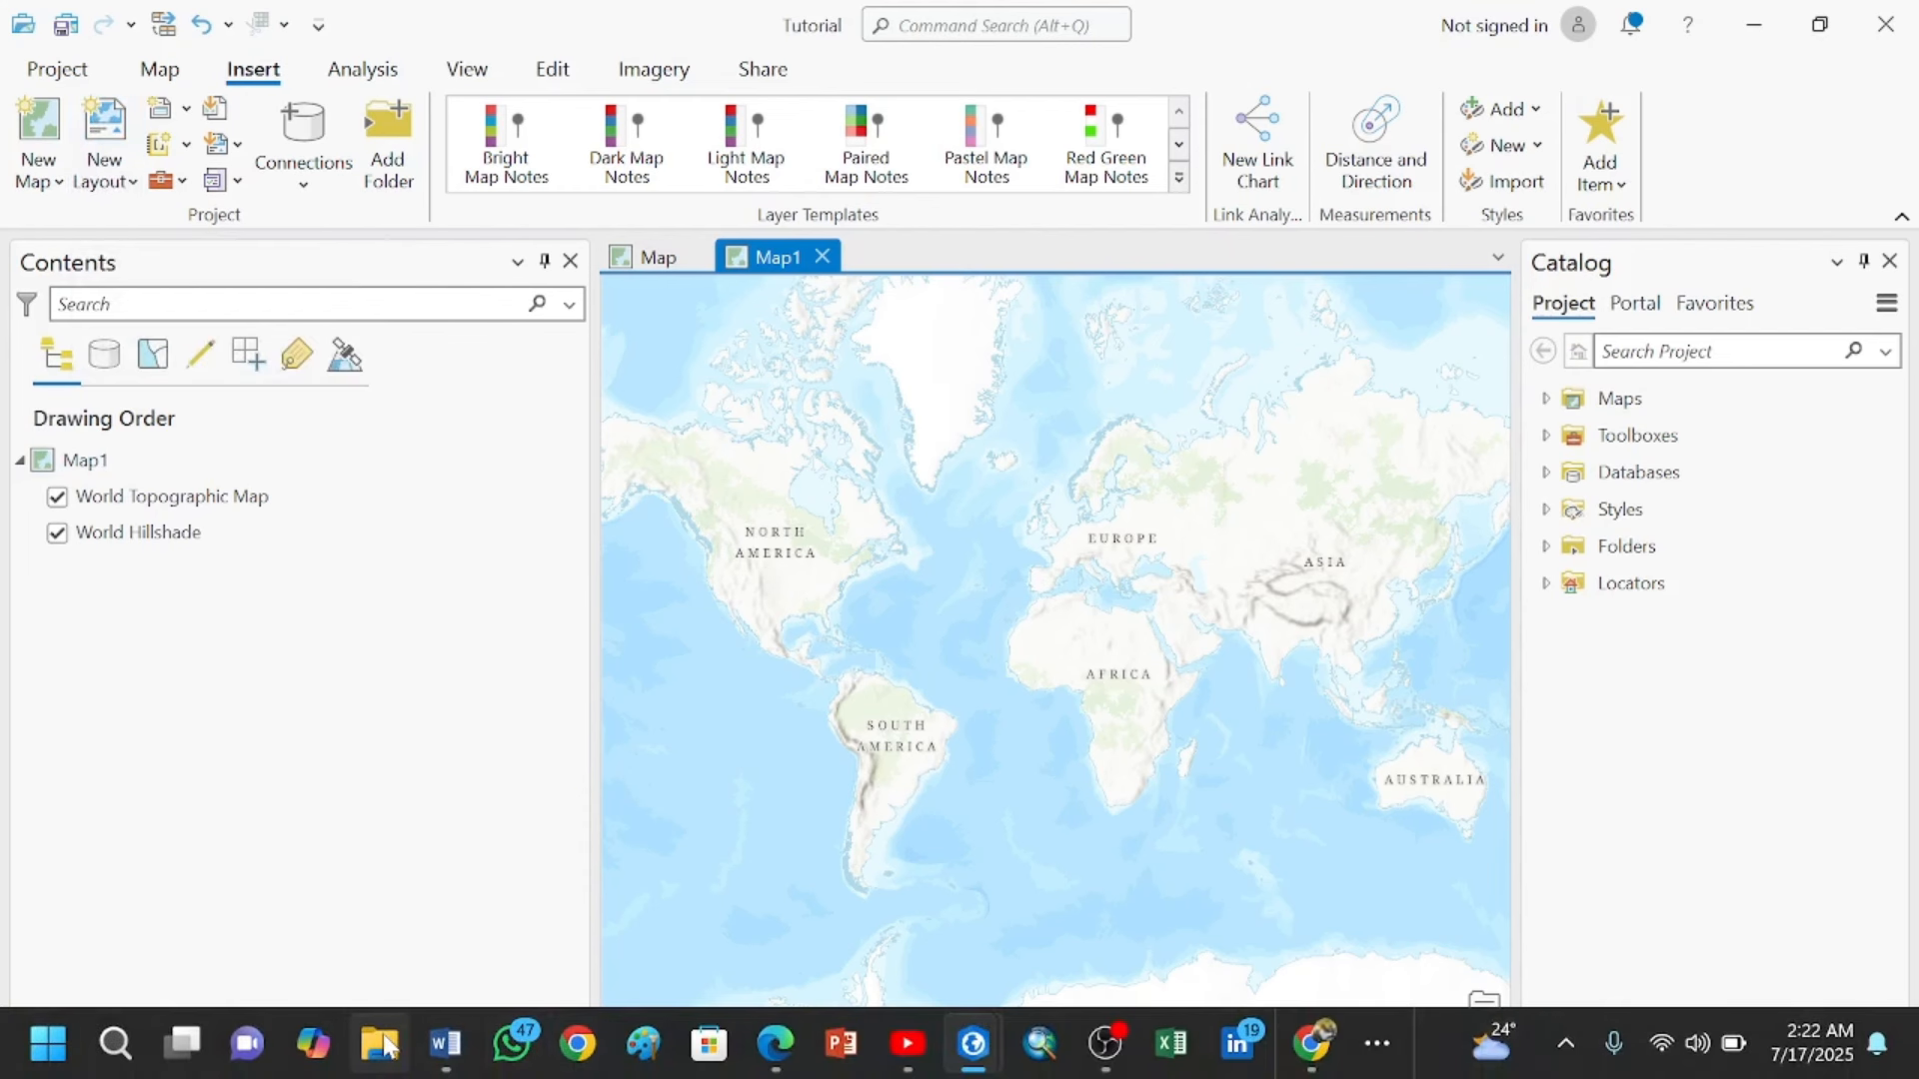
Switch to File Explorer, view the multi-map layout image ADU_EVAPO1111 in the GIS_EXAMS folder, and return to ArcGIS Pro
{"action": "left_click", "coordinate": [388, 1044]}
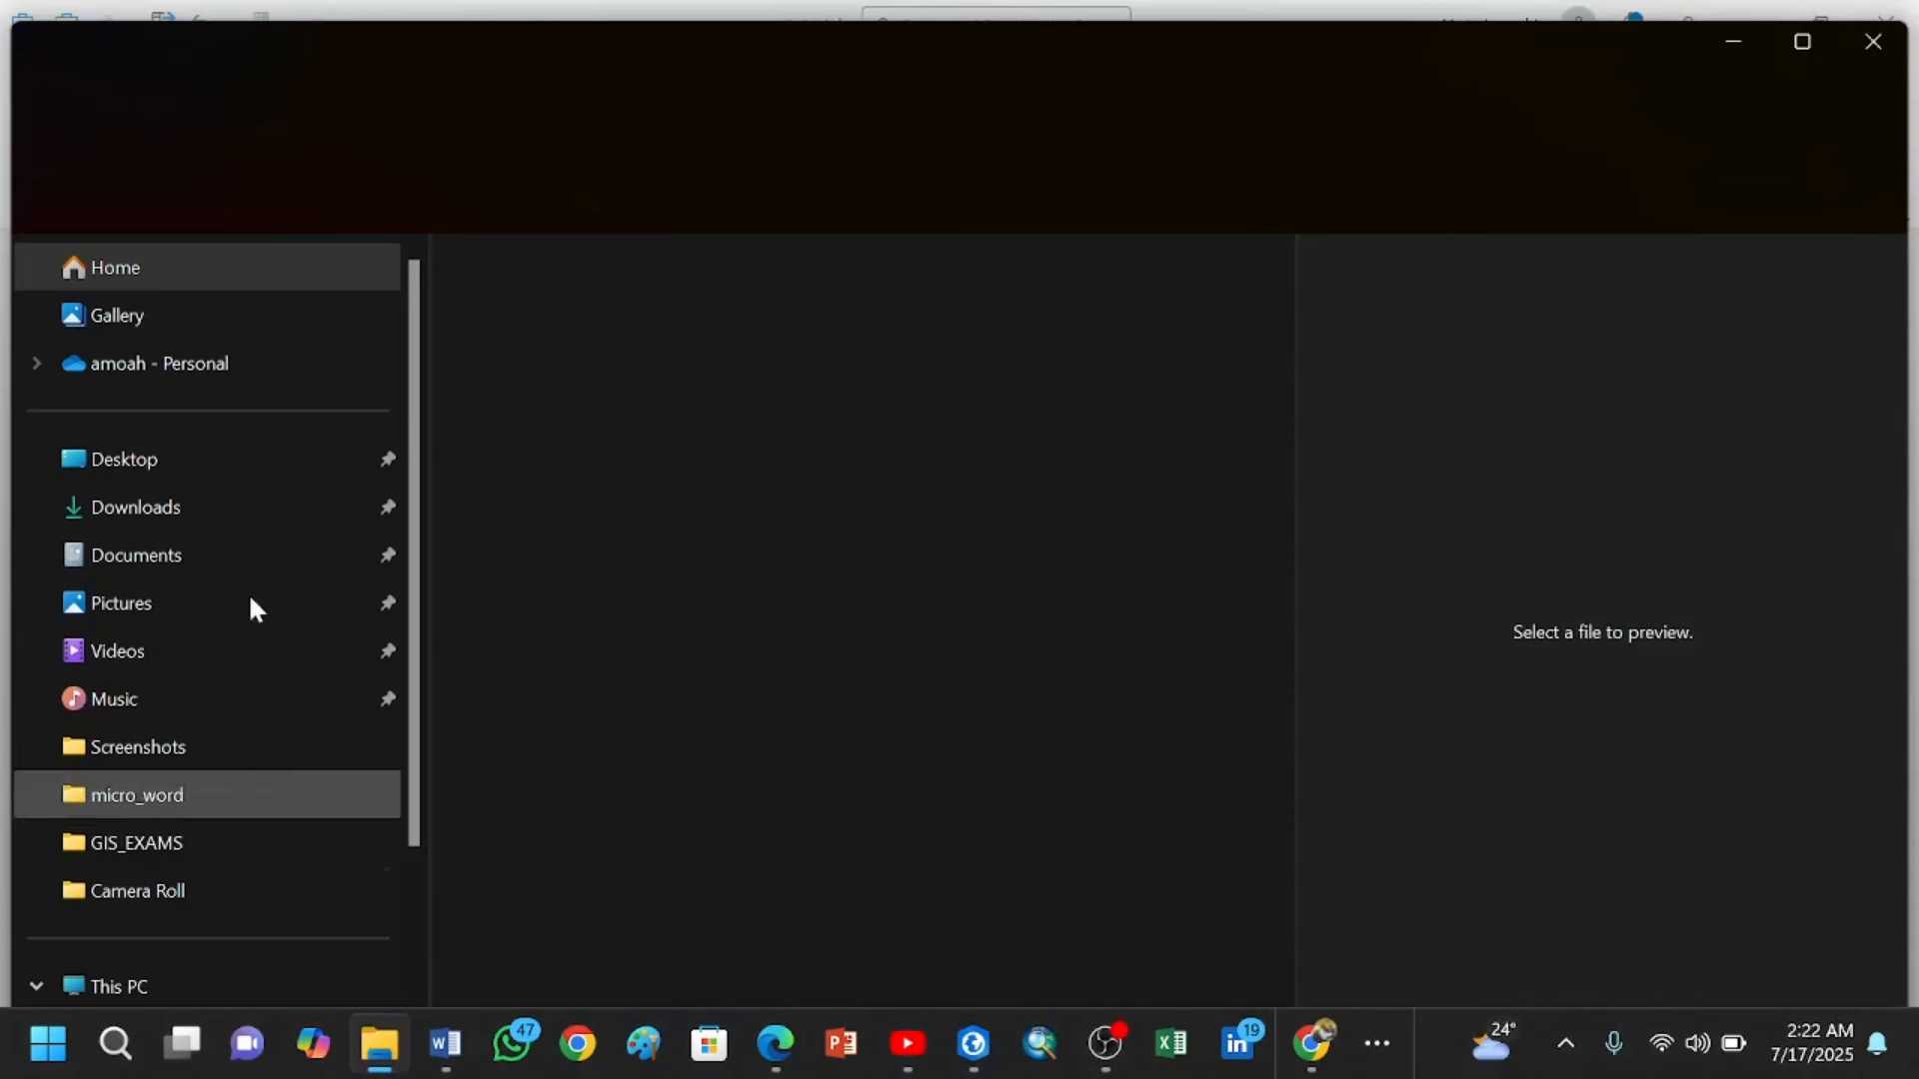
{"action": "left_click", "coordinate": [188, 842]}
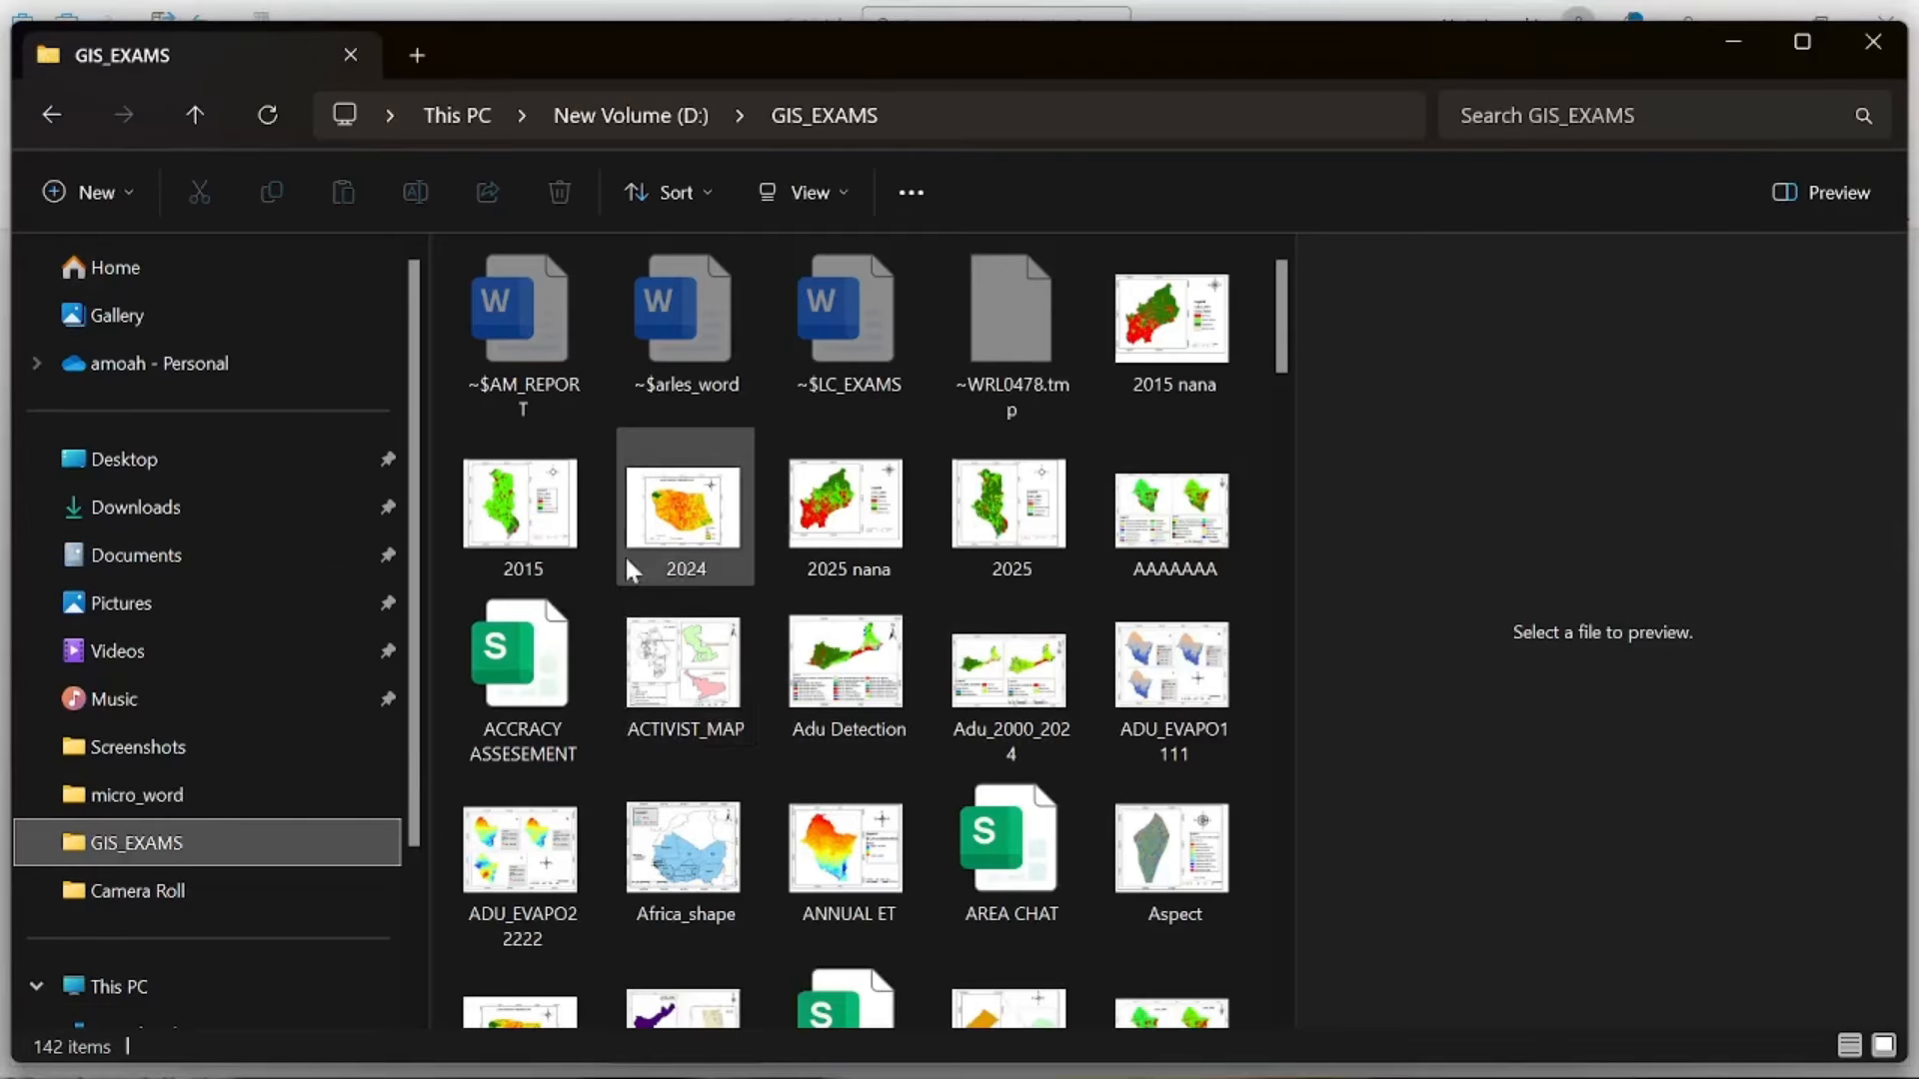
{"action": "left_click", "coordinate": [1206, 687]}
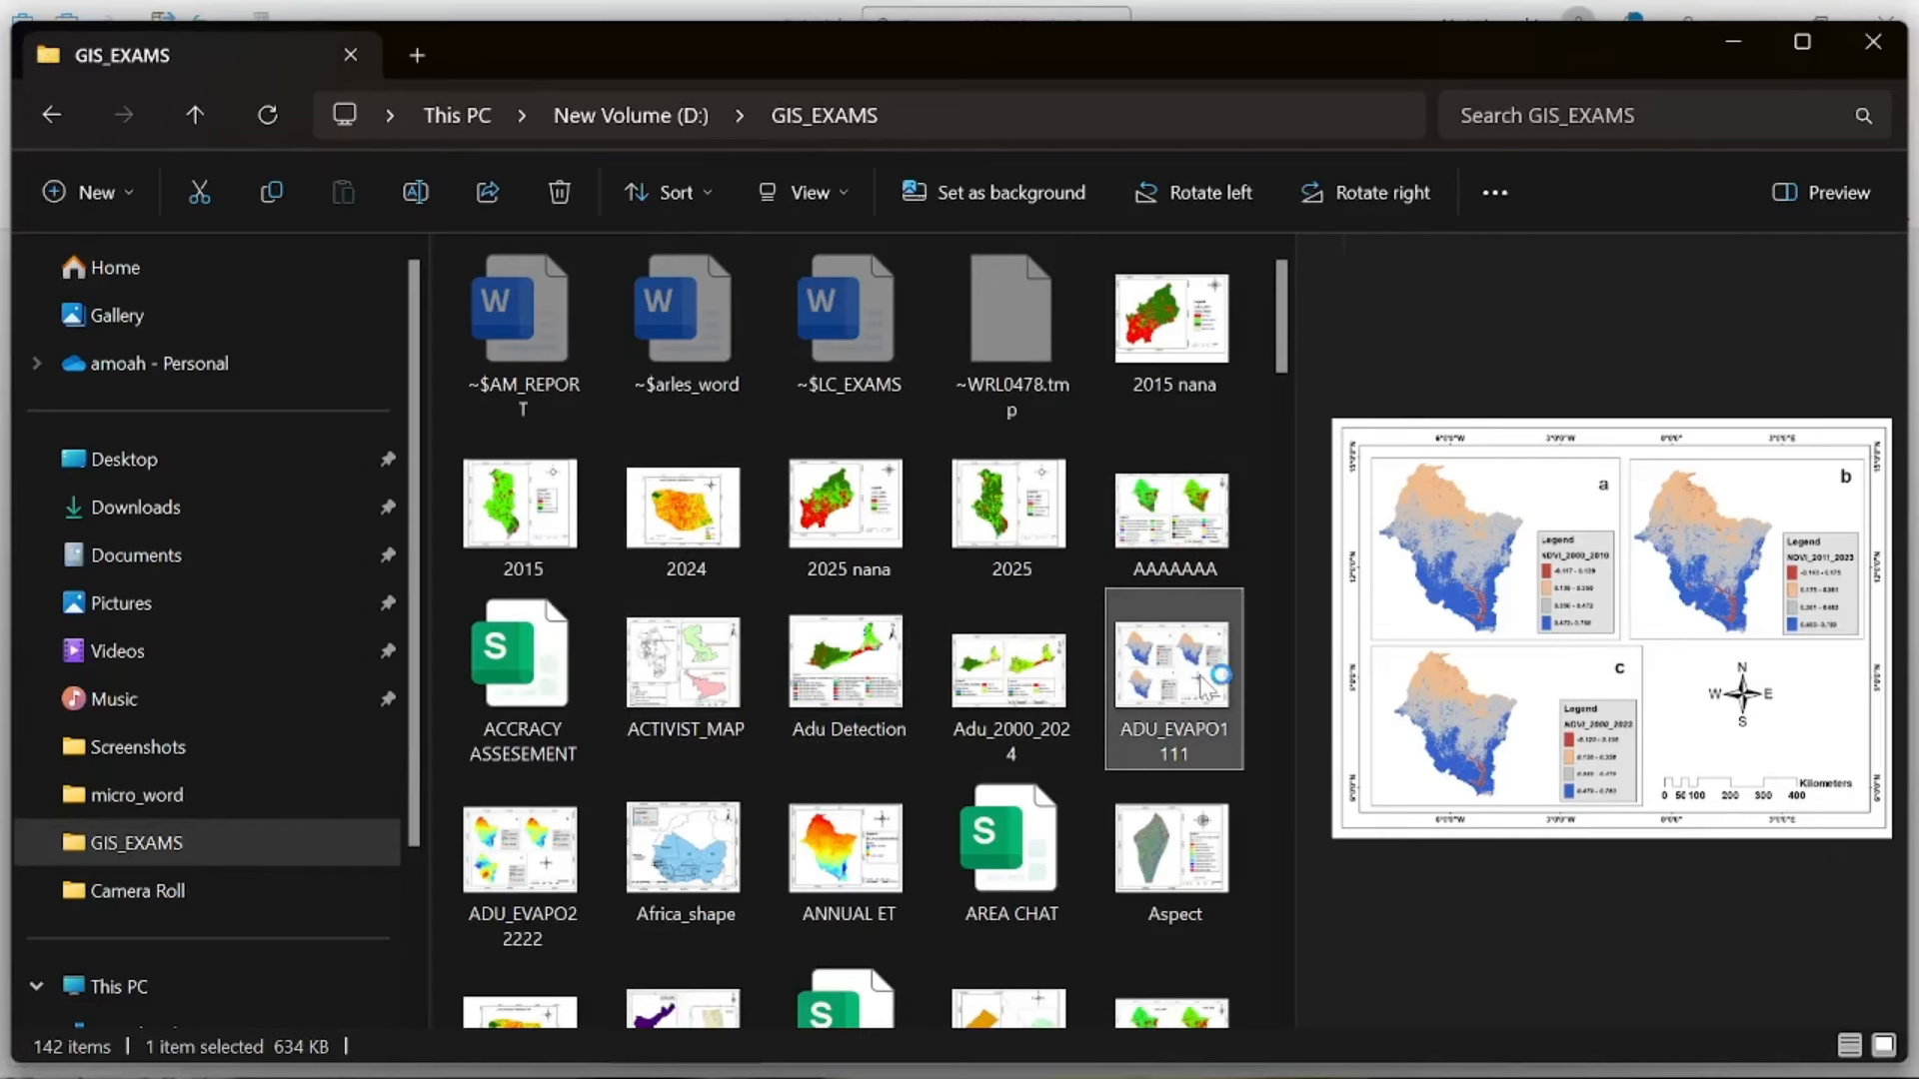
{"action": "double_click", "coordinate": [1206, 688]}
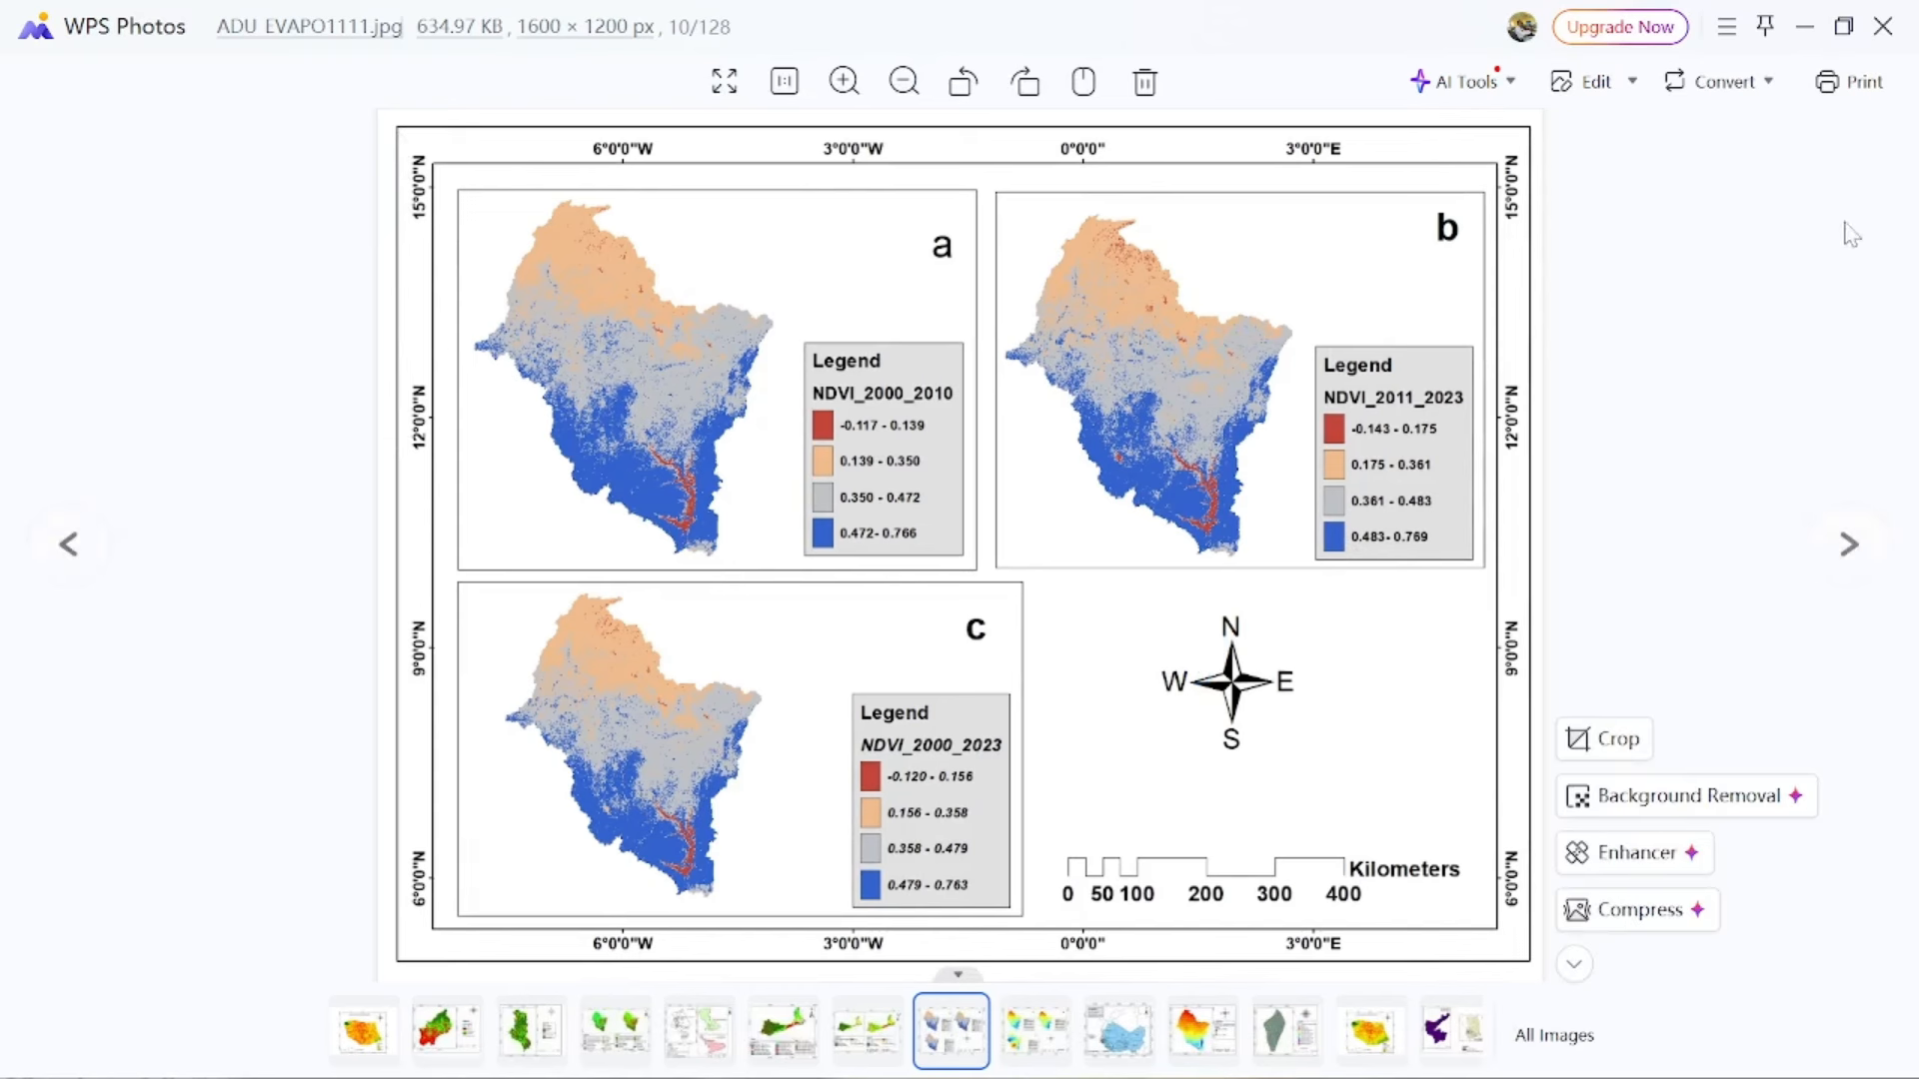
{"action": "left_click", "coordinate": [1819, 40]}
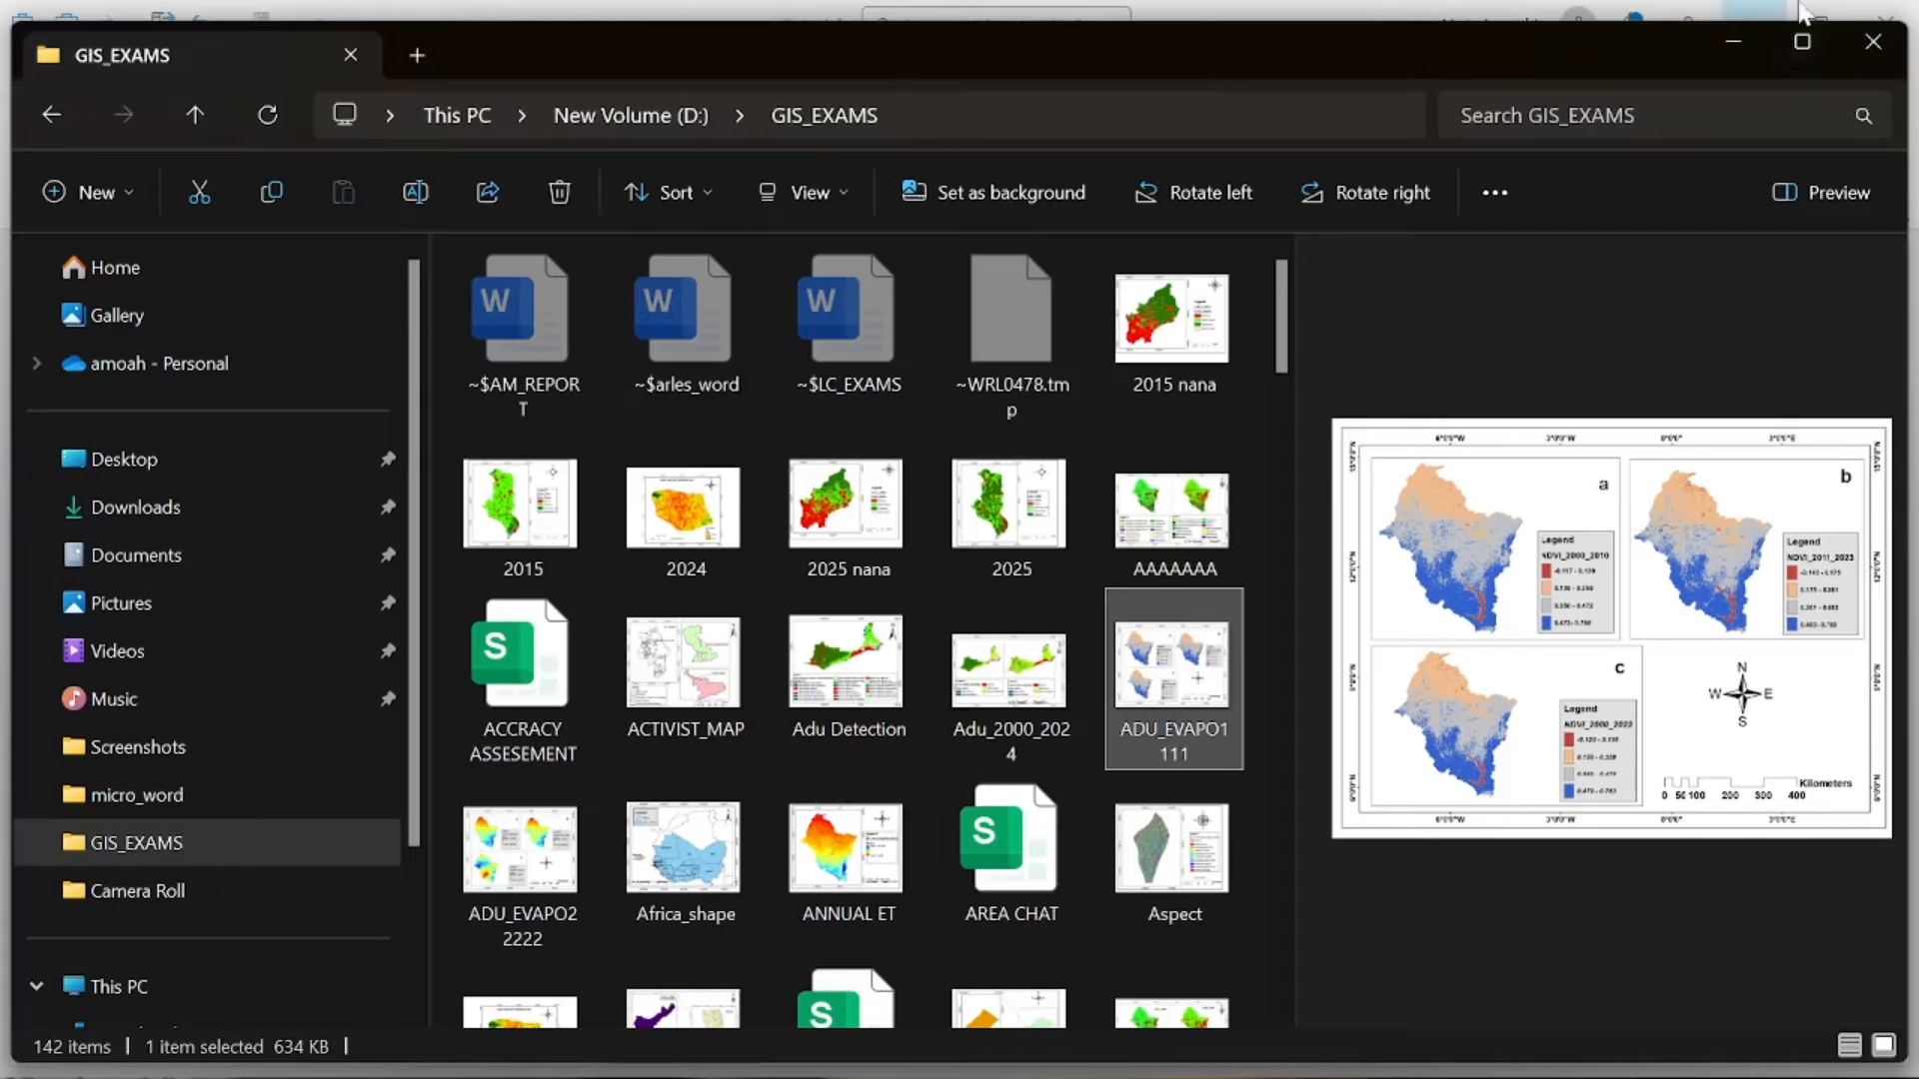
{"action": "left_click", "coordinate": [1874, 39]}
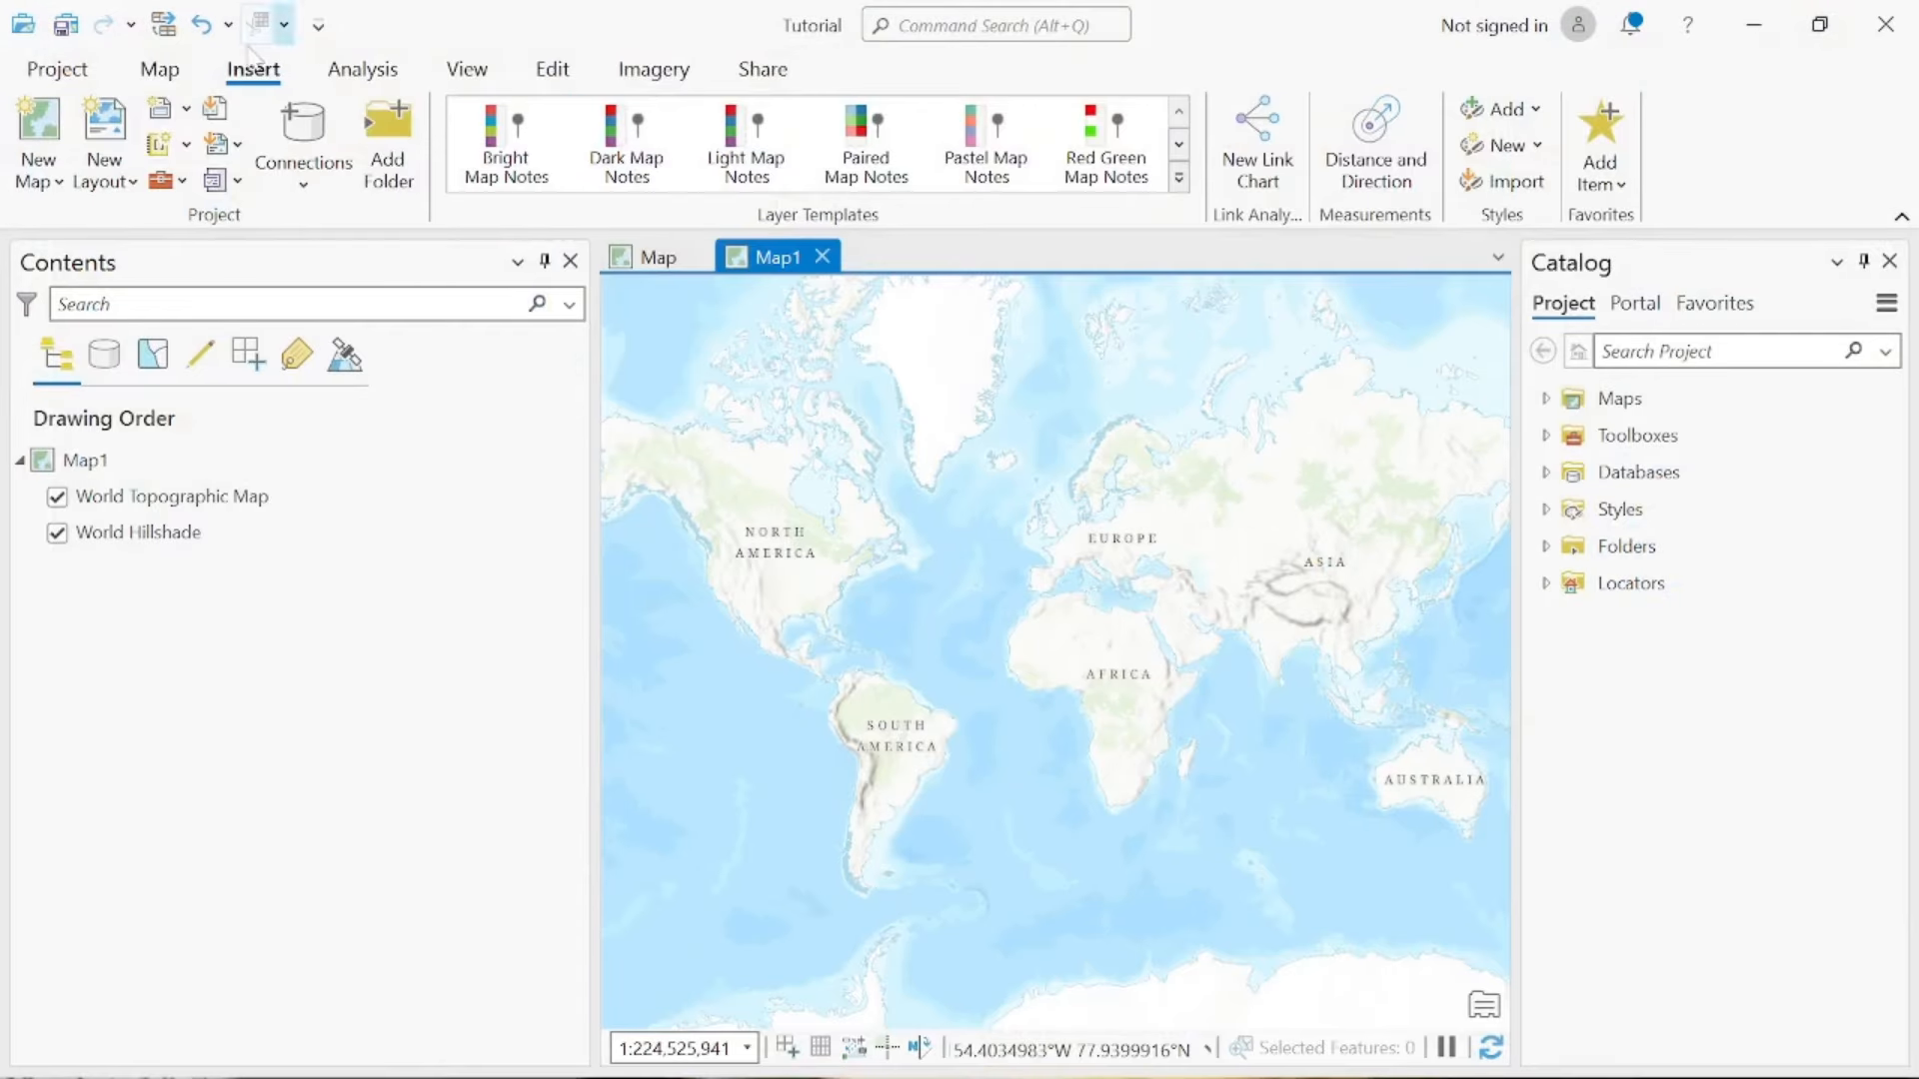
Look through the page sizes offered for a new layout, from ANSI to ISO, without creating one
{"action": "left_click", "coordinate": [117, 124]}
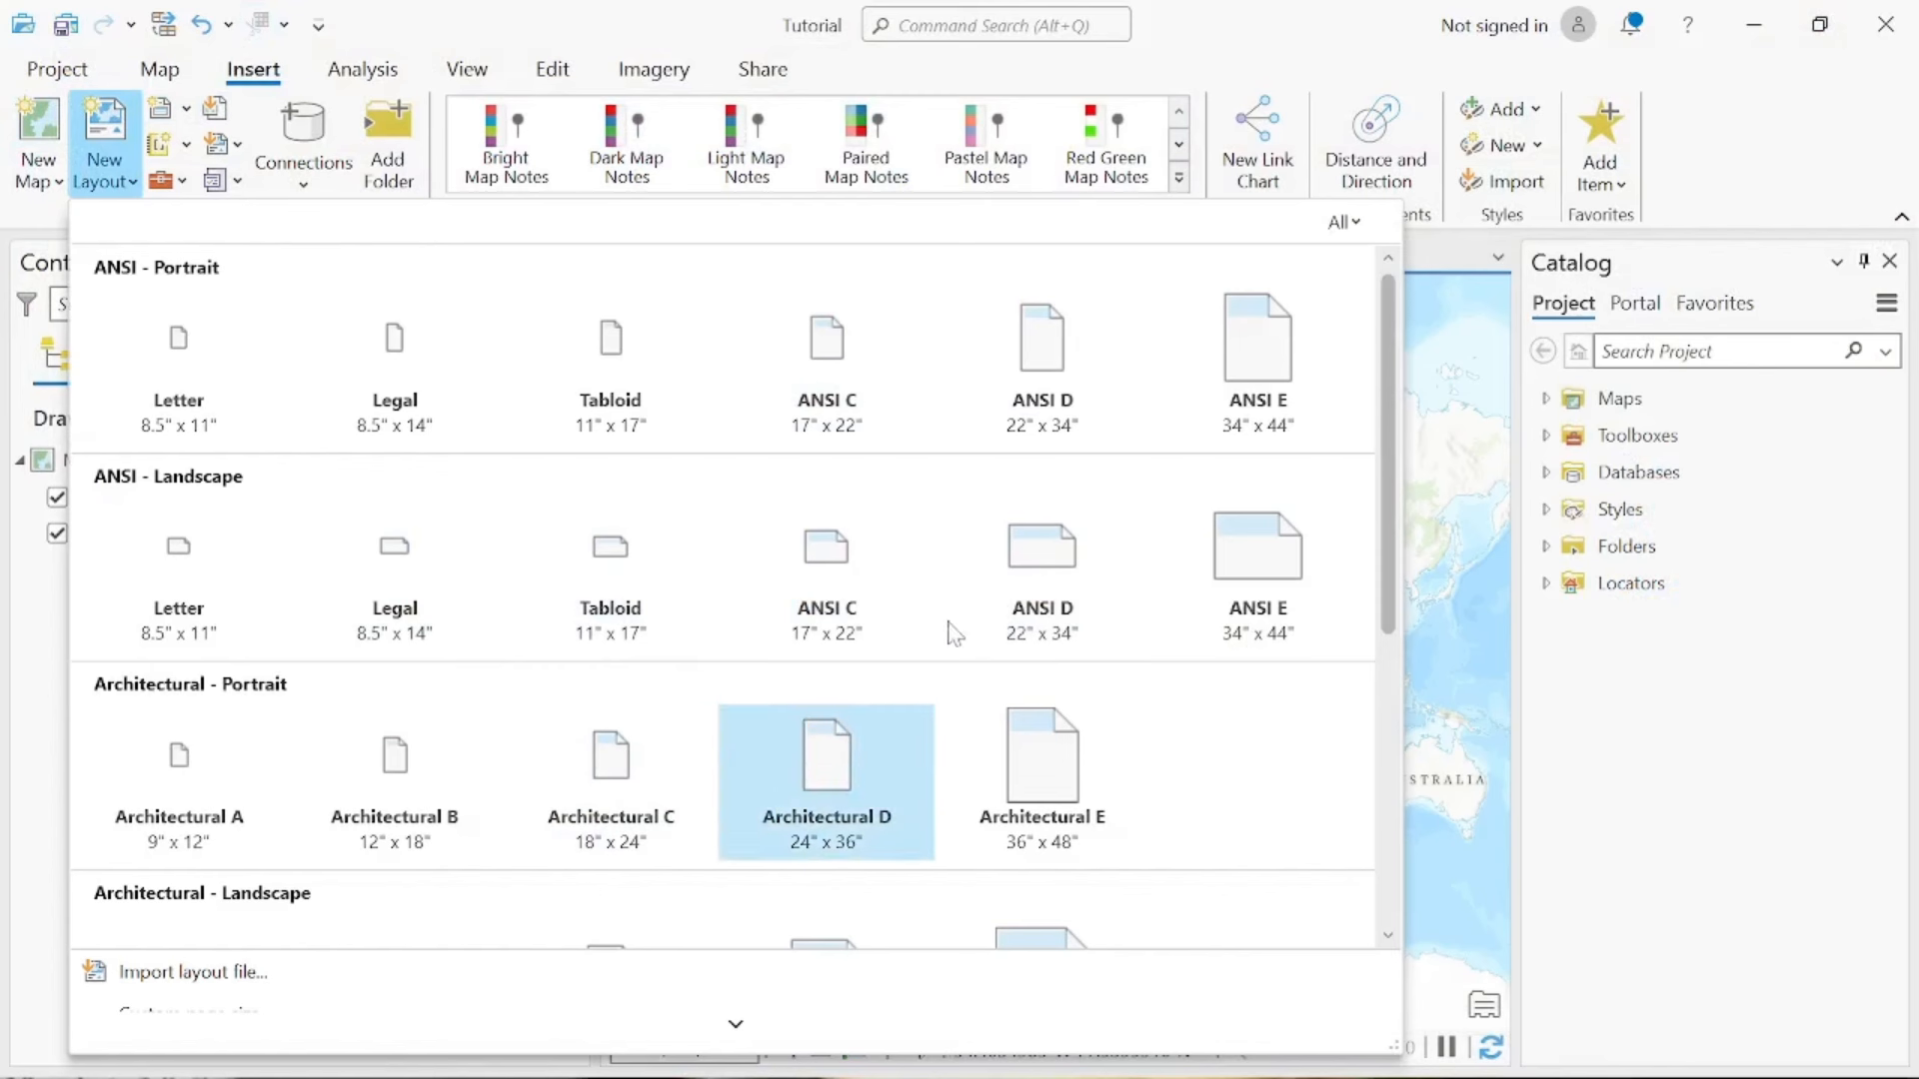
{"action": "scroll", "coordinate": [708, 716], "scroll_direction": "down", "scroll_amount": 5}
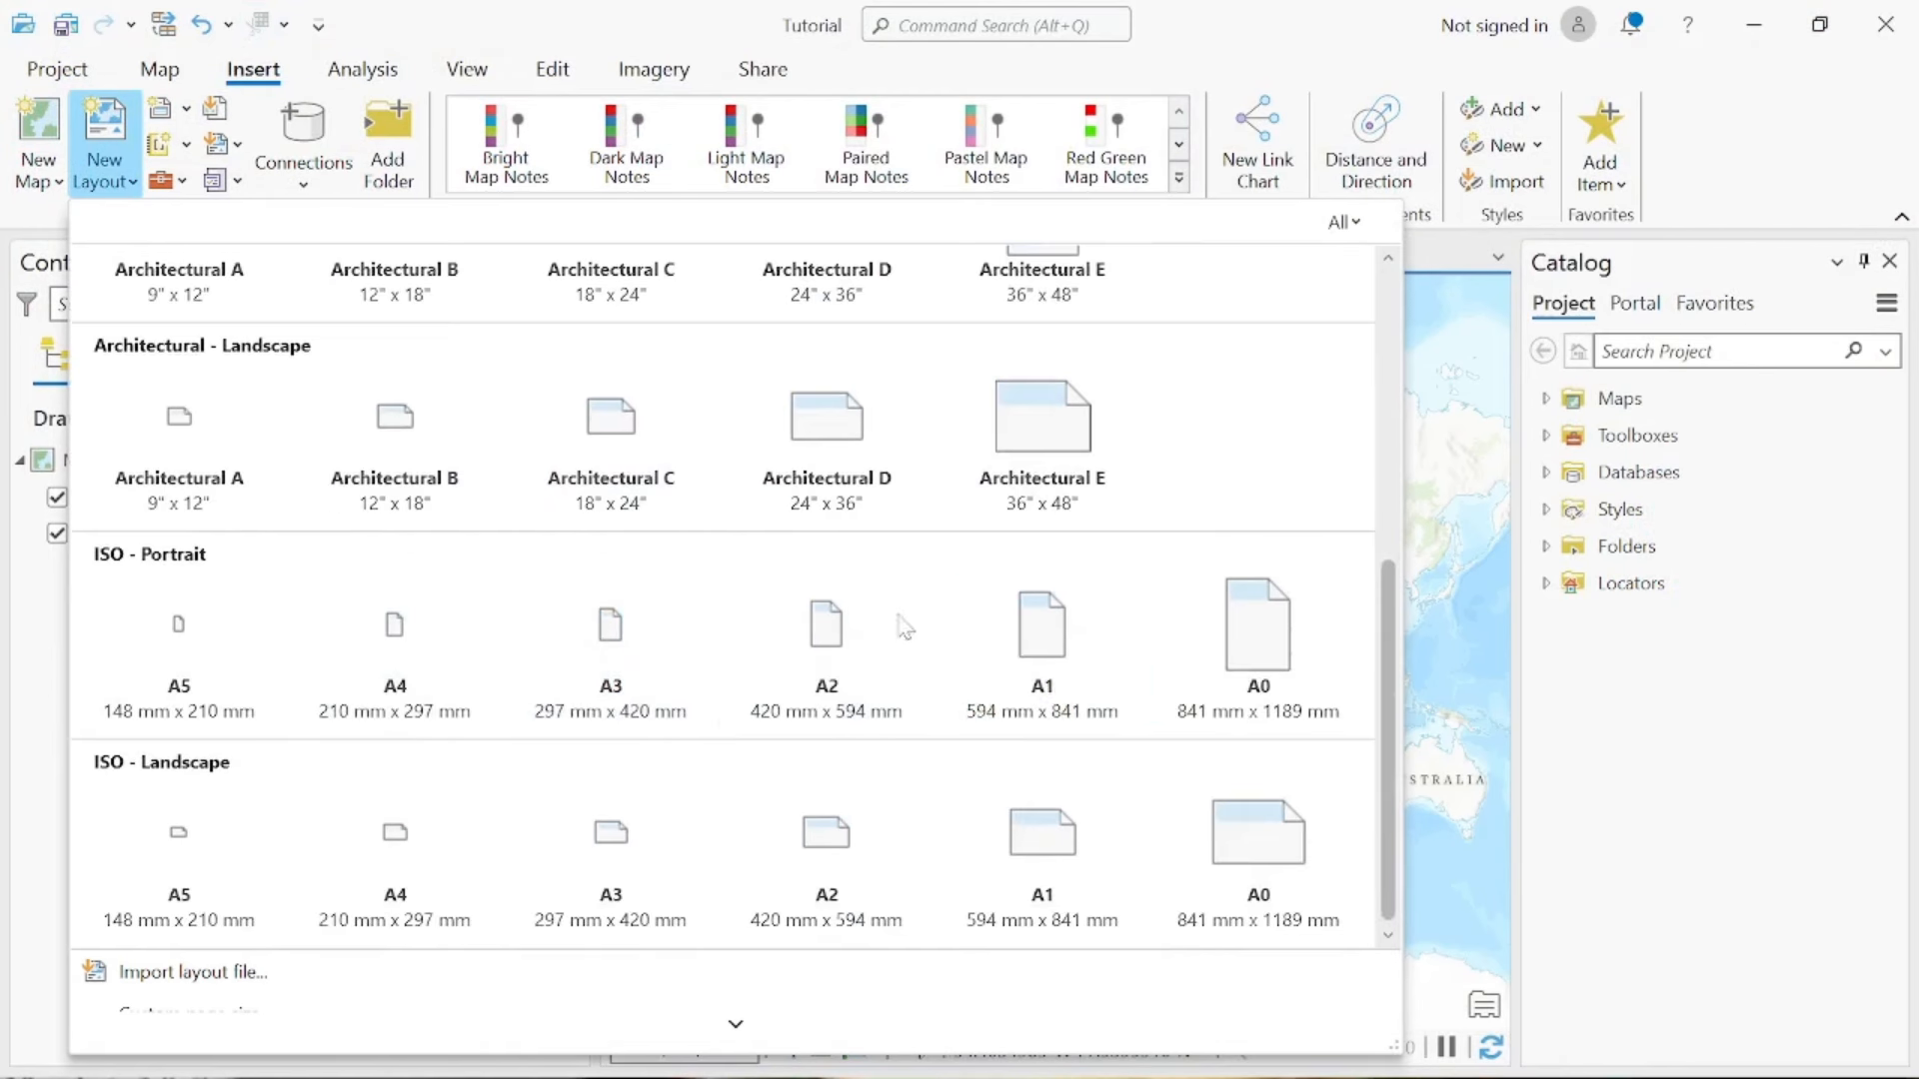
{"action": "left_click", "coordinate": [1467, 333]}
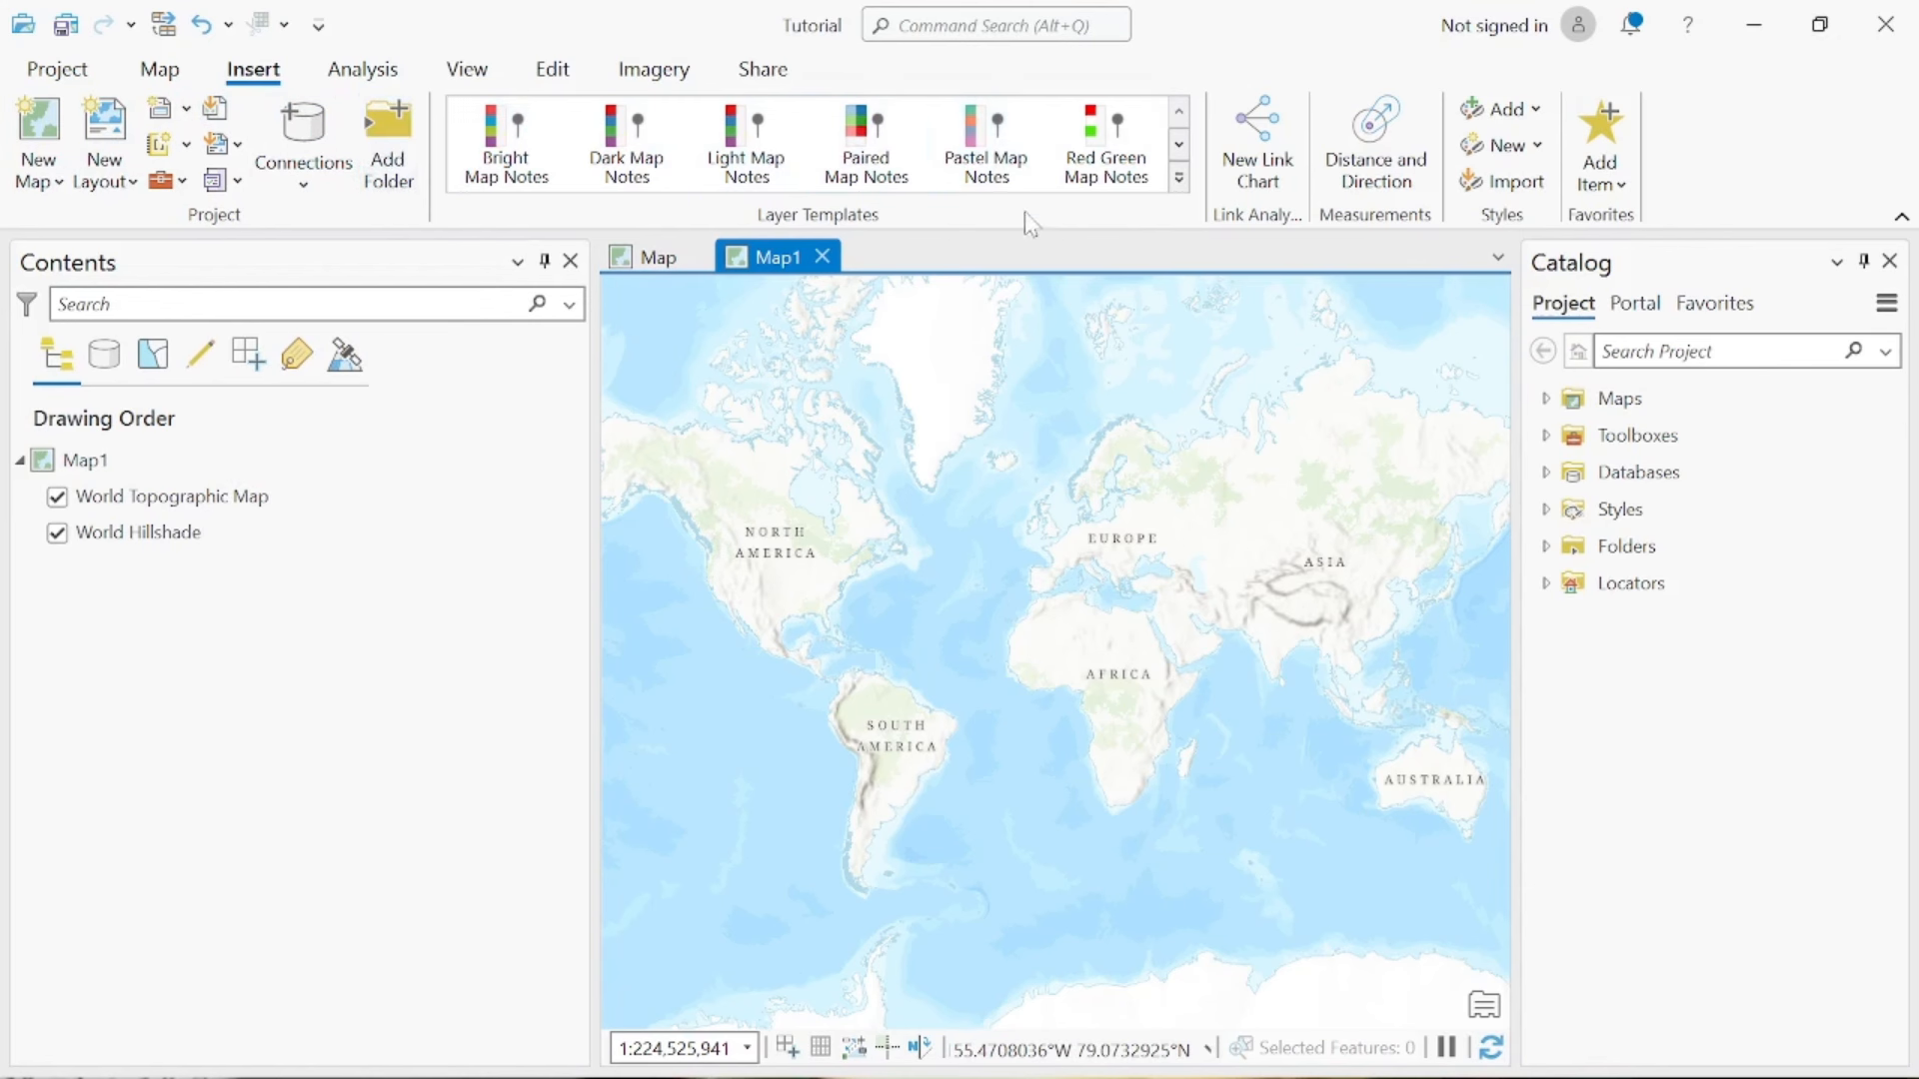
{"action": "left_click", "coordinate": [626, 182]}
Open the geoprocessing tools, look through the full list of toolboxes, and close the pane
{"action": "left_click", "coordinate": [371, 79]}
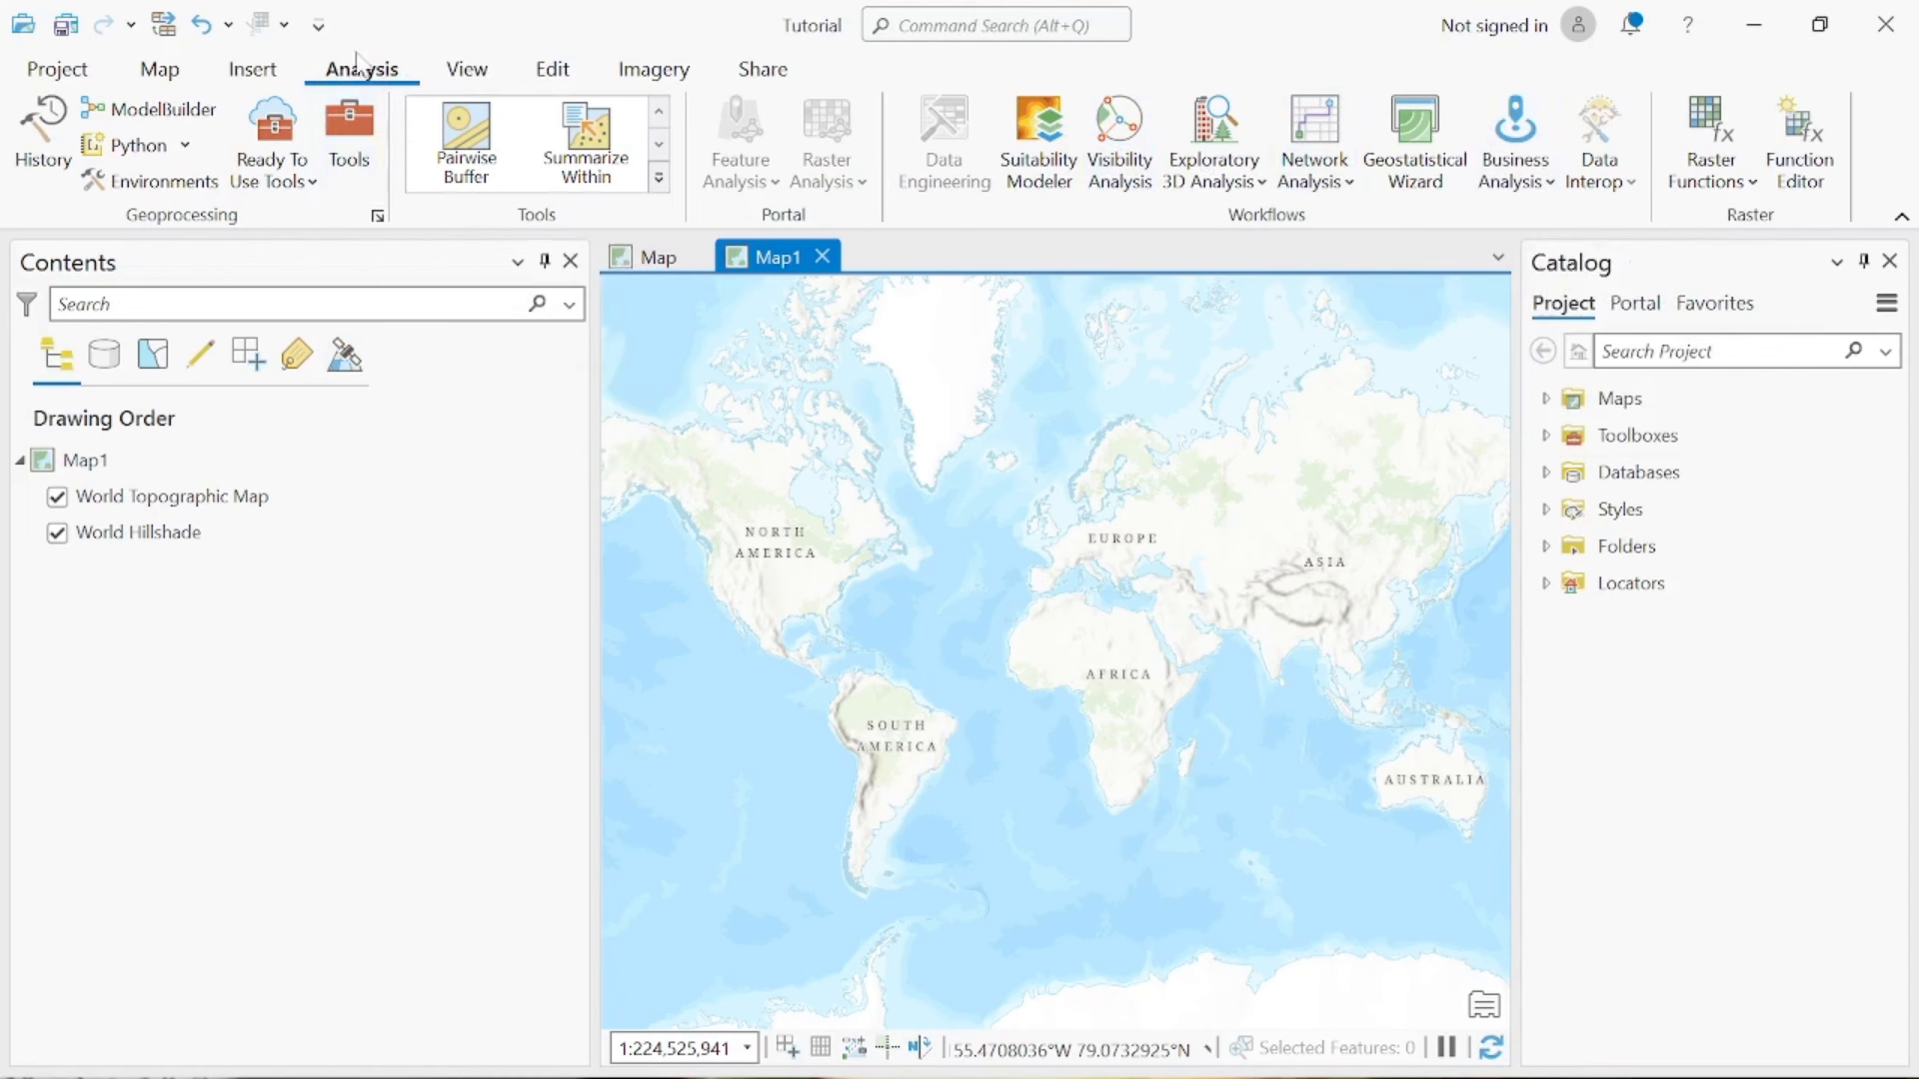
{"action": "left_click", "coordinate": [352, 135]}
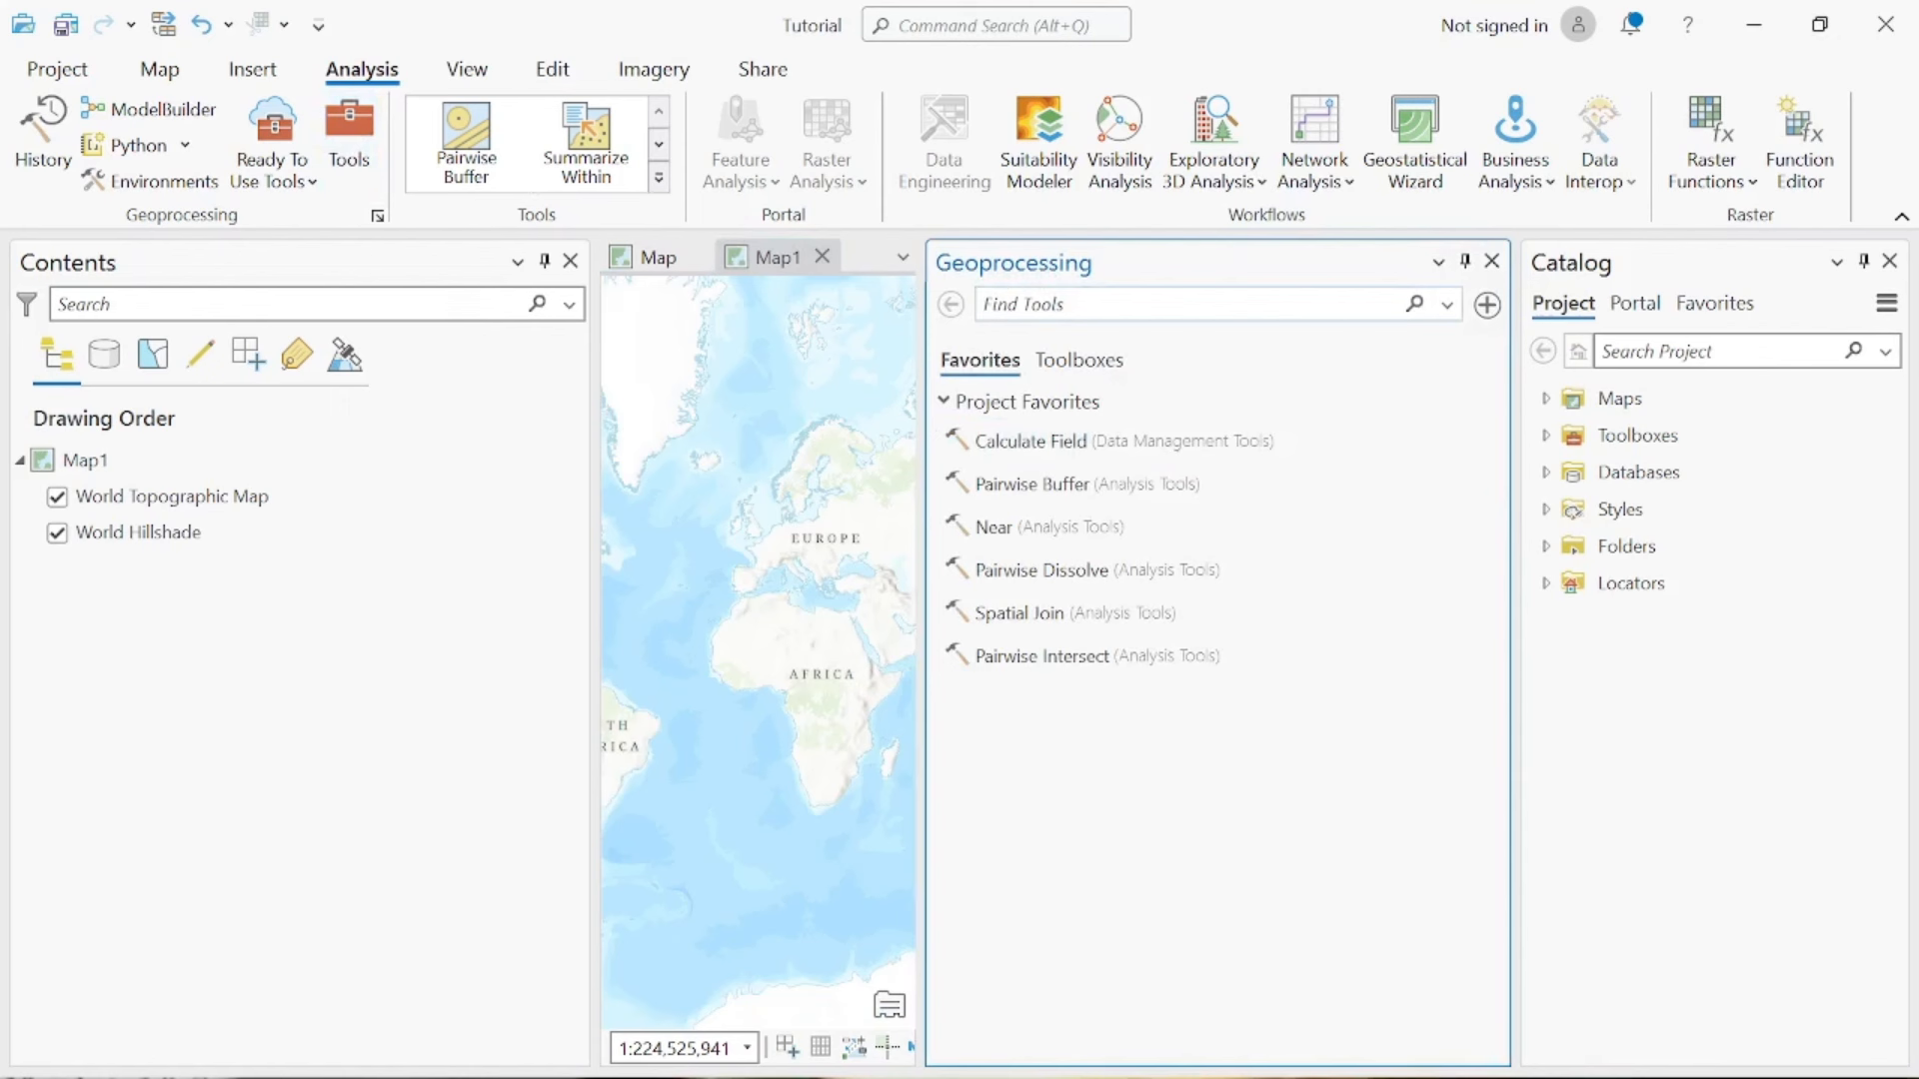
{"action": "left_click", "coordinate": [1085, 366]}
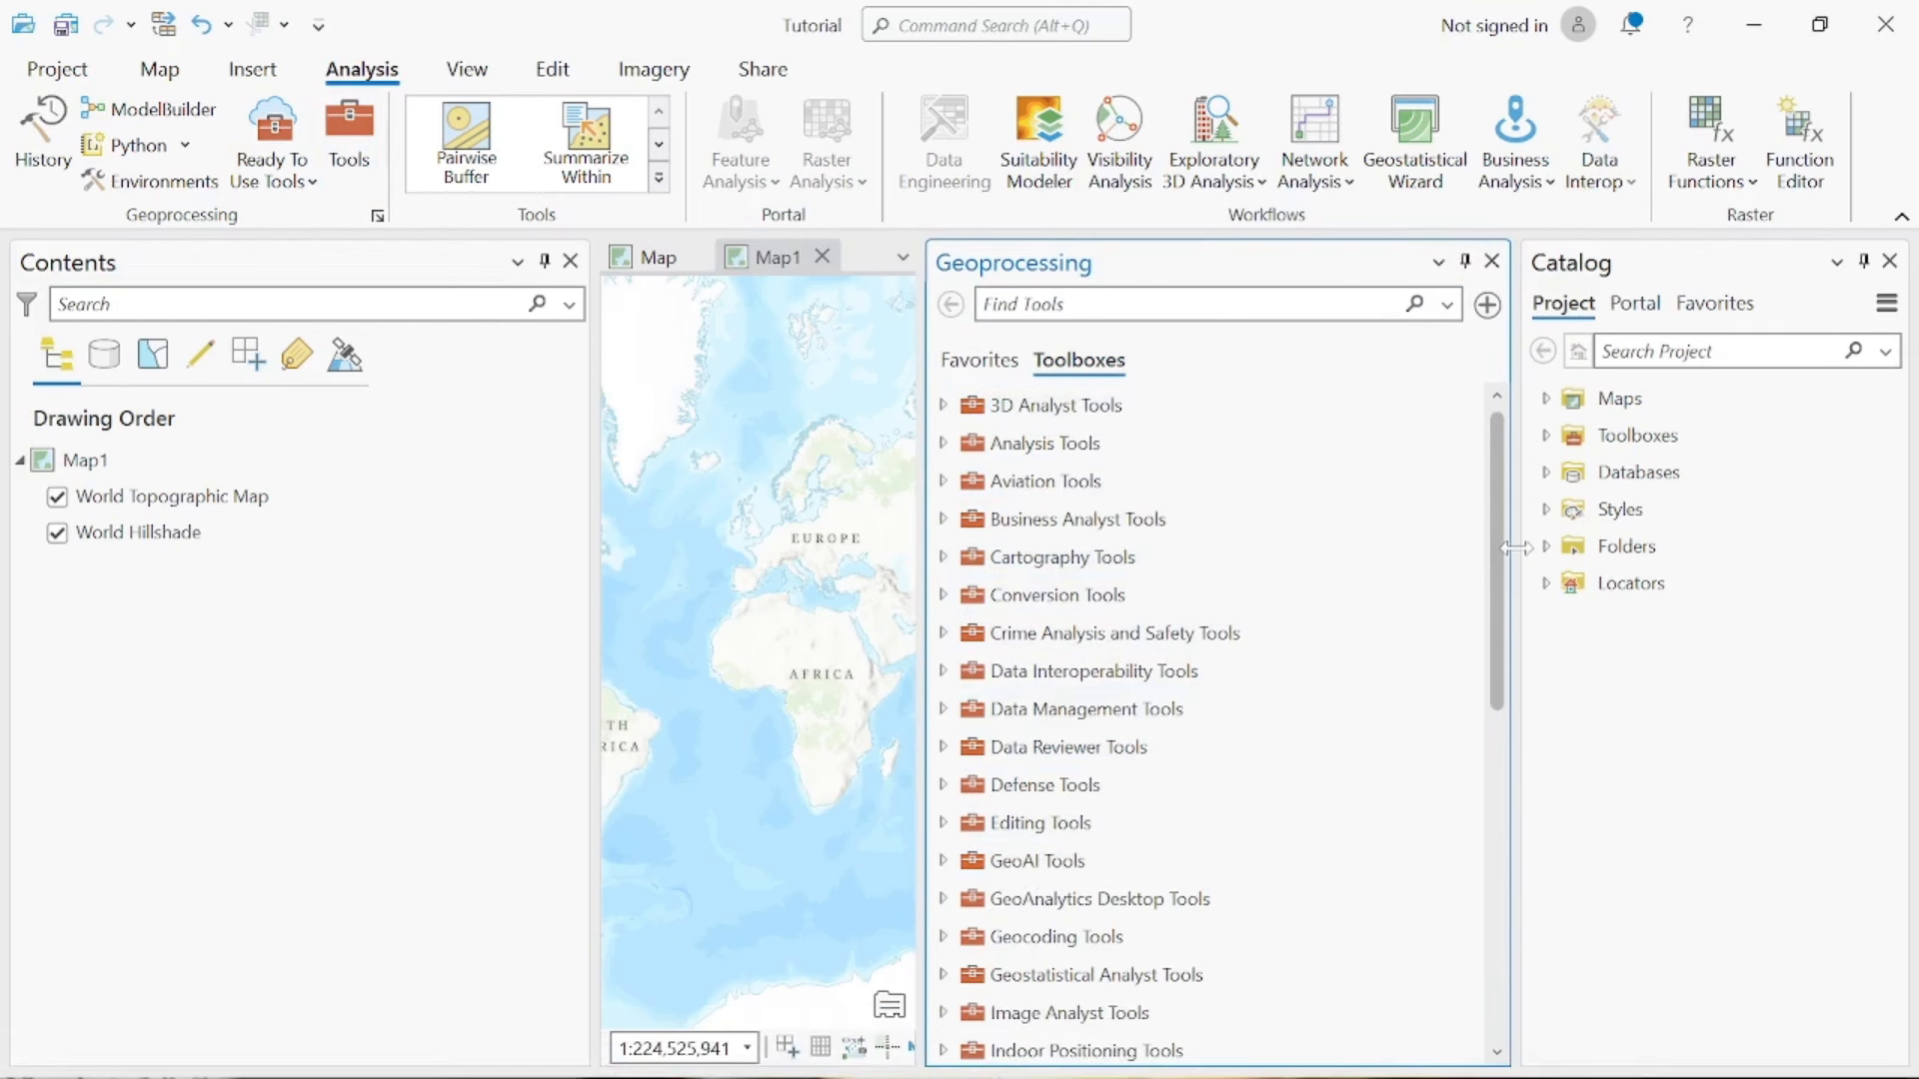
{"action": "mouse_move", "coordinate": [1497, 549]}
{"action": "left_mouse_down"}
{"action": "mouse_move", "coordinate": [1445, 913]}
{"action": "mouse_move", "coordinate": [1451, 789]}
{"action": "mouse_move", "coordinate": [1411, 598]}
{"action": "left_mouse_up"}
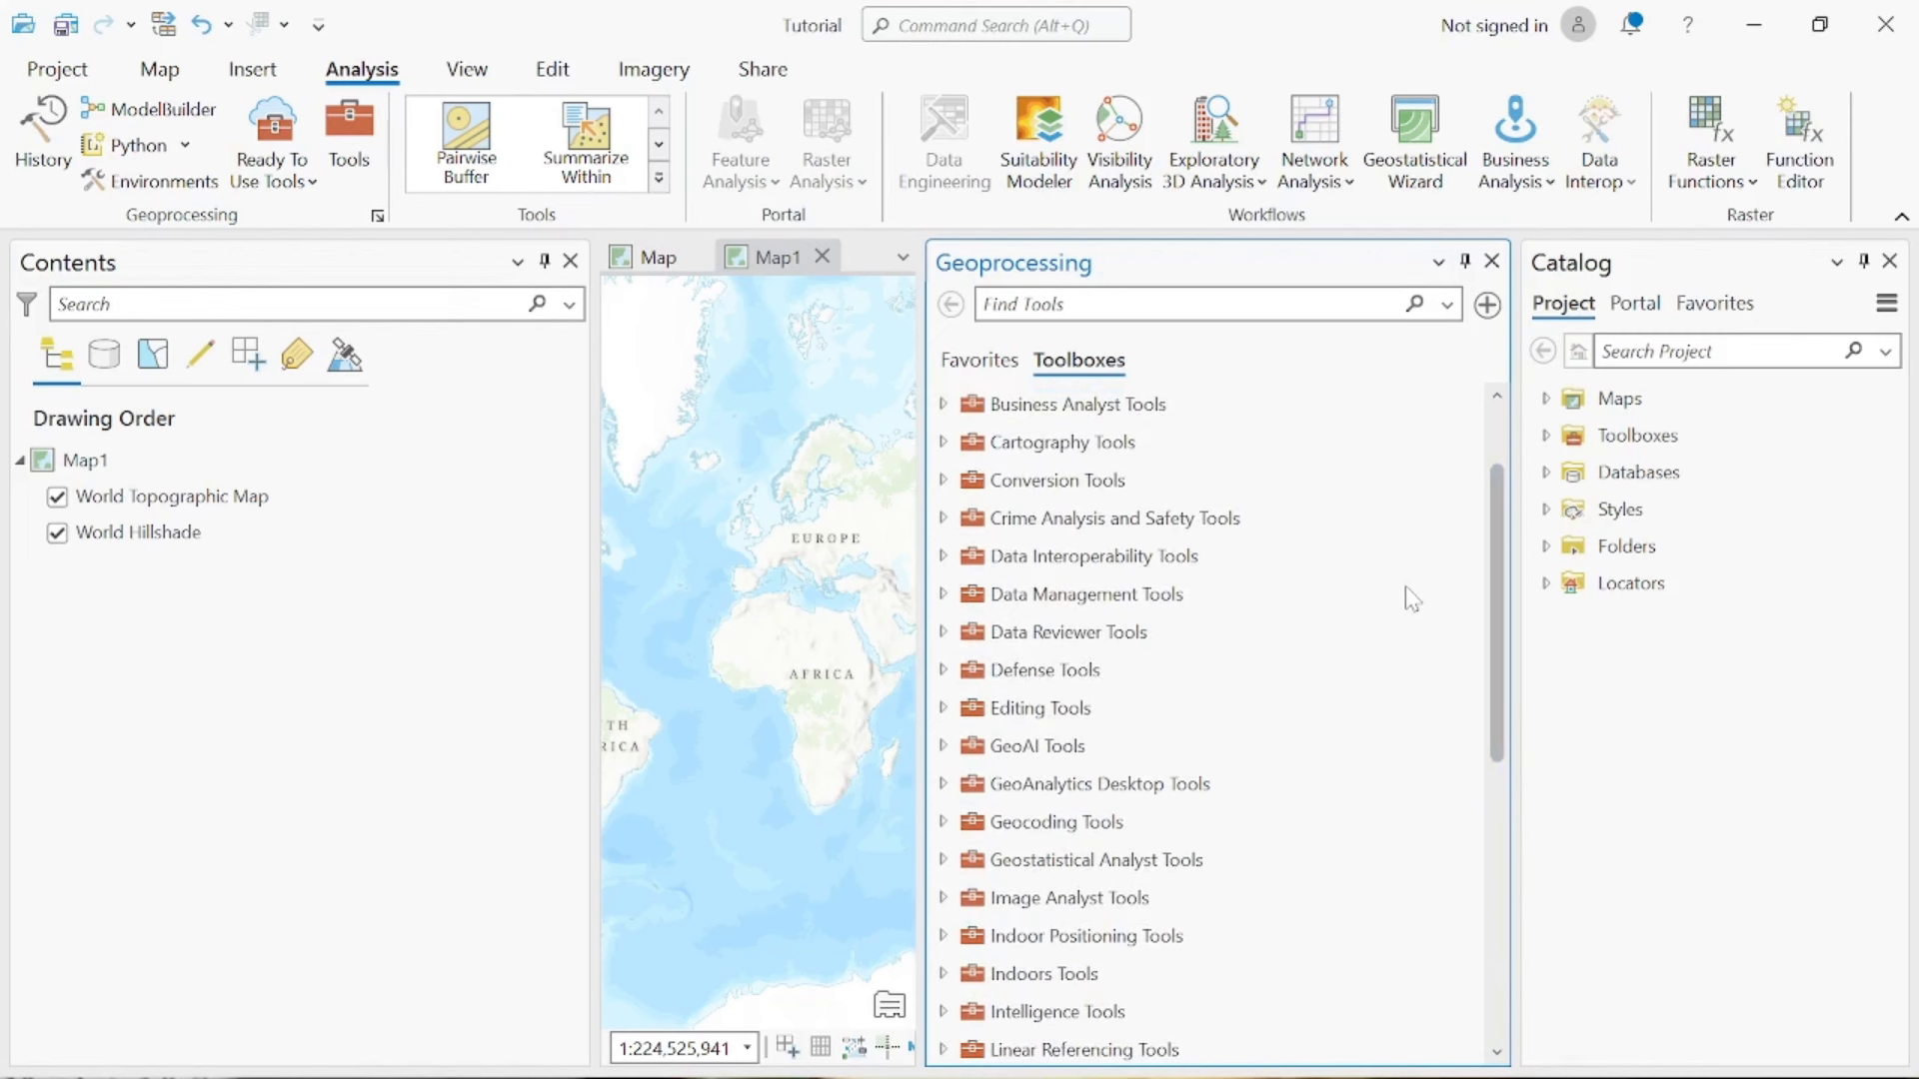
{"action": "scroll", "coordinate": [1205, 621], "scroll_direction": "down", "scroll_amount": 5}
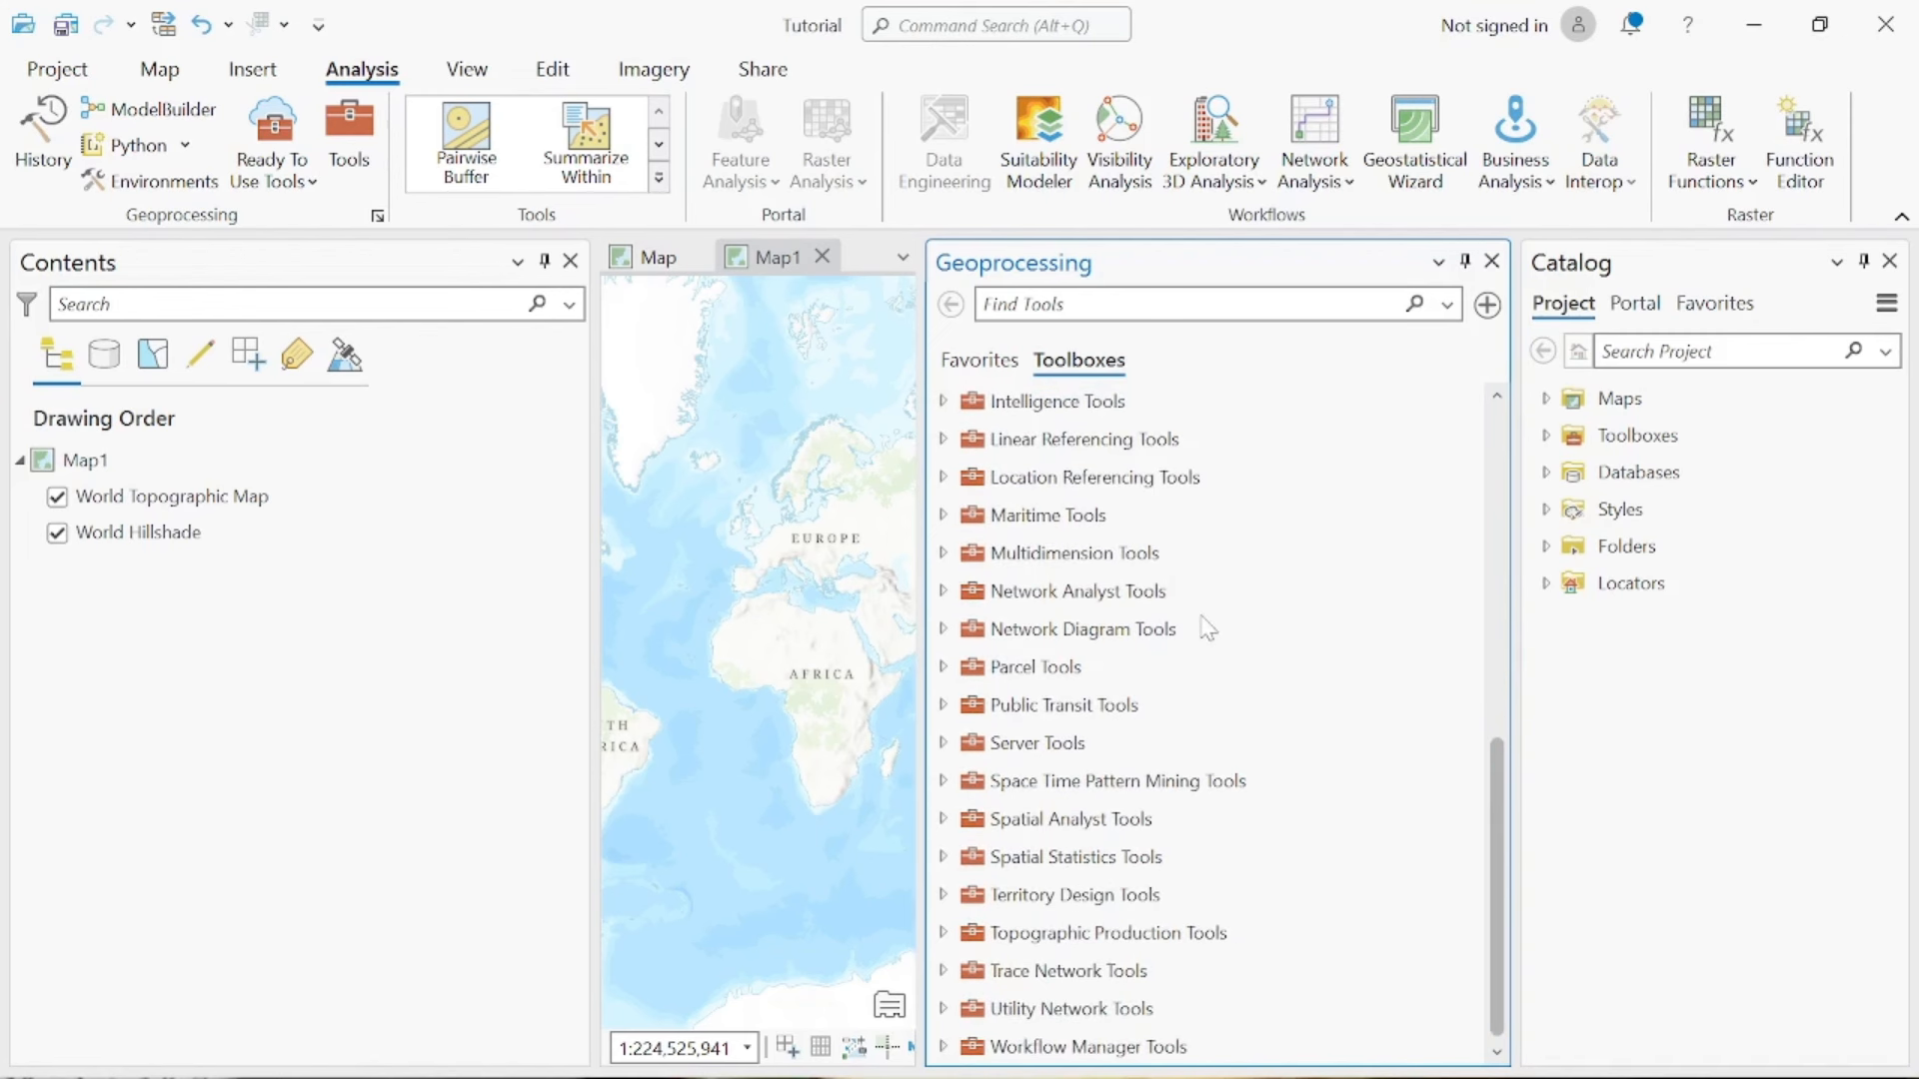
{"action": "scroll", "coordinate": [1207, 625], "scroll_direction": "up", "scroll_amount": 10}
{"action": "left_click", "coordinate": [1114, 302]}
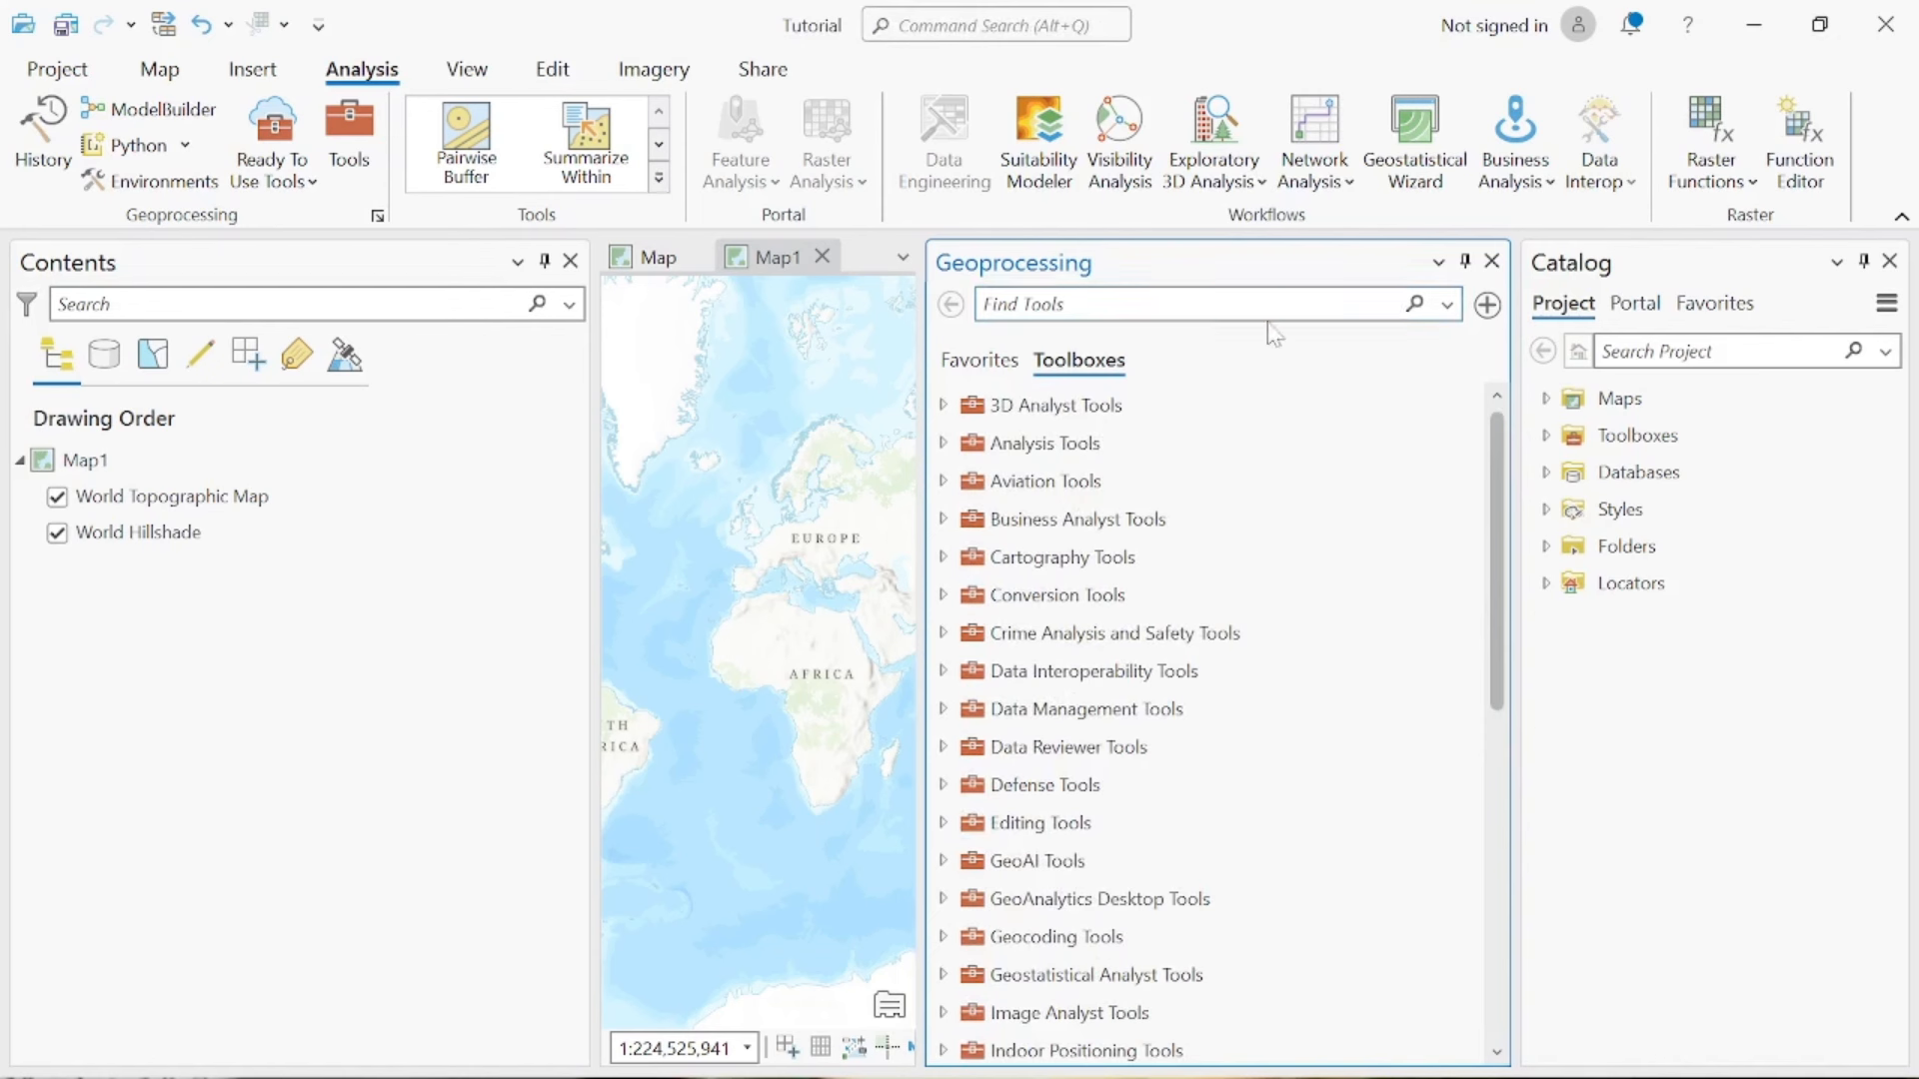
{"action": "left_click", "coordinate": [1492, 261]}
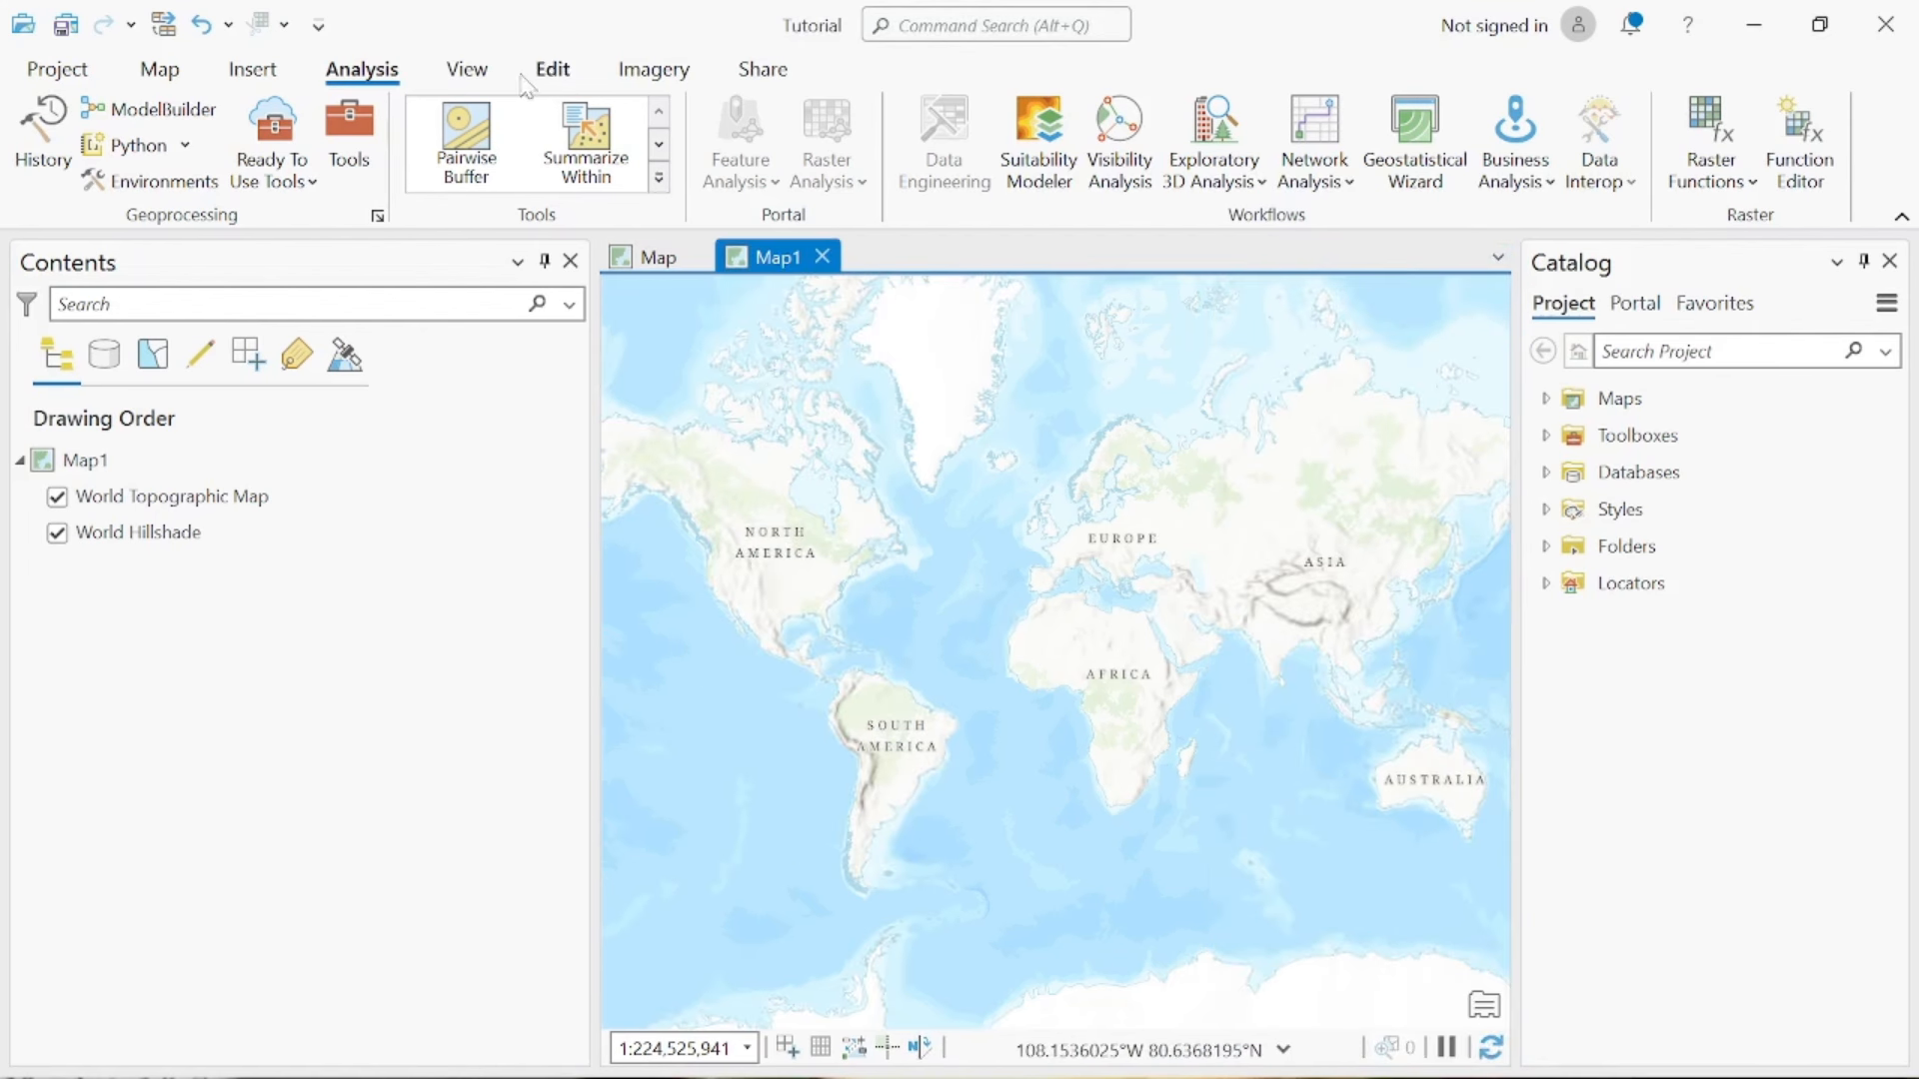
Show the Geoprocessing pane from the window display commands, then close it again
{"action": "left_click", "coordinate": [476, 70]}
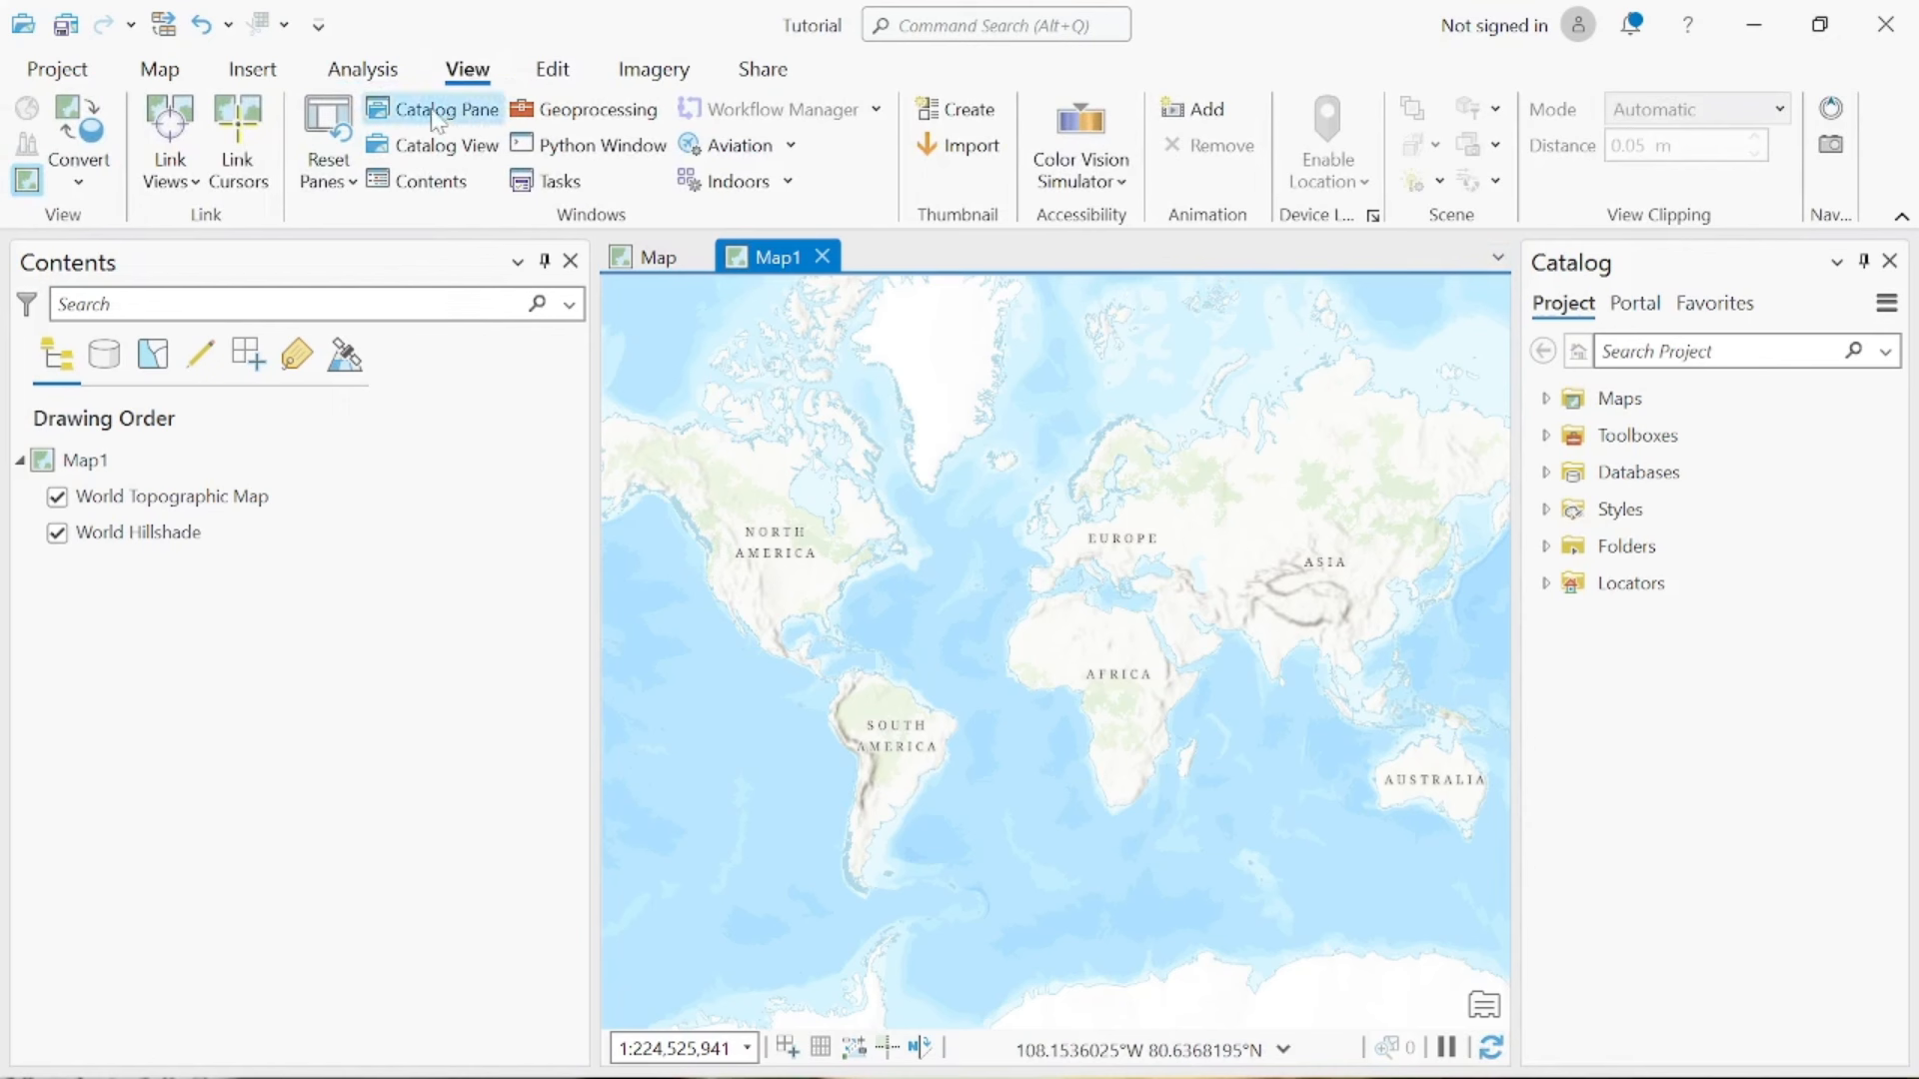
{"action": "left_click", "coordinate": [617, 119]}
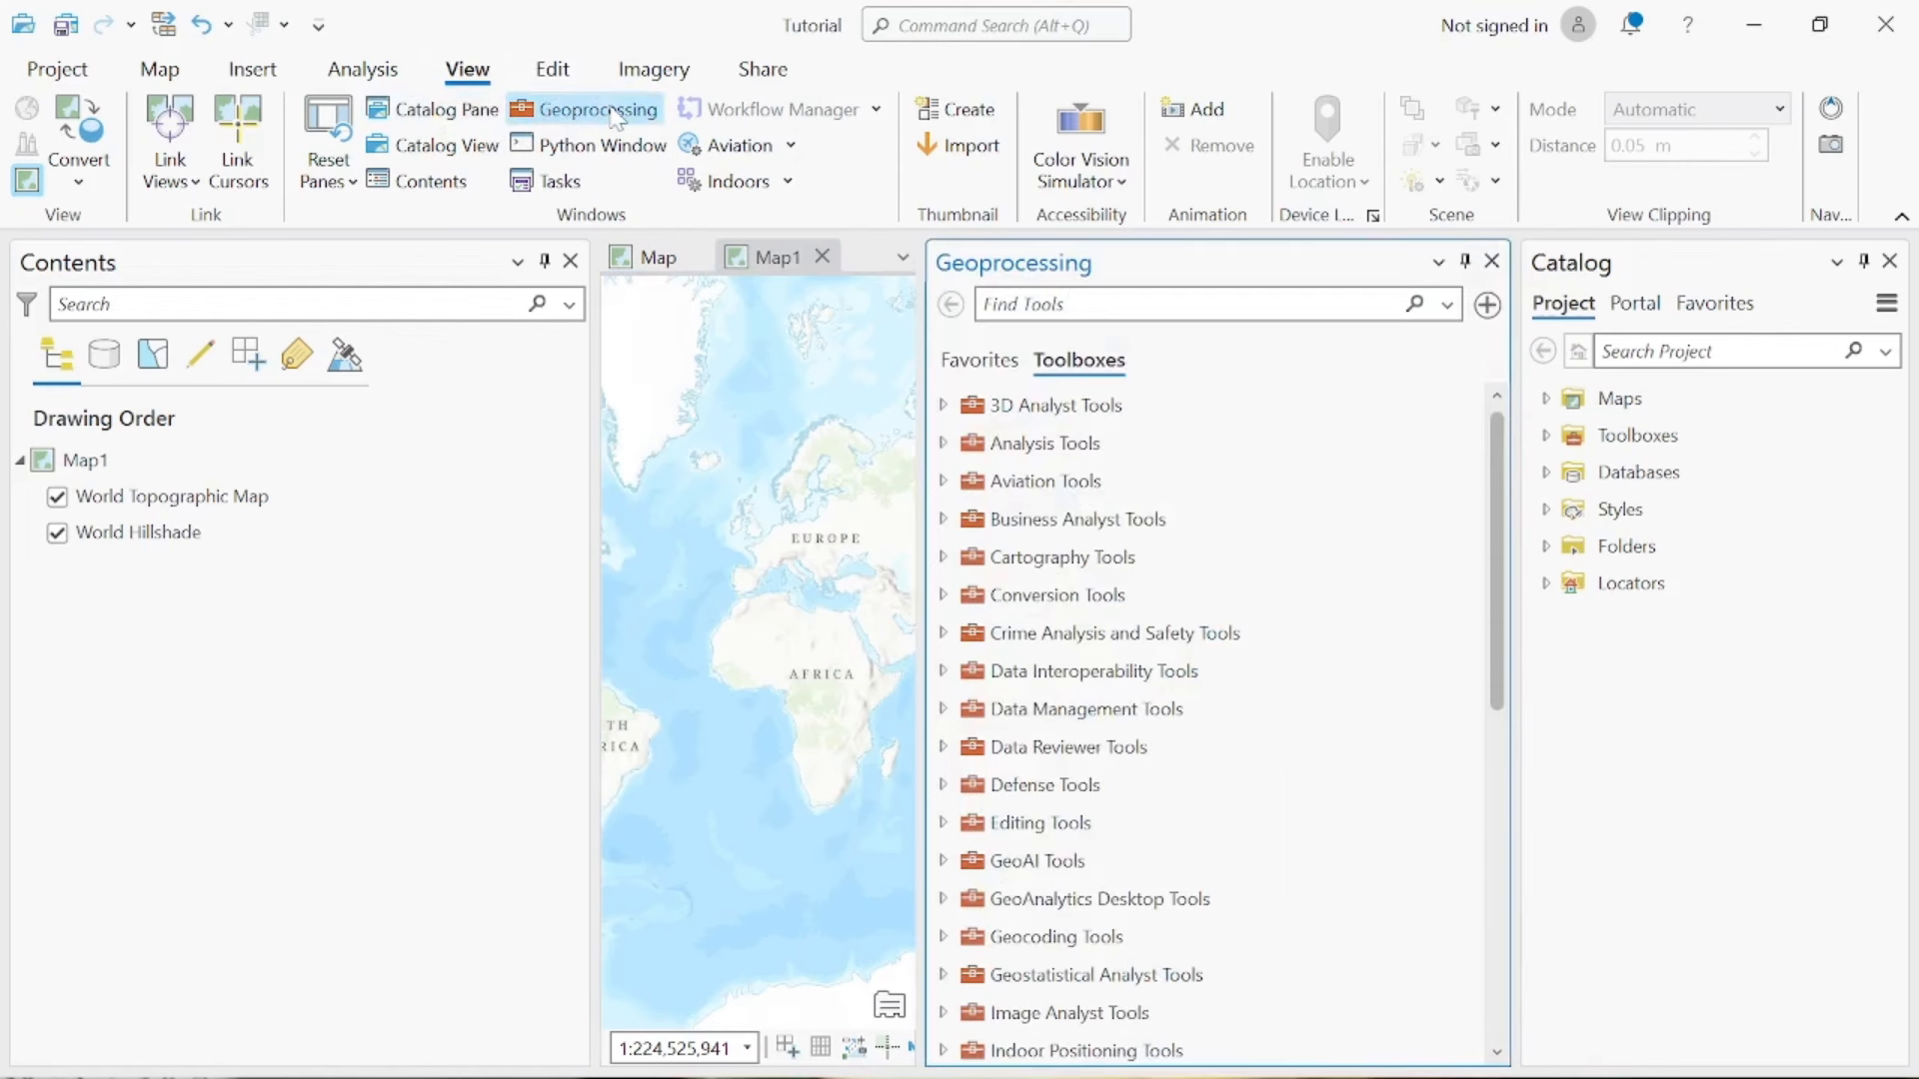
{"action": "left_click", "coordinate": [1493, 264]}
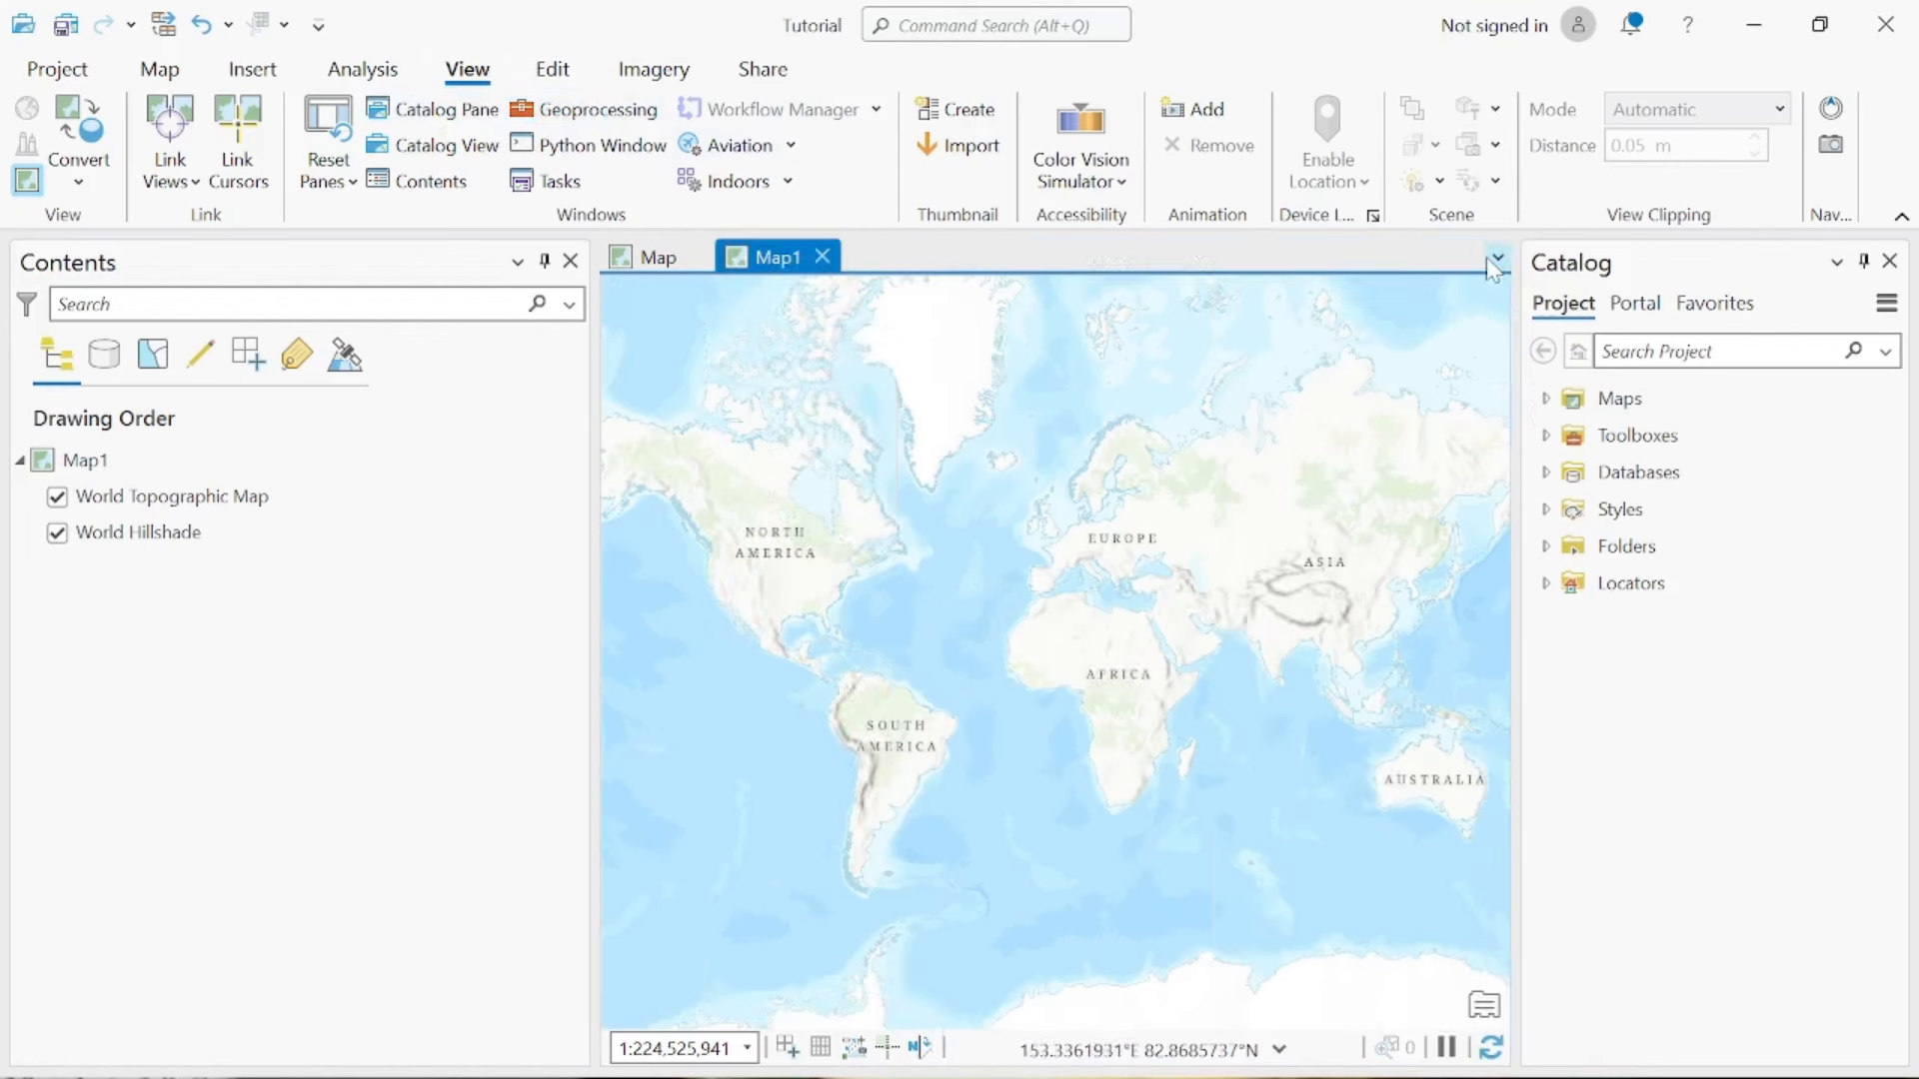
Look through the command sets for analysis, viewing, editing, imagery and sharing
{"action": "left_click", "coordinate": [355, 78]}
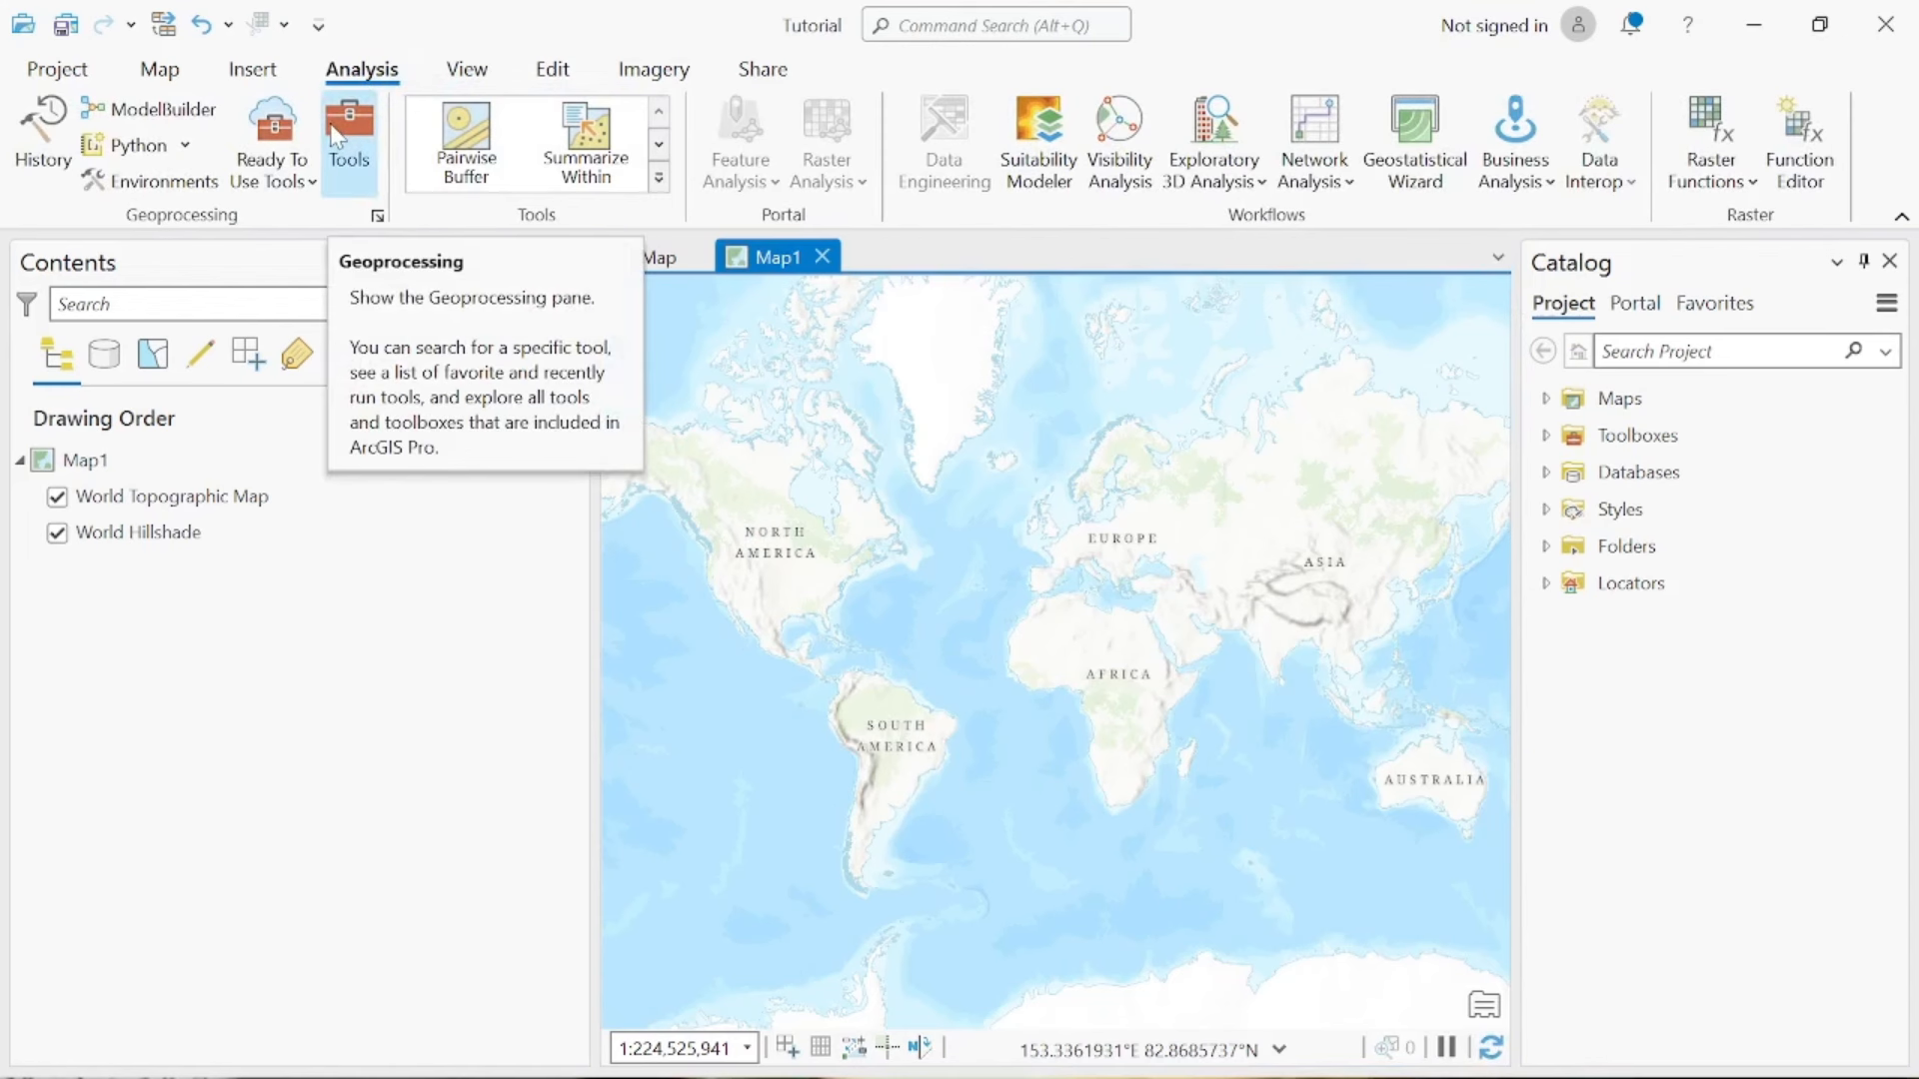
{"action": "left_click", "coordinate": [478, 76]}
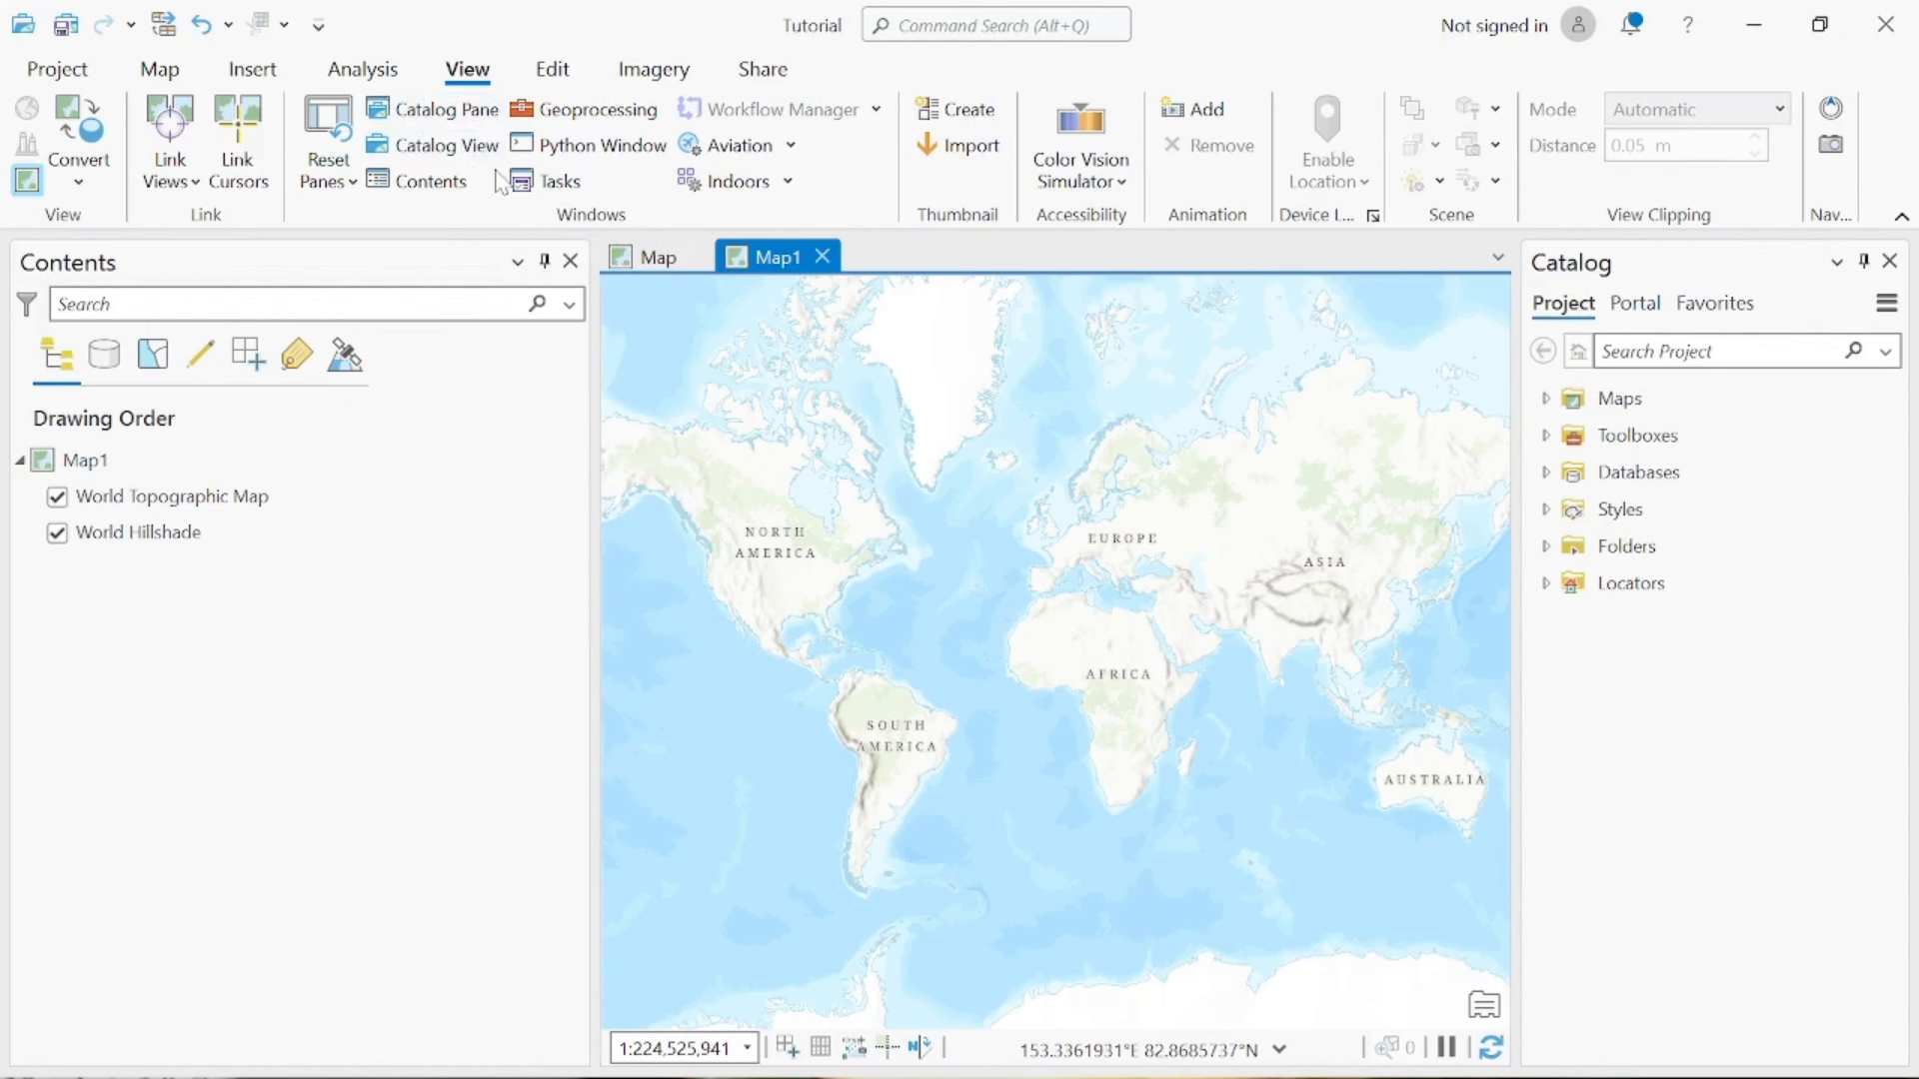
{"action": "left_click", "coordinate": [554, 72]}
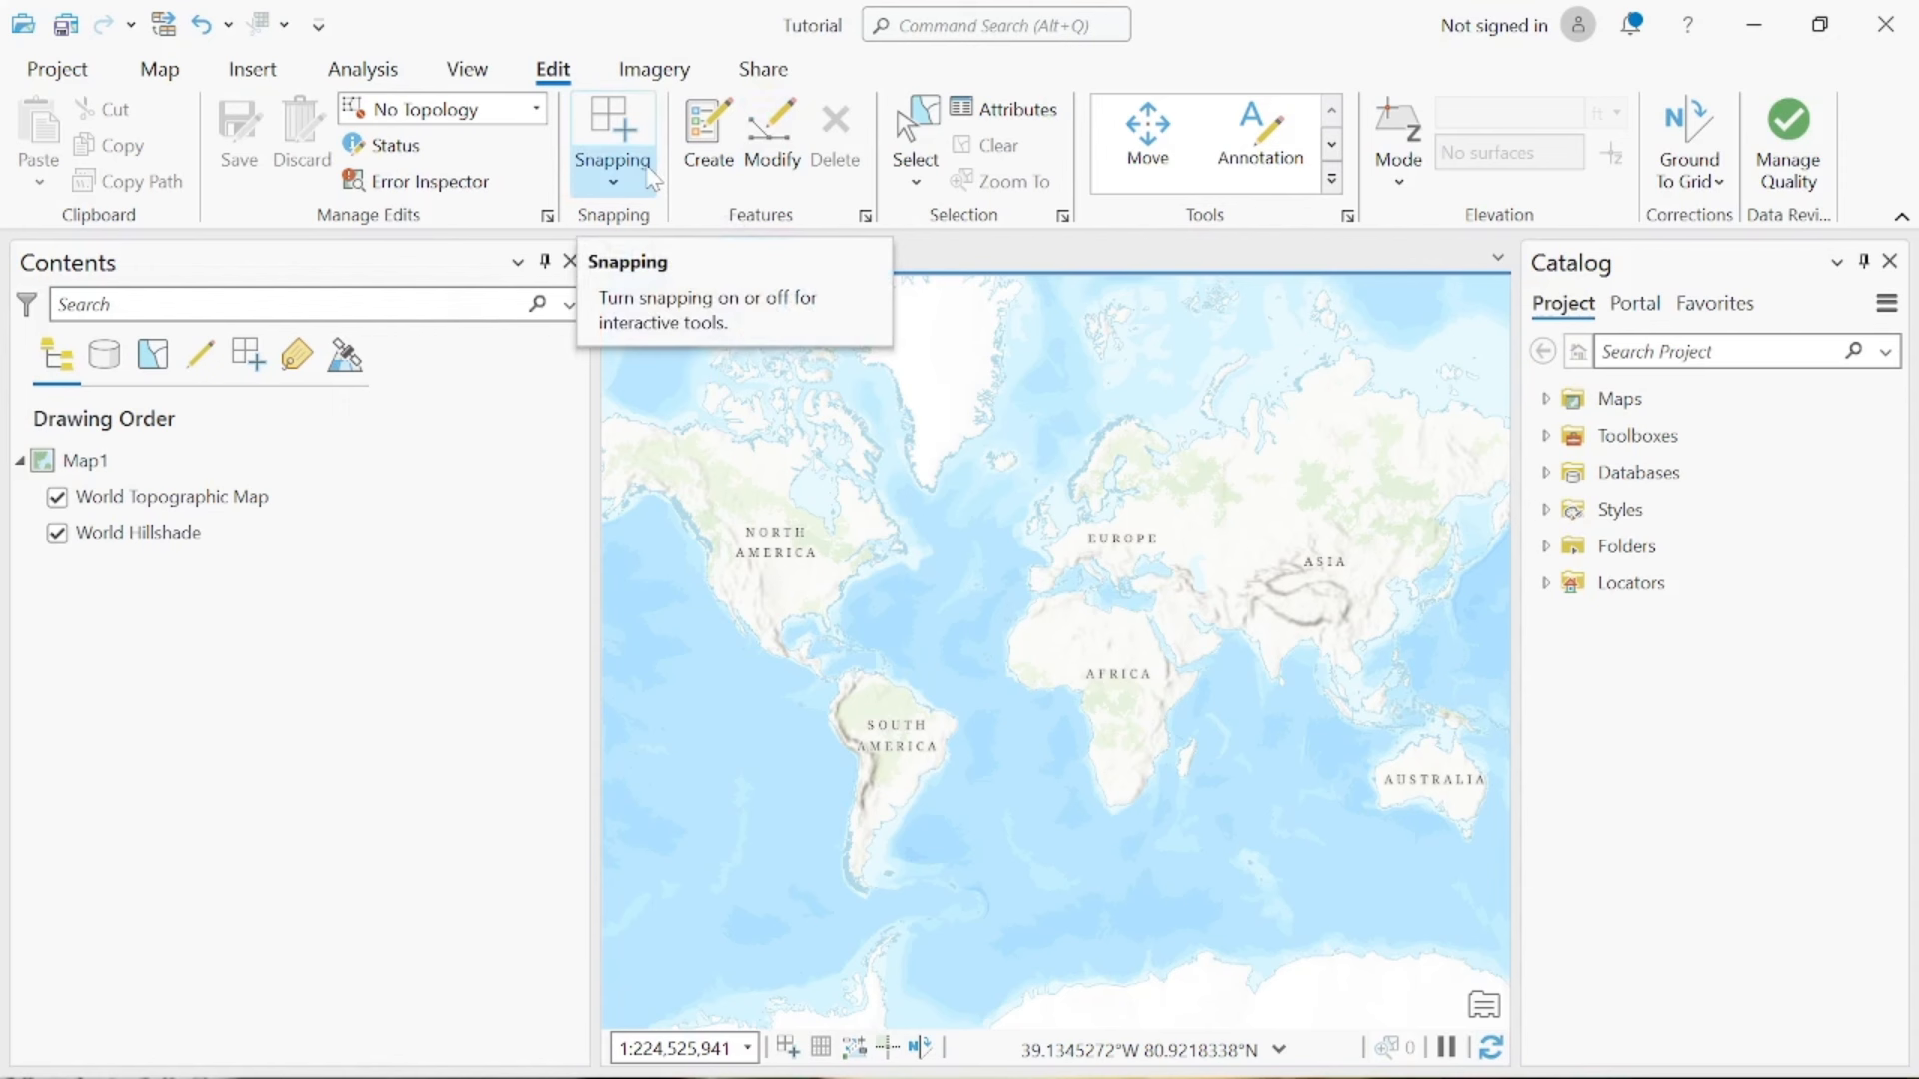
{"action": "left_click", "coordinate": [655, 70]}
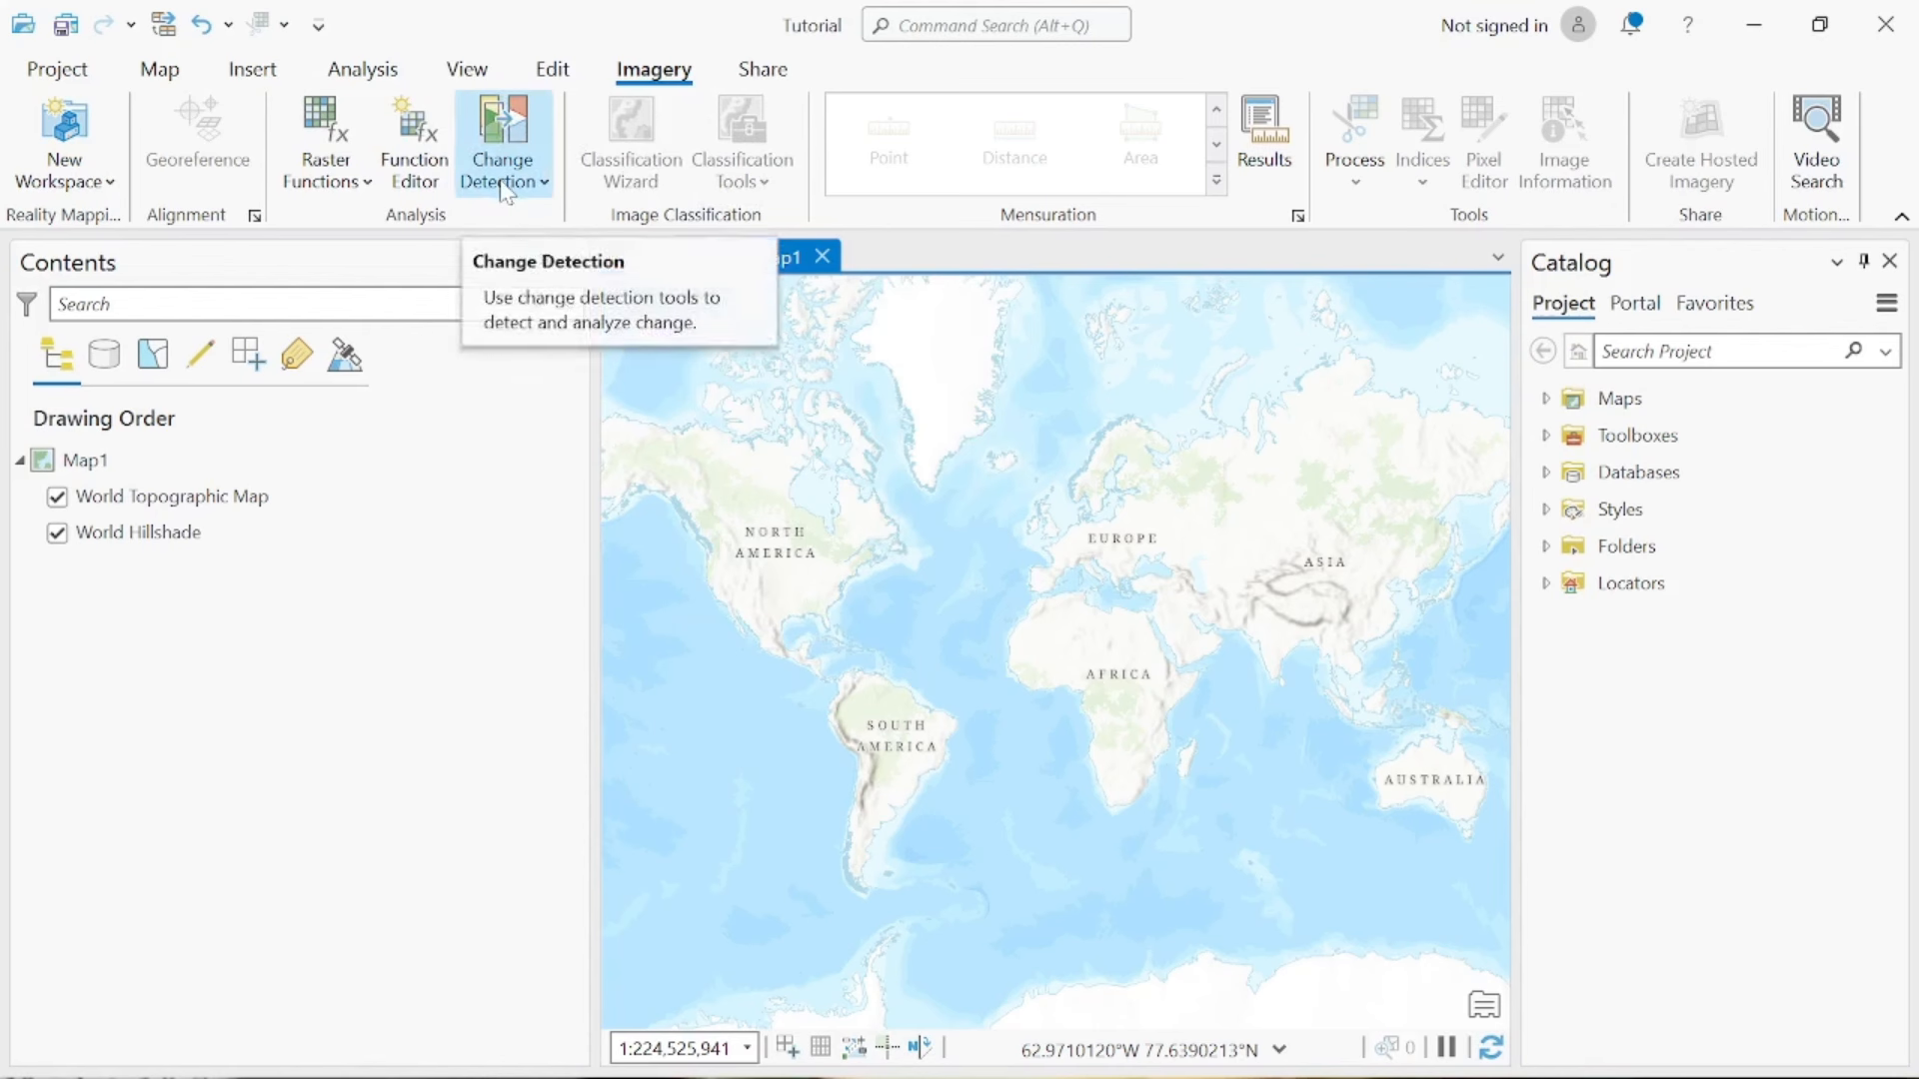
{"action": "left_click", "coordinate": [772, 72]}
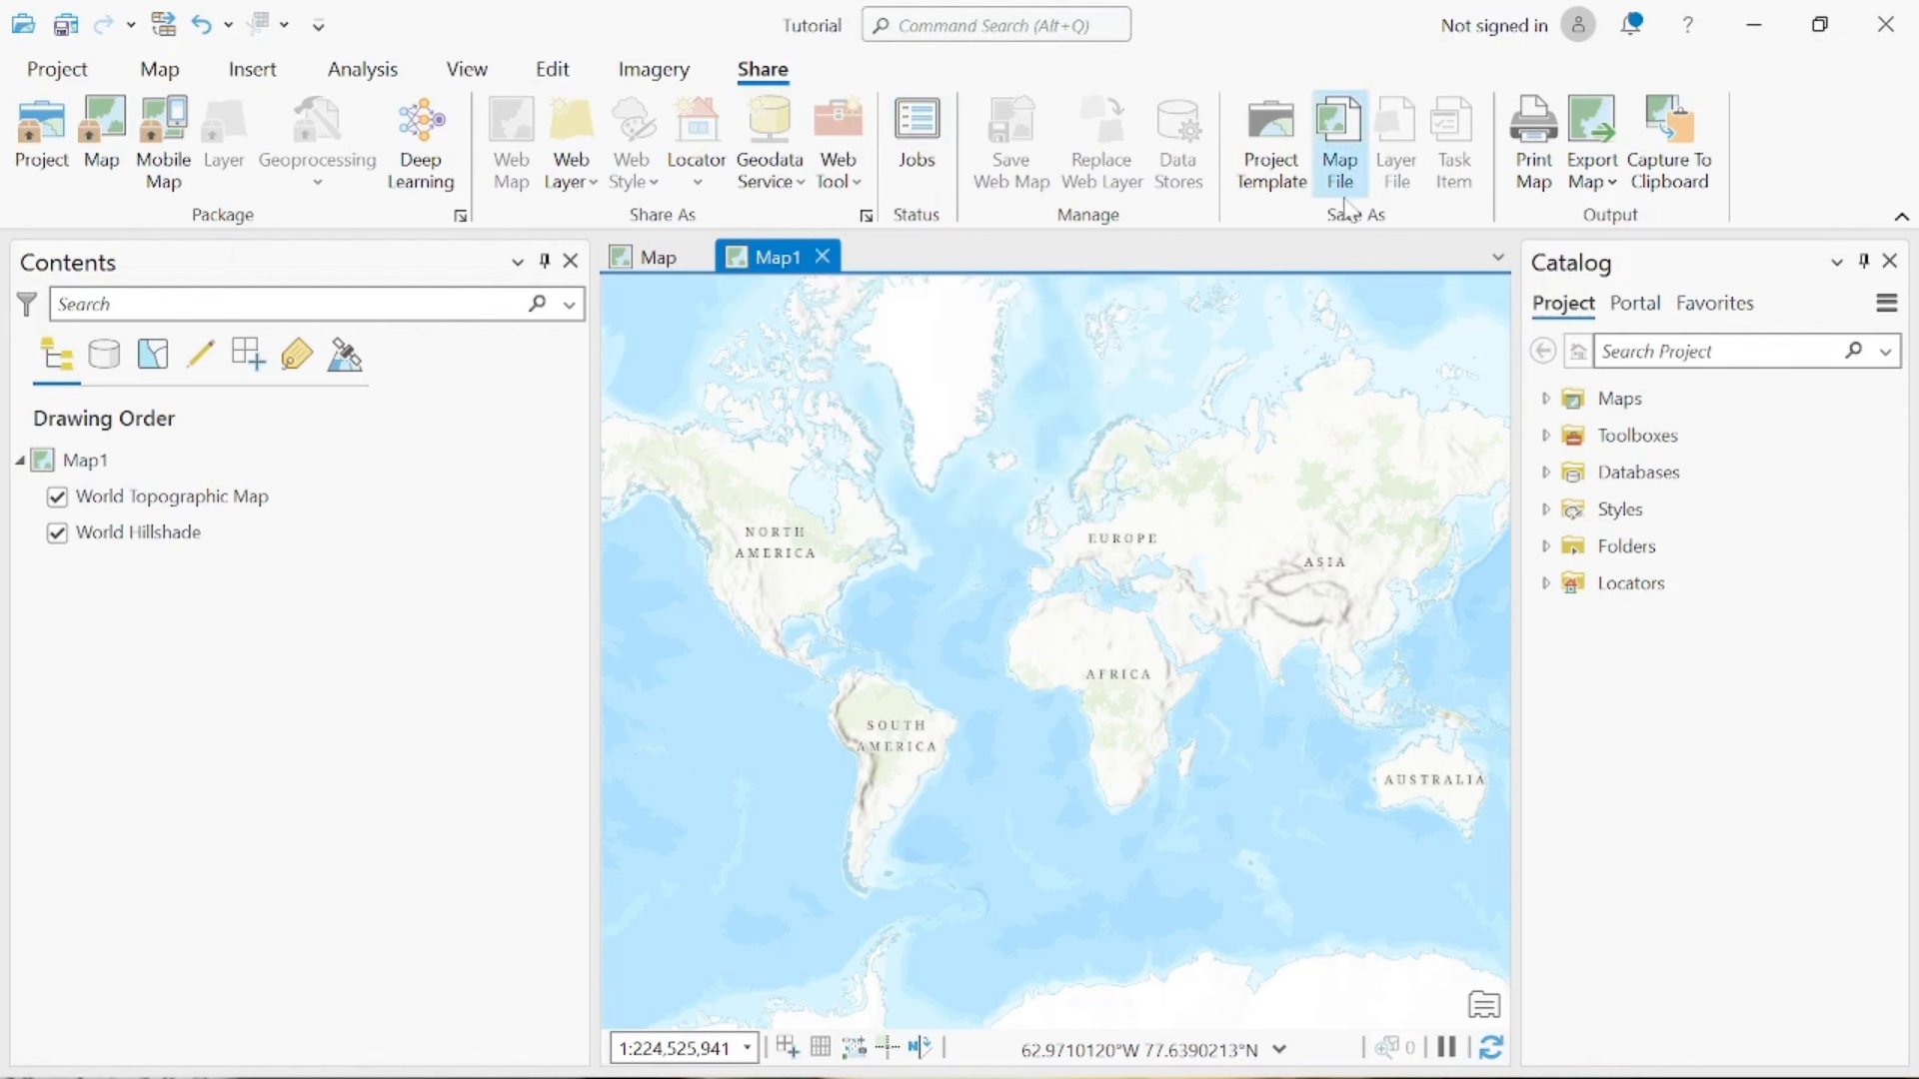
Look through the export settings for Map1, including file types, image size and JPEG options, and close them without exporting
{"action": "left_click", "coordinate": [1603, 138]}
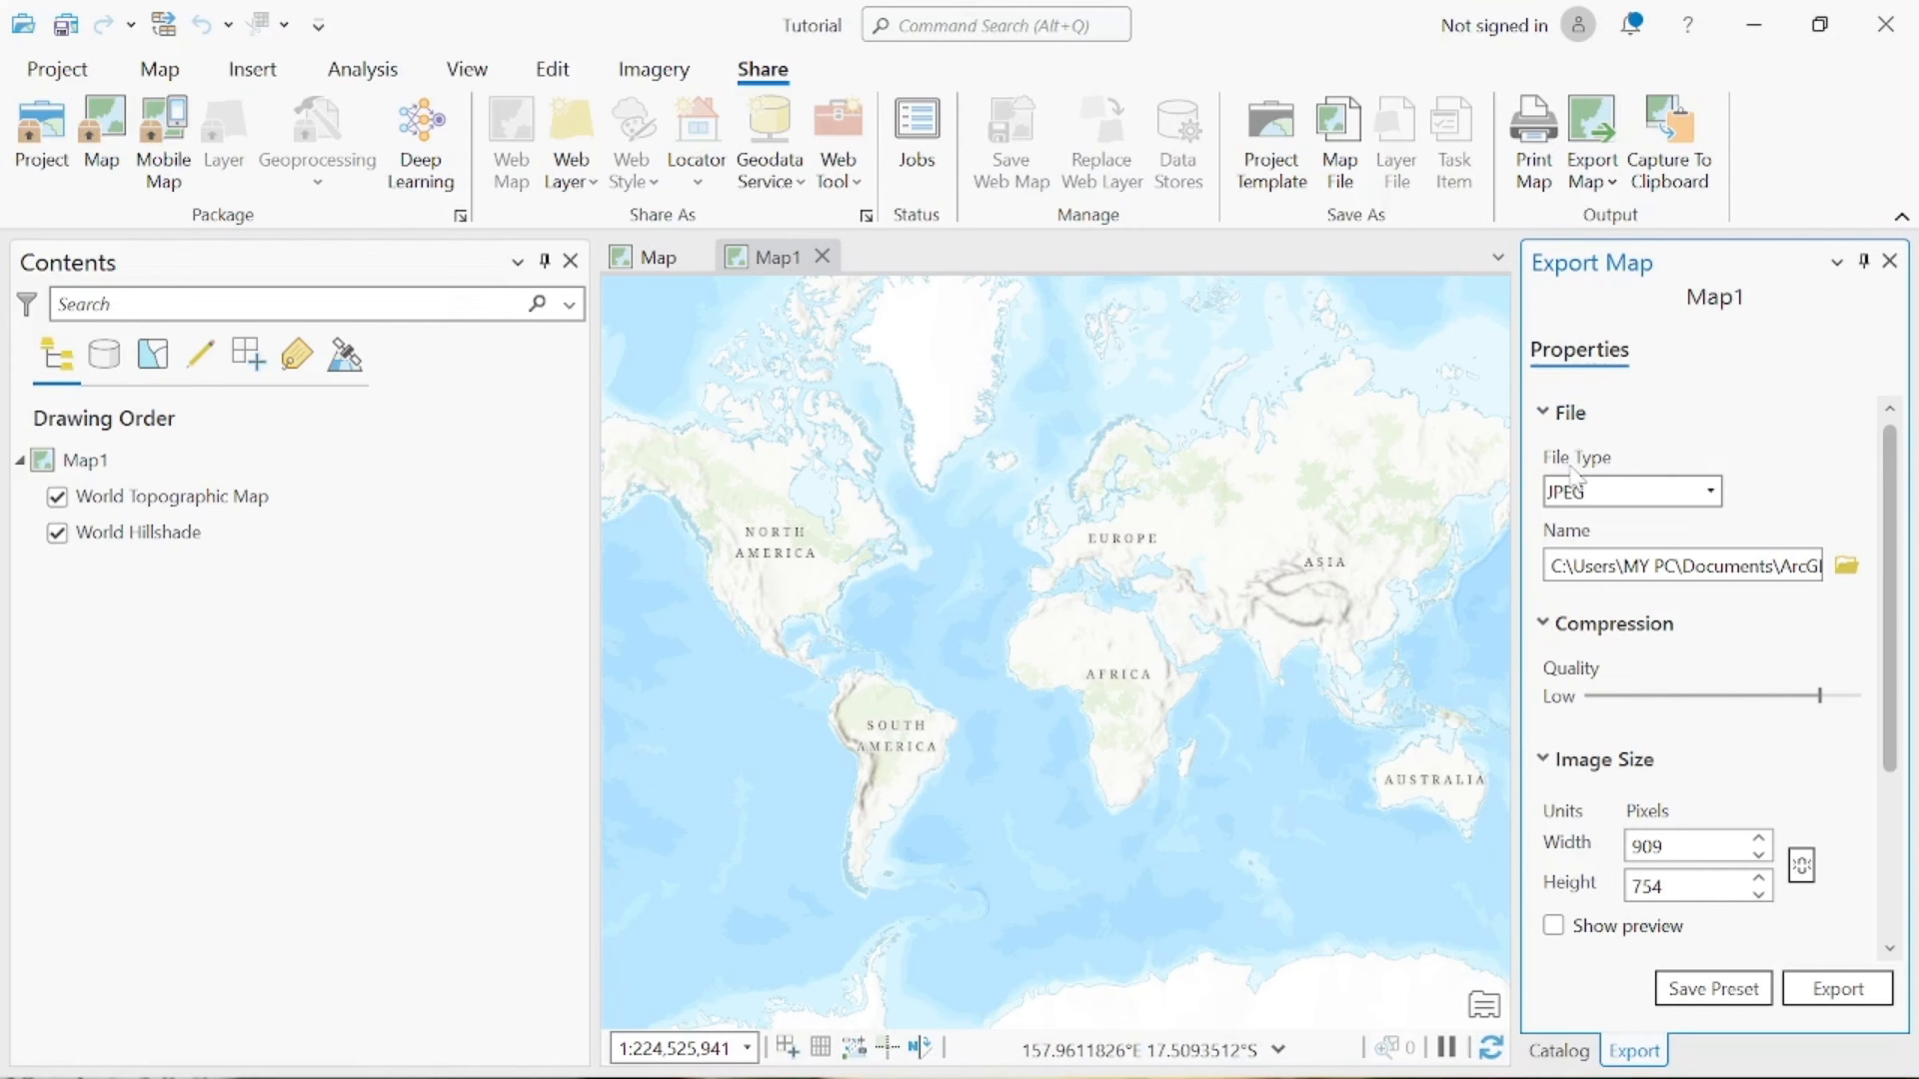
{"action": "left_click", "coordinate": [1714, 492]}
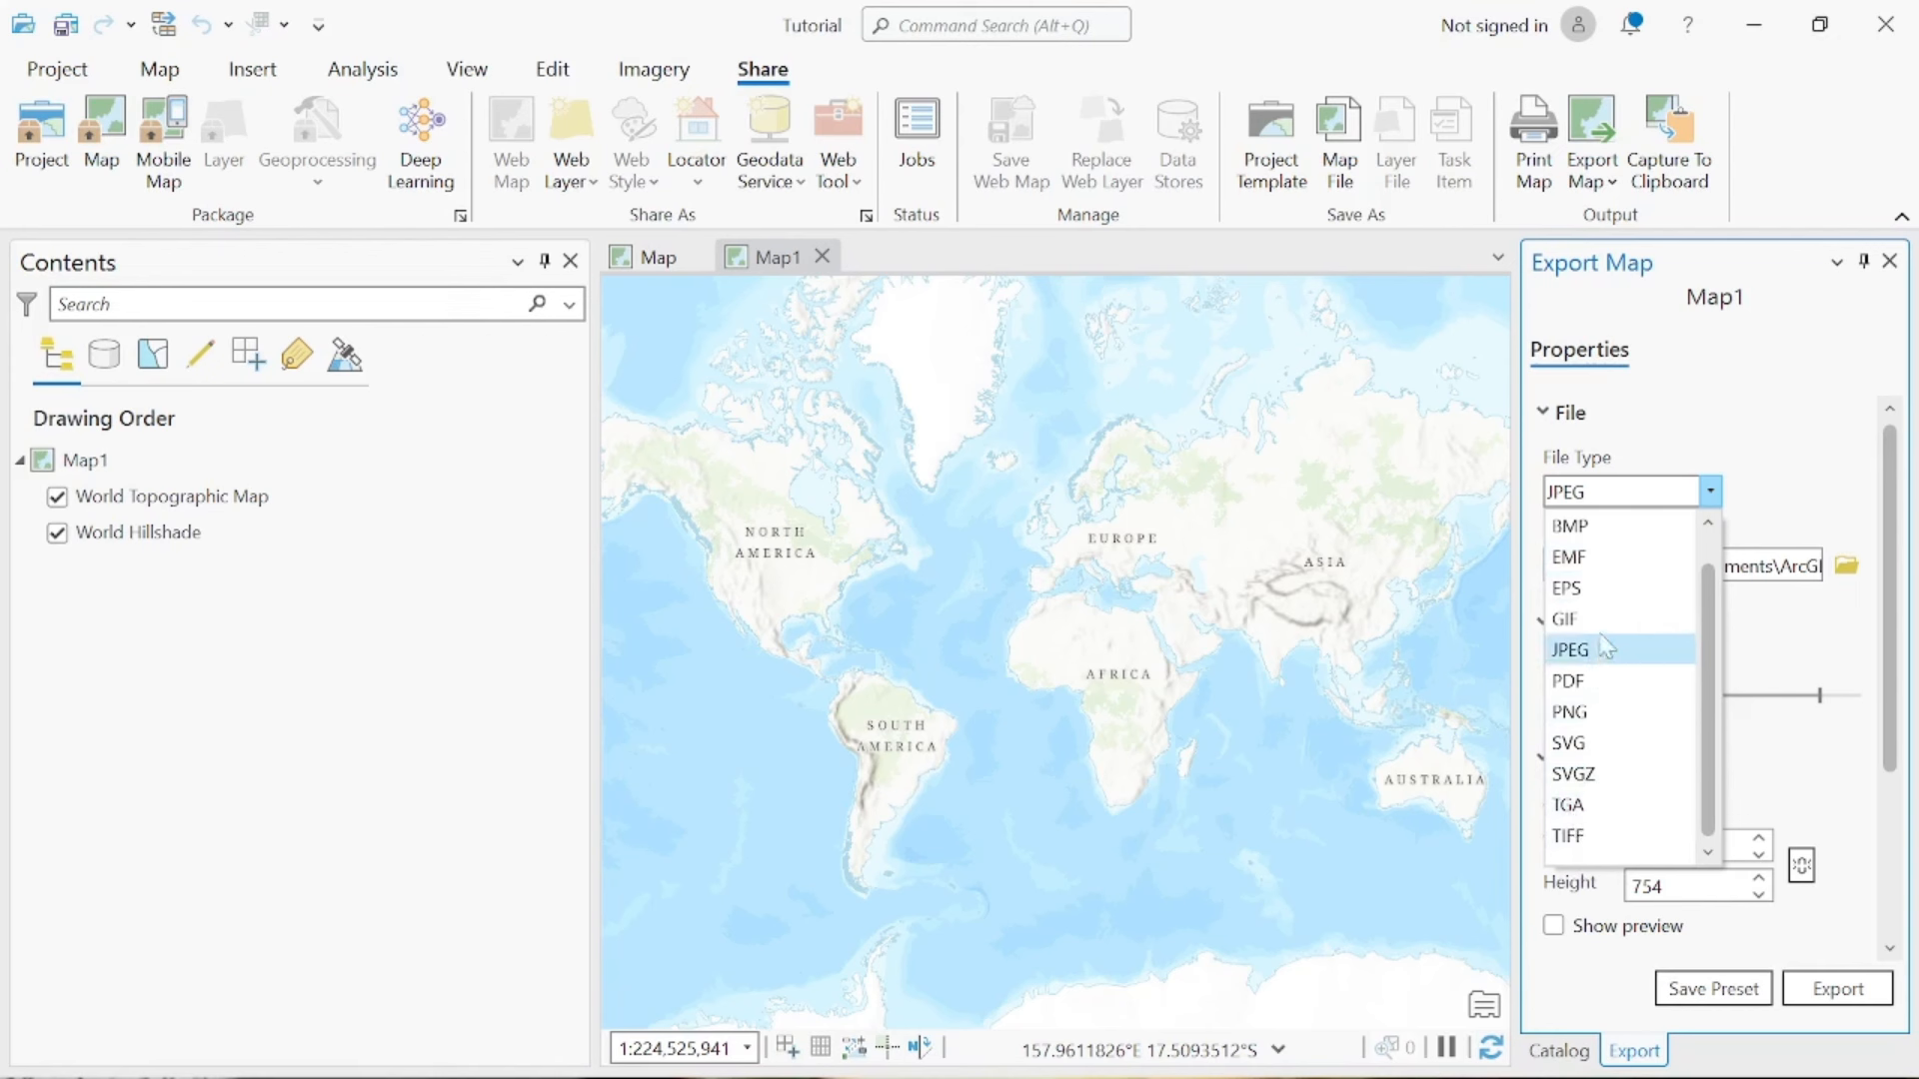
{"action": "left_click", "coordinate": [1761, 446]}
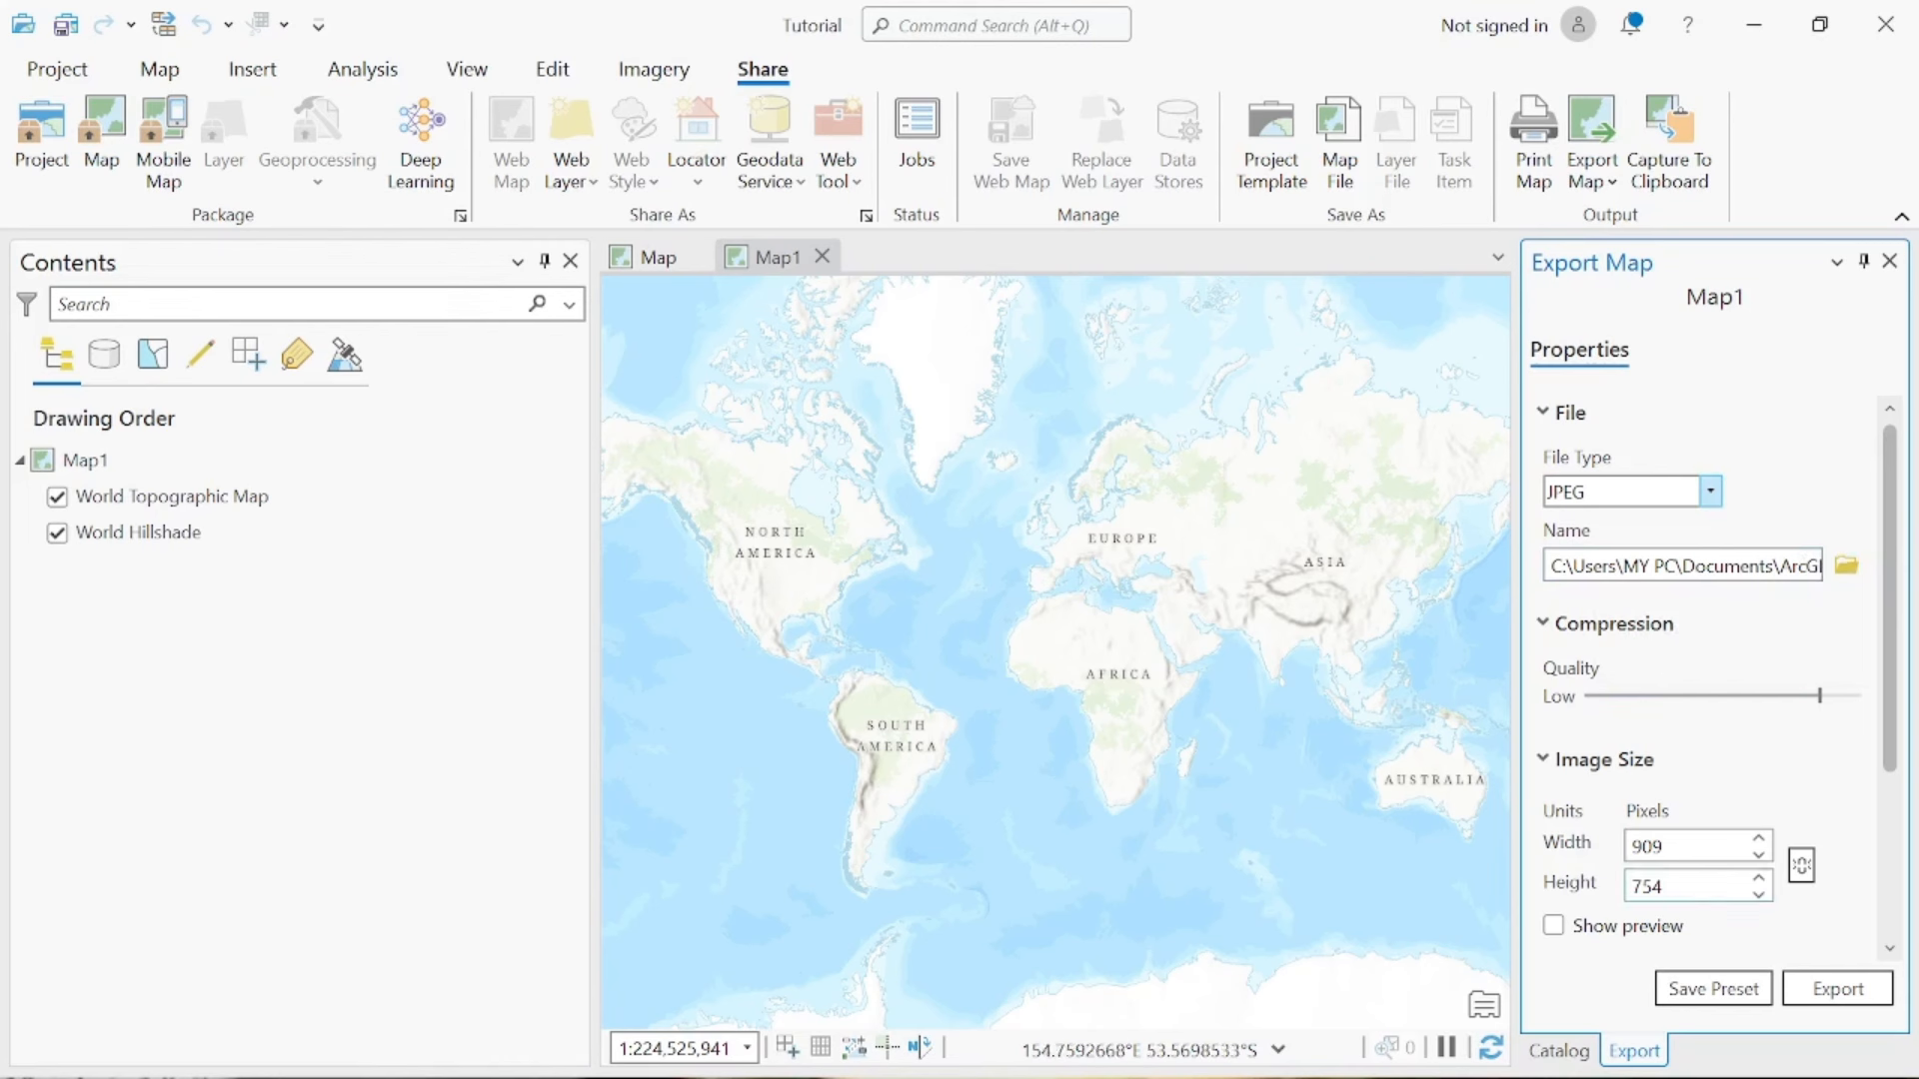
{"action": "scroll", "coordinate": [1682, 889], "scroll_direction": "down", "scroll_amount": 3}
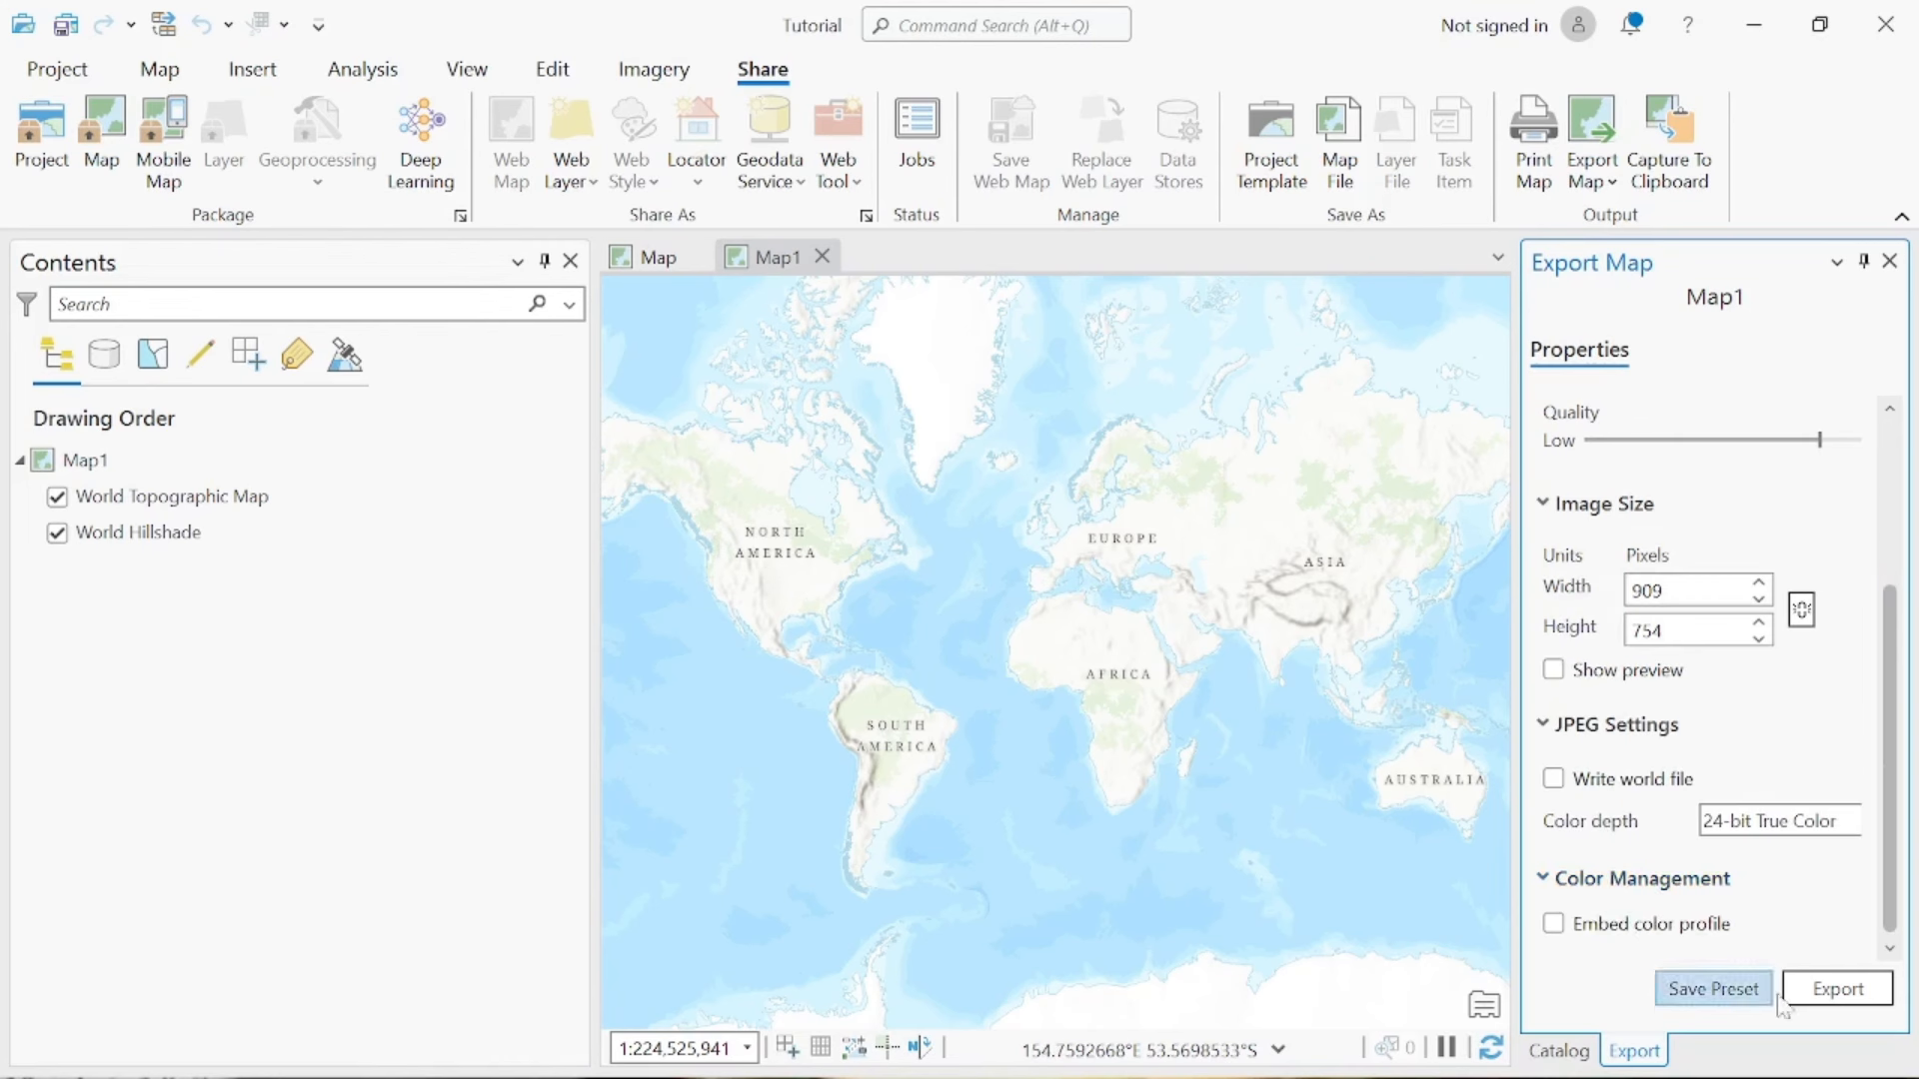
{"action": "left_click", "coordinate": [1890, 260]}
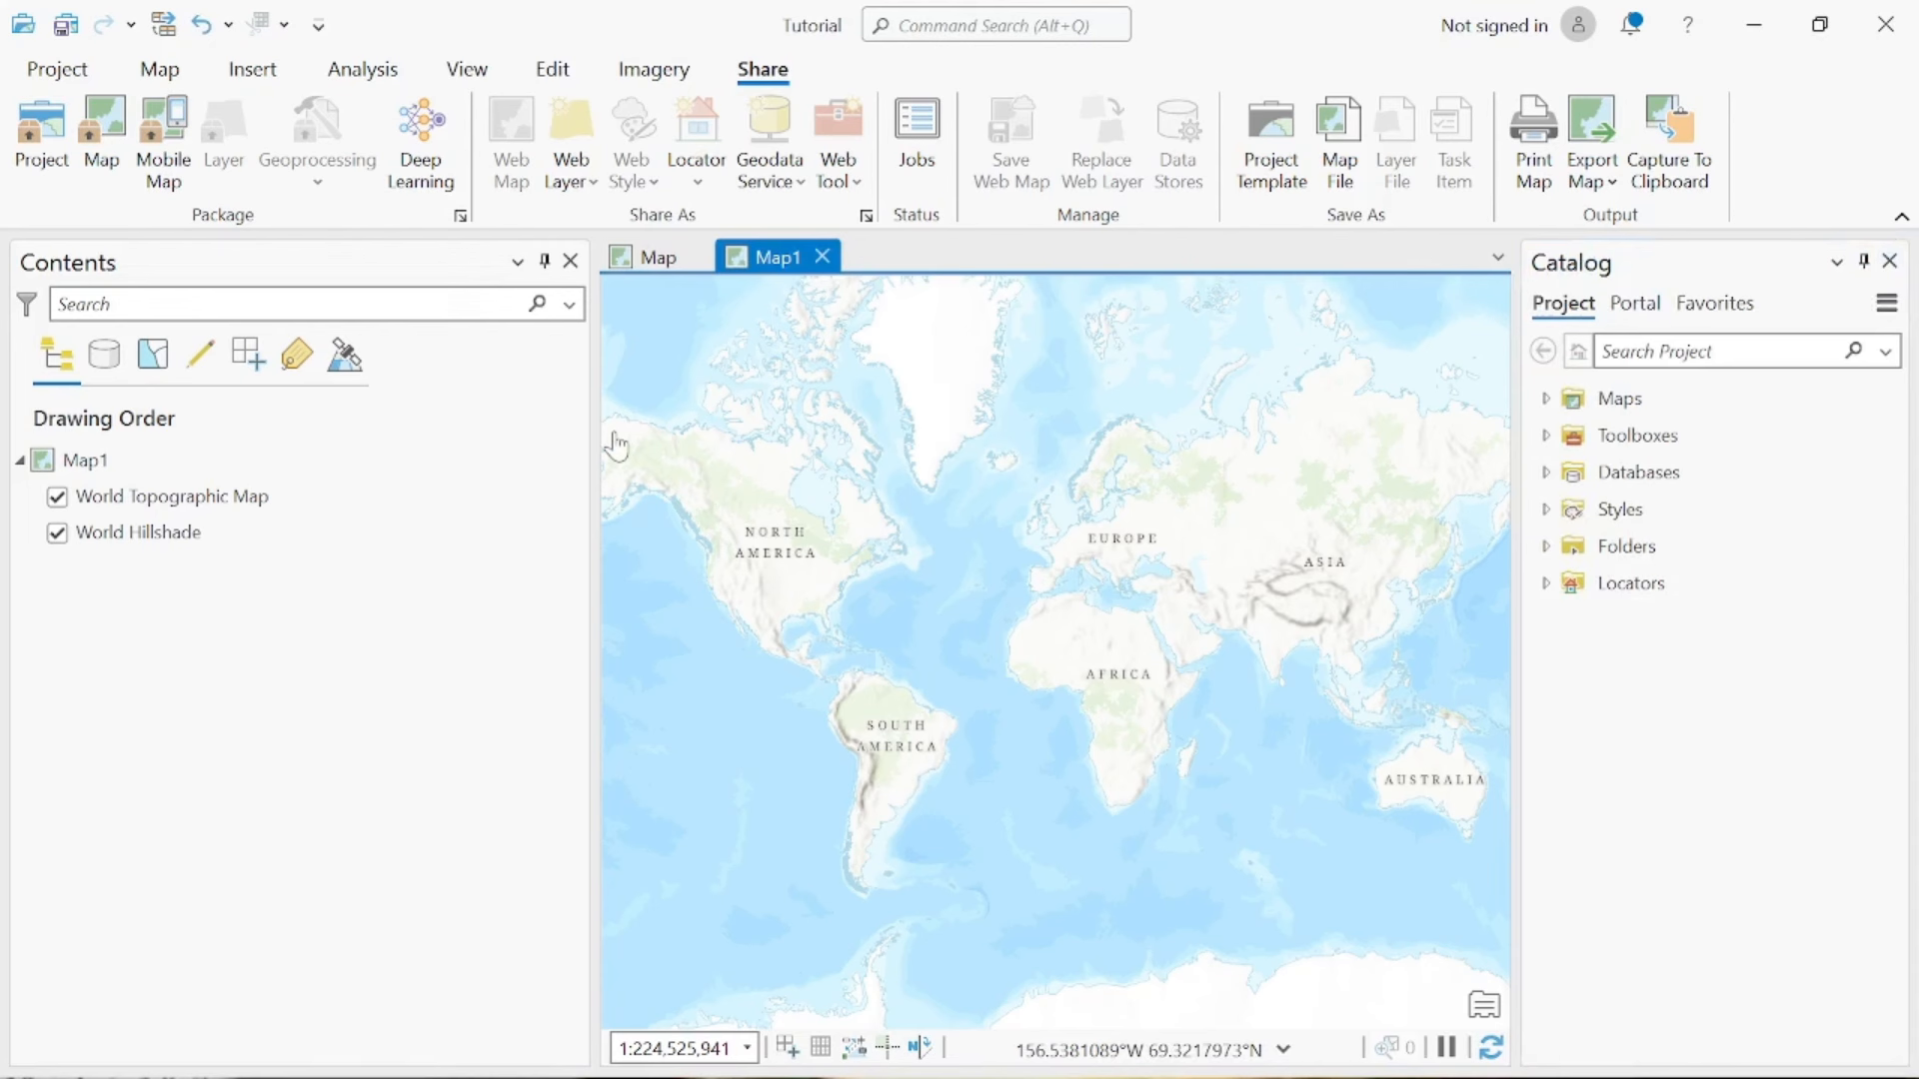
Revisit the map, insert and analysis command sets, ending on the map commands
{"action": "left_click", "coordinate": [180, 78]}
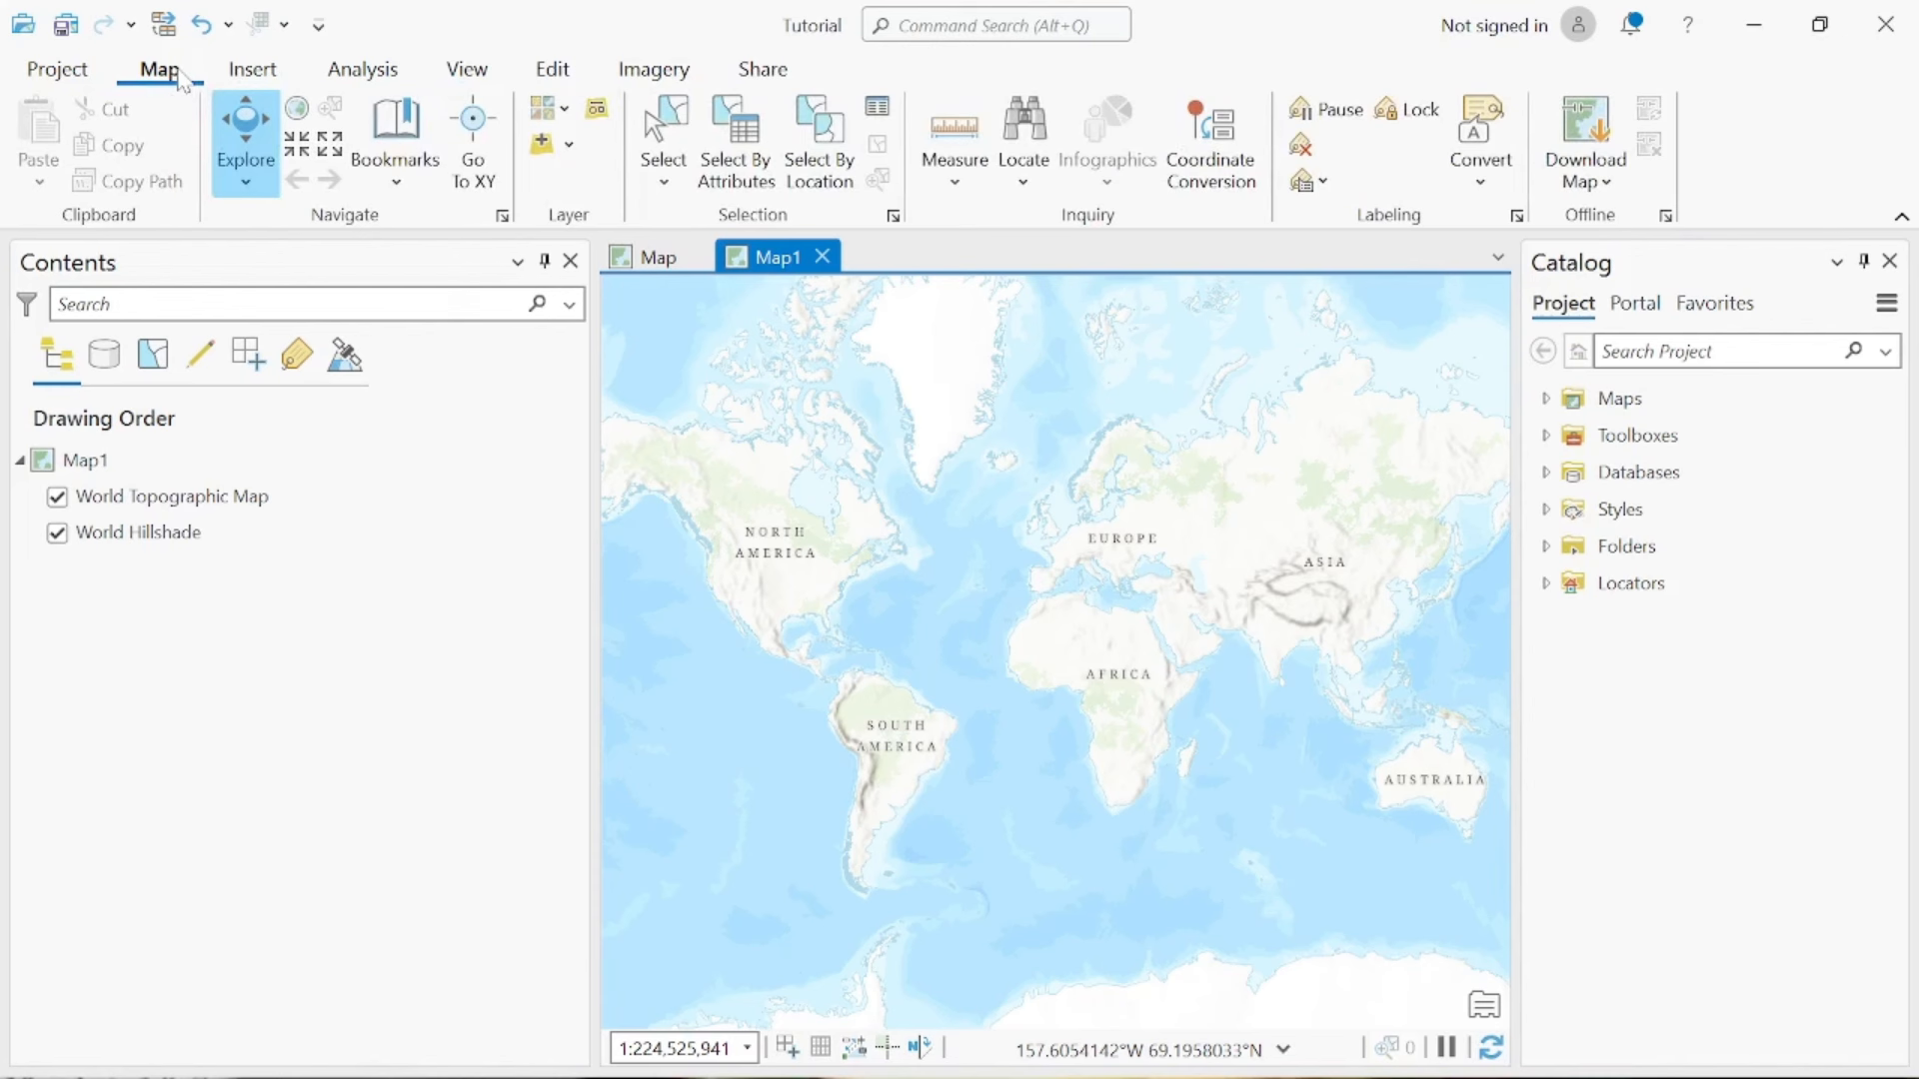
{"action": "left_click", "coordinate": [250, 74]}
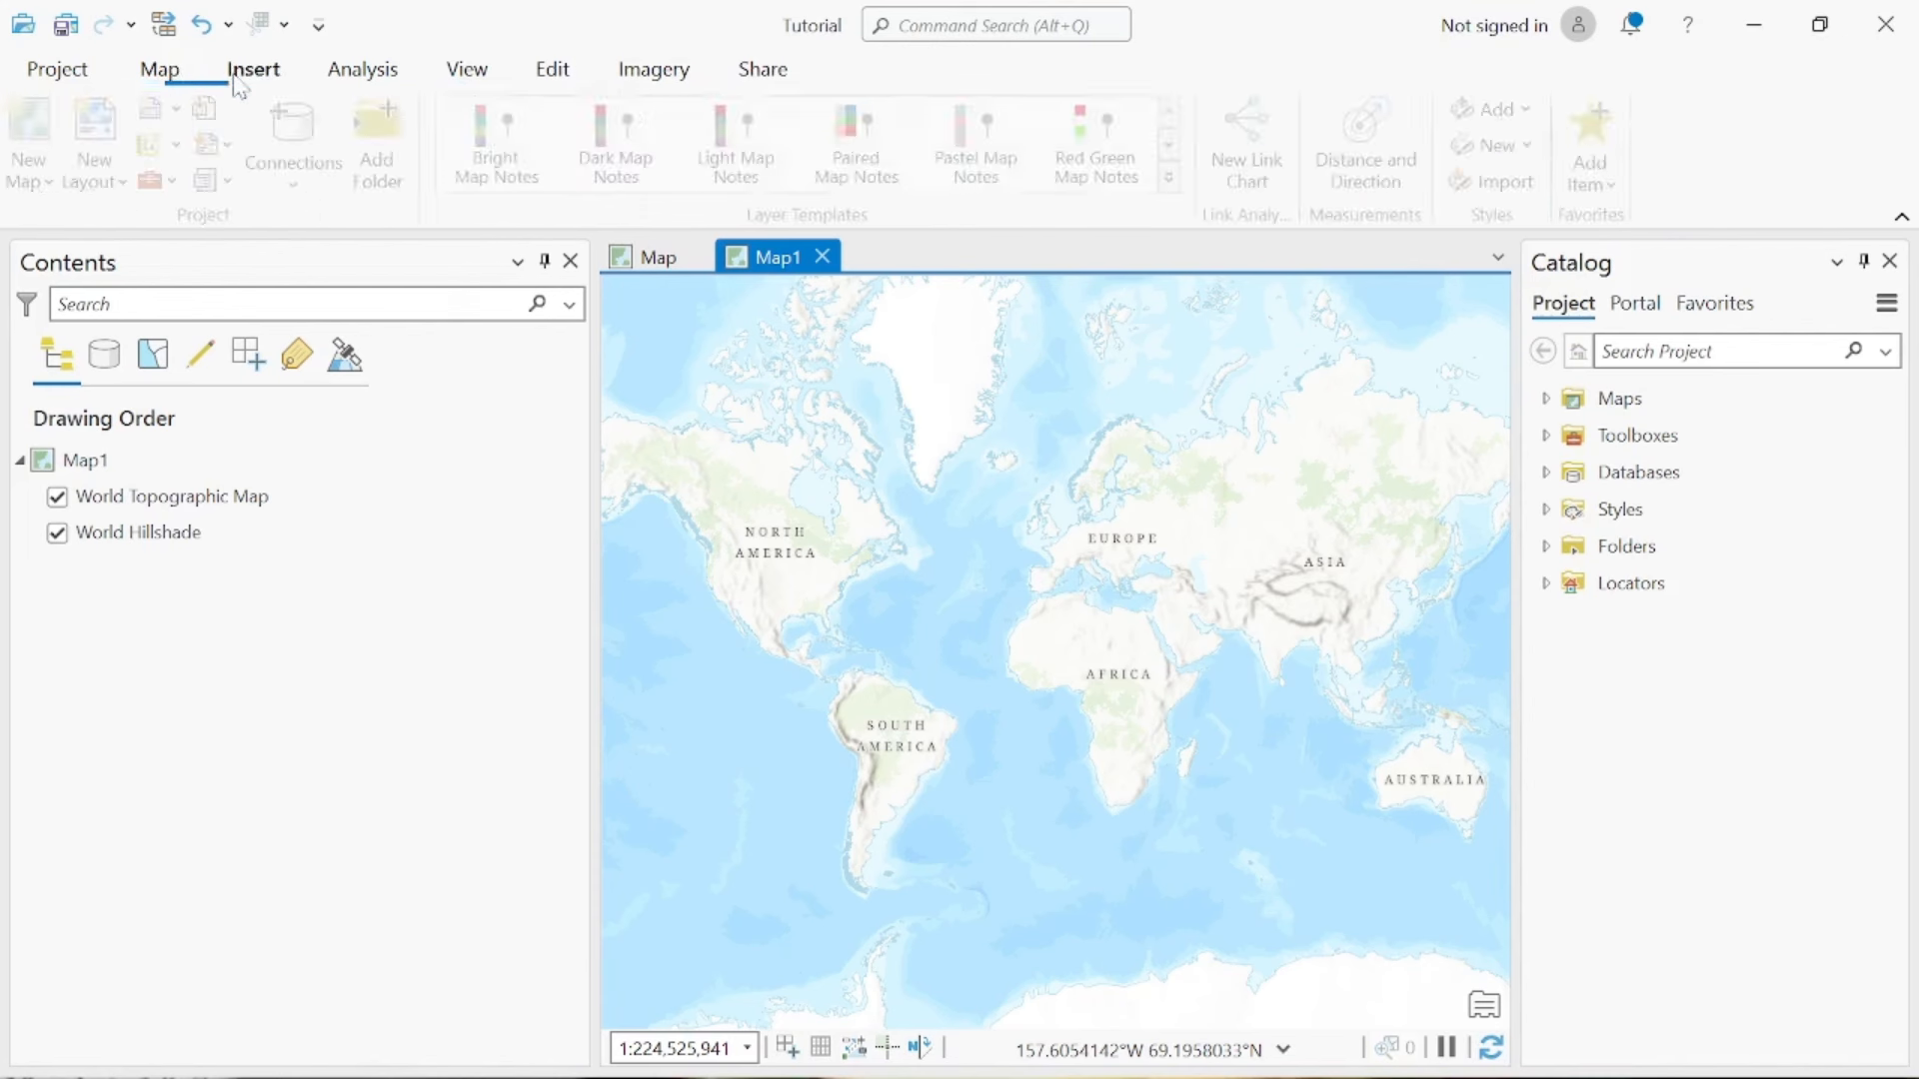
{"action": "left_click", "coordinate": [359, 80]}
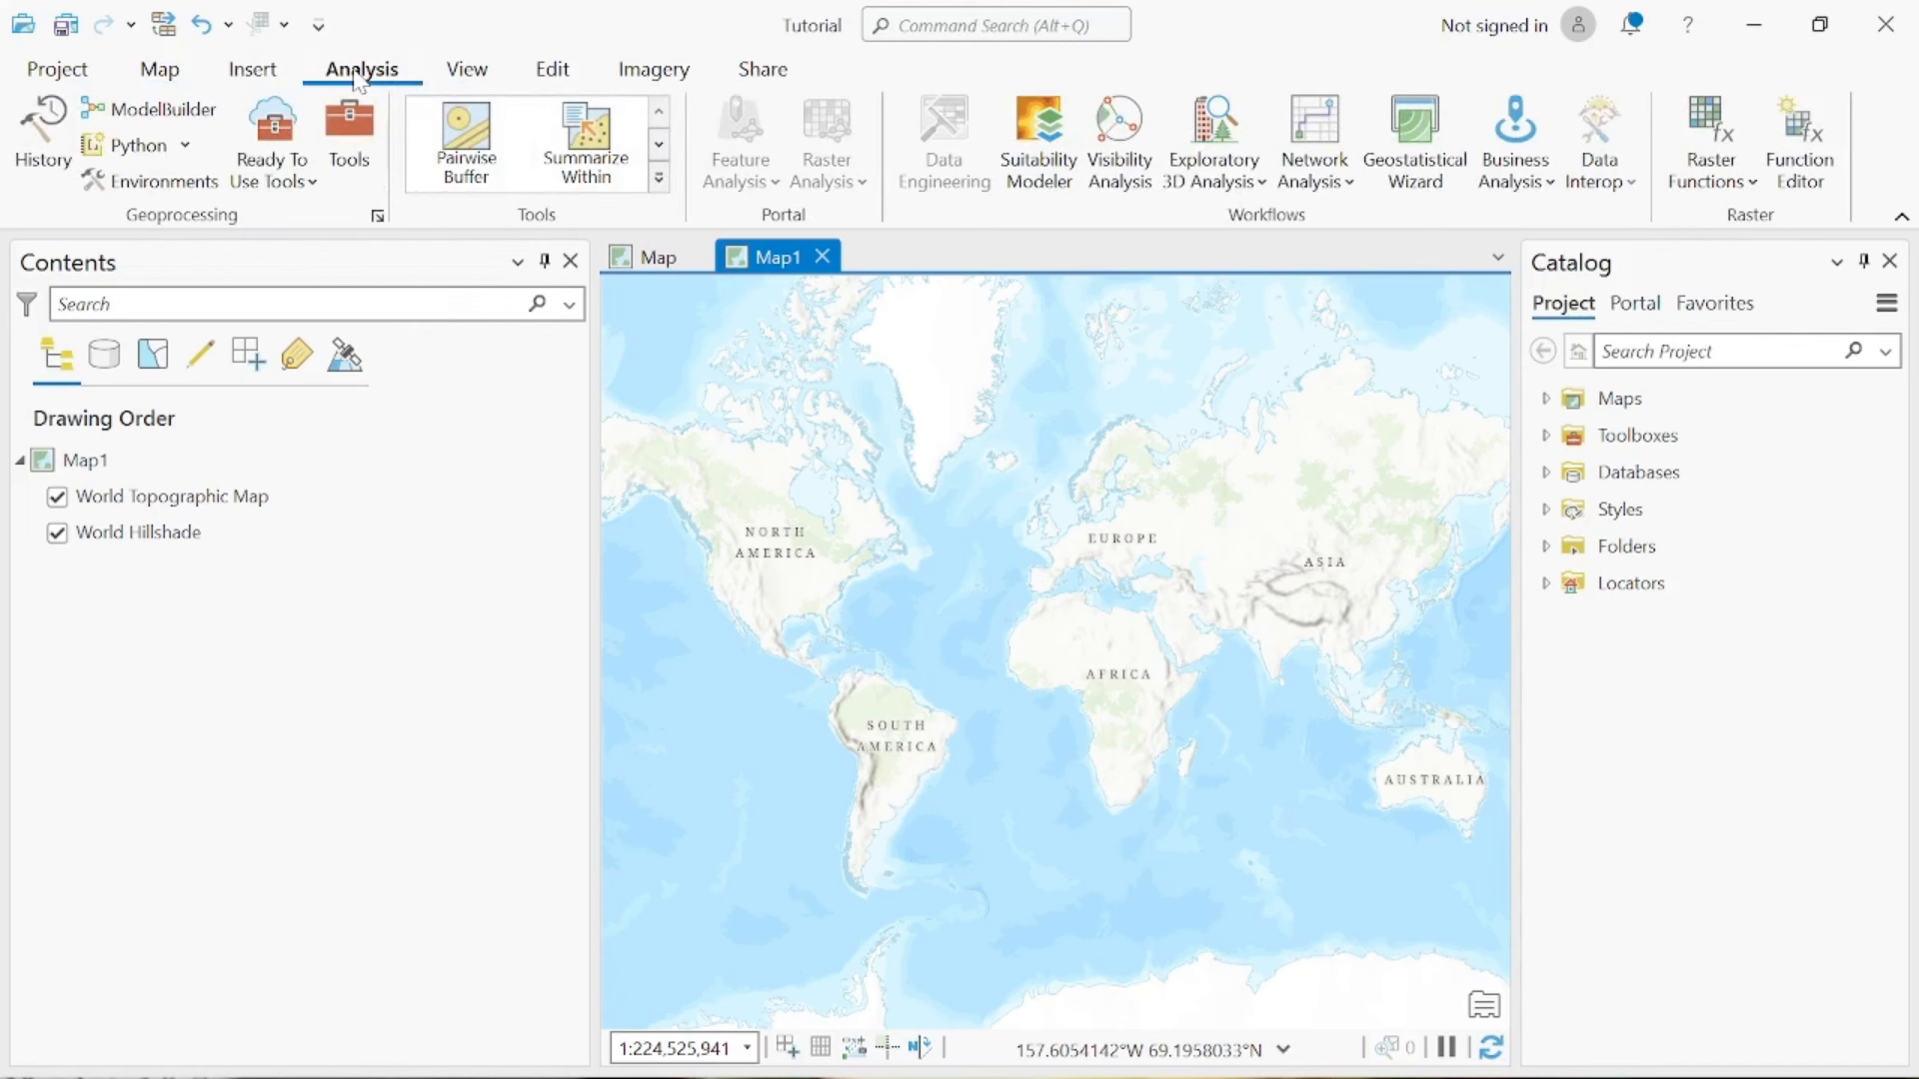
{"action": "left_click", "coordinate": [170, 76]}
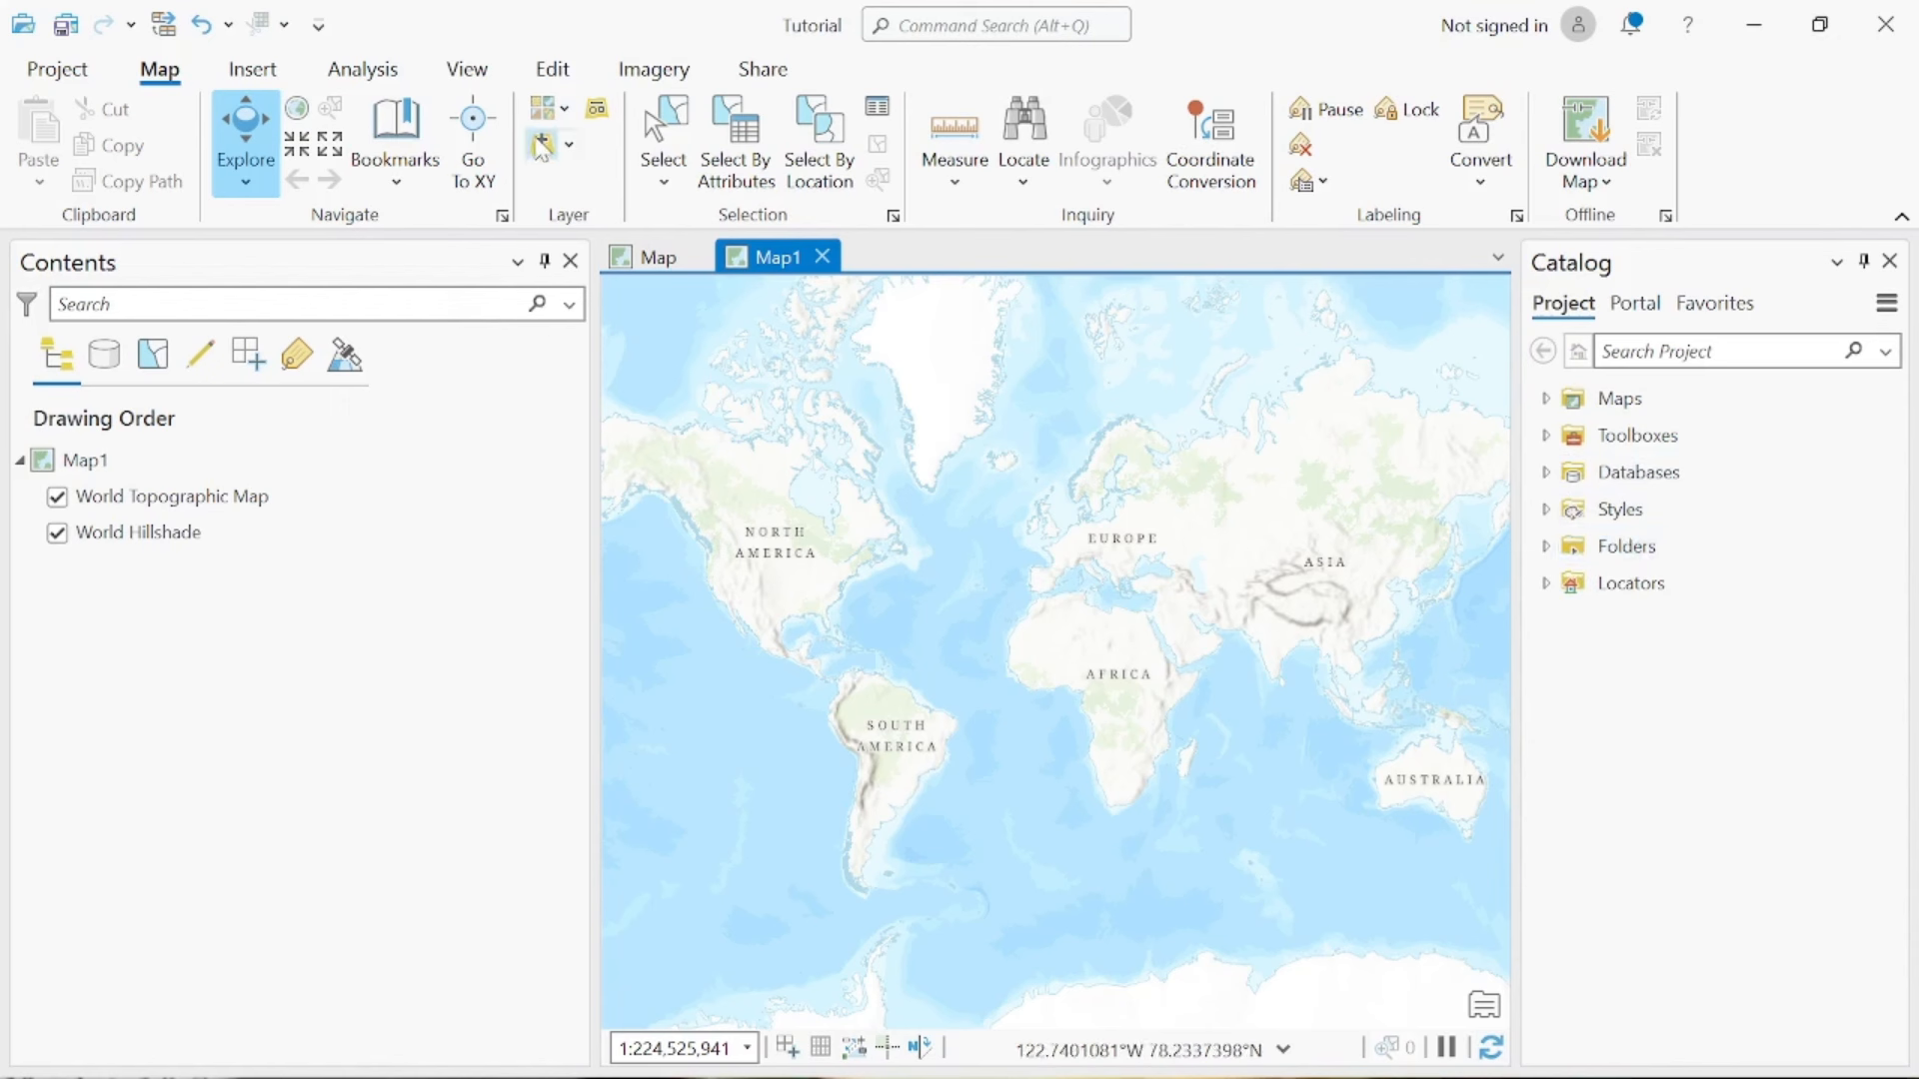
Start adding a new folder connection to the project's folders
{"action": "left_click", "coordinate": [1649, 548]}
{"action": "right_click", "coordinate": [1649, 547]}
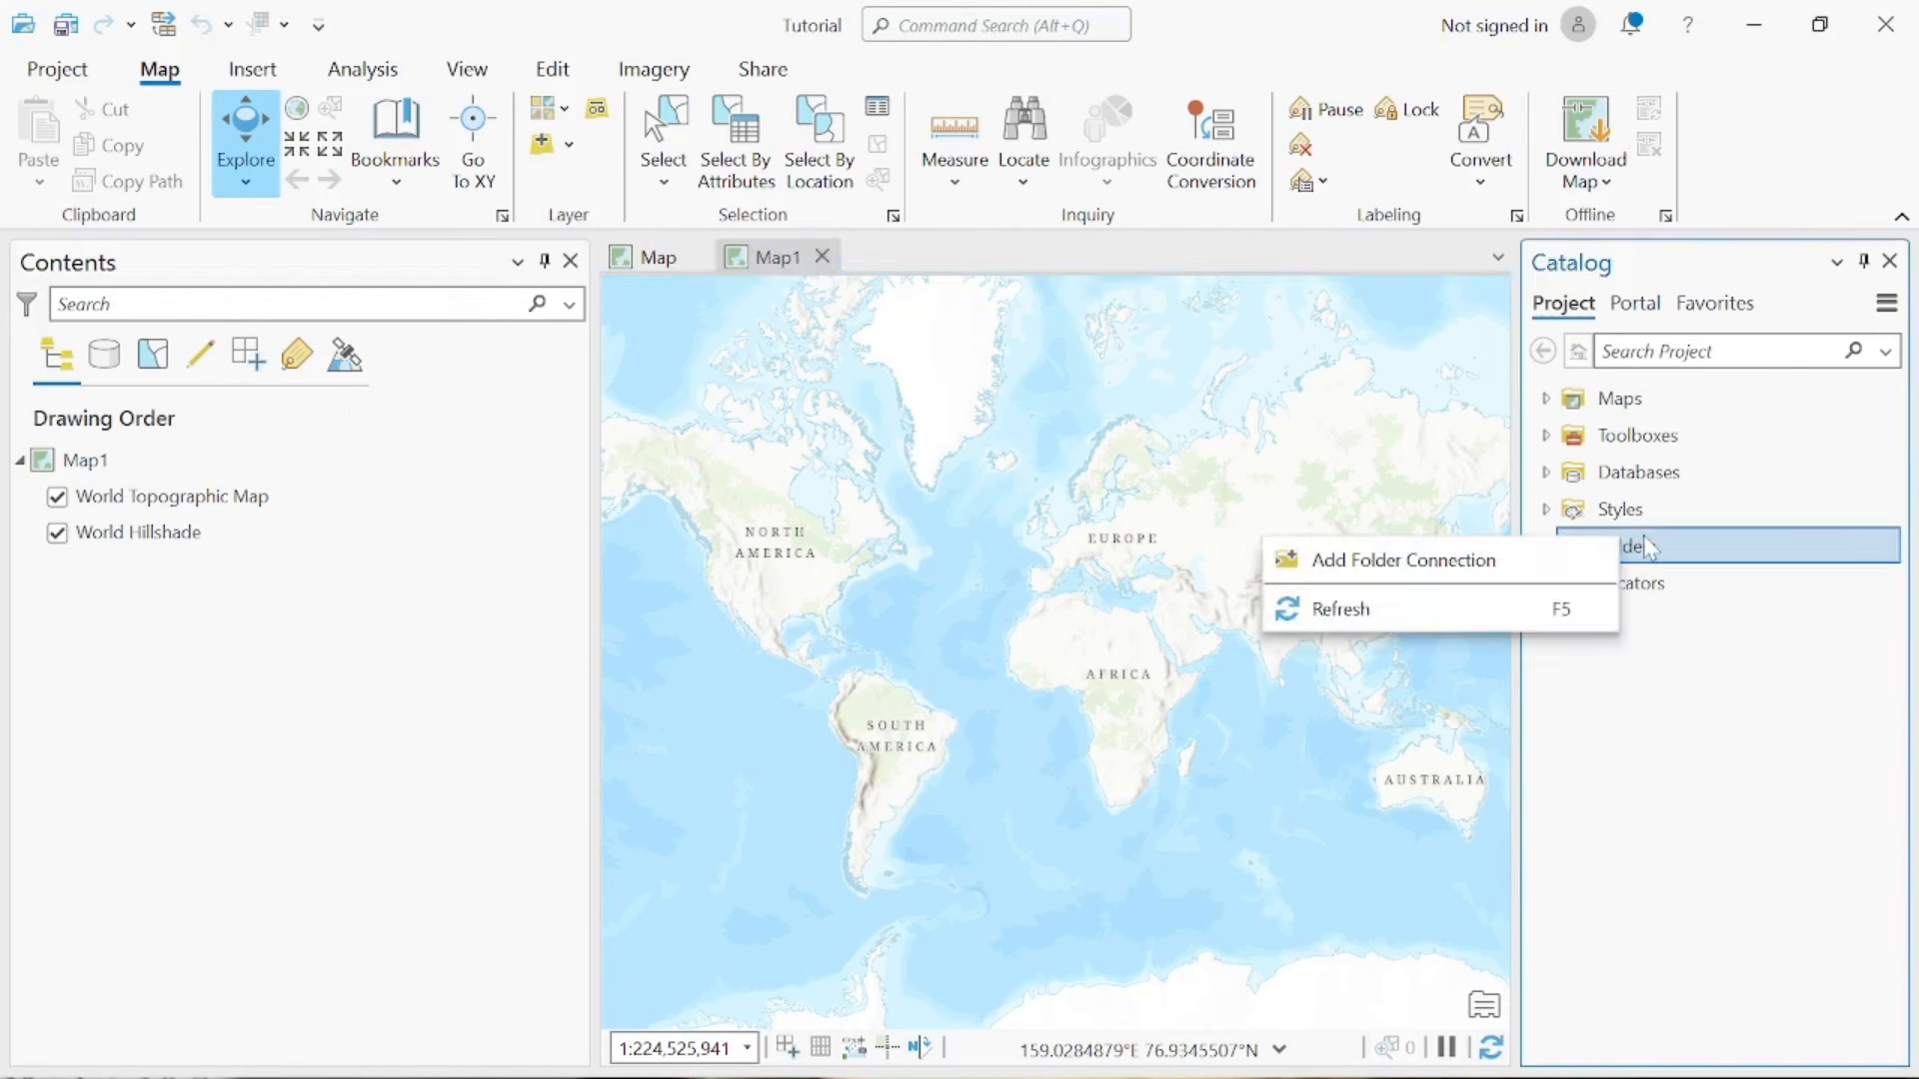
{"action": "left_click", "coordinate": [1422, 578]}
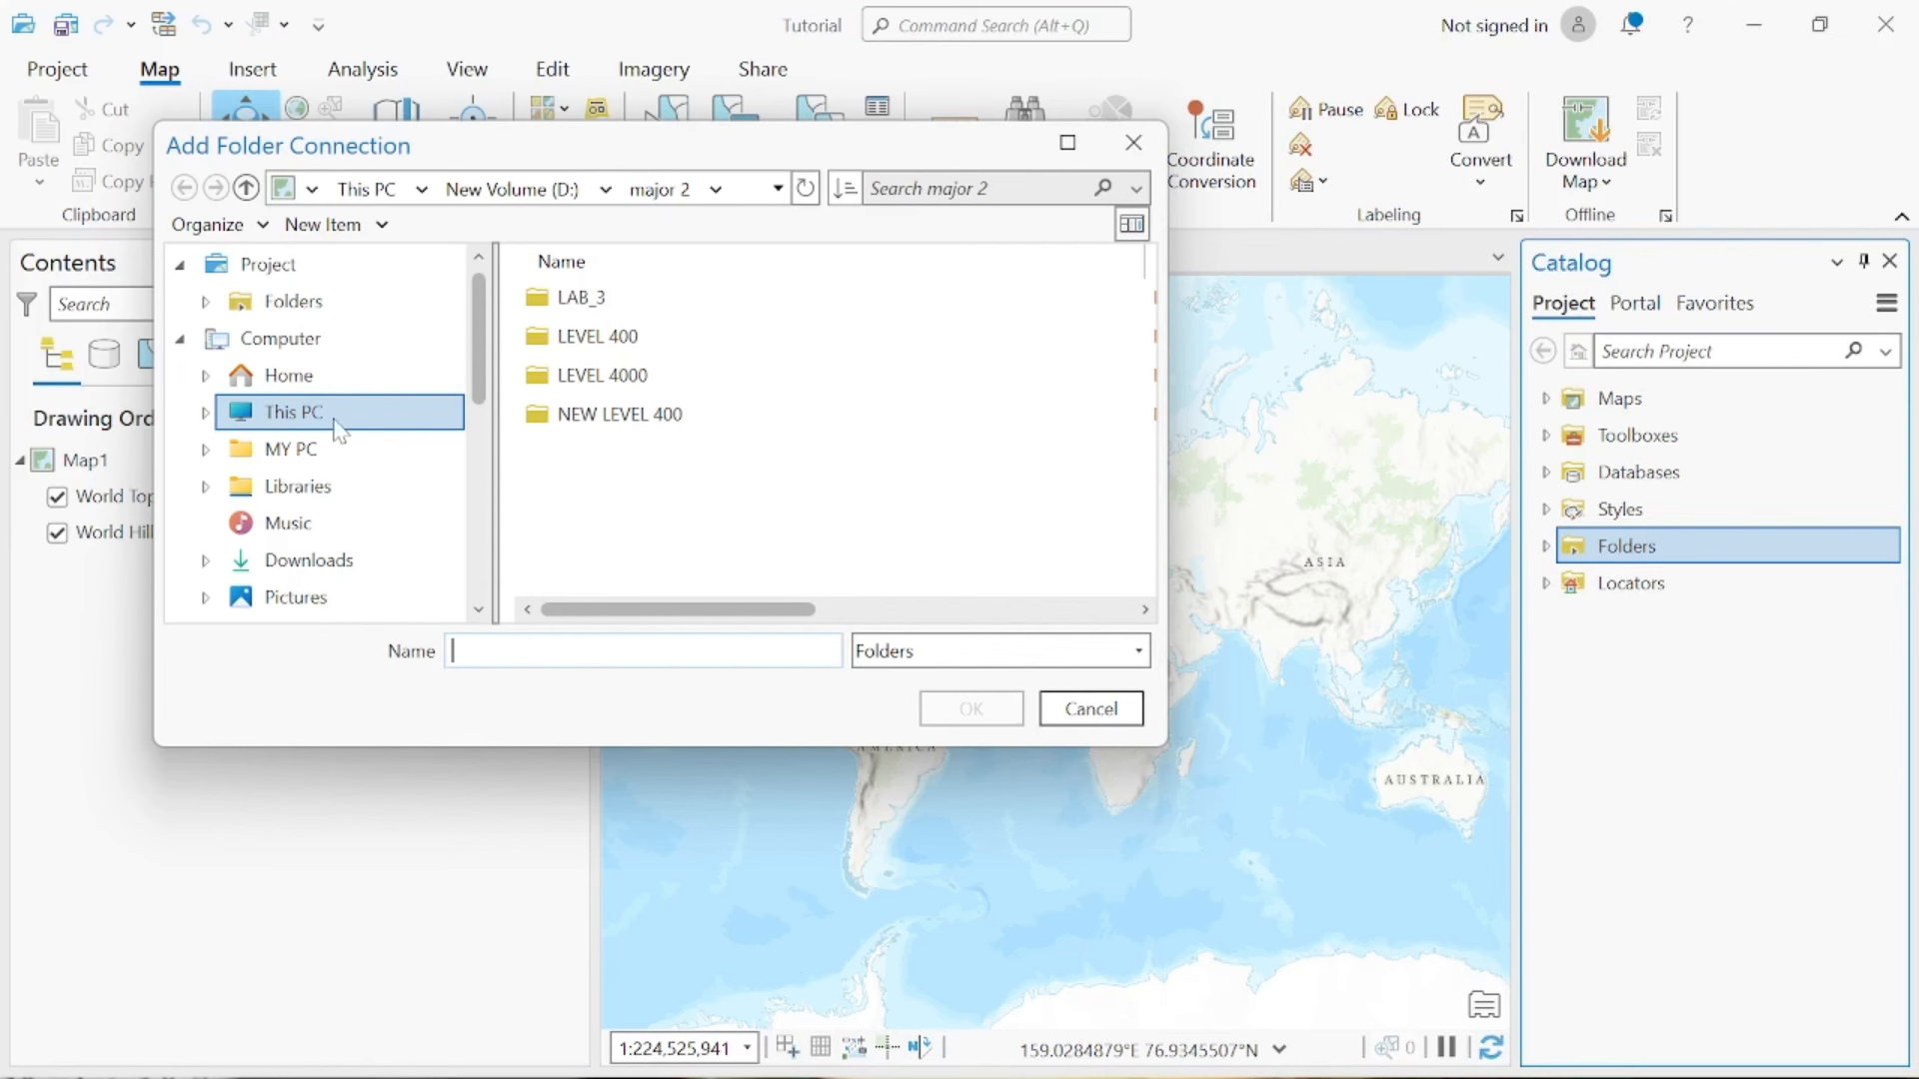
{"action": "left_click", "coordinate": [640, 418]}
{"action": "double_click", "coordinate": [647, 420]}
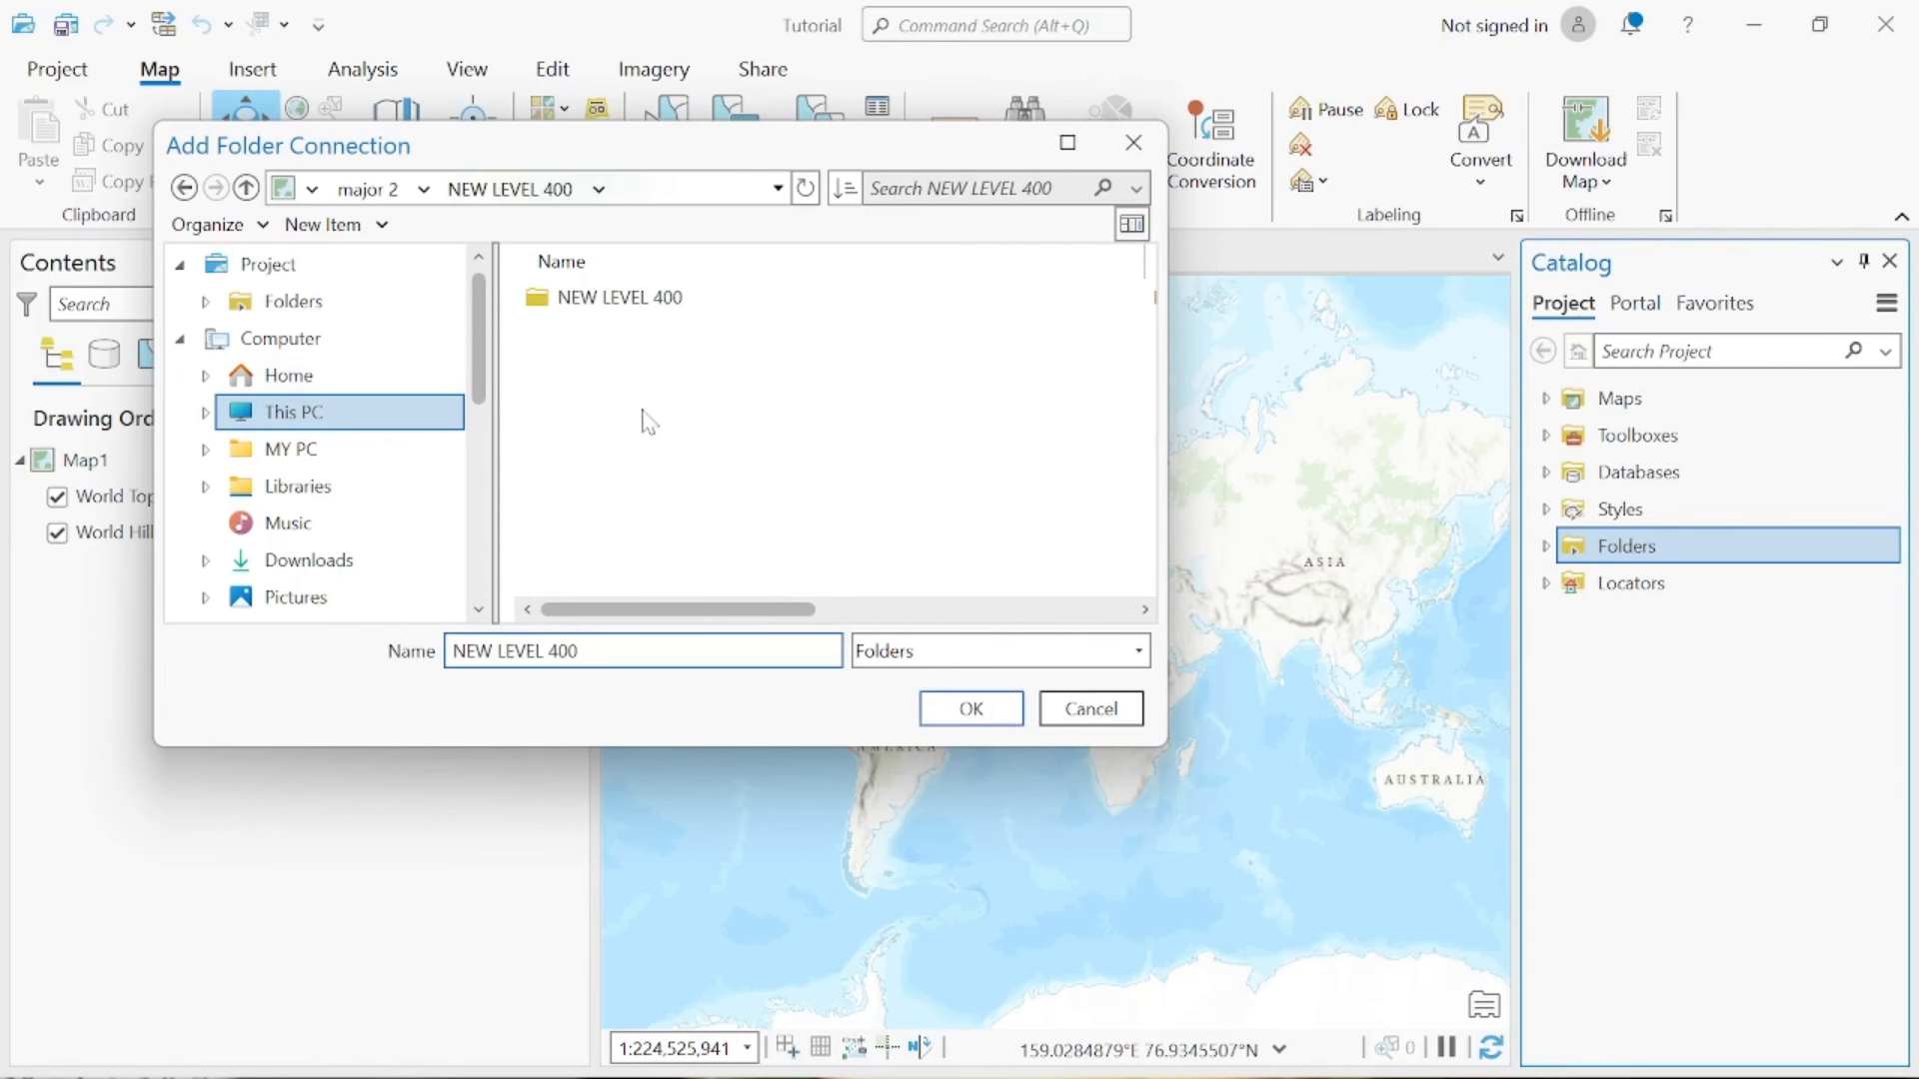
{"action": "double_click", "coordinate": [632, 305]}
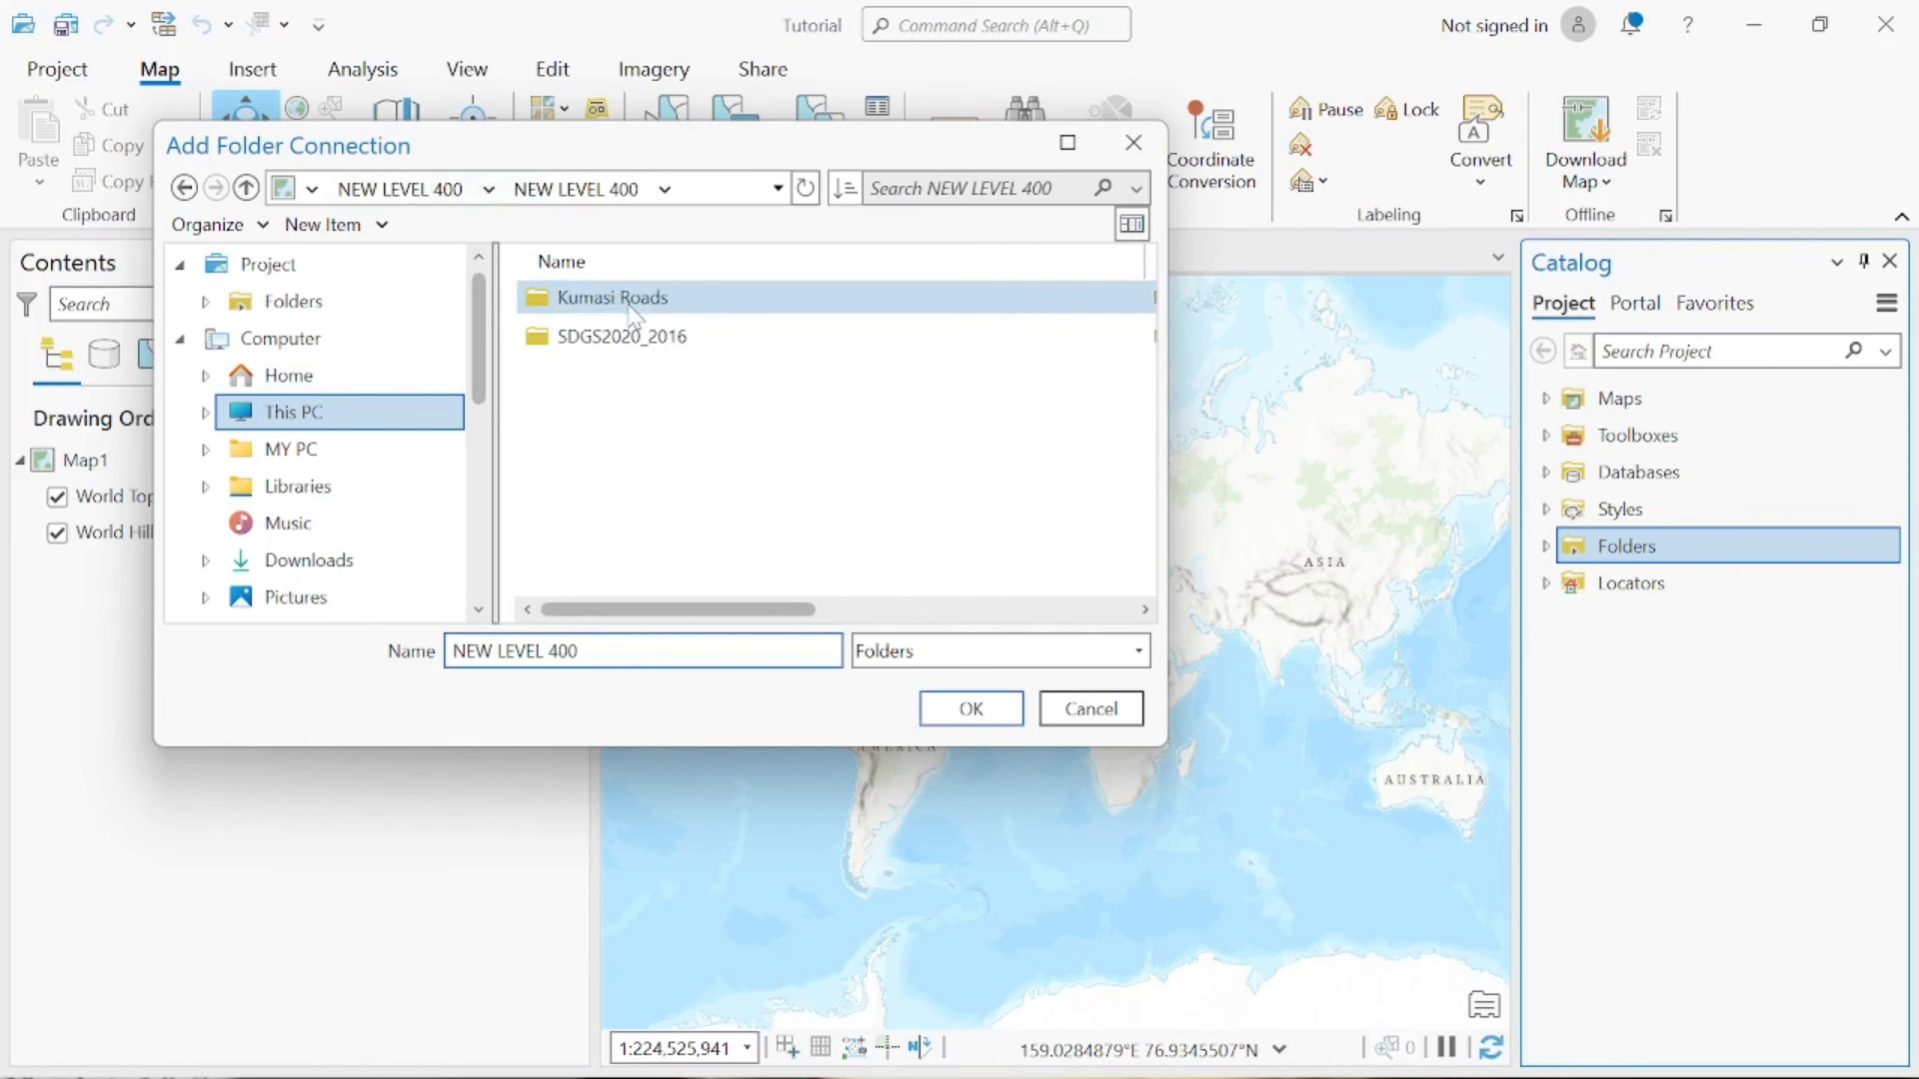
{"action": "double_click", "coordinate": [683, 338]}
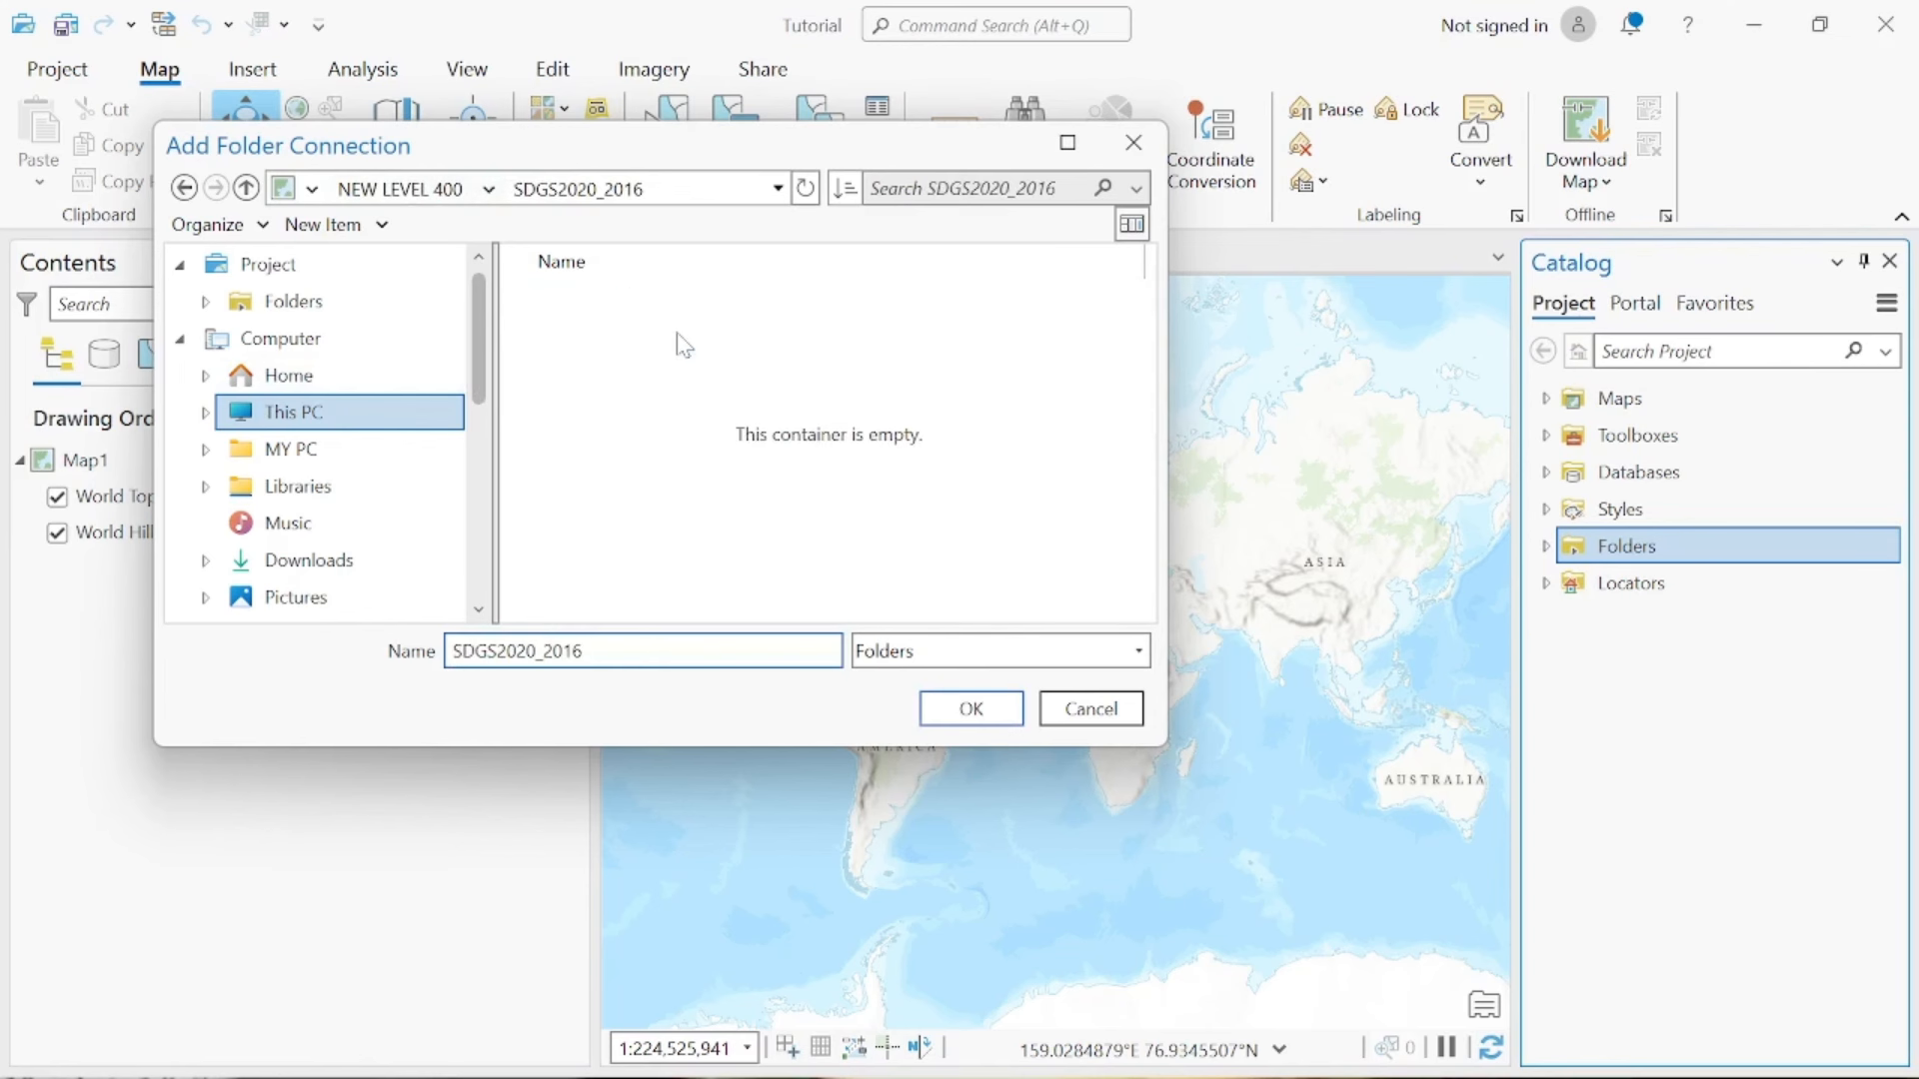
{"action": "left_click", "coordinate": [250, 188]}
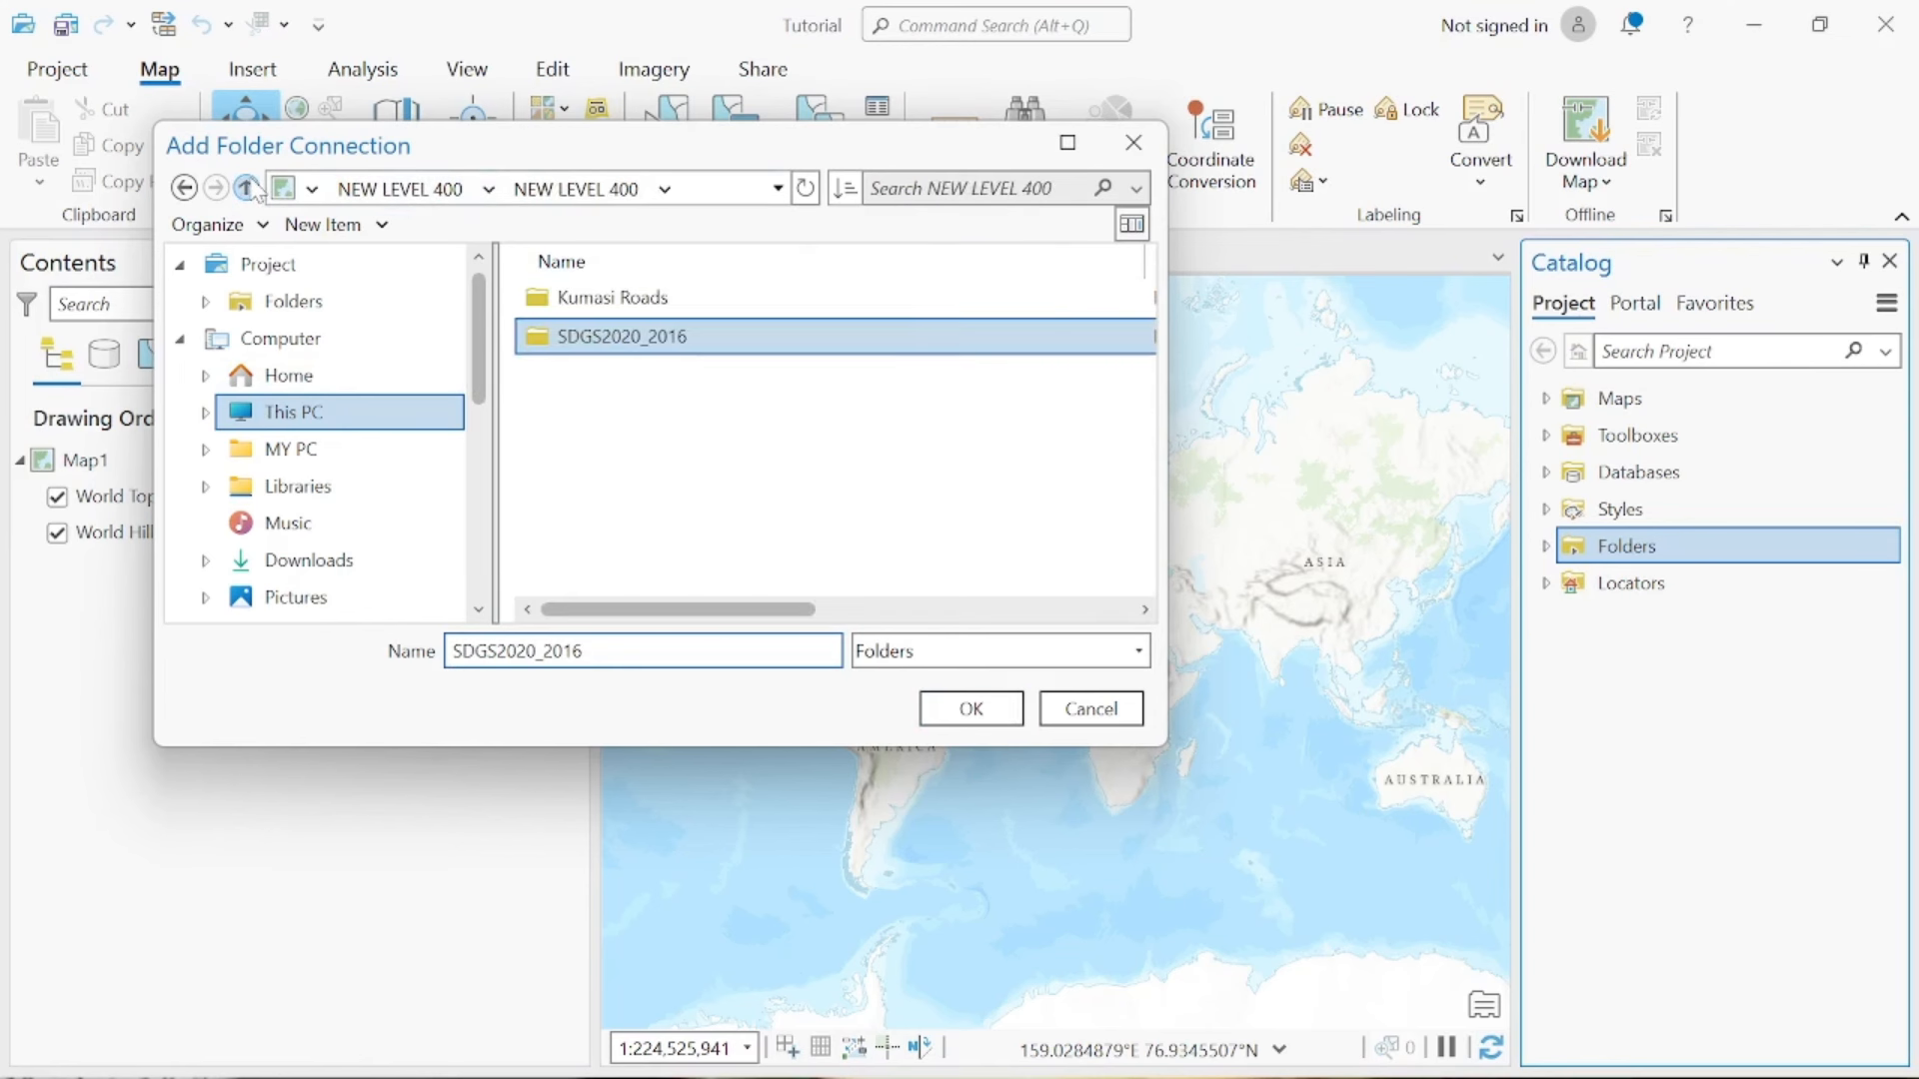
{"action": "left_click", "coordinate": [249, 188]}
{"action": "left_click", "coordinate": [249, 188]}
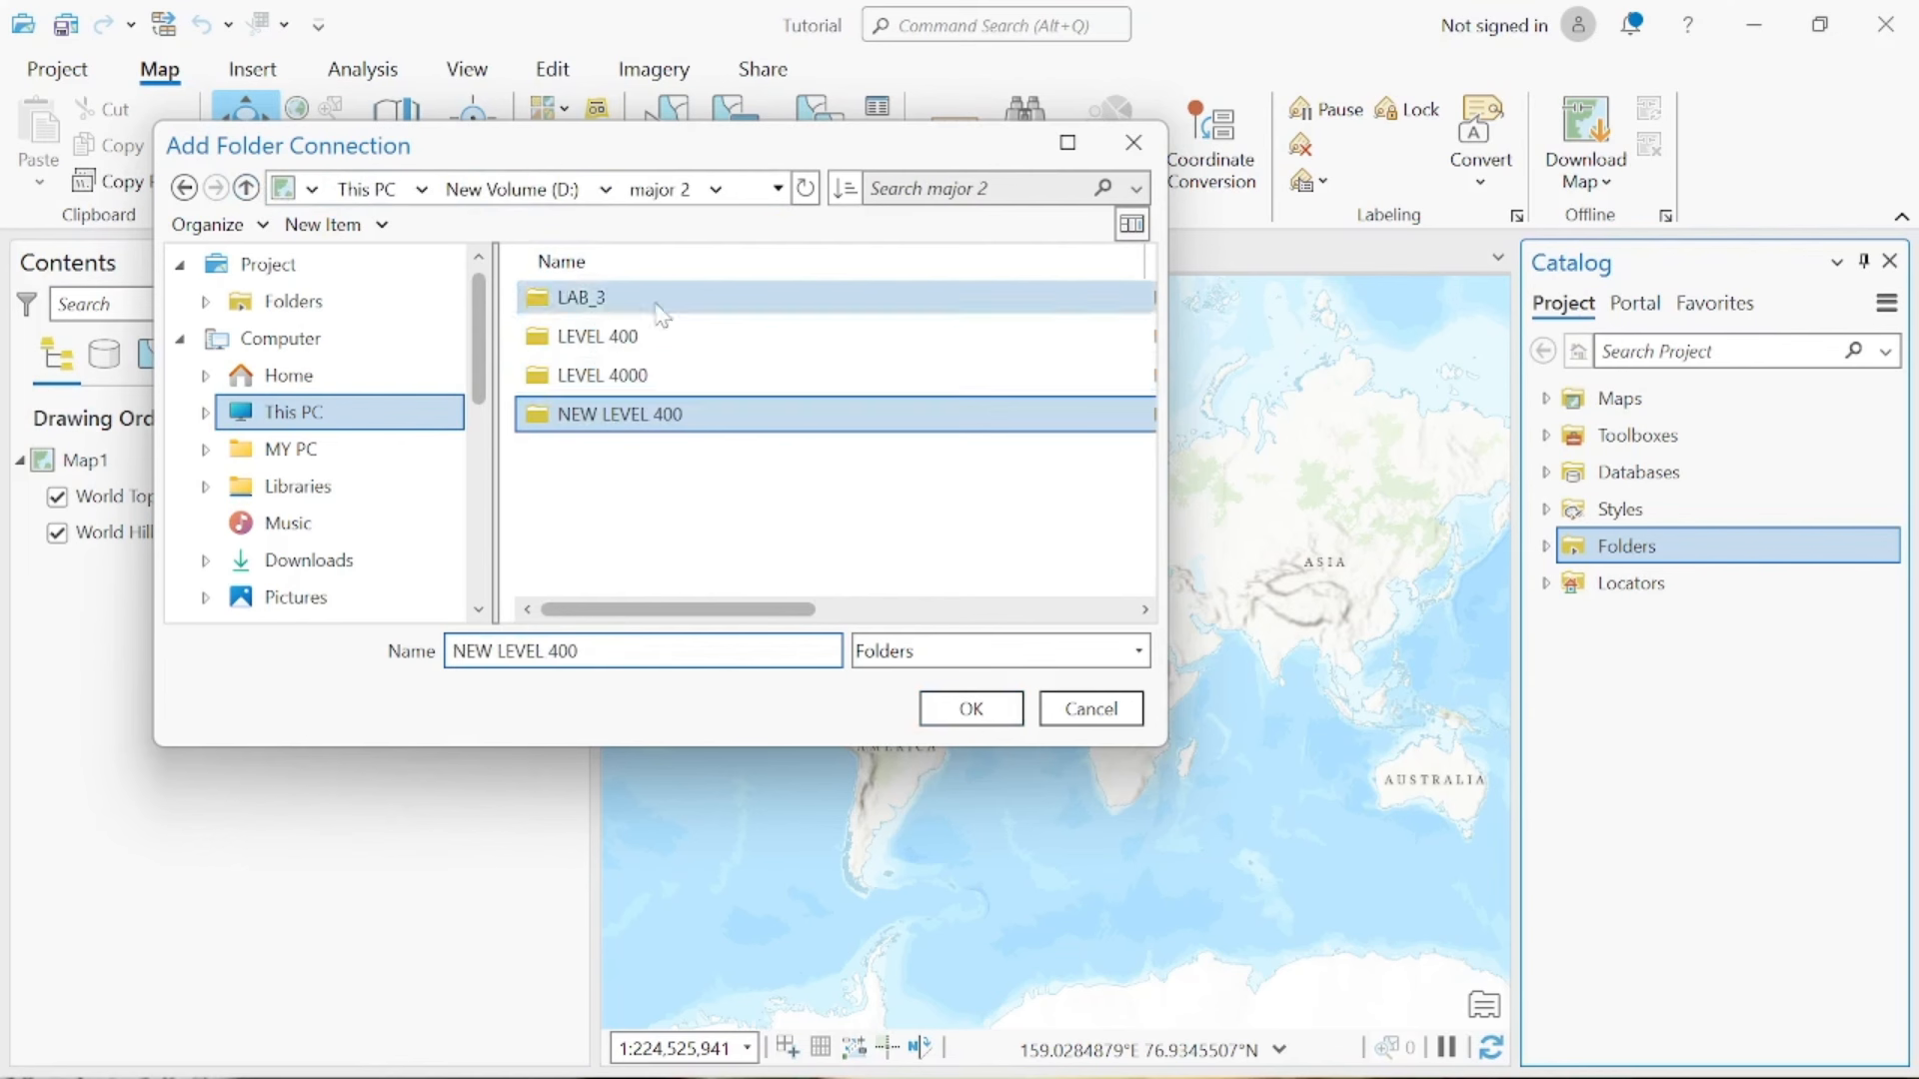
Connect the LEVEL 4000 folder from major 2 to the project and expand it to show the shapefiles in LEVEL 400
{"action": "left_click", "coordinate": [620, 386]}
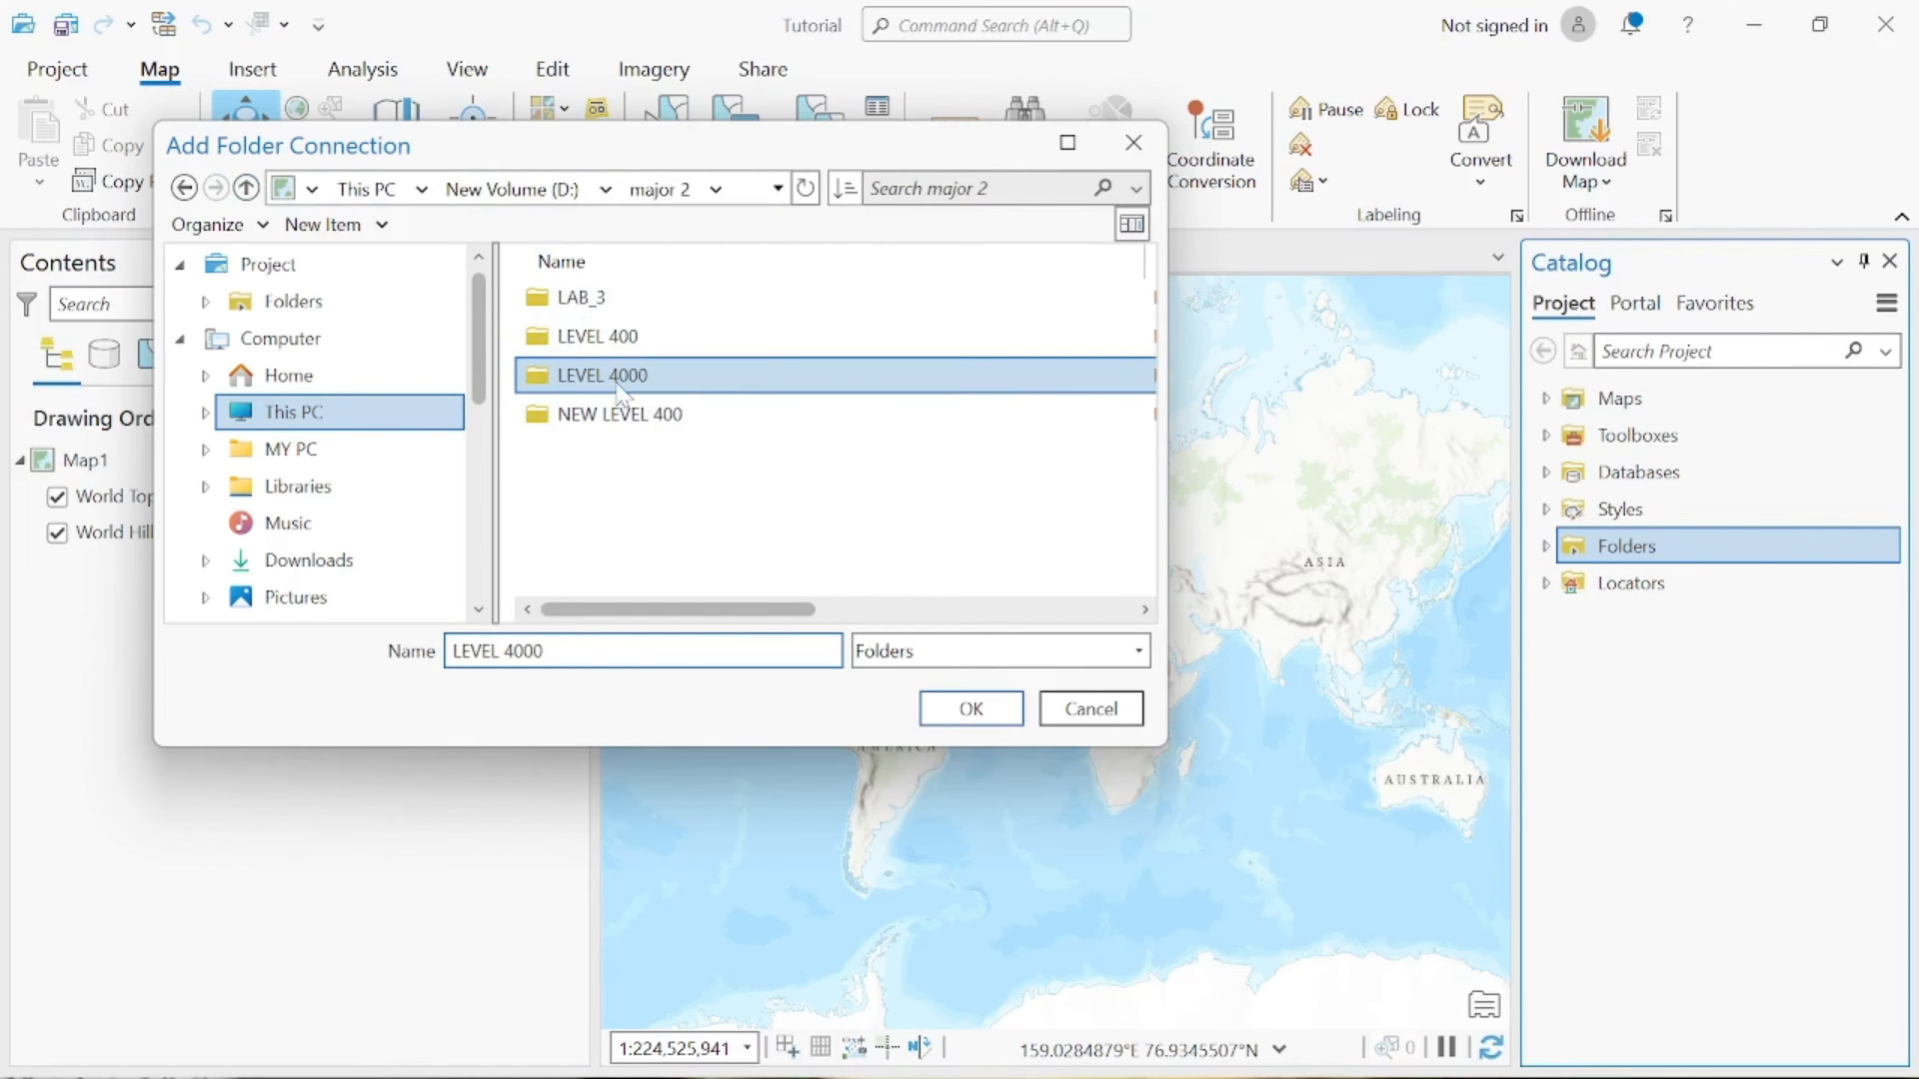
{"action": "left_click", "coordinate": [967, 709]}
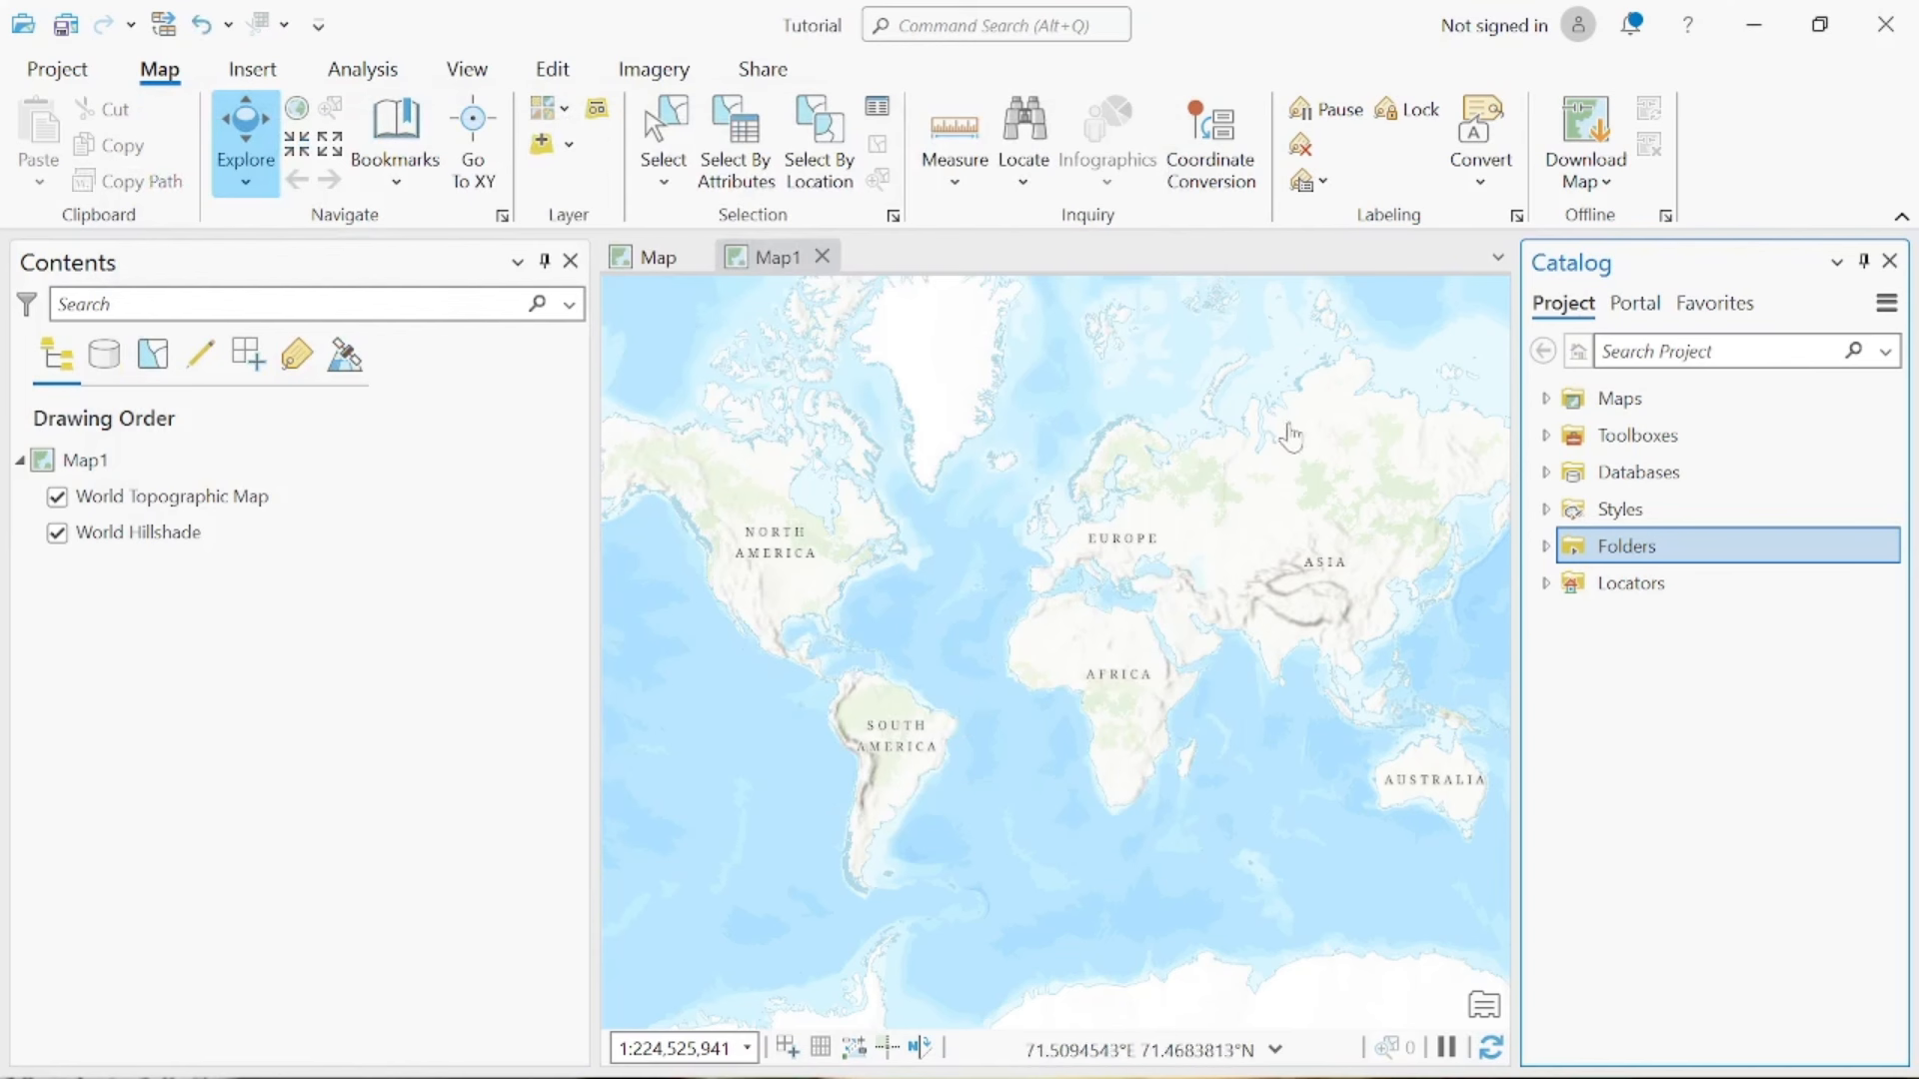
{"action": "left_click", "coordinate": [1545, 547]}
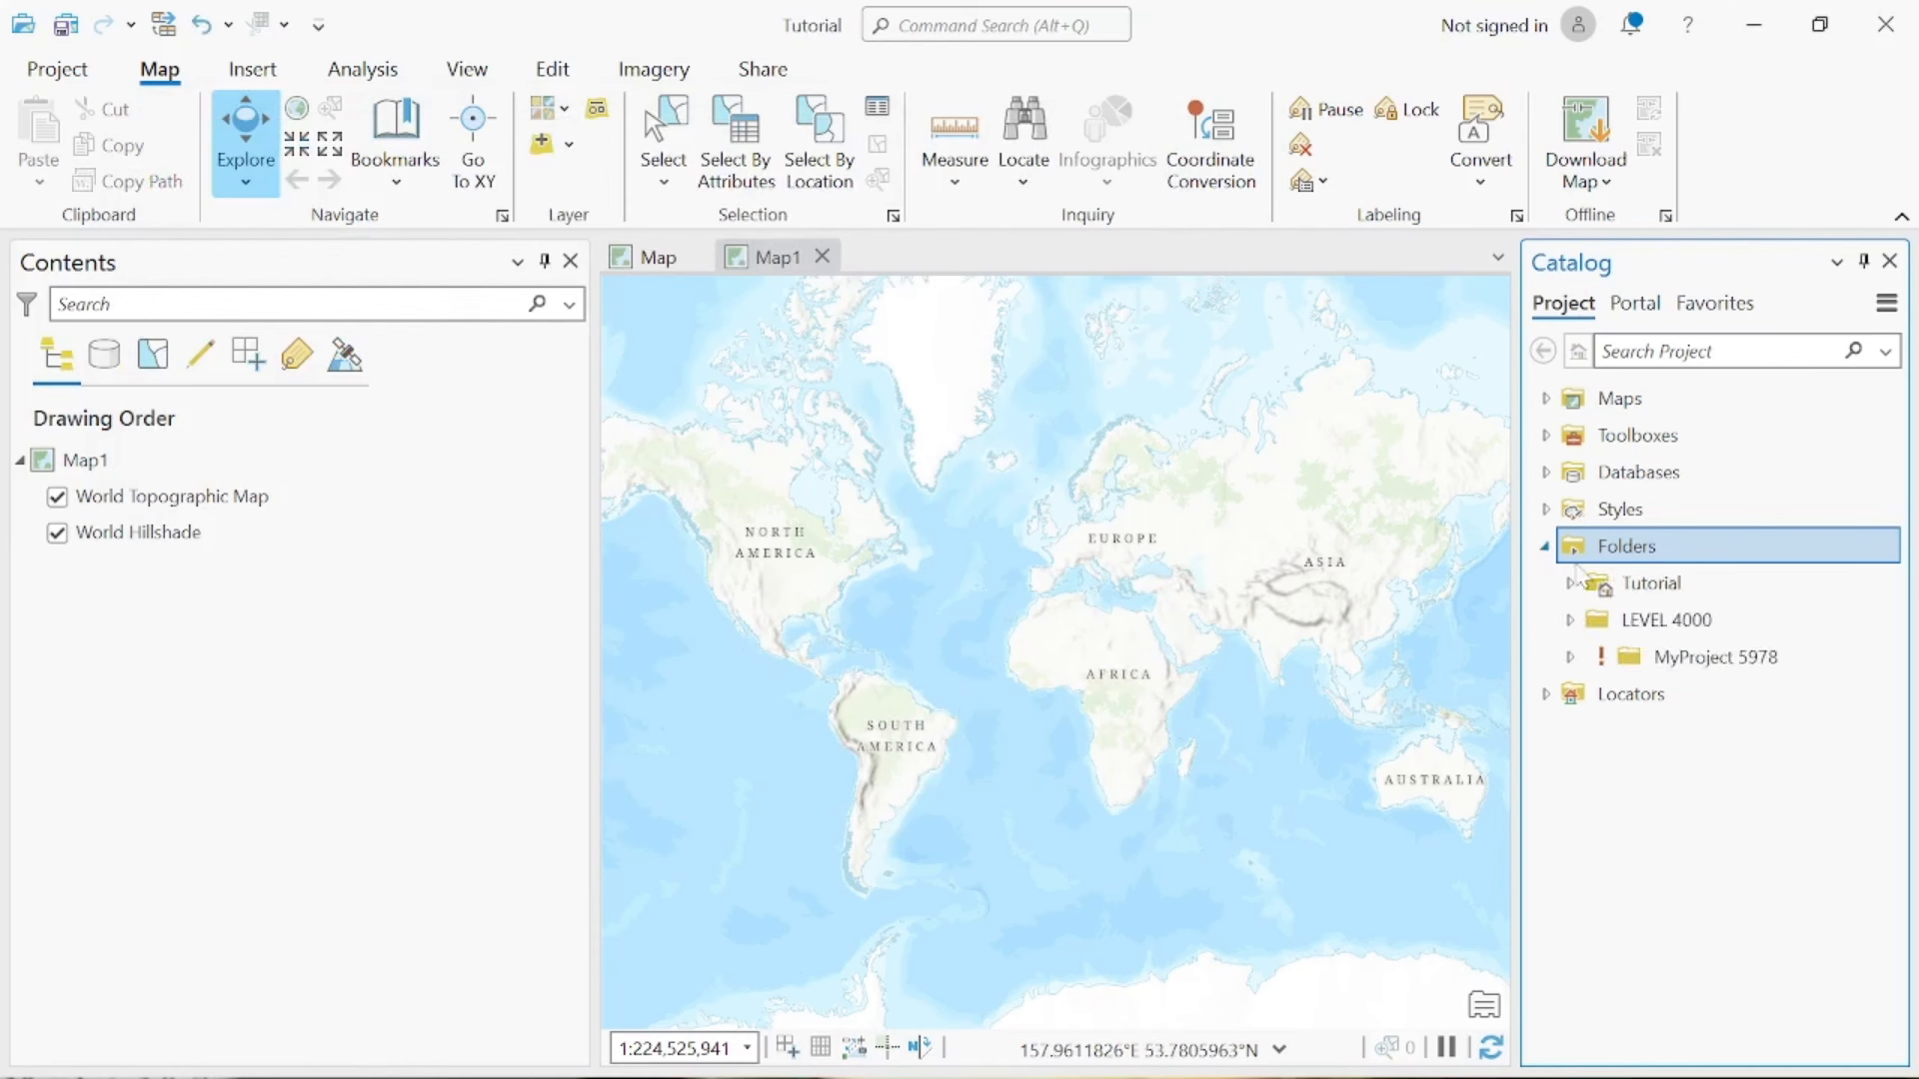
{"action": "mouse_move", "coordinate": [1577, 625]}
{"action": "left_click", "coordinate": [1570, 622]}
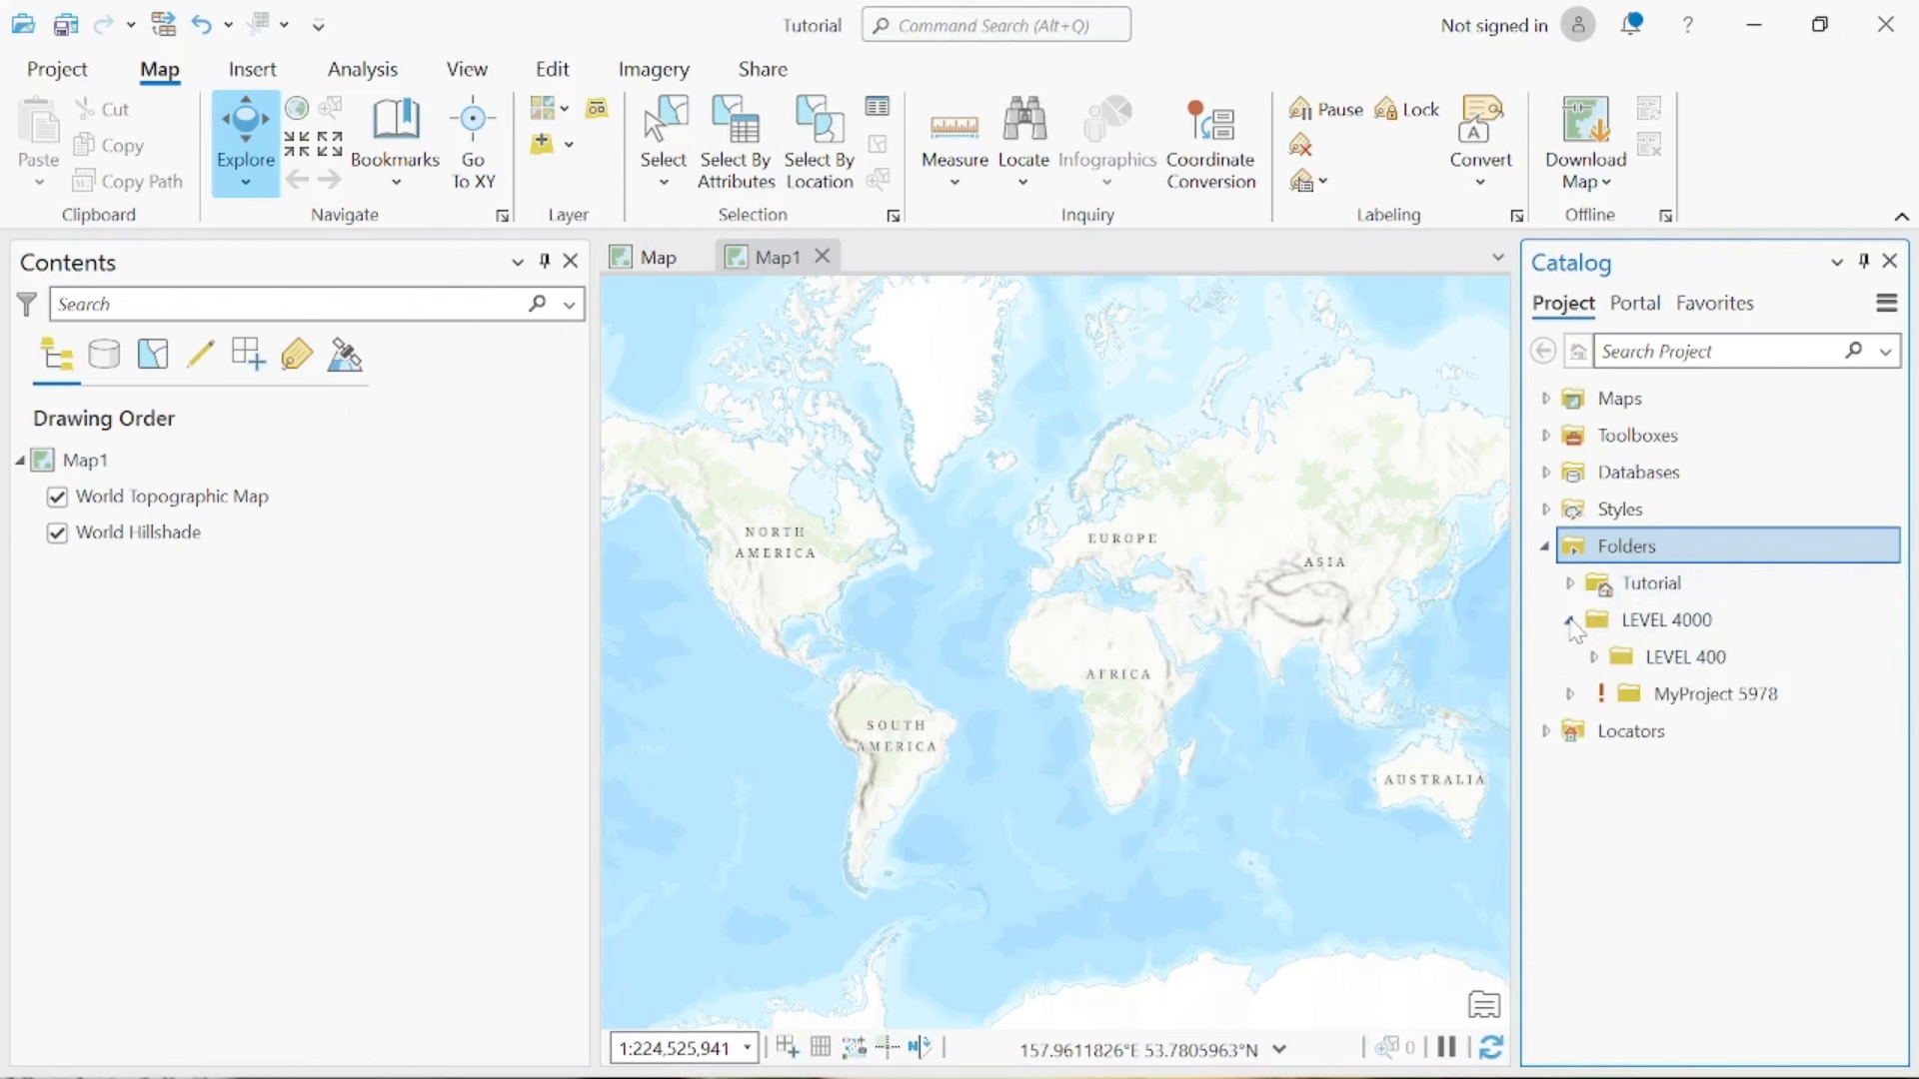
{"action": "left_click", "coordinate": [1594, 657]}
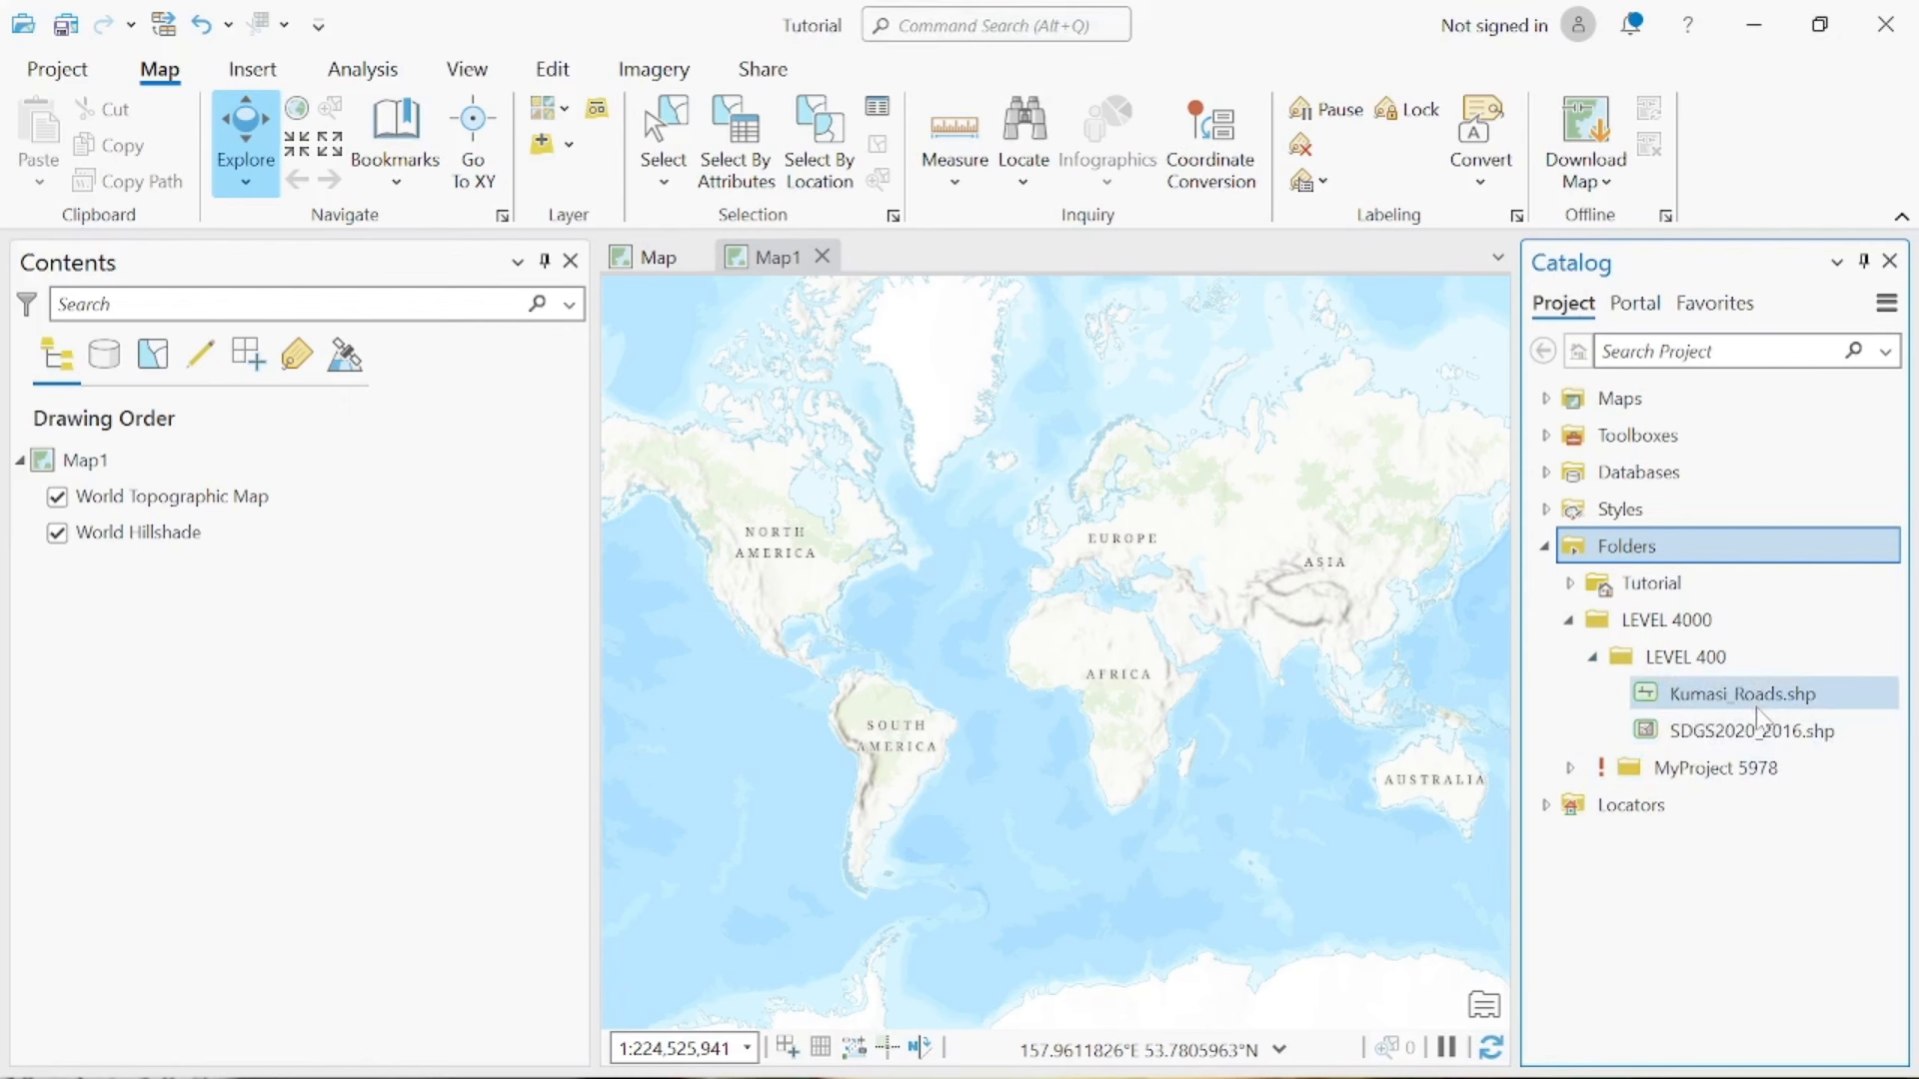
Add the SDGS2020_2016 shapefile from the LEVEL 400 folder to Map1 and switch off the layer's visibility
{"action": "mouse_move", "coordinate": [1757, 711]}
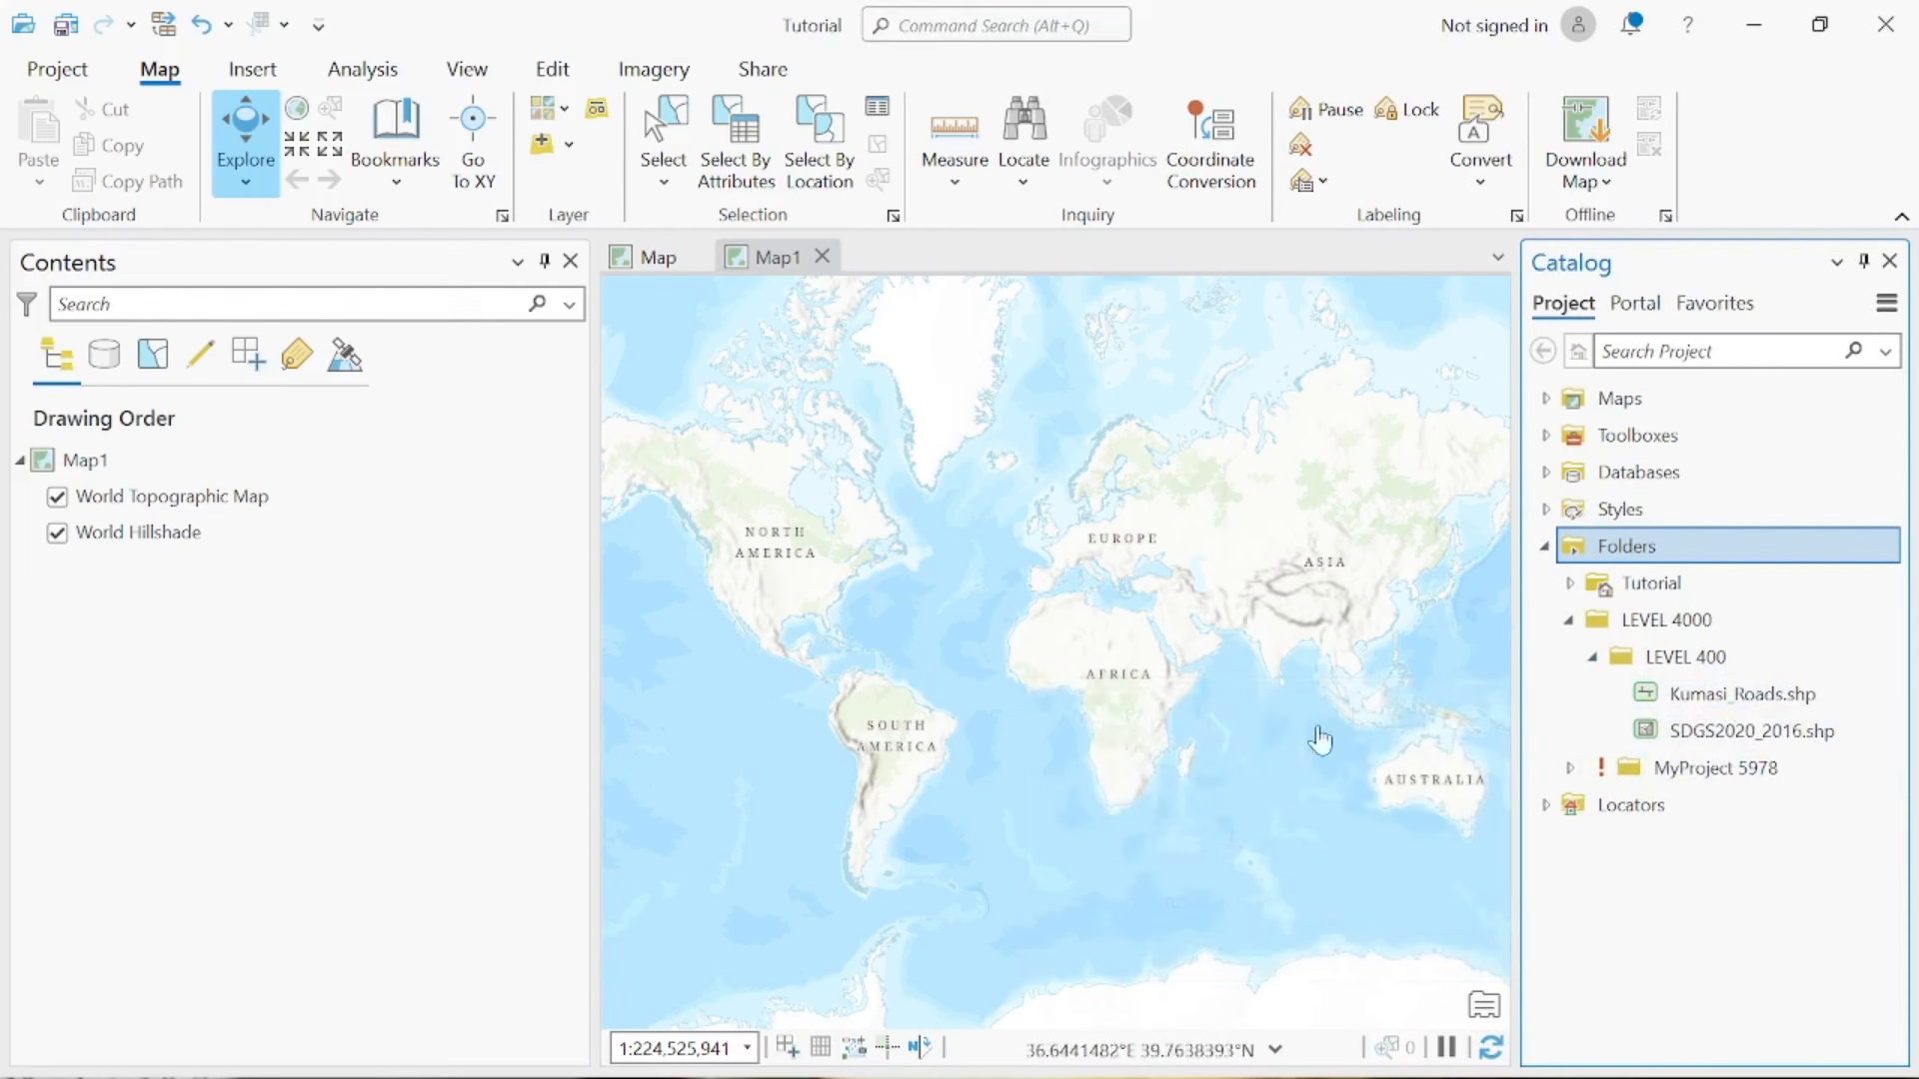
{"action": "left_click", "coordinate": [1717, 732]}
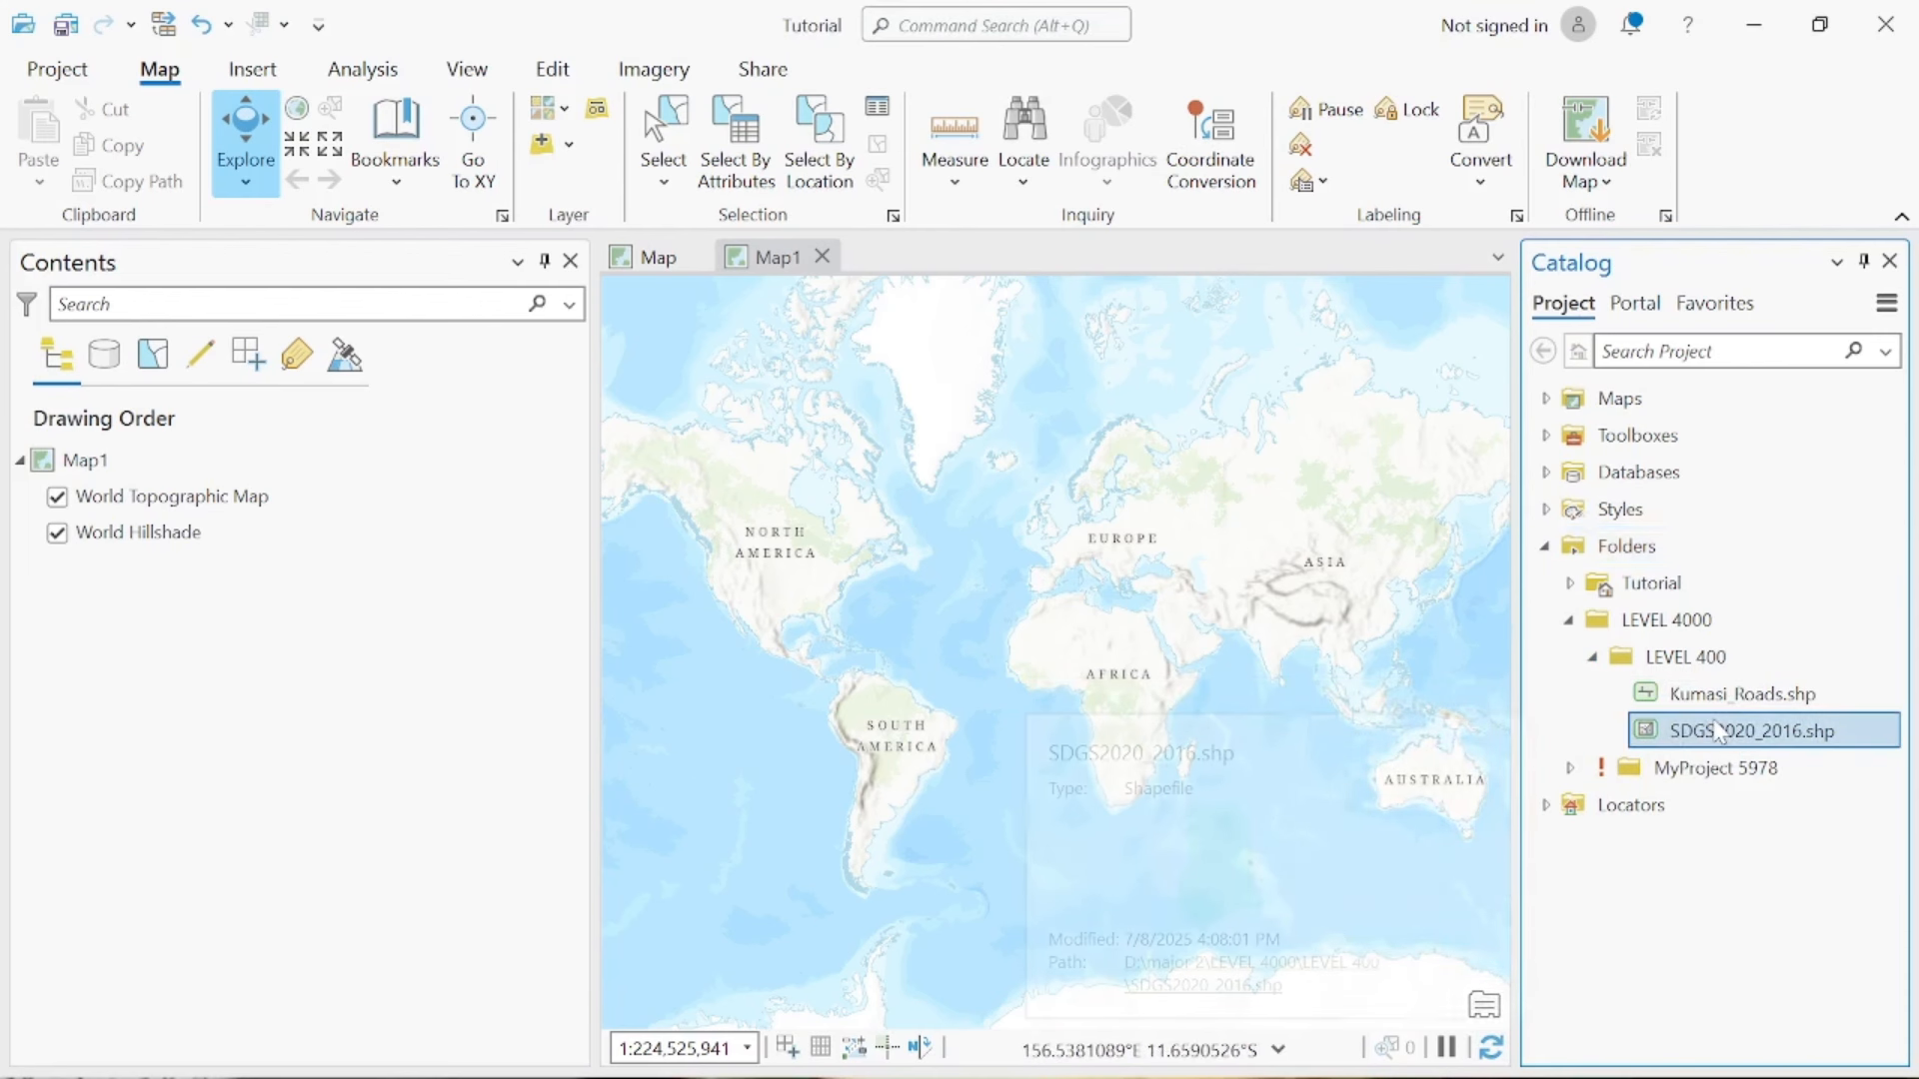
{"action": "left_click_drag", "start_coordinate": [1716, 723], "coordinate": [915, 516]}
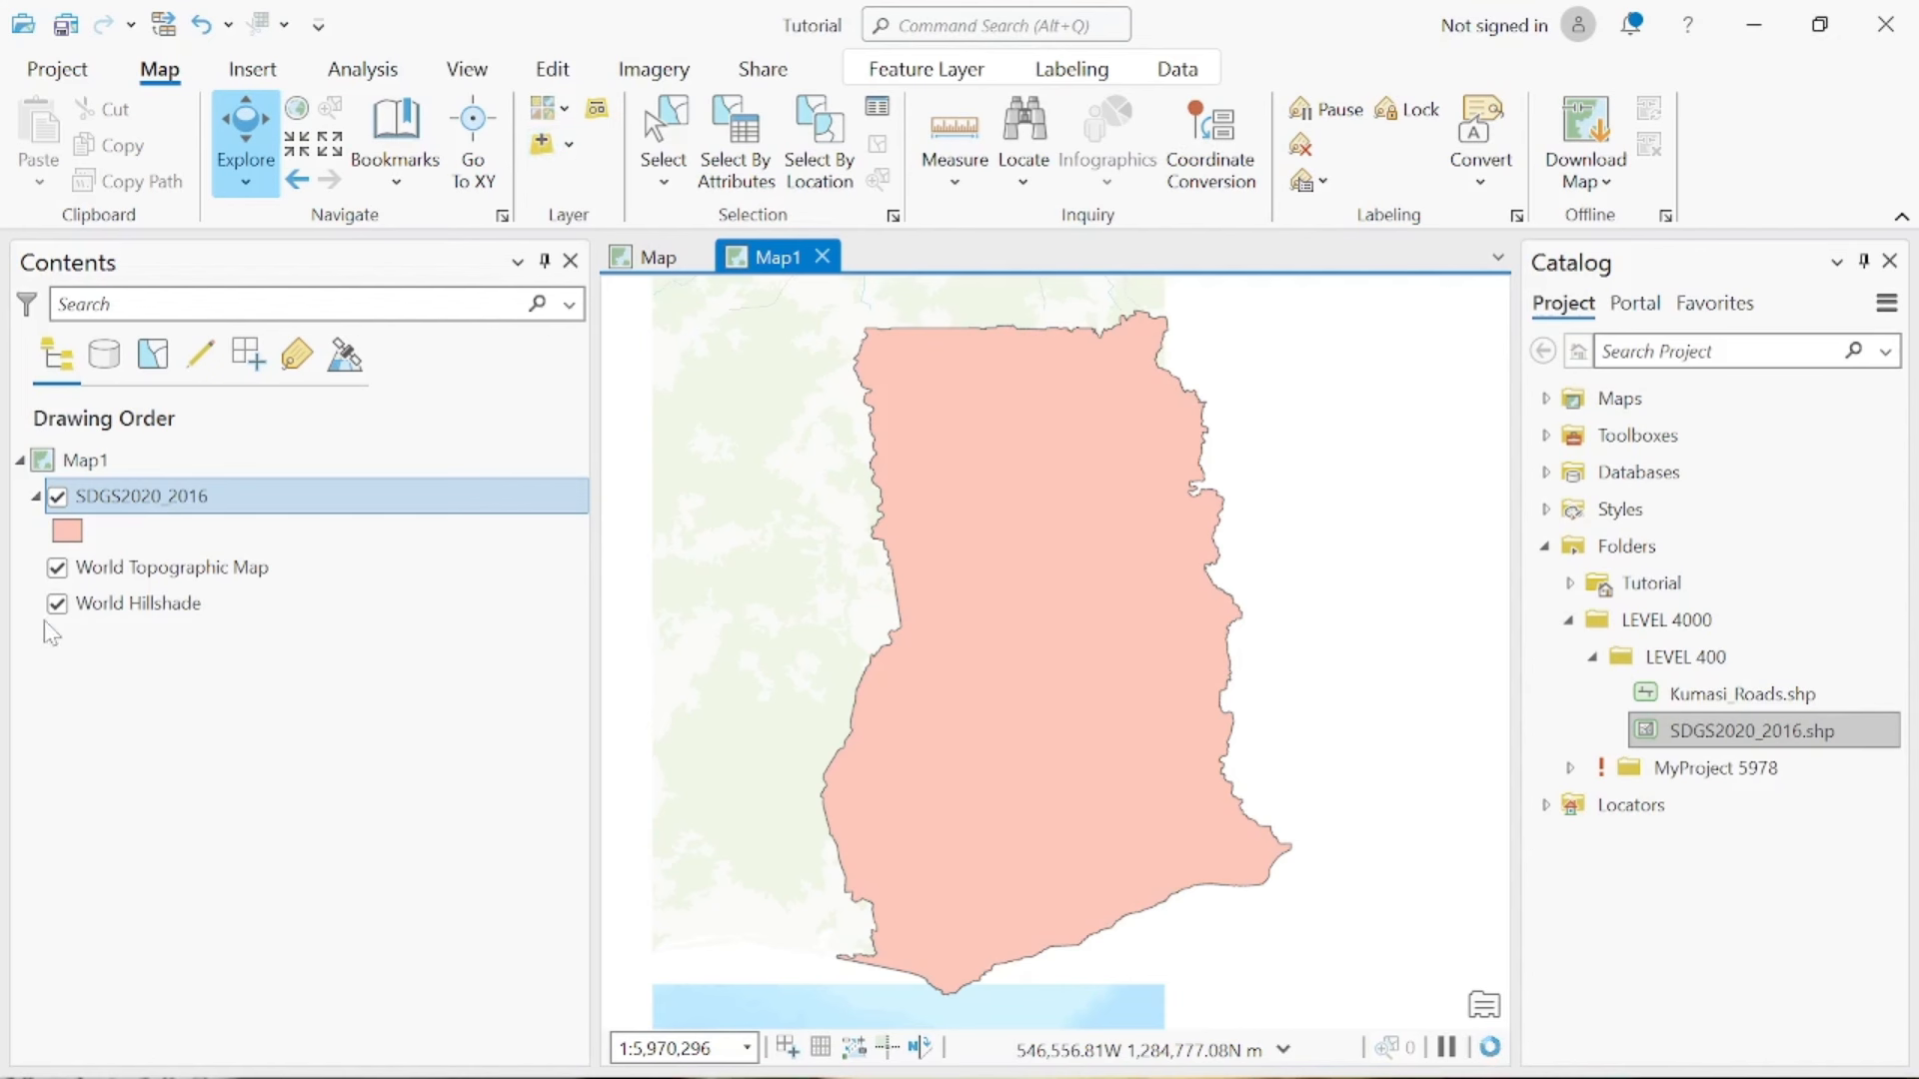
{"action": "left_click", "coordinate": [58, 498]}
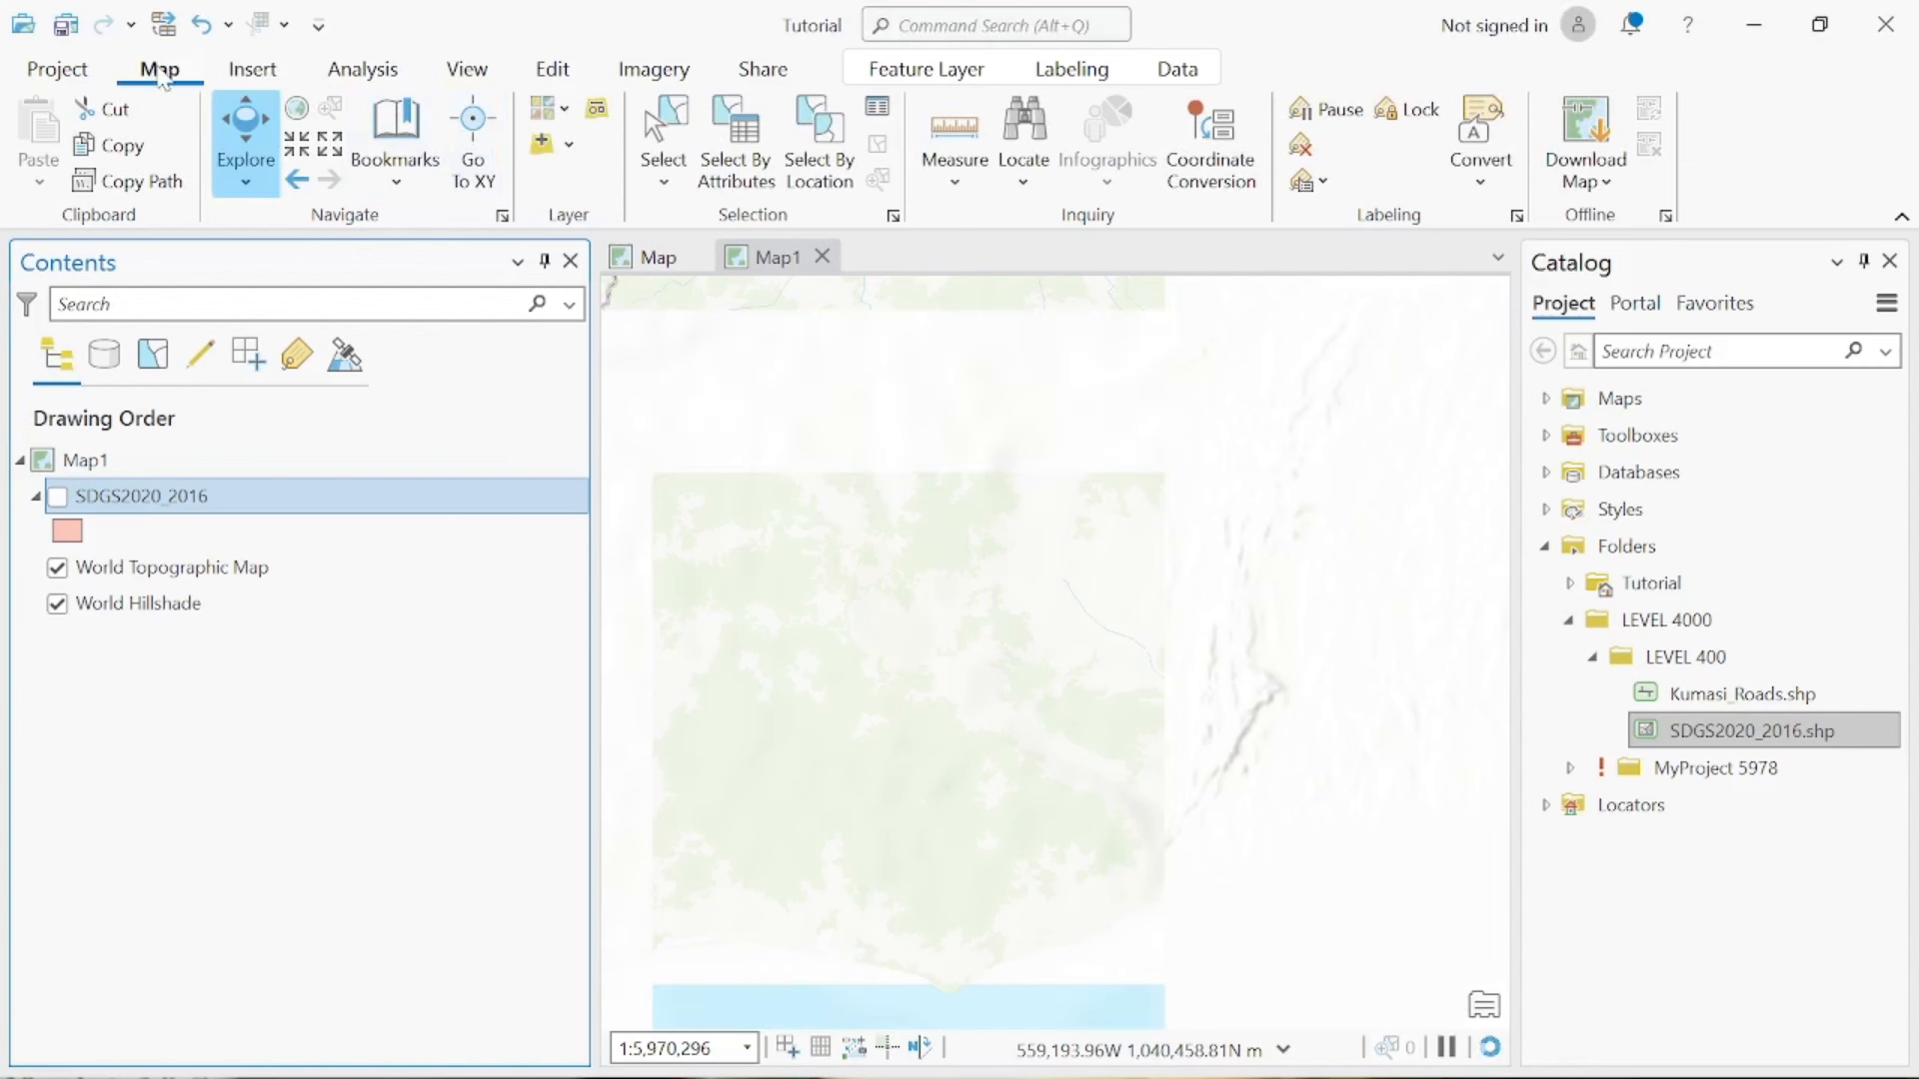
Add the Regional_Boundary shapefile from the New Ghana_16 folder to Map1
{"action": "left_click", "coordinate": [570, 149]}
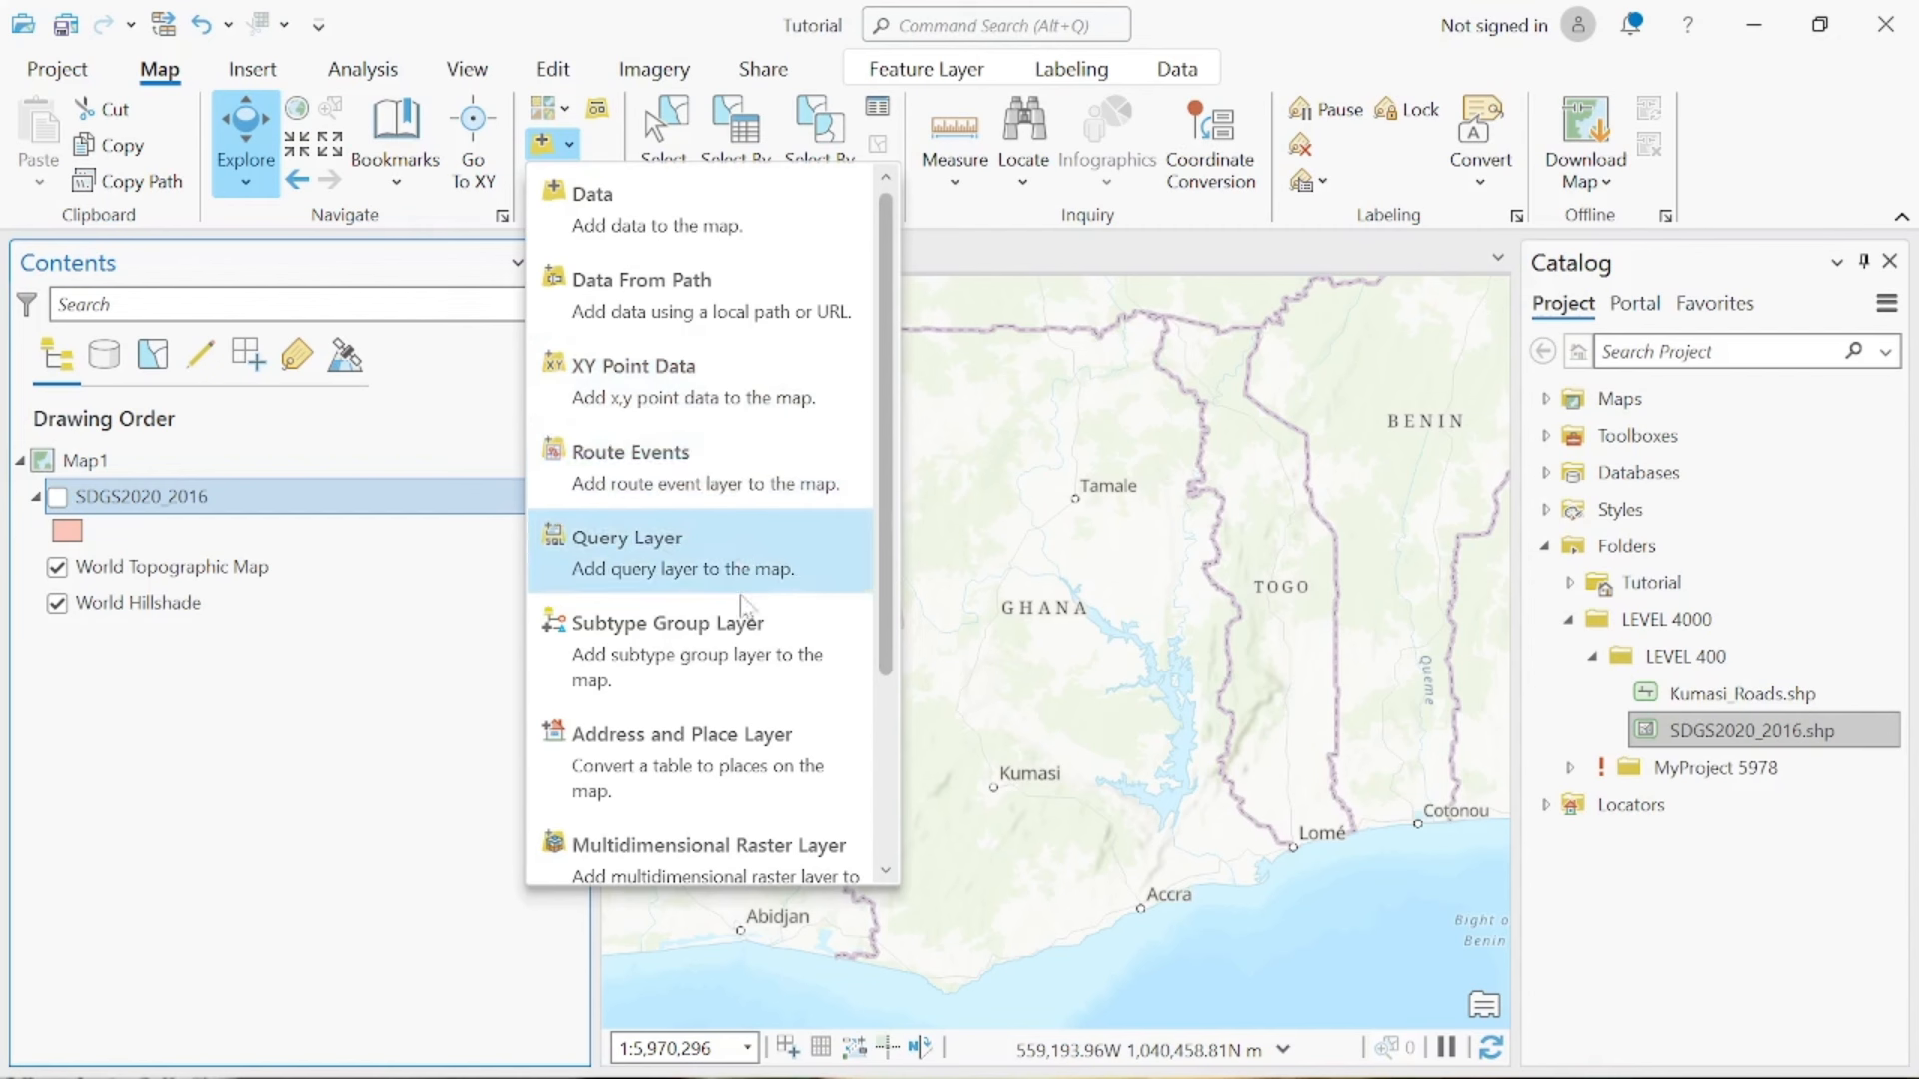
{"action": "left_click", "coordinate": [616, 225]}
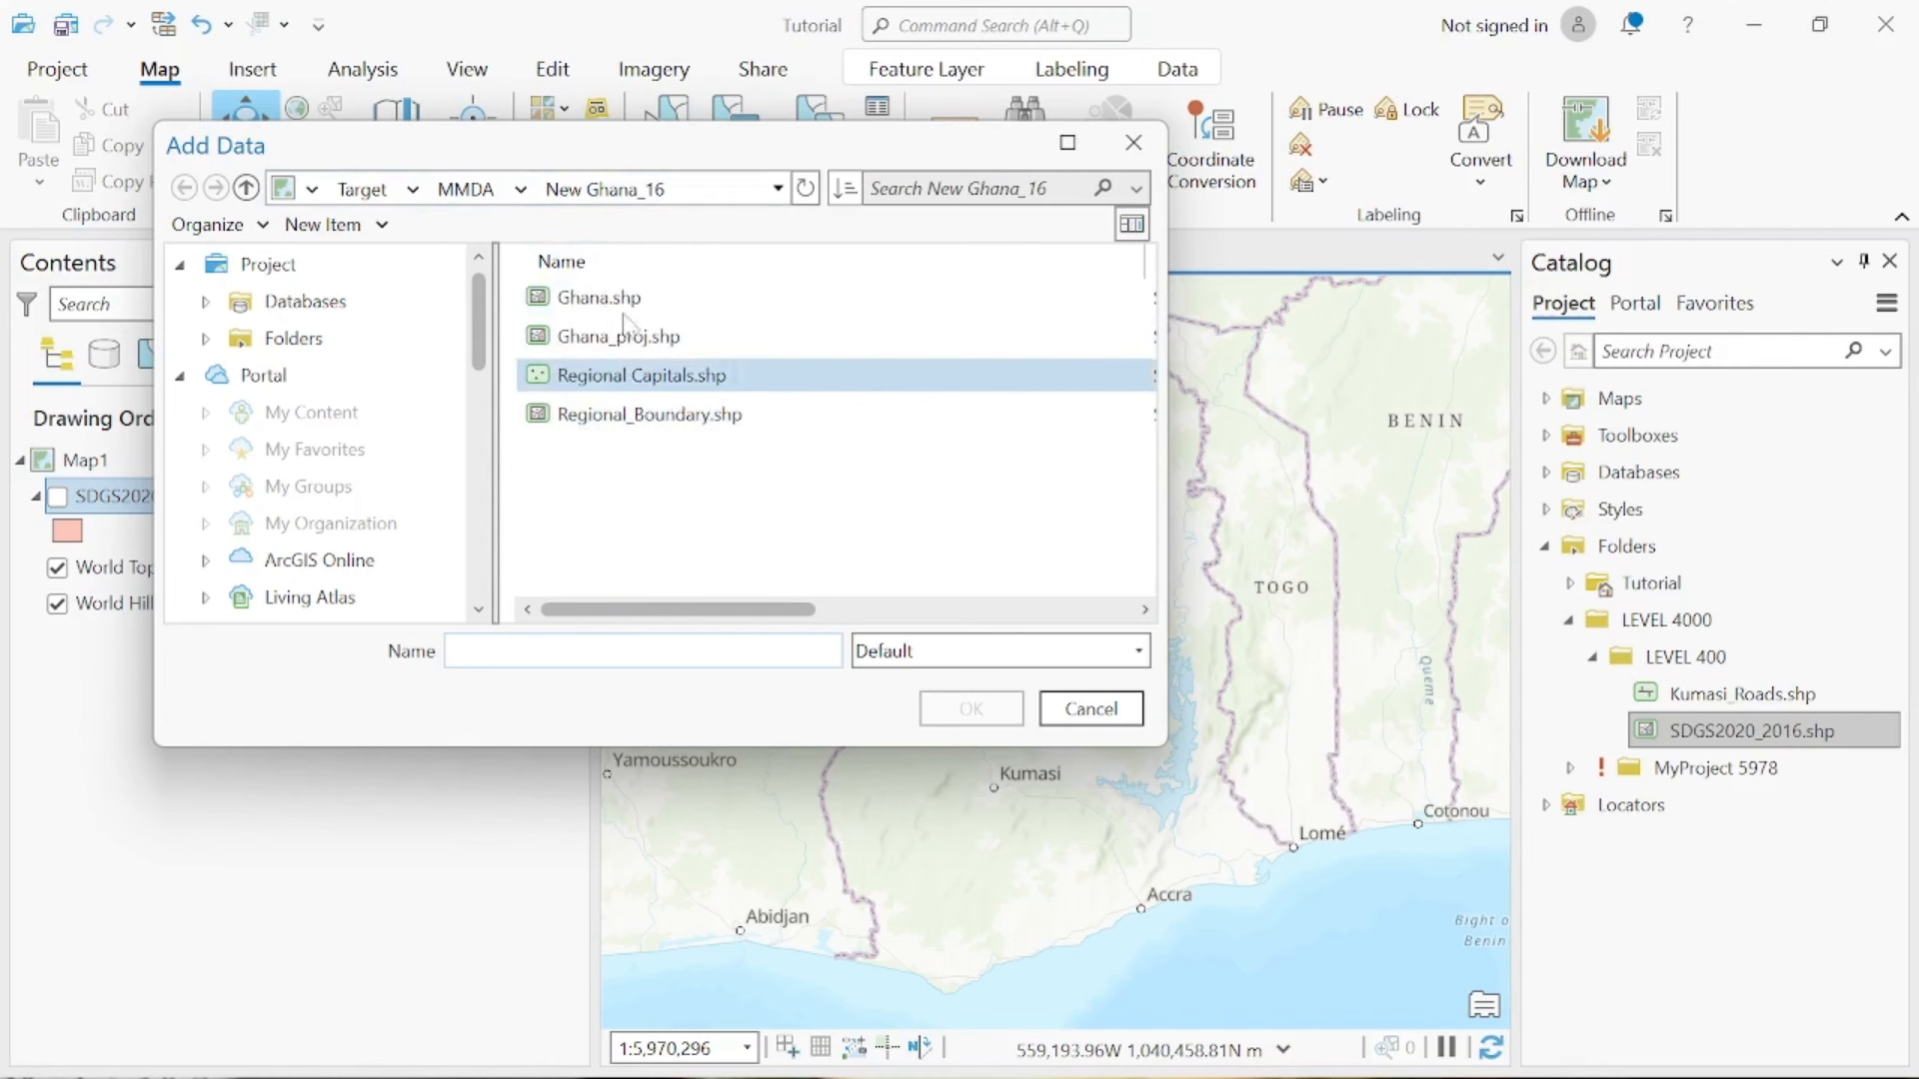
{"action": "left_click", "coordinate": [697, 417]}
{"action": "left_click", "coordinate": [977, 710]}
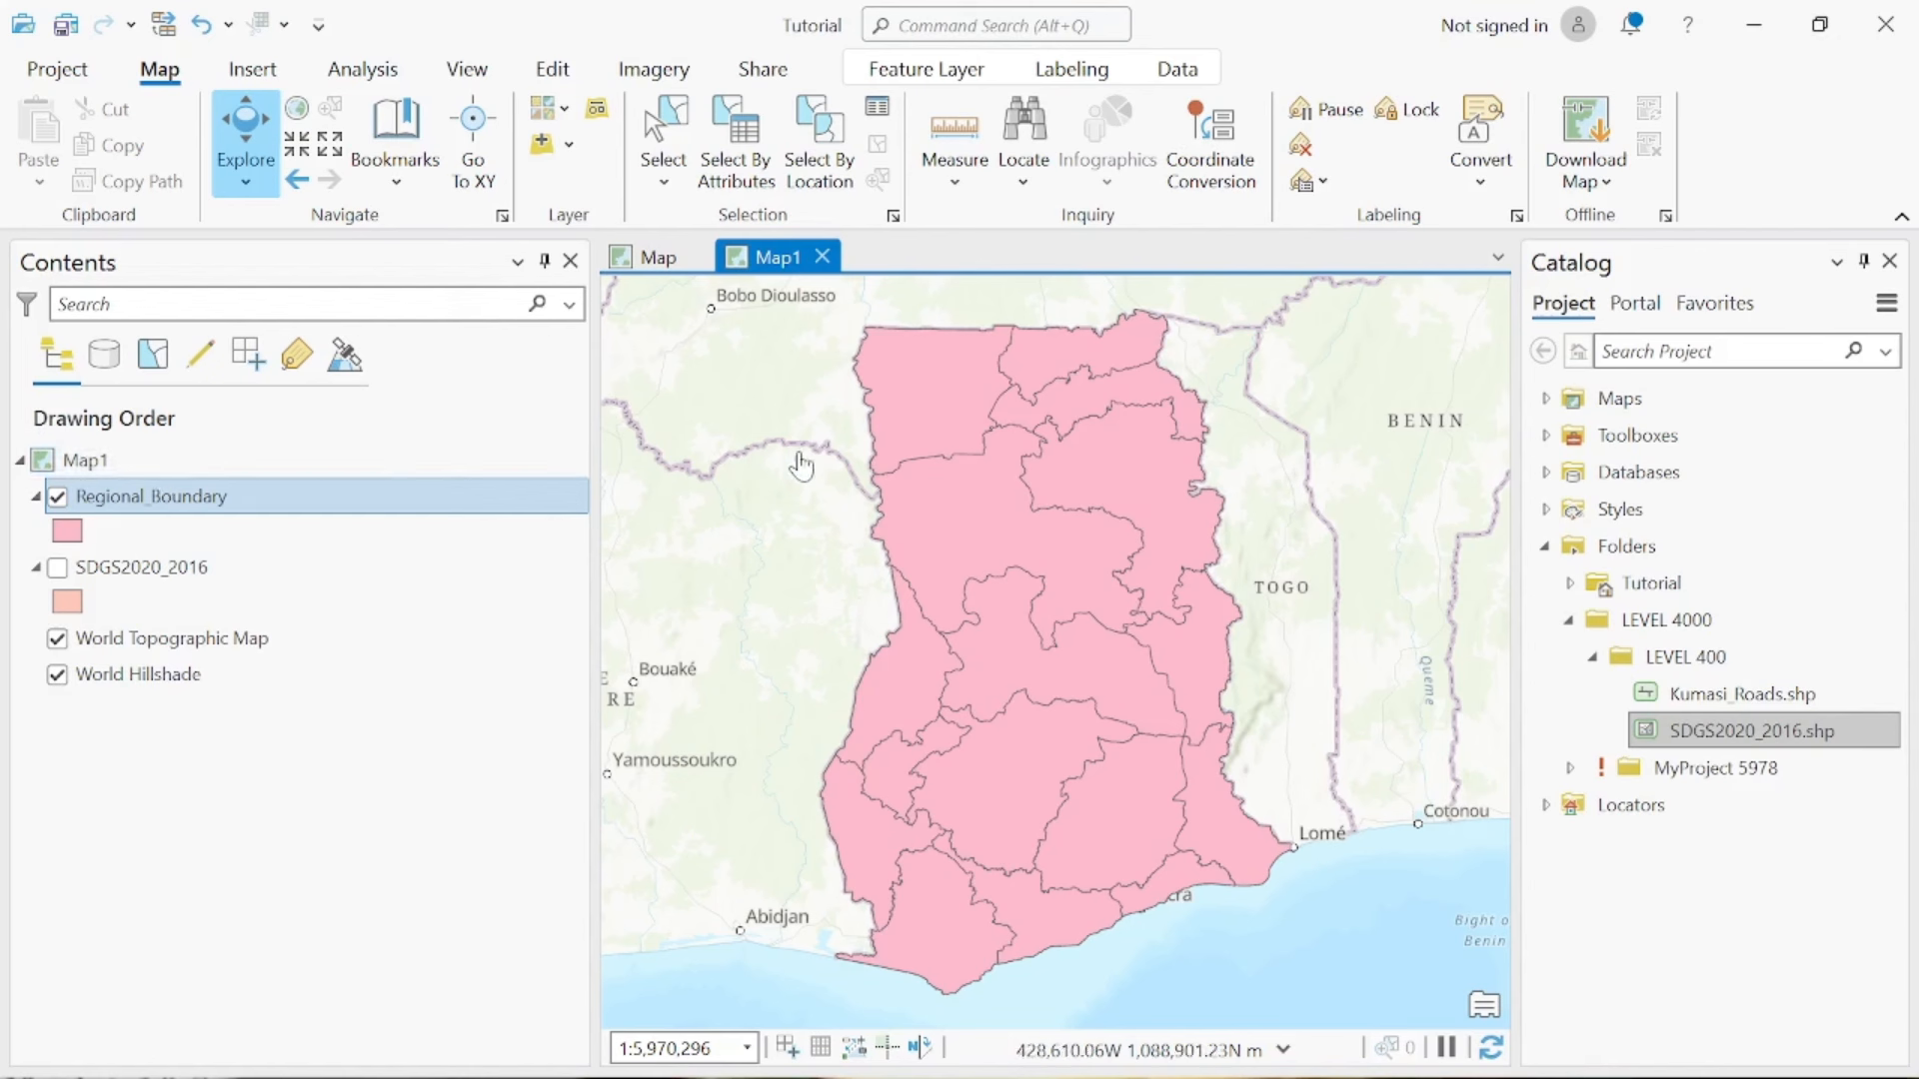
Select the coastal Central region polygon of Regional_Boundary on the map and open the layer's attribute table
{"action": "left_click", "coordinate": [689, 131]}
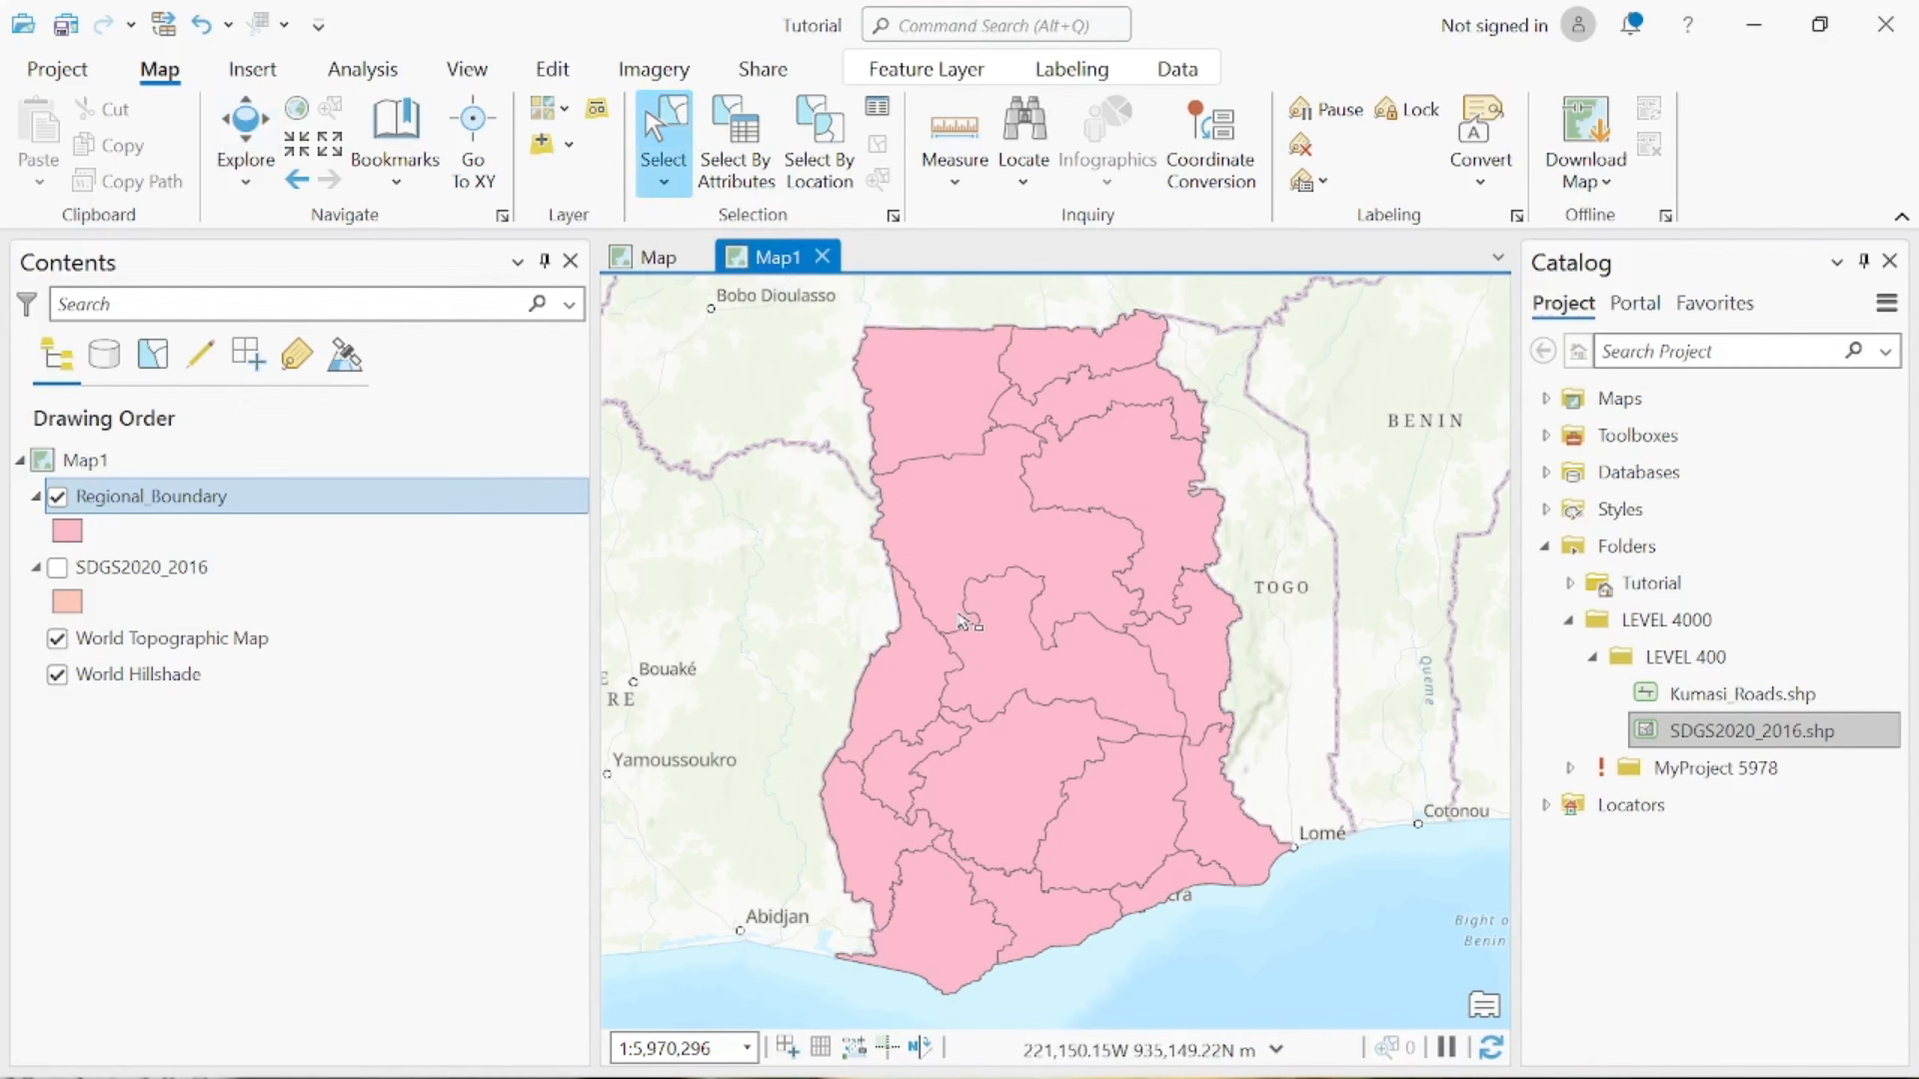
{"action": "left_click", "coordinate": [1030, 903]}
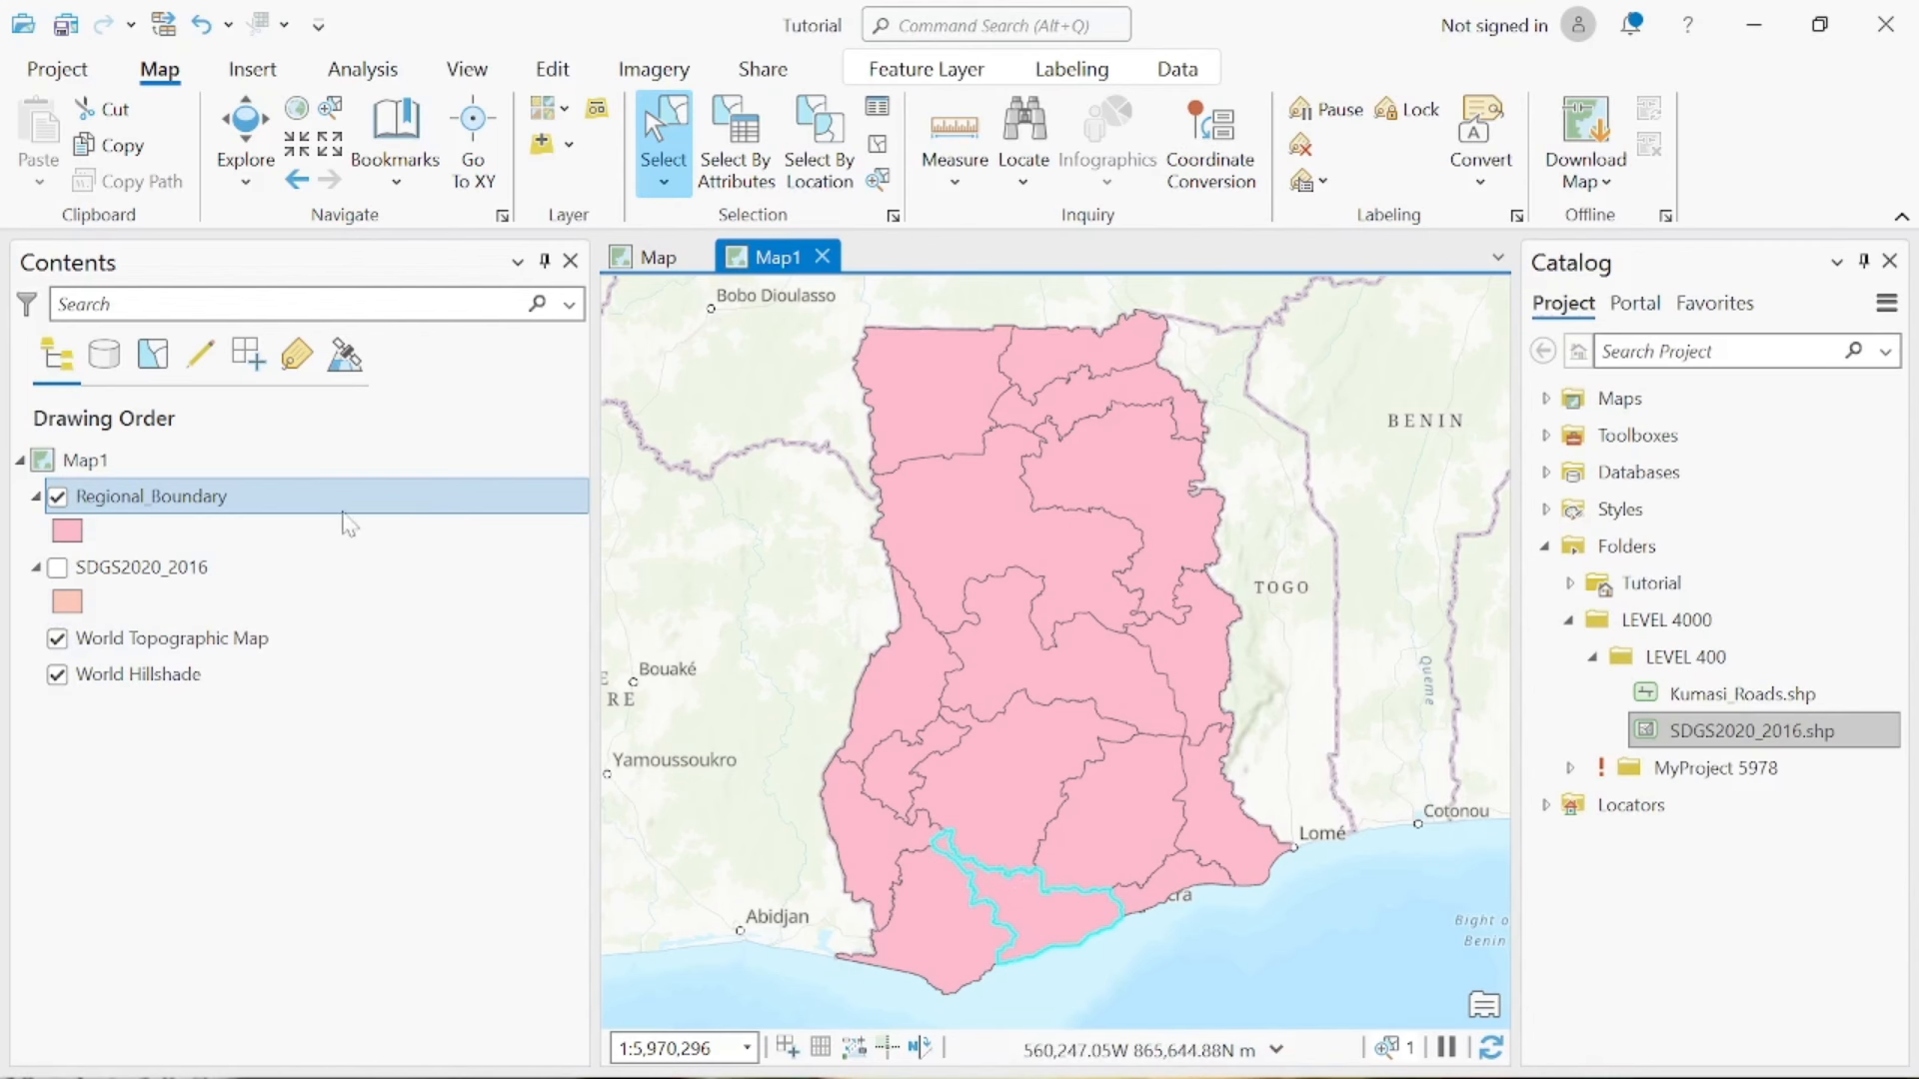
{"action": "right_click", "coordinate": [217, 505]}
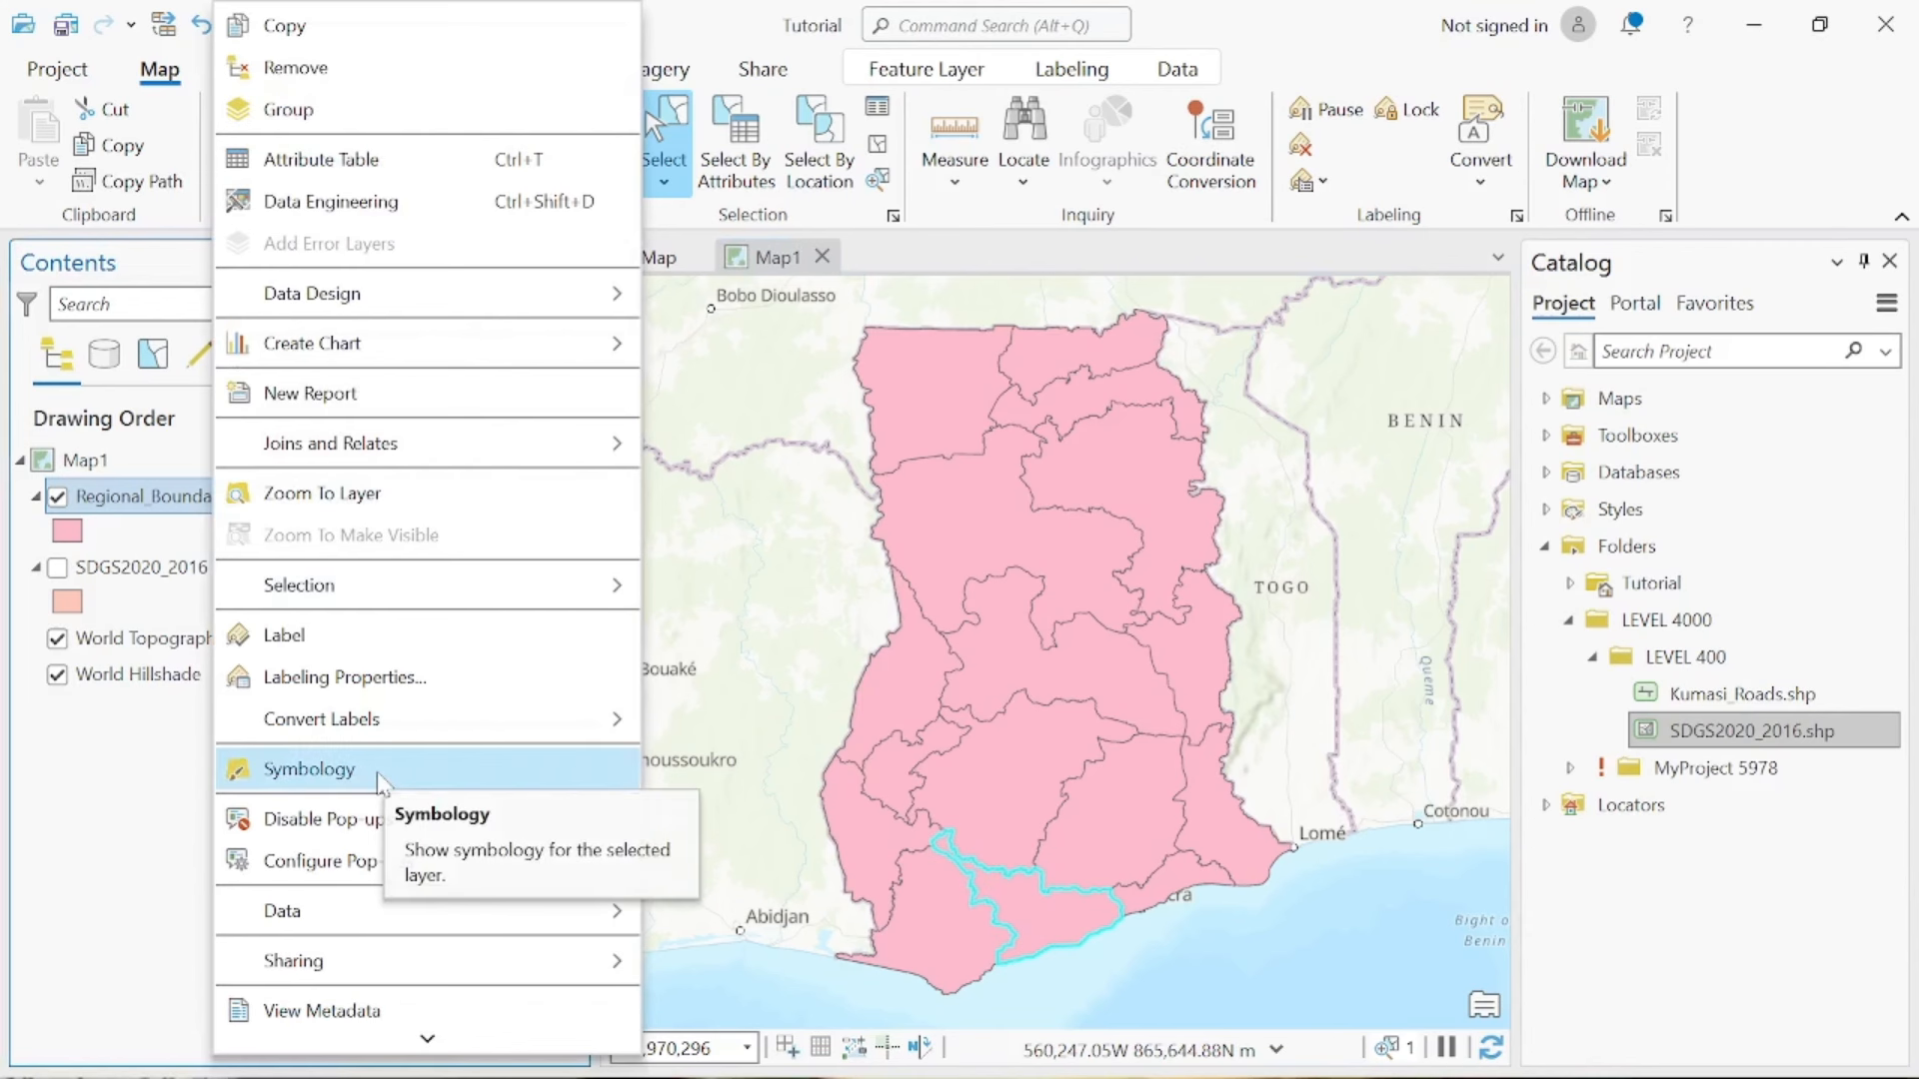
{"action": "left_click", "coordinate": [330, 162]}
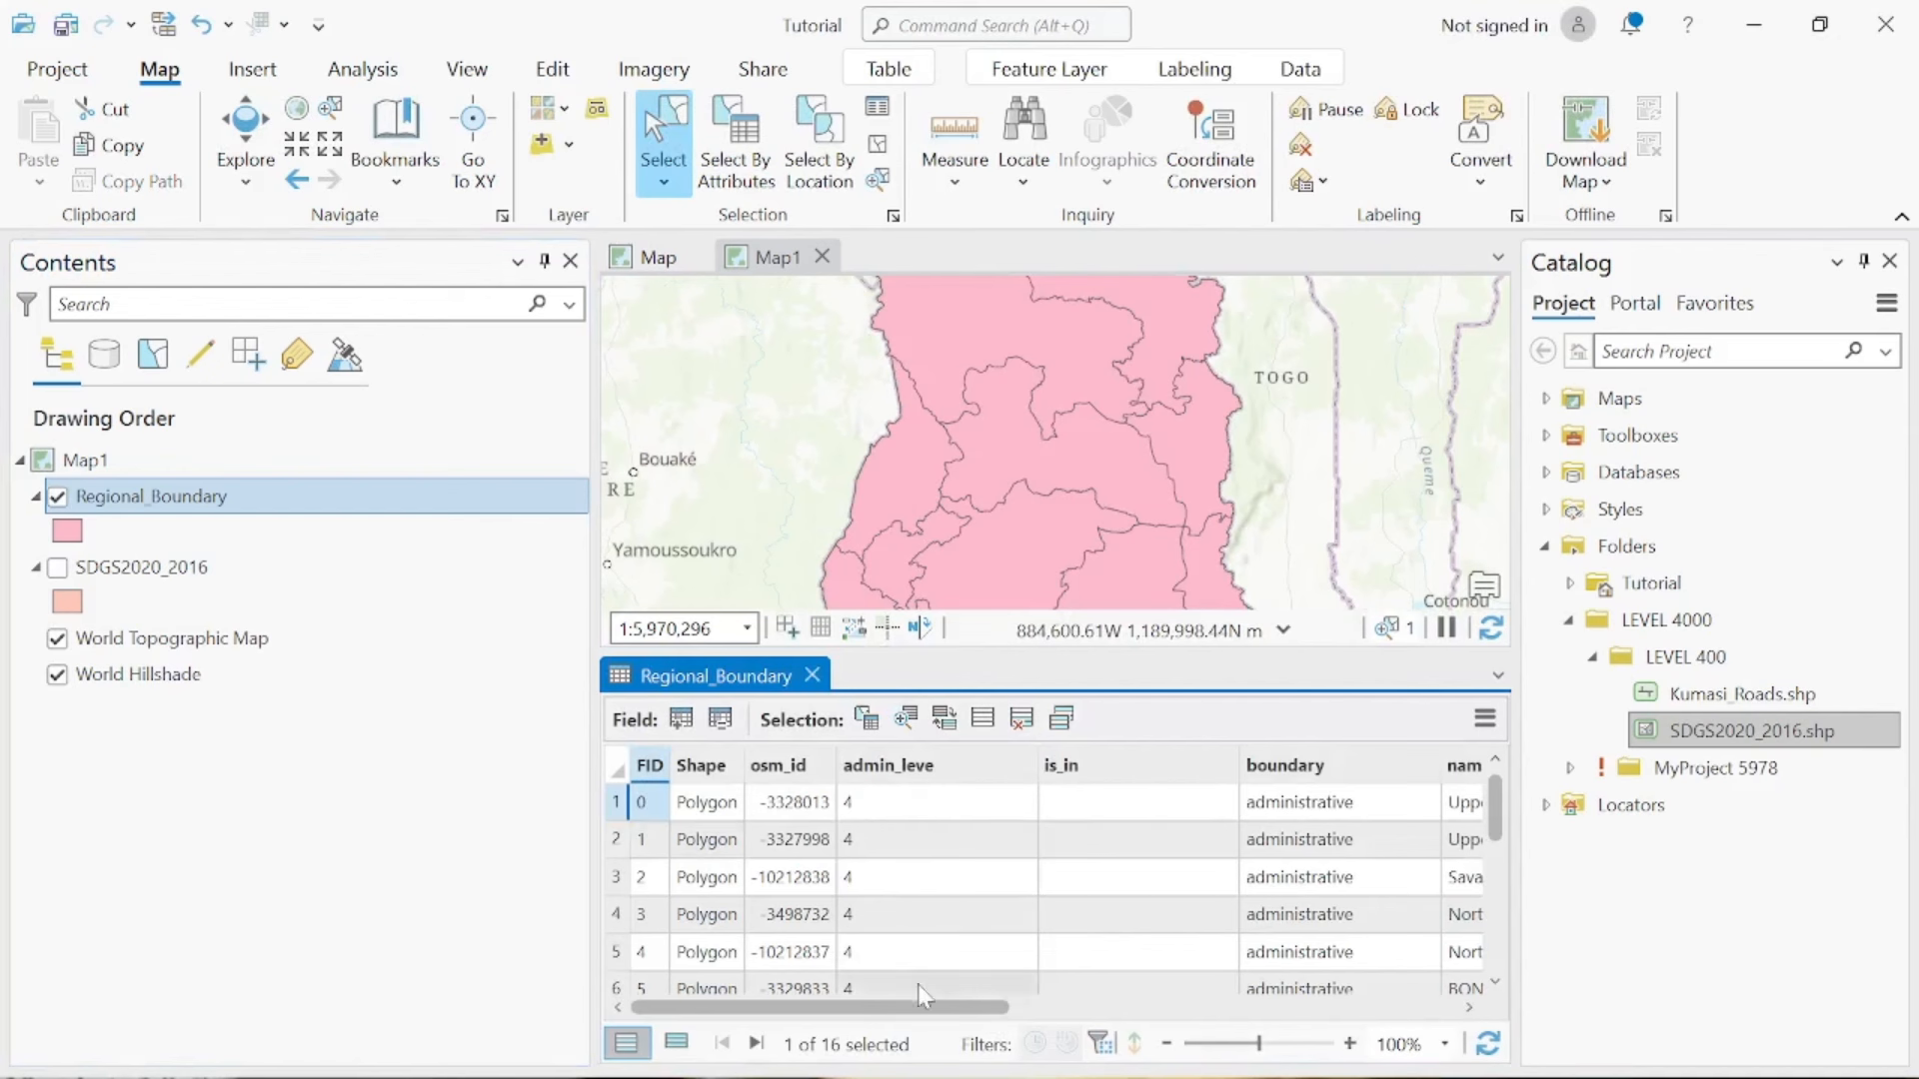
Find the Central region's record in the table, highlight rows 16, 14 and 15 one after another, and close the table
{"action": "left_click_drag", "start_coordinate": [920, 1015], "coordinate": [1135, 1015]}
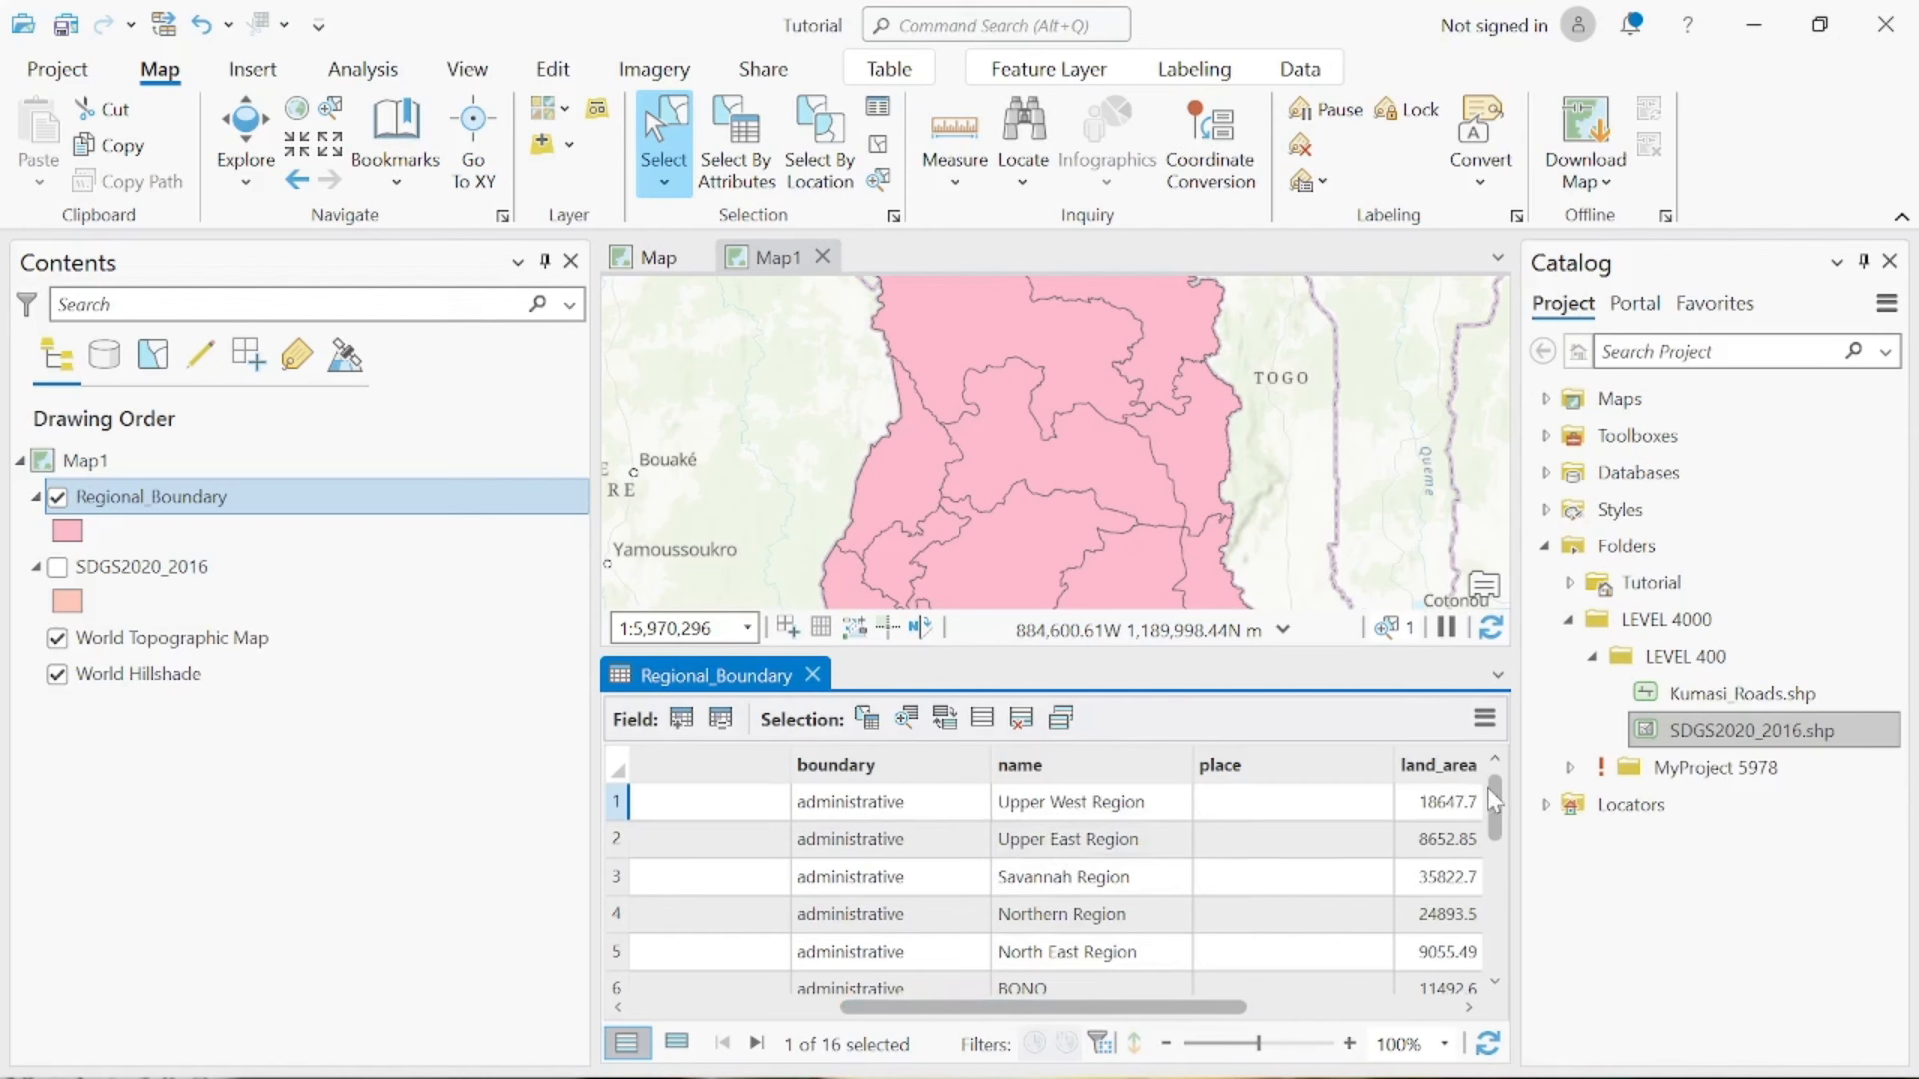
{"action": "left_click_drag", "start_coordinate": [1497, 807], "coordinate": [1450, 1017]}
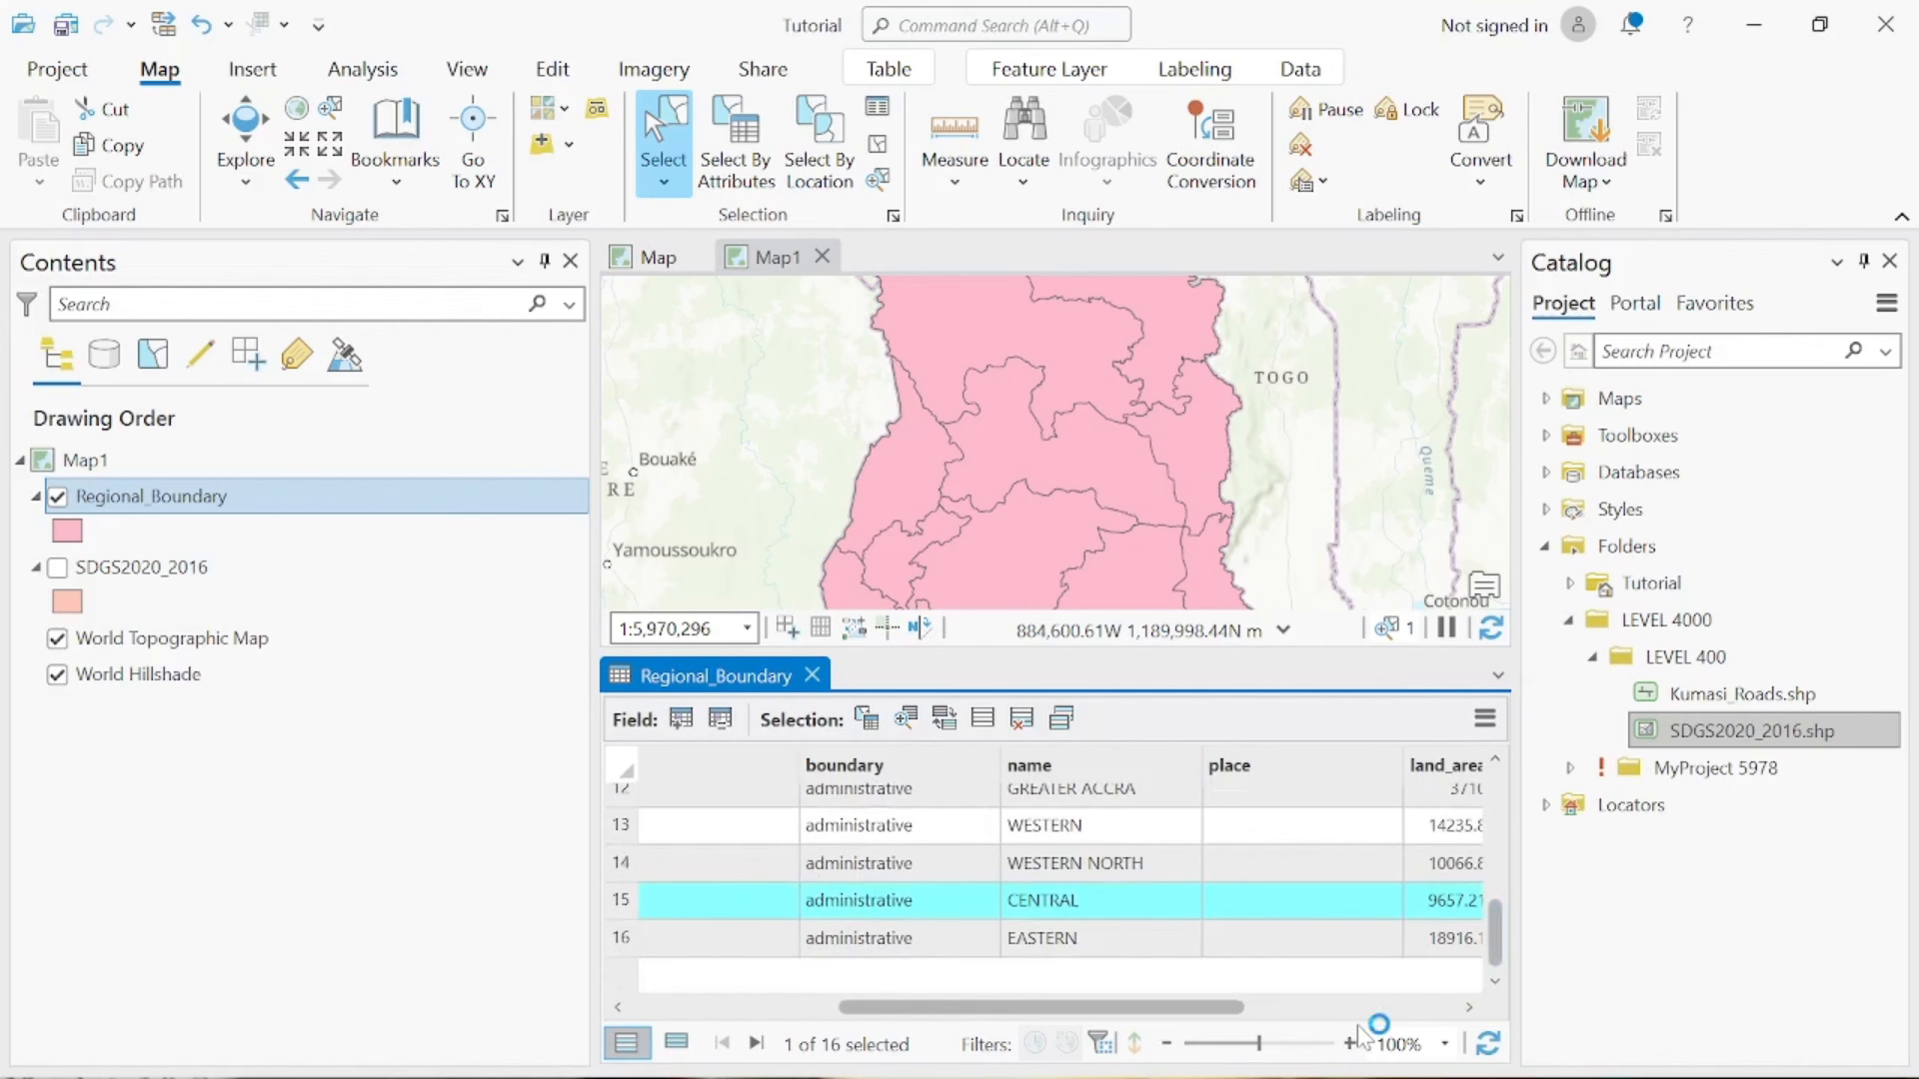
{"action": "left_click_drag", "start_coordinate": [1222, 1008], "coordinate": [1012, 1008]}
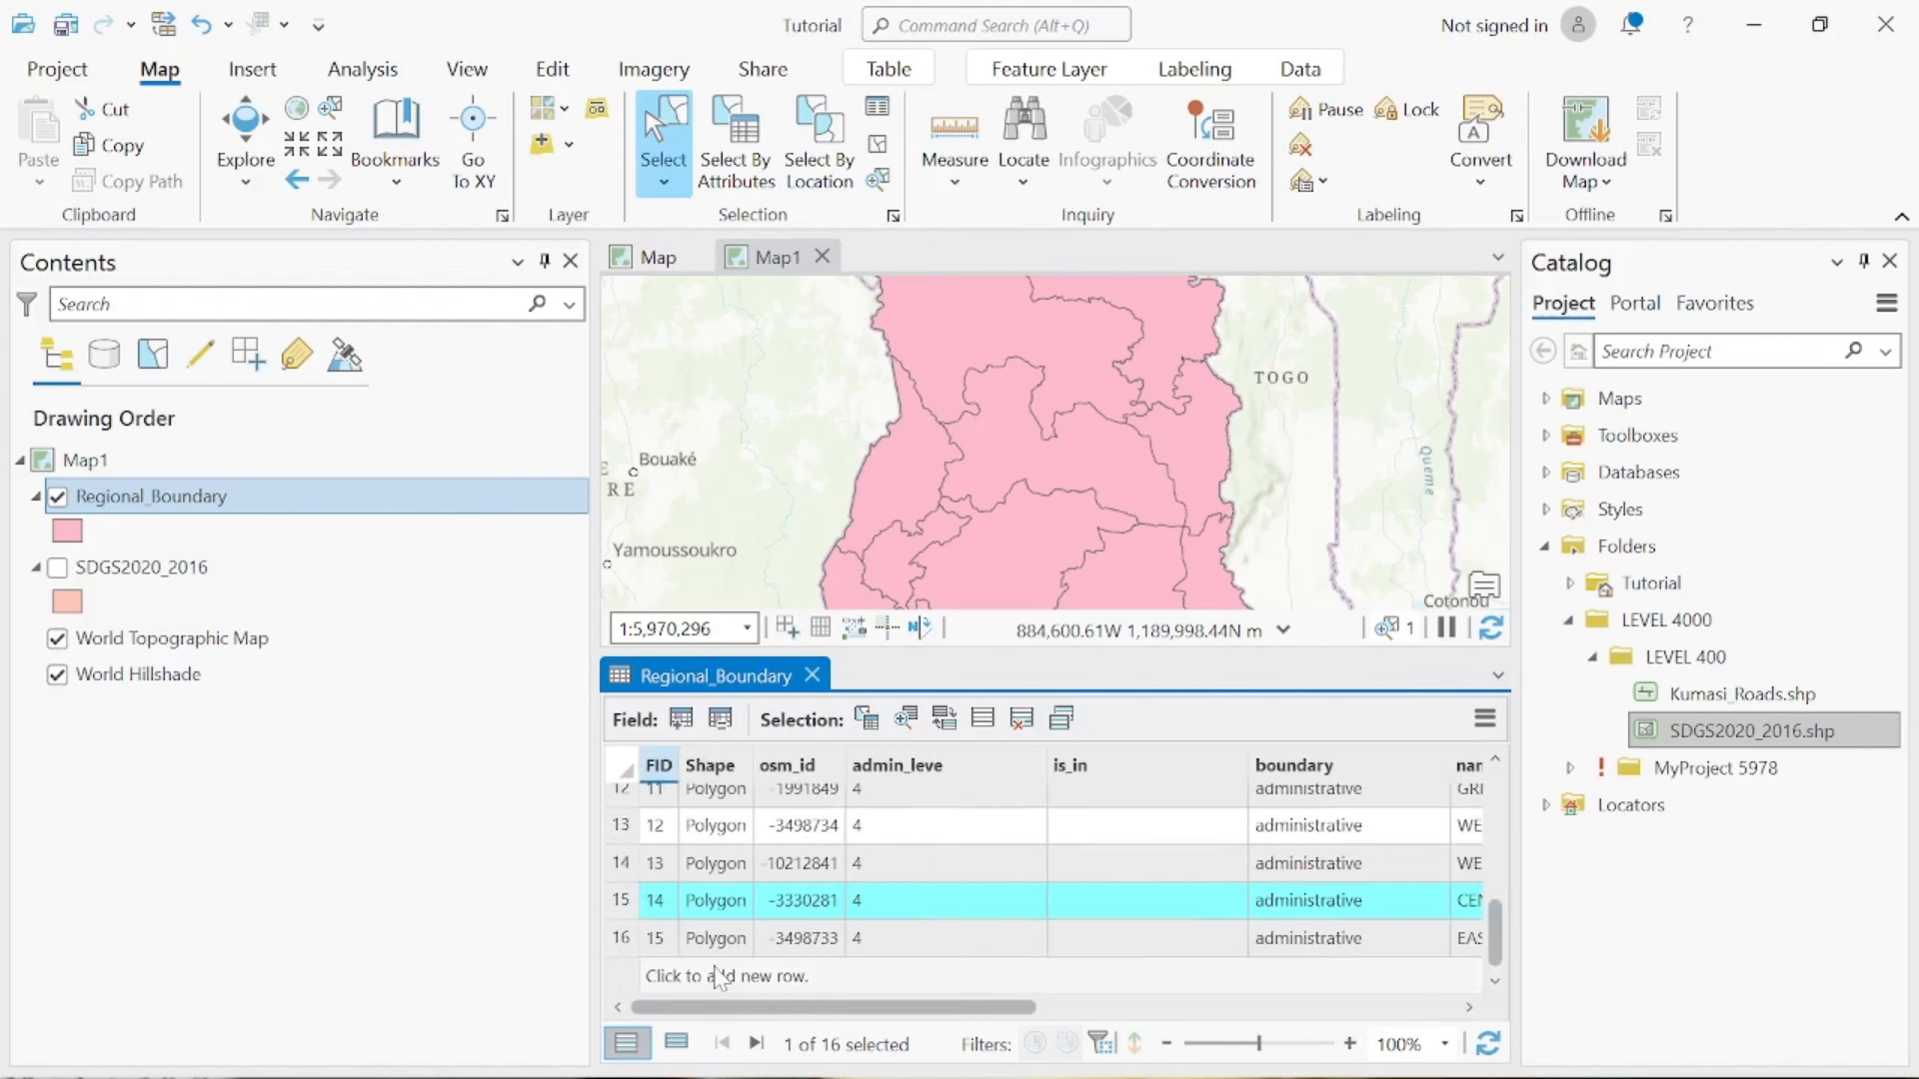
{"action": "left_click", "coordinate": [622, 939]}
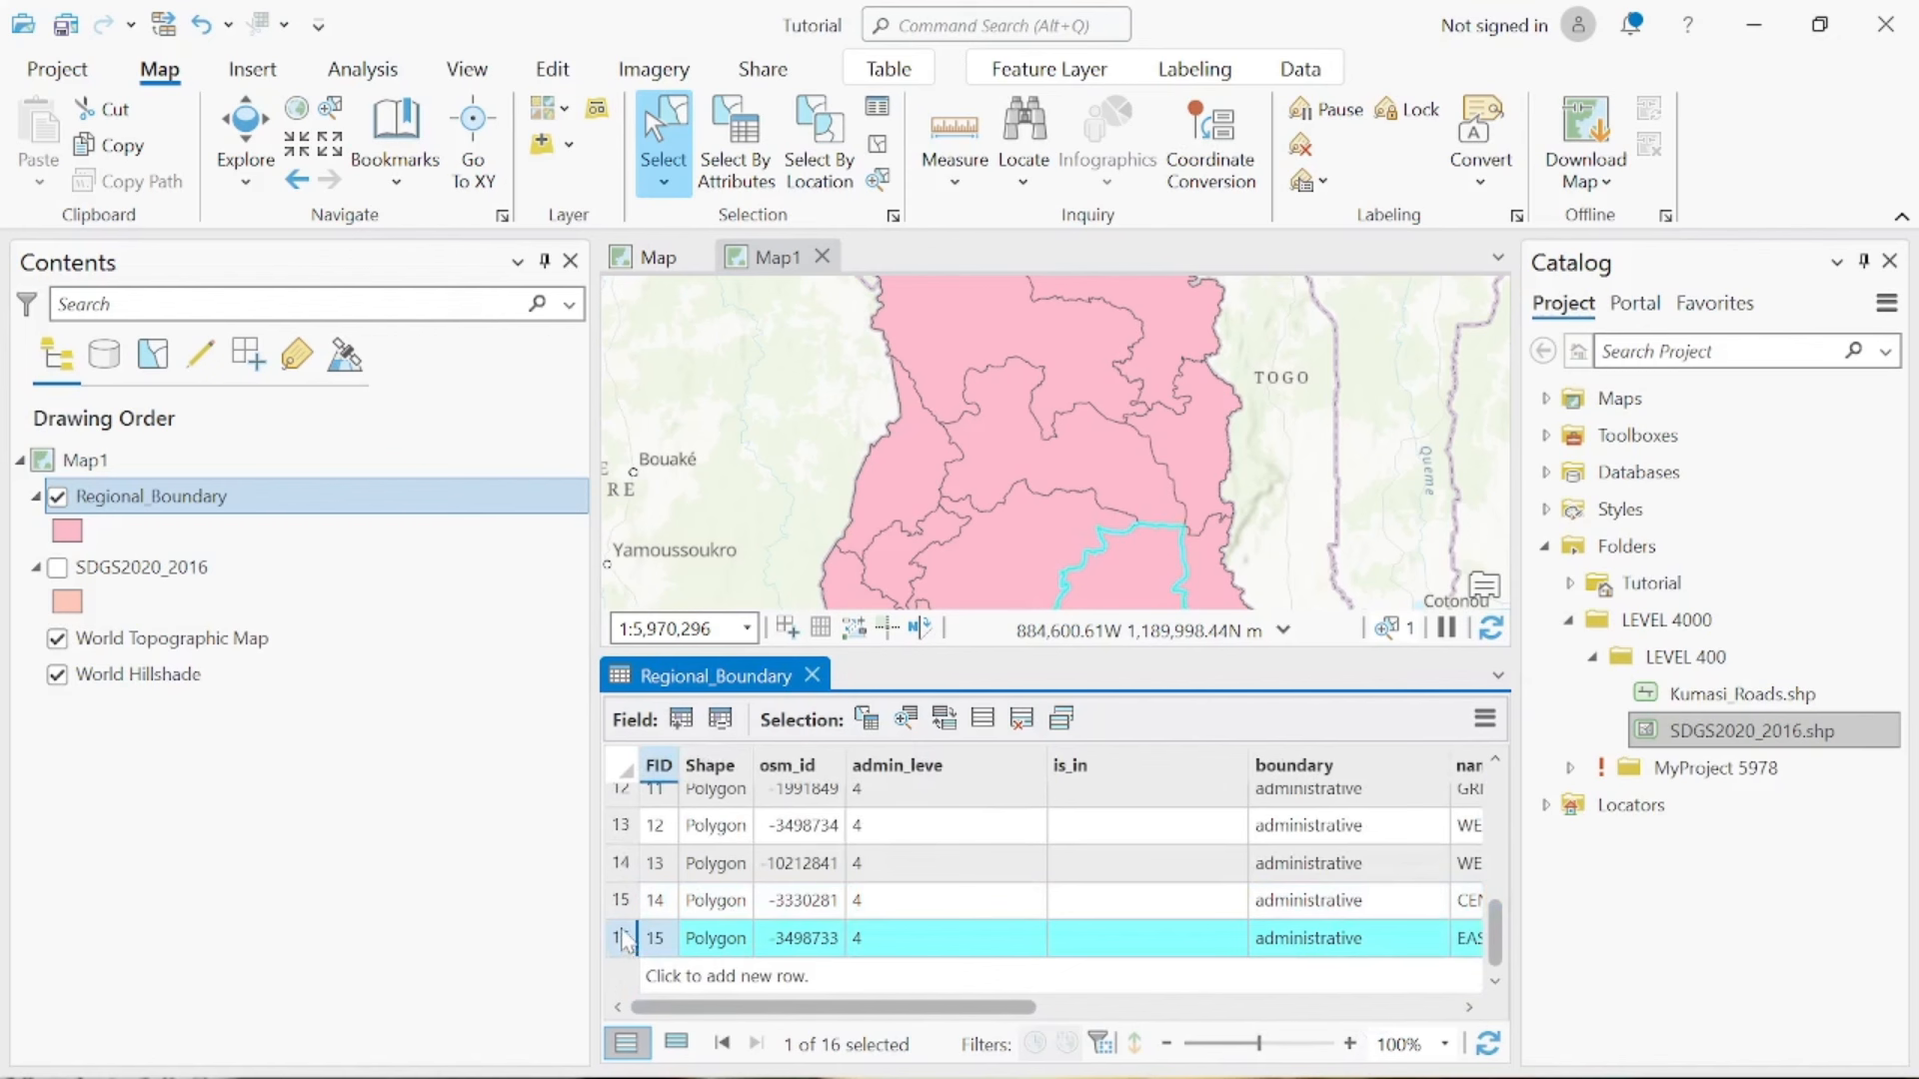
{"action": "left_click", "coordinate": [622, 865]}
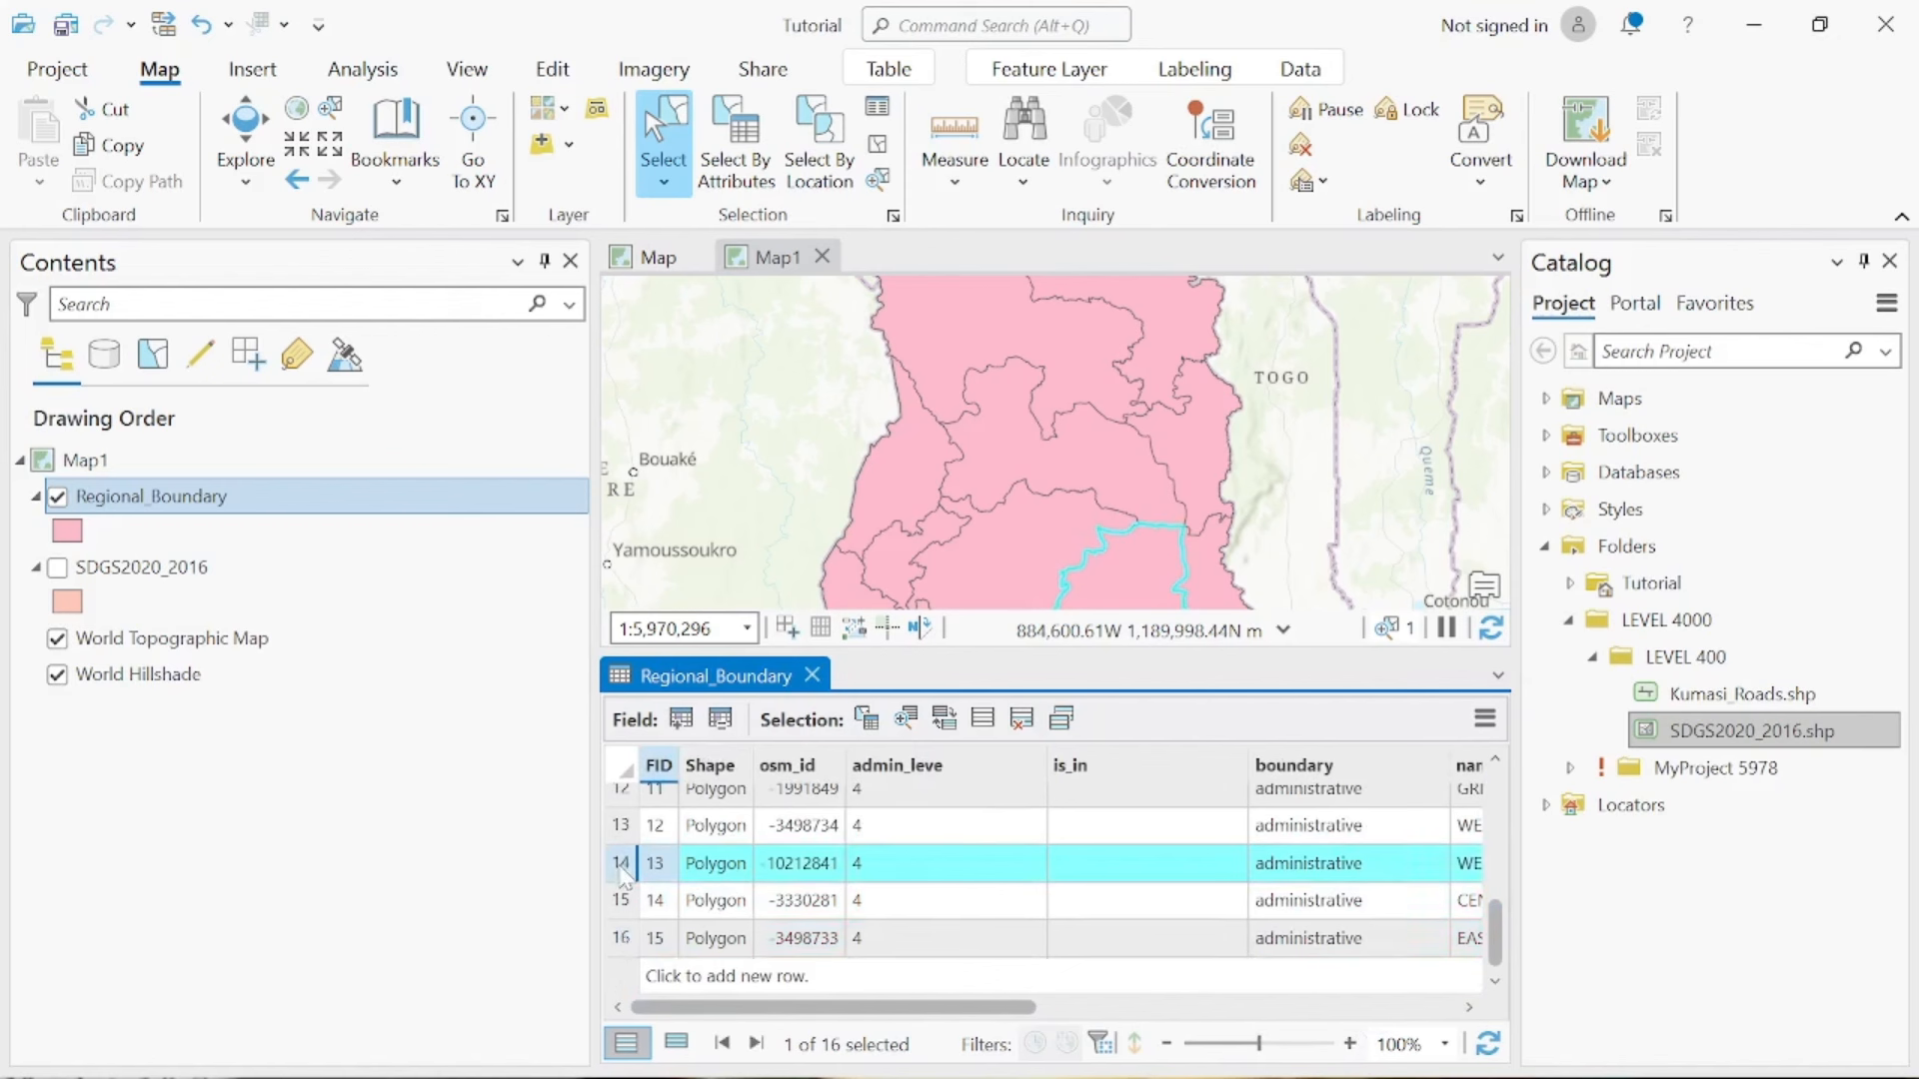
{"action": "left_click", "coordinate": [622, 903]}
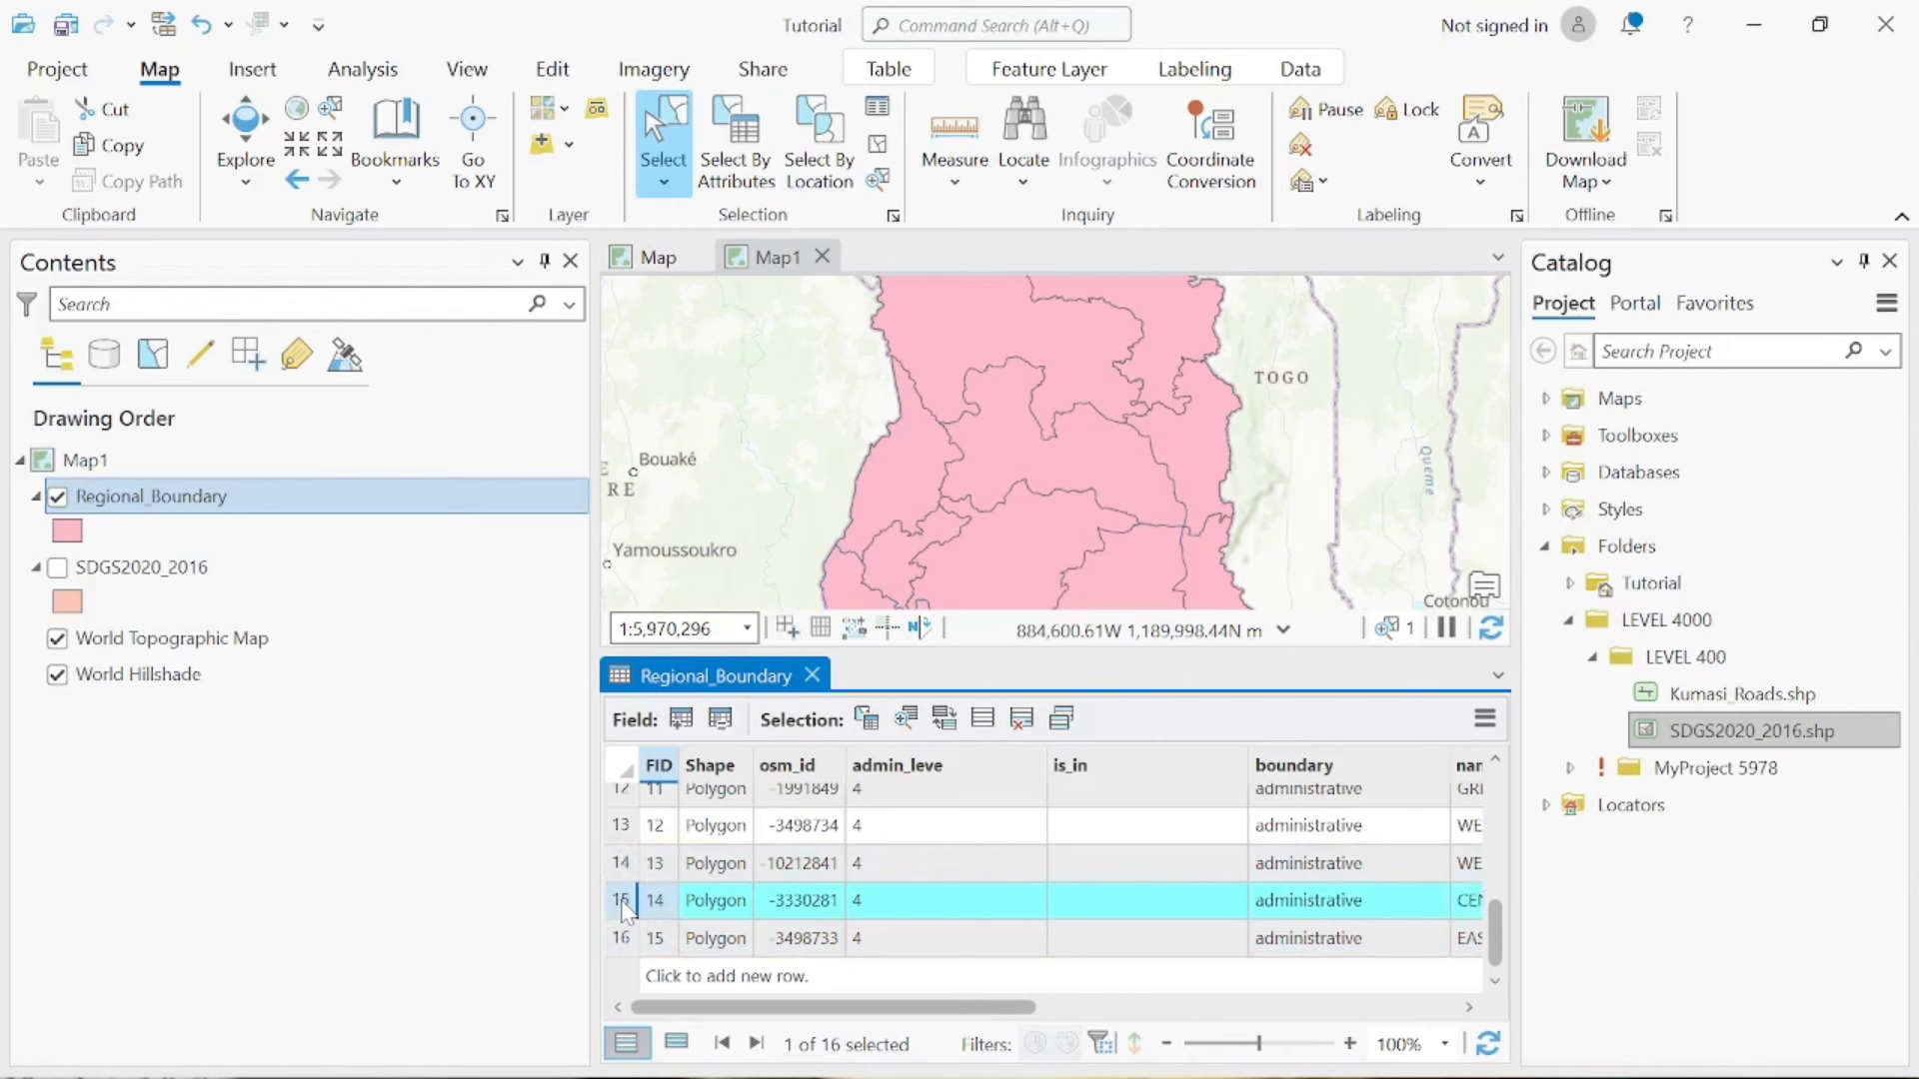
{"action": "left_click", "coordinate": [813, 676]}
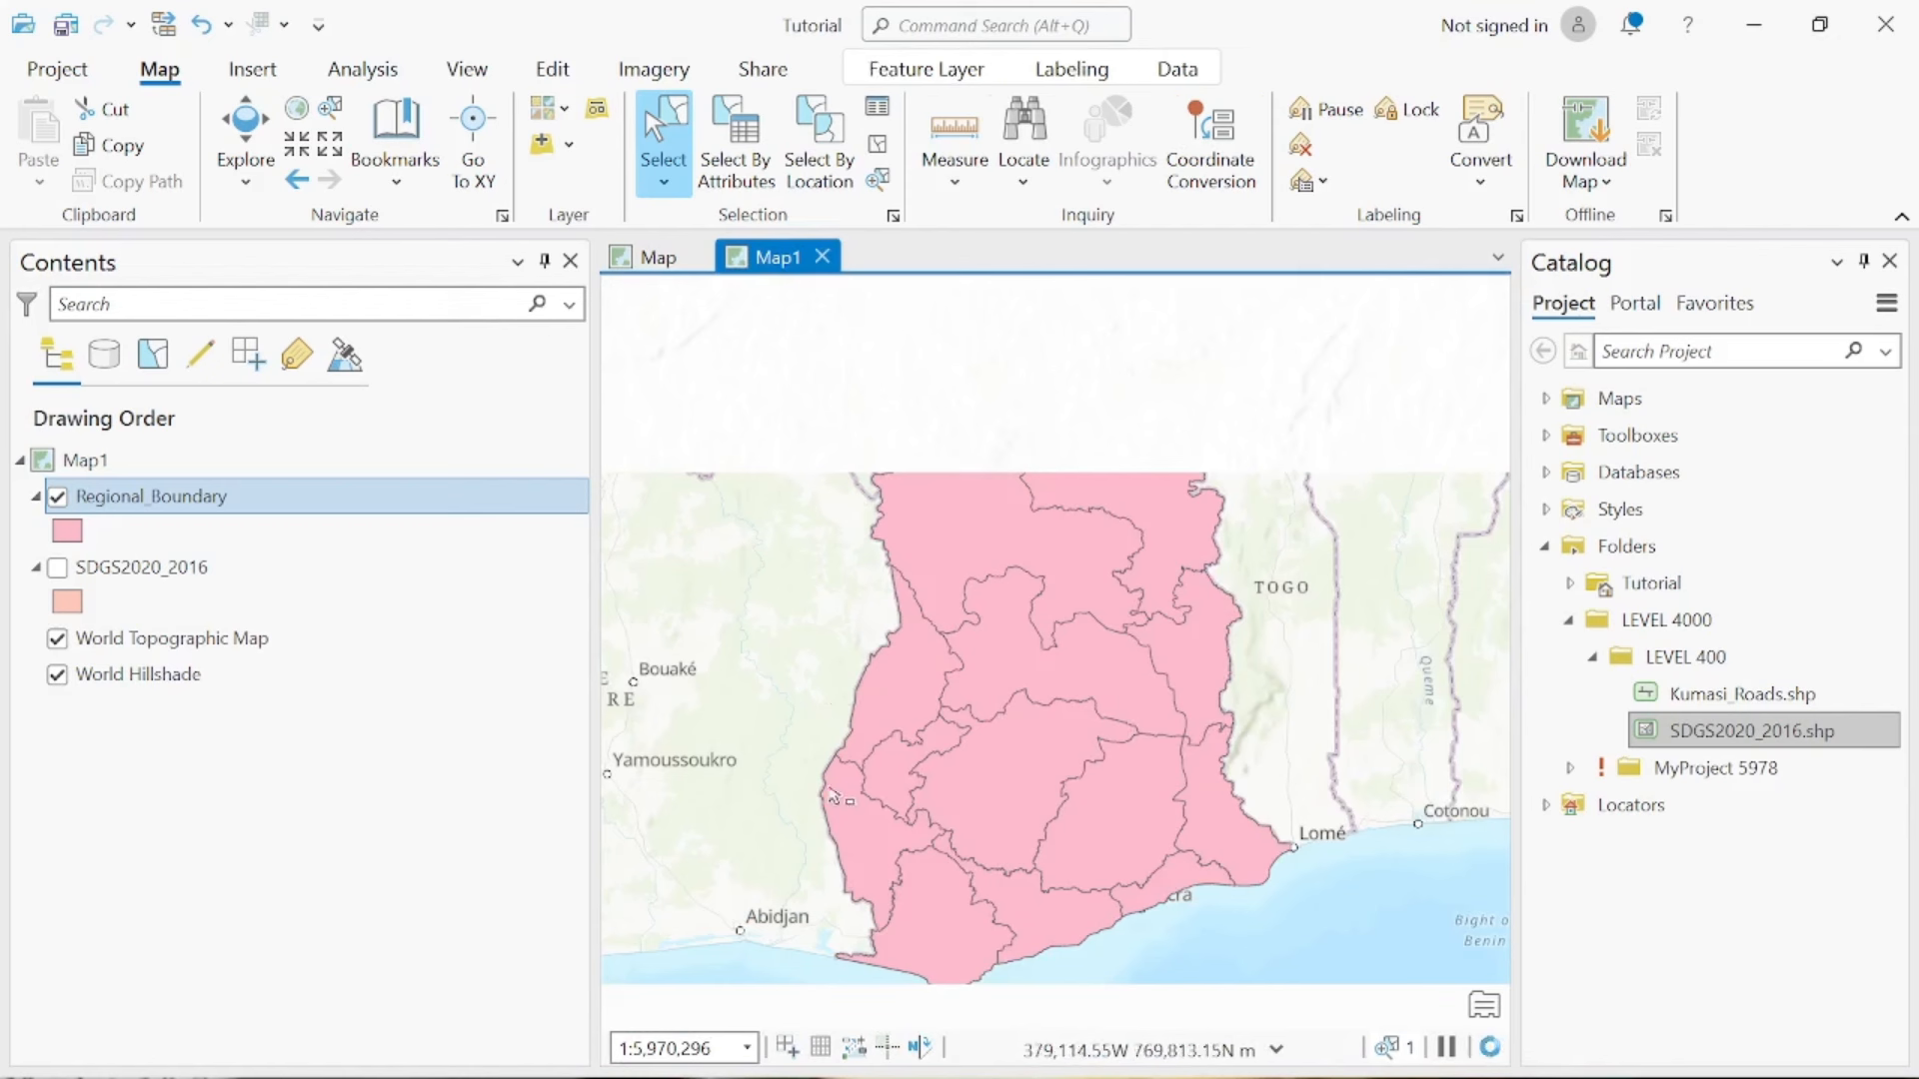
Select the Central region polygon on the map again, refresh the view and start Export Features for the Regional_Boundary layer
{"action": "left_click", "coordinate": [1037, 897]}
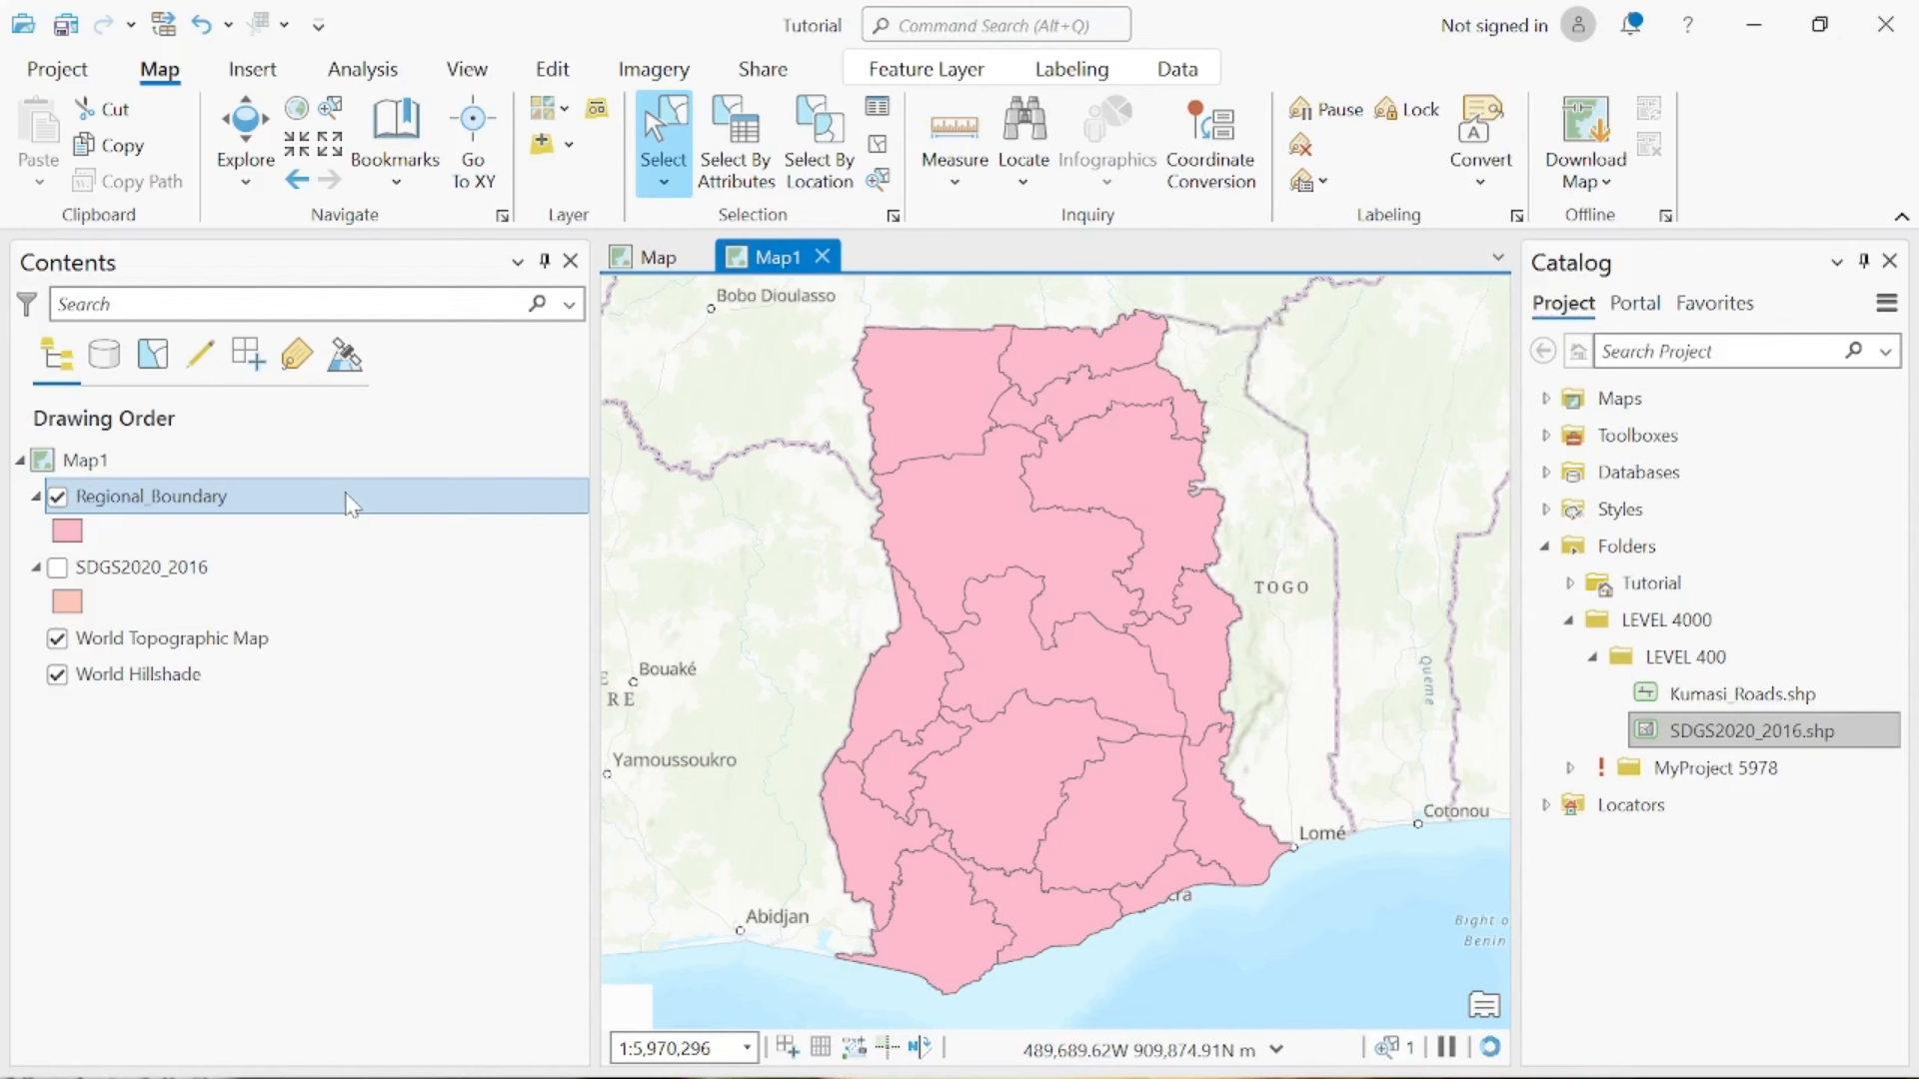
{"action": "left_click", "coordinate": [1493, 1047]}
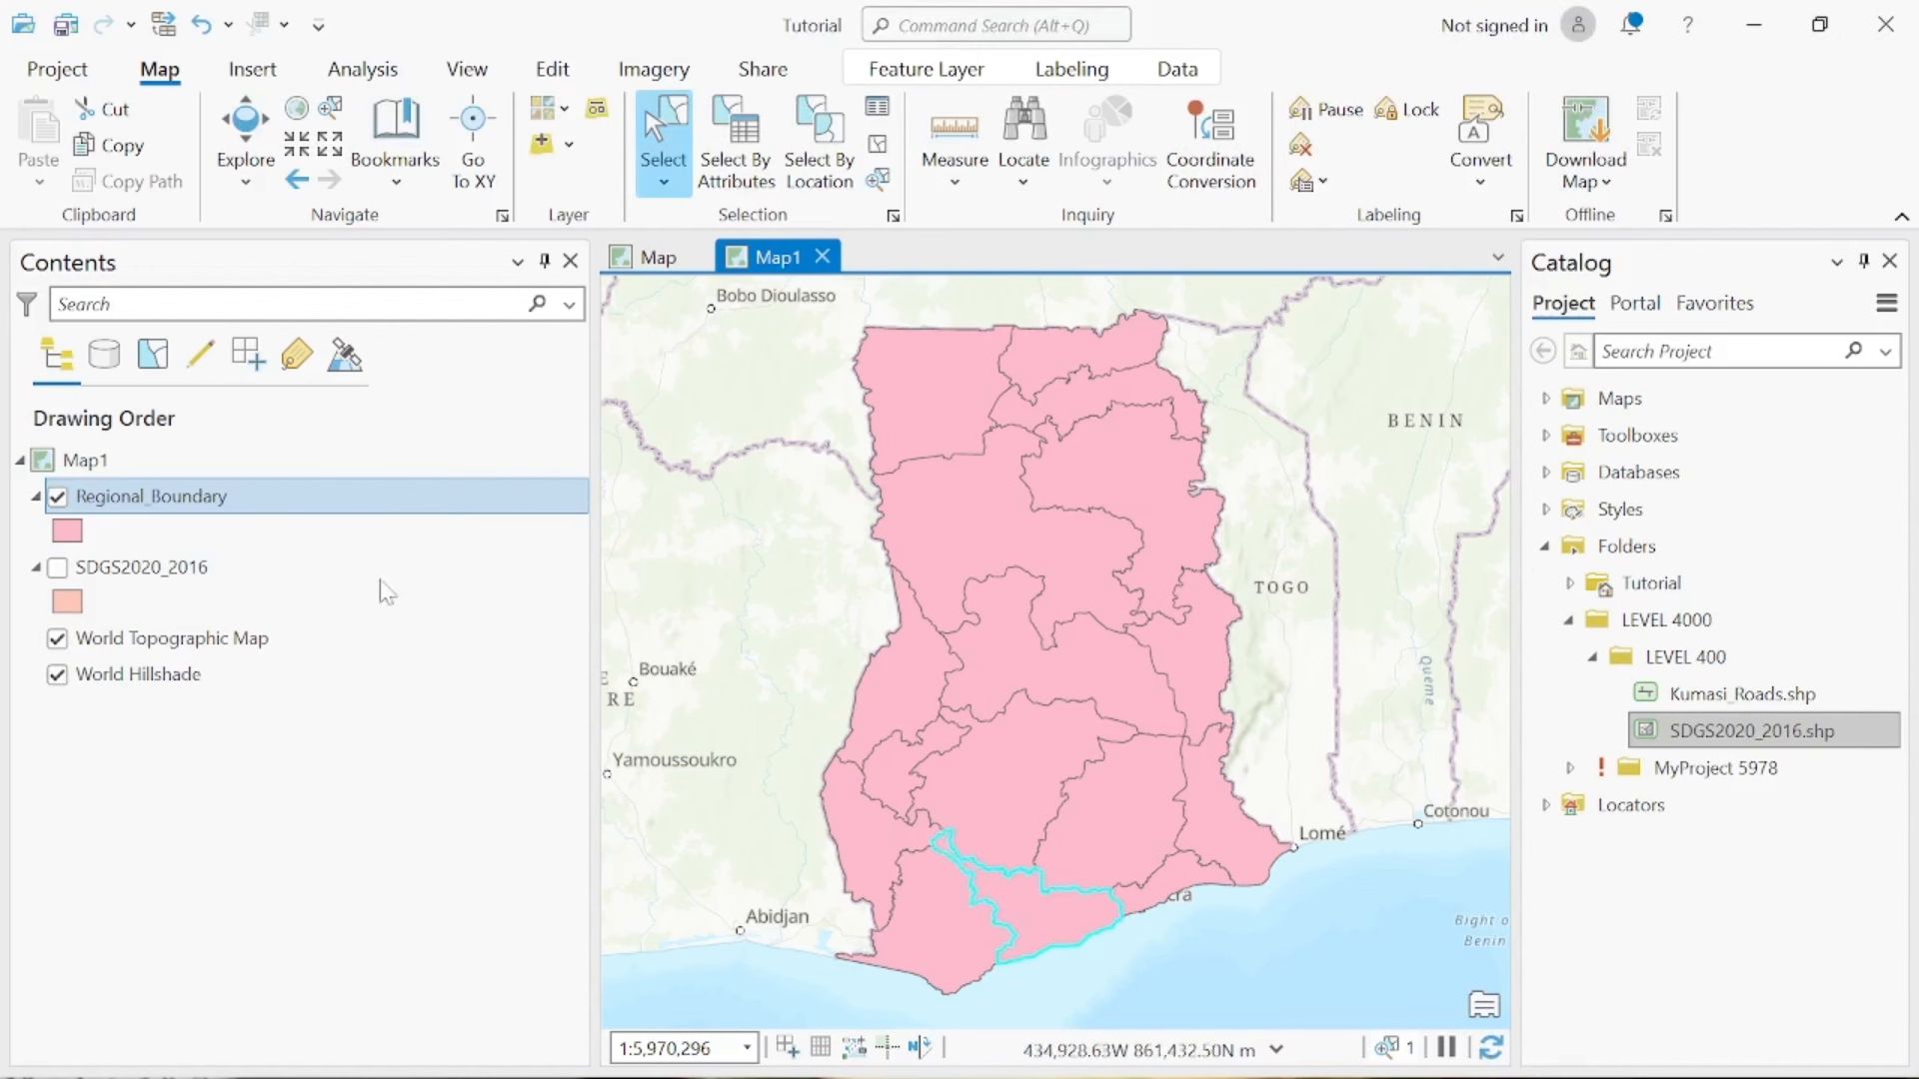
{"action": "right_click", "coordinate": [185, 507]}
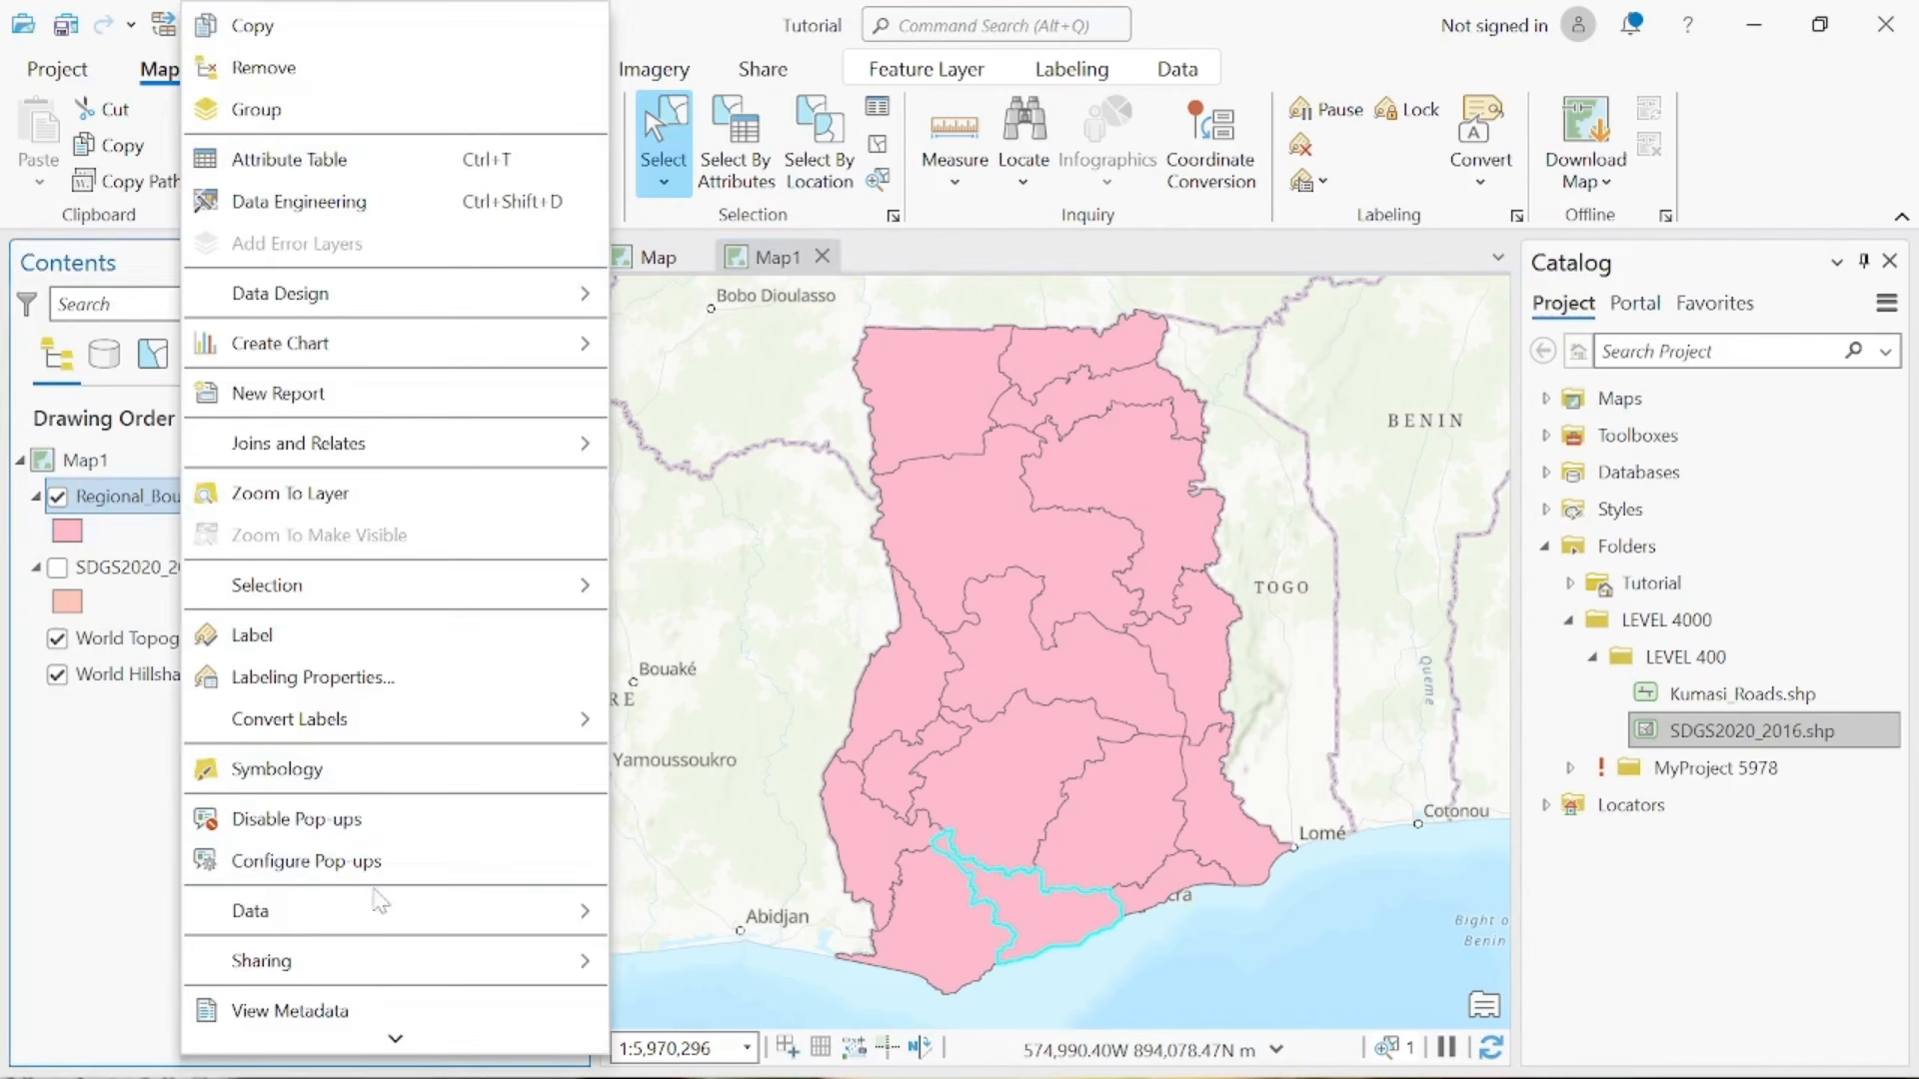
{"action": "mouse_move", "coordinate": [420, 911]}
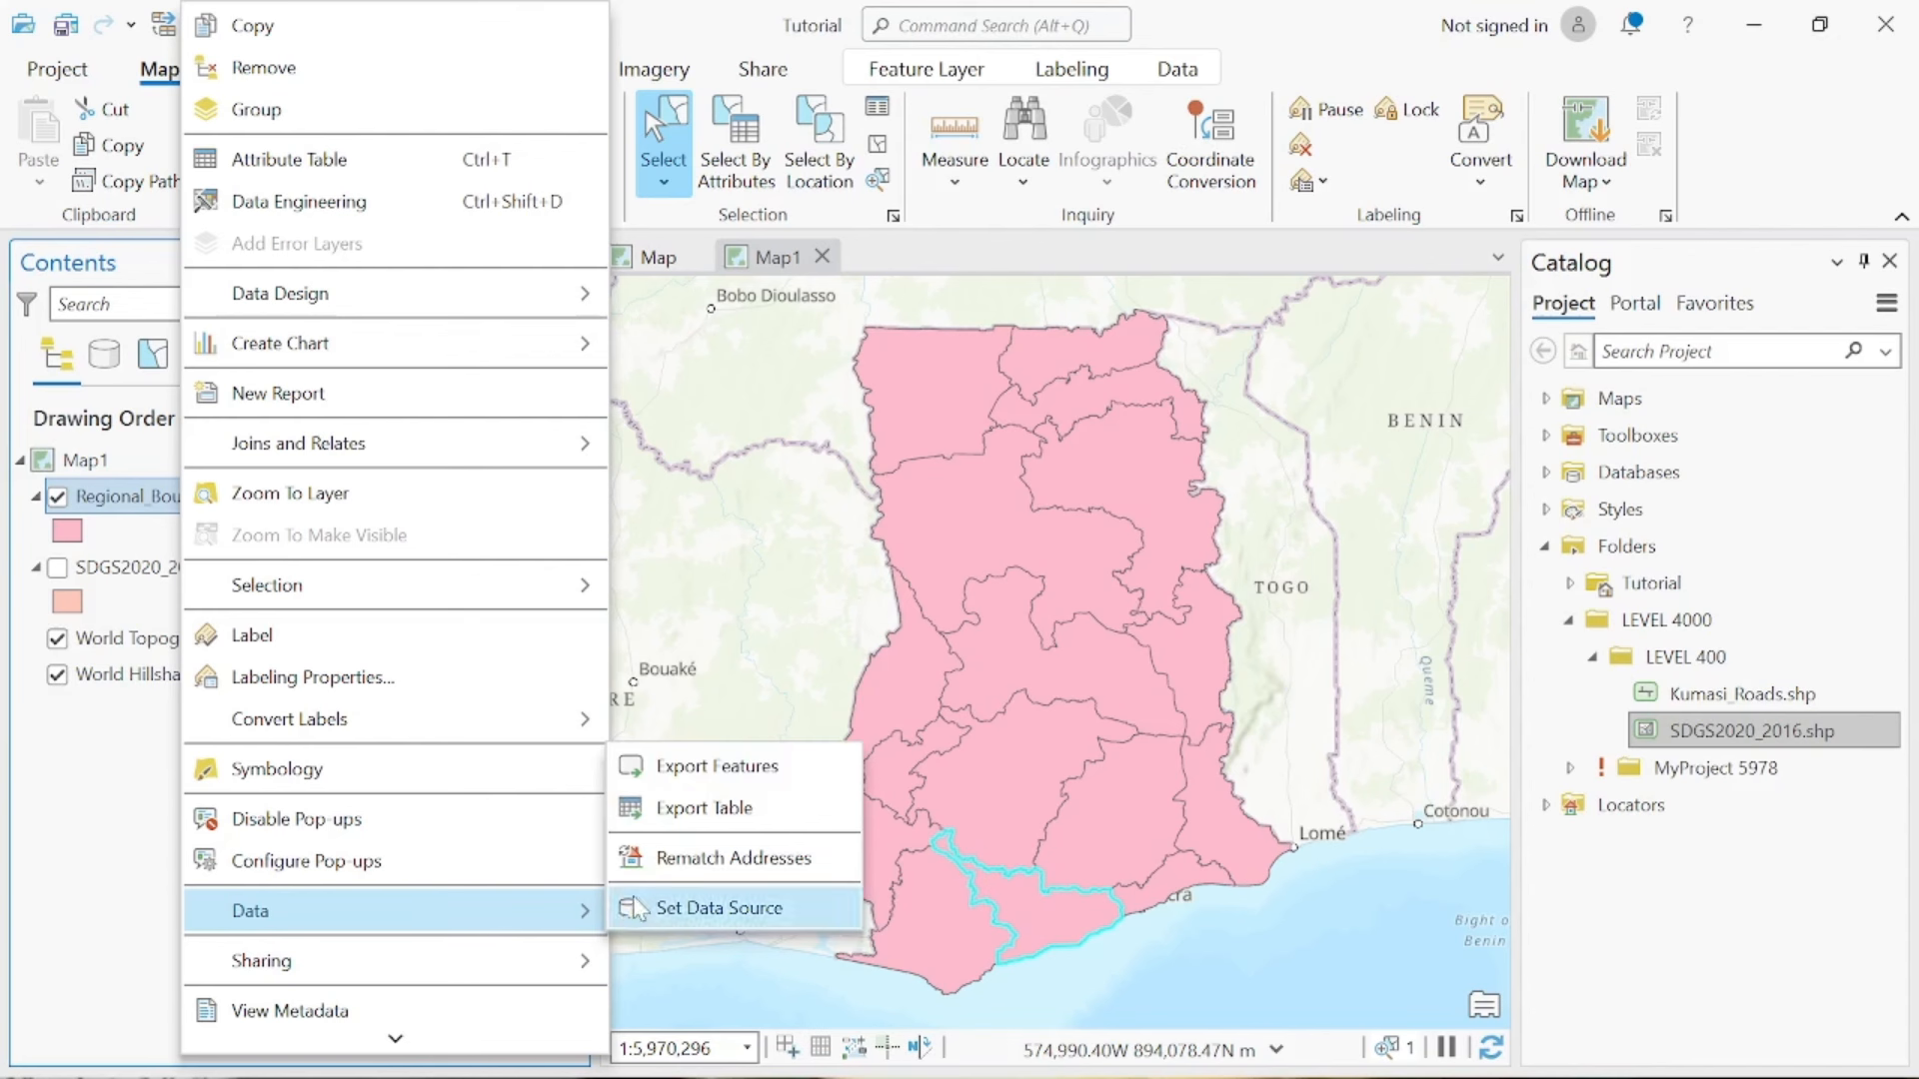
{"action": "left_click", "coordinate": [724, 780]}
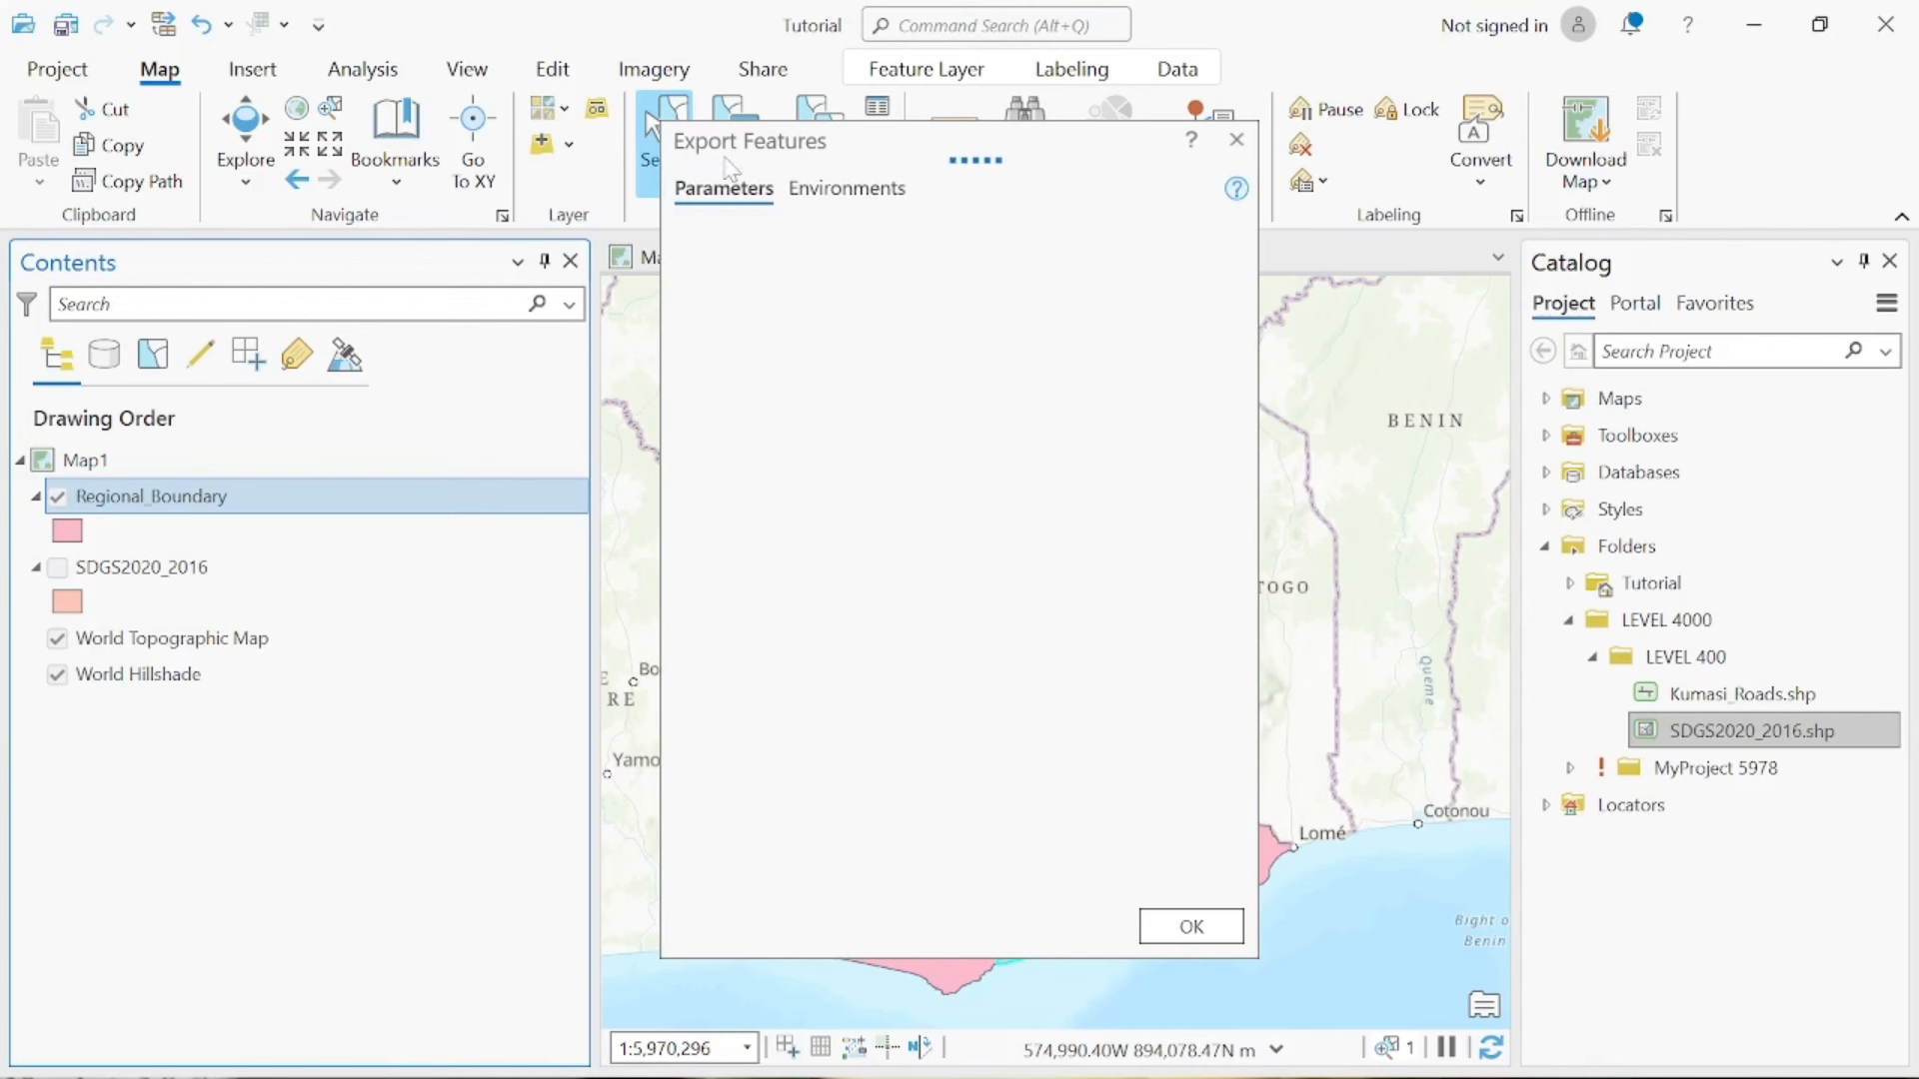
Review the export's parameters and environment settings, leaving the output coordinate options expanded
{"action": "left_click", "coordinate": [857, 192]}
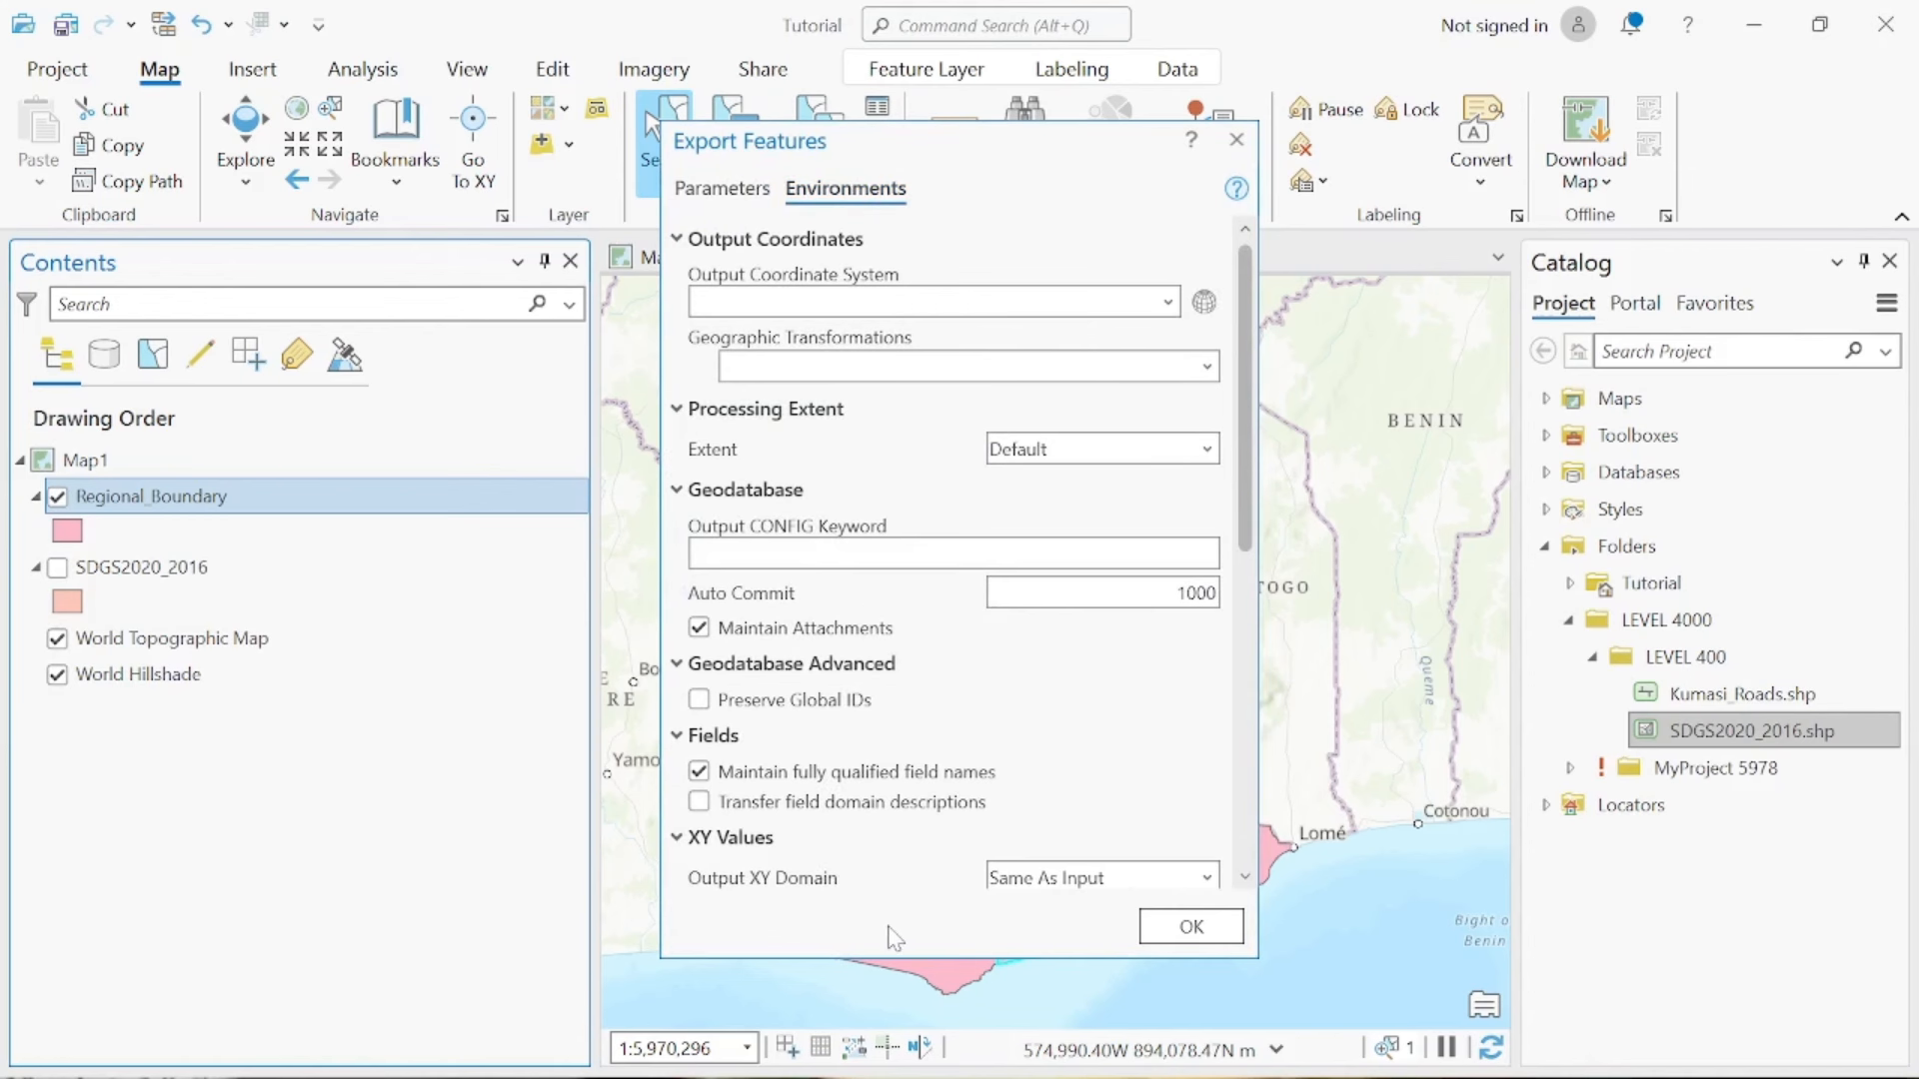
{"action": "scroll", "coordinate": [905, 777], "scroll_direction": "down", "scroll_amount": 5}
{"action": "scroll", "coordinate": [901, 772], "scroll_direction": "up", "scroll_amount": 5}
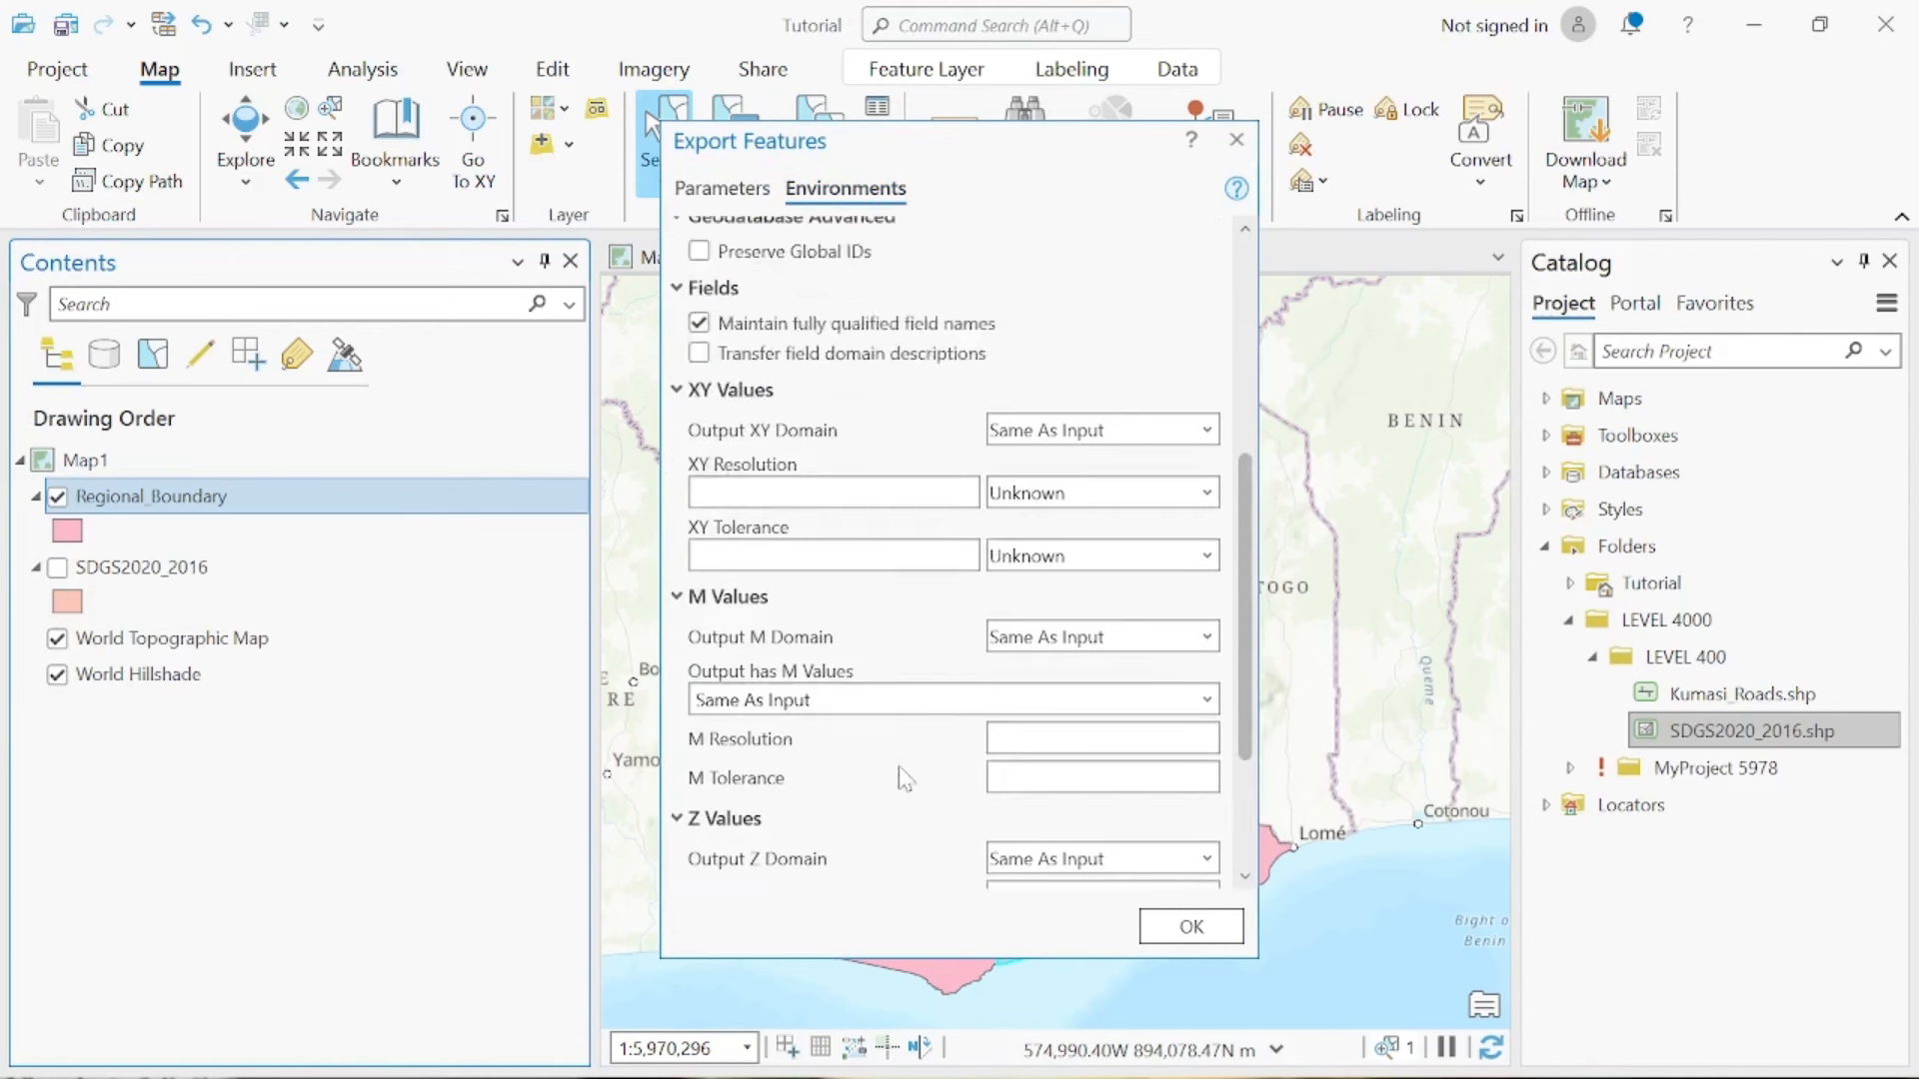
{"action": "left_click", "coordinate": [740, 195]}
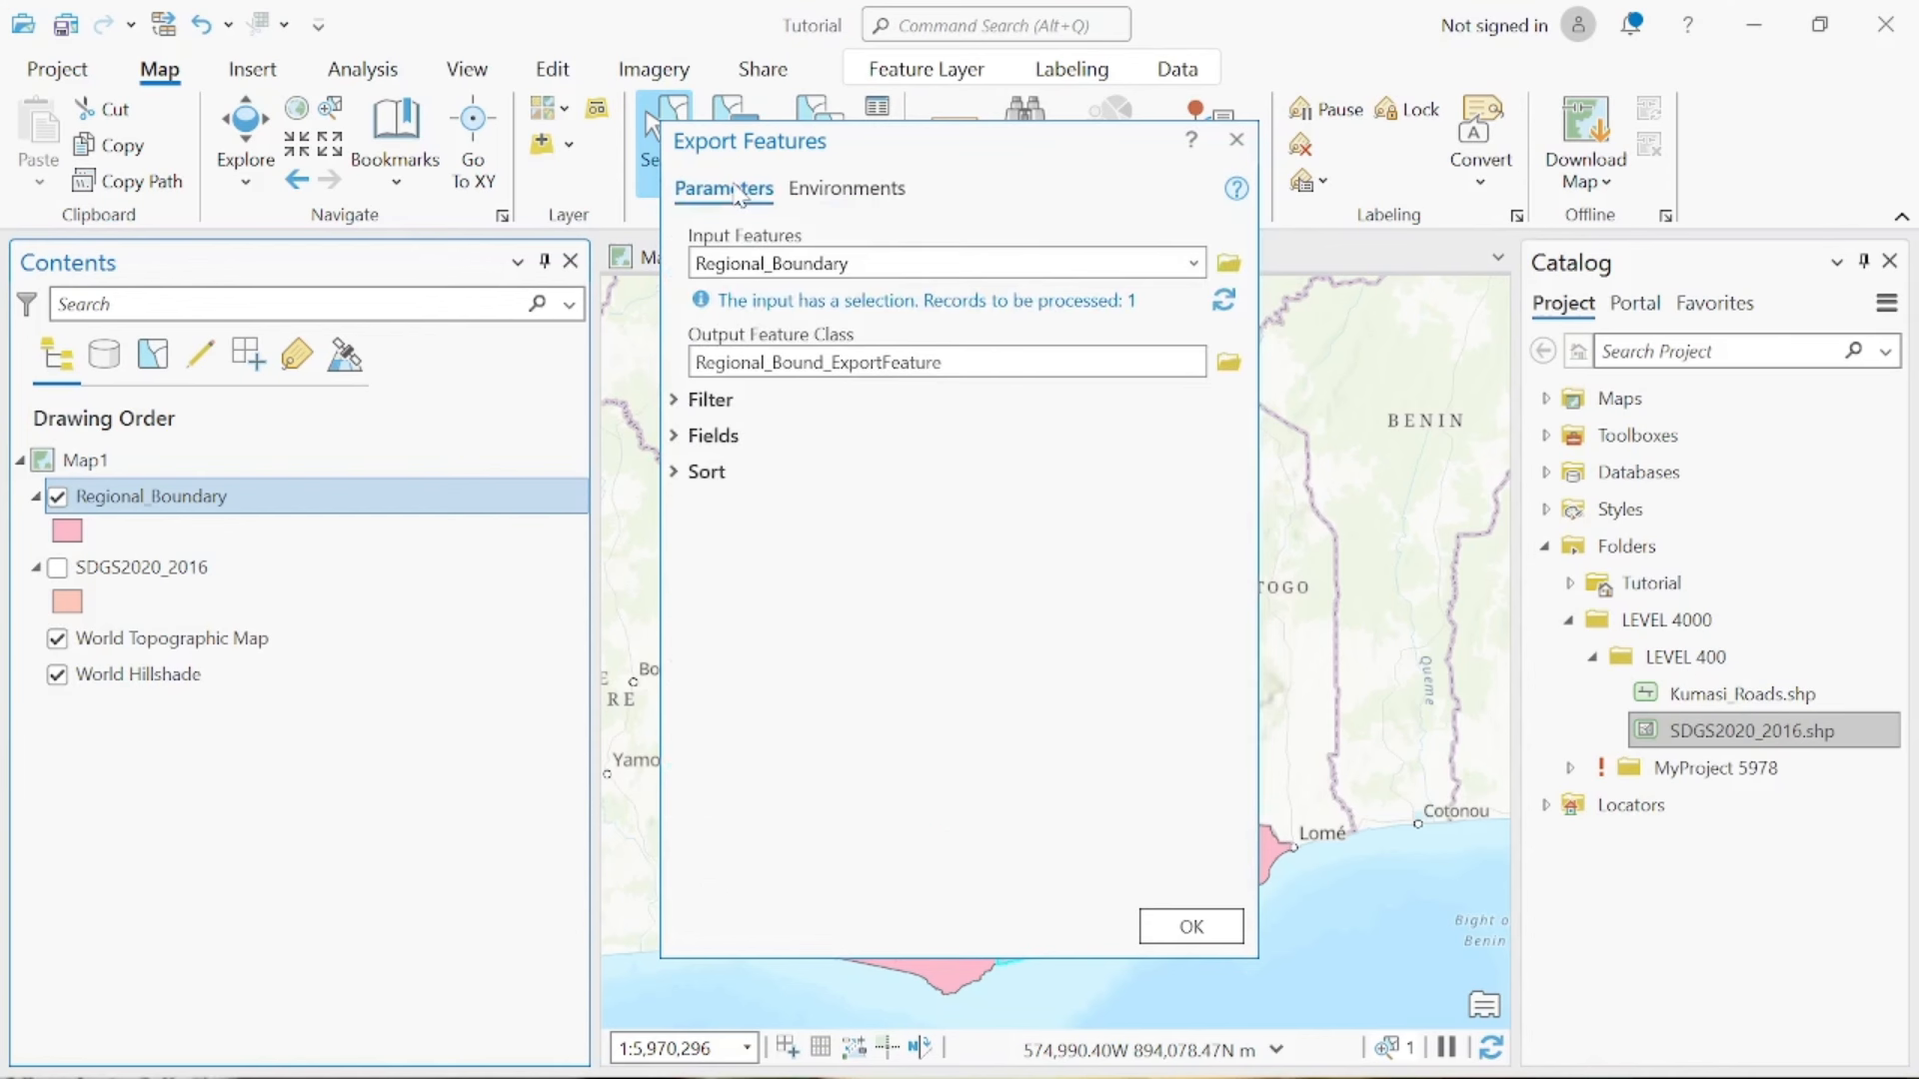
{"action": "left_click", "coordinate": [860, 195]}
{"action": "left_click", "coordinate": [1030, 258]}
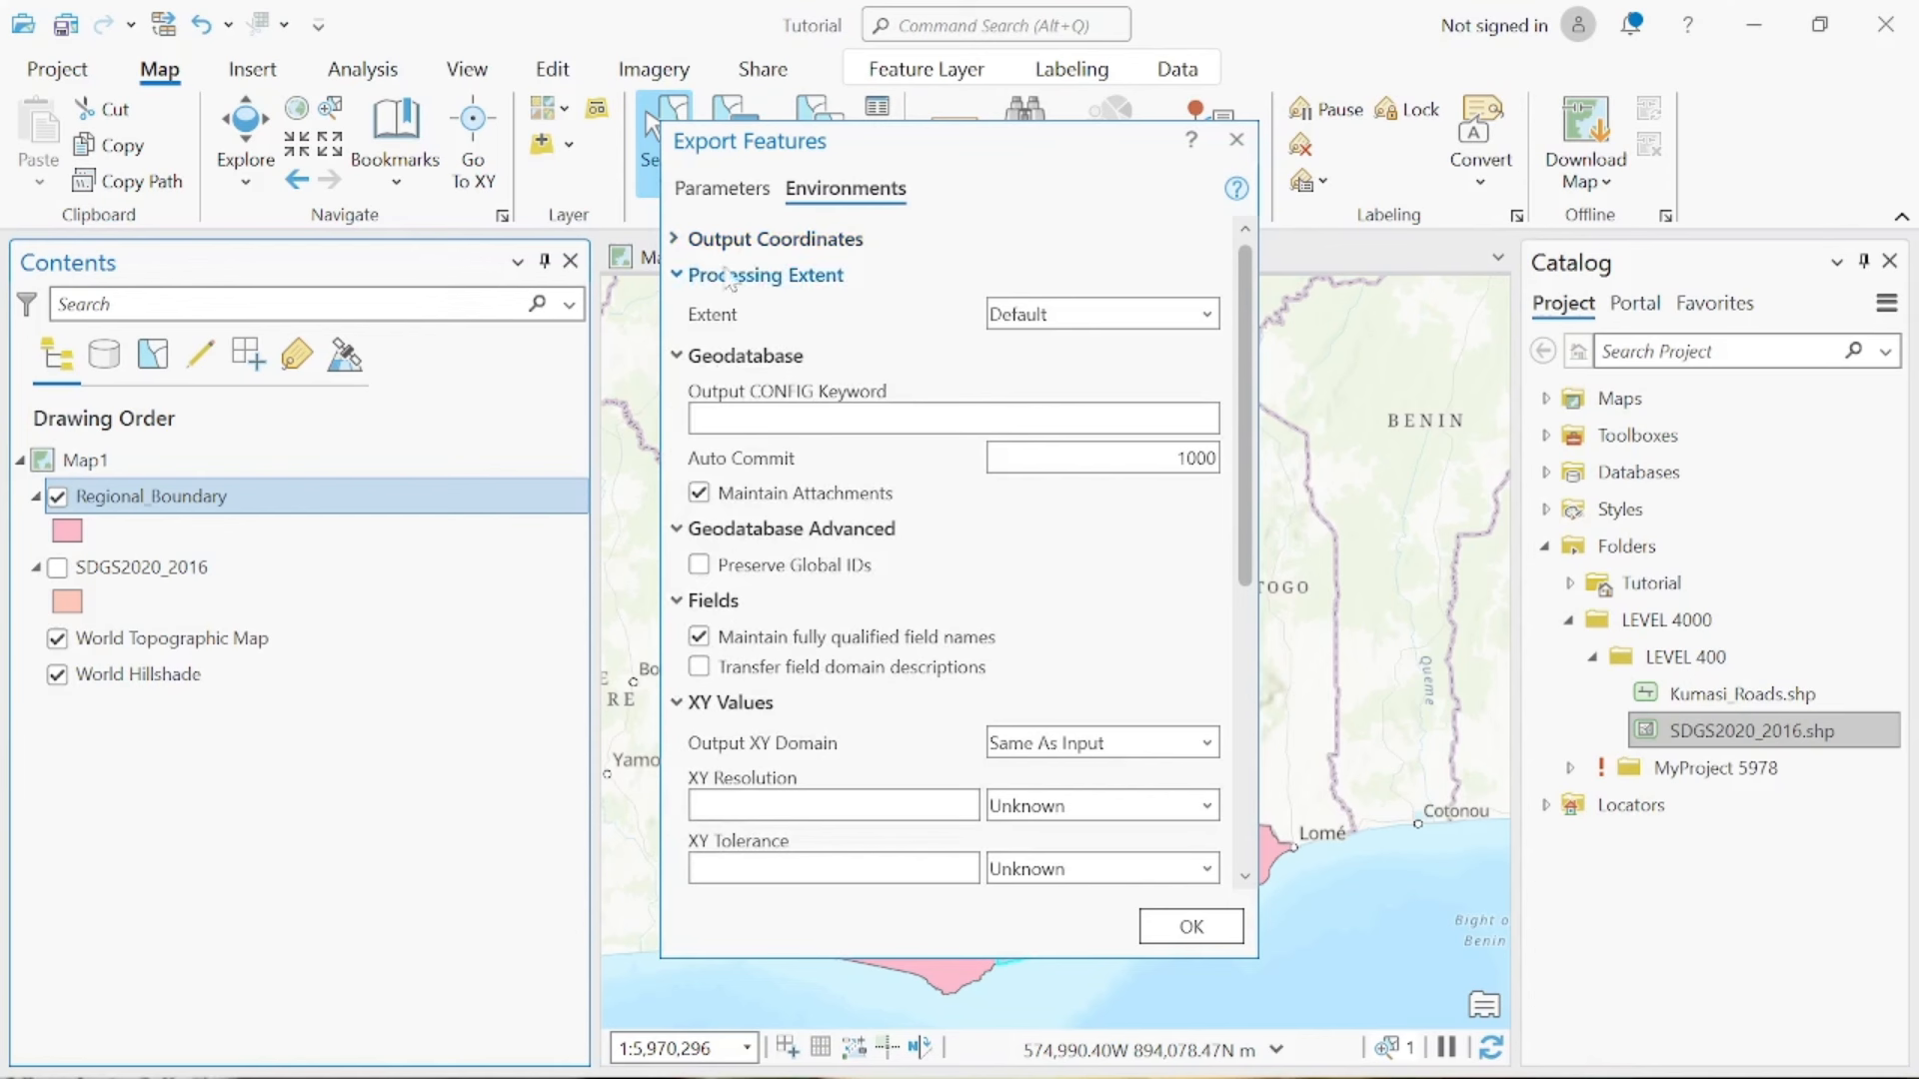
{"action": "left_click", "coordinate": [678, 242]}
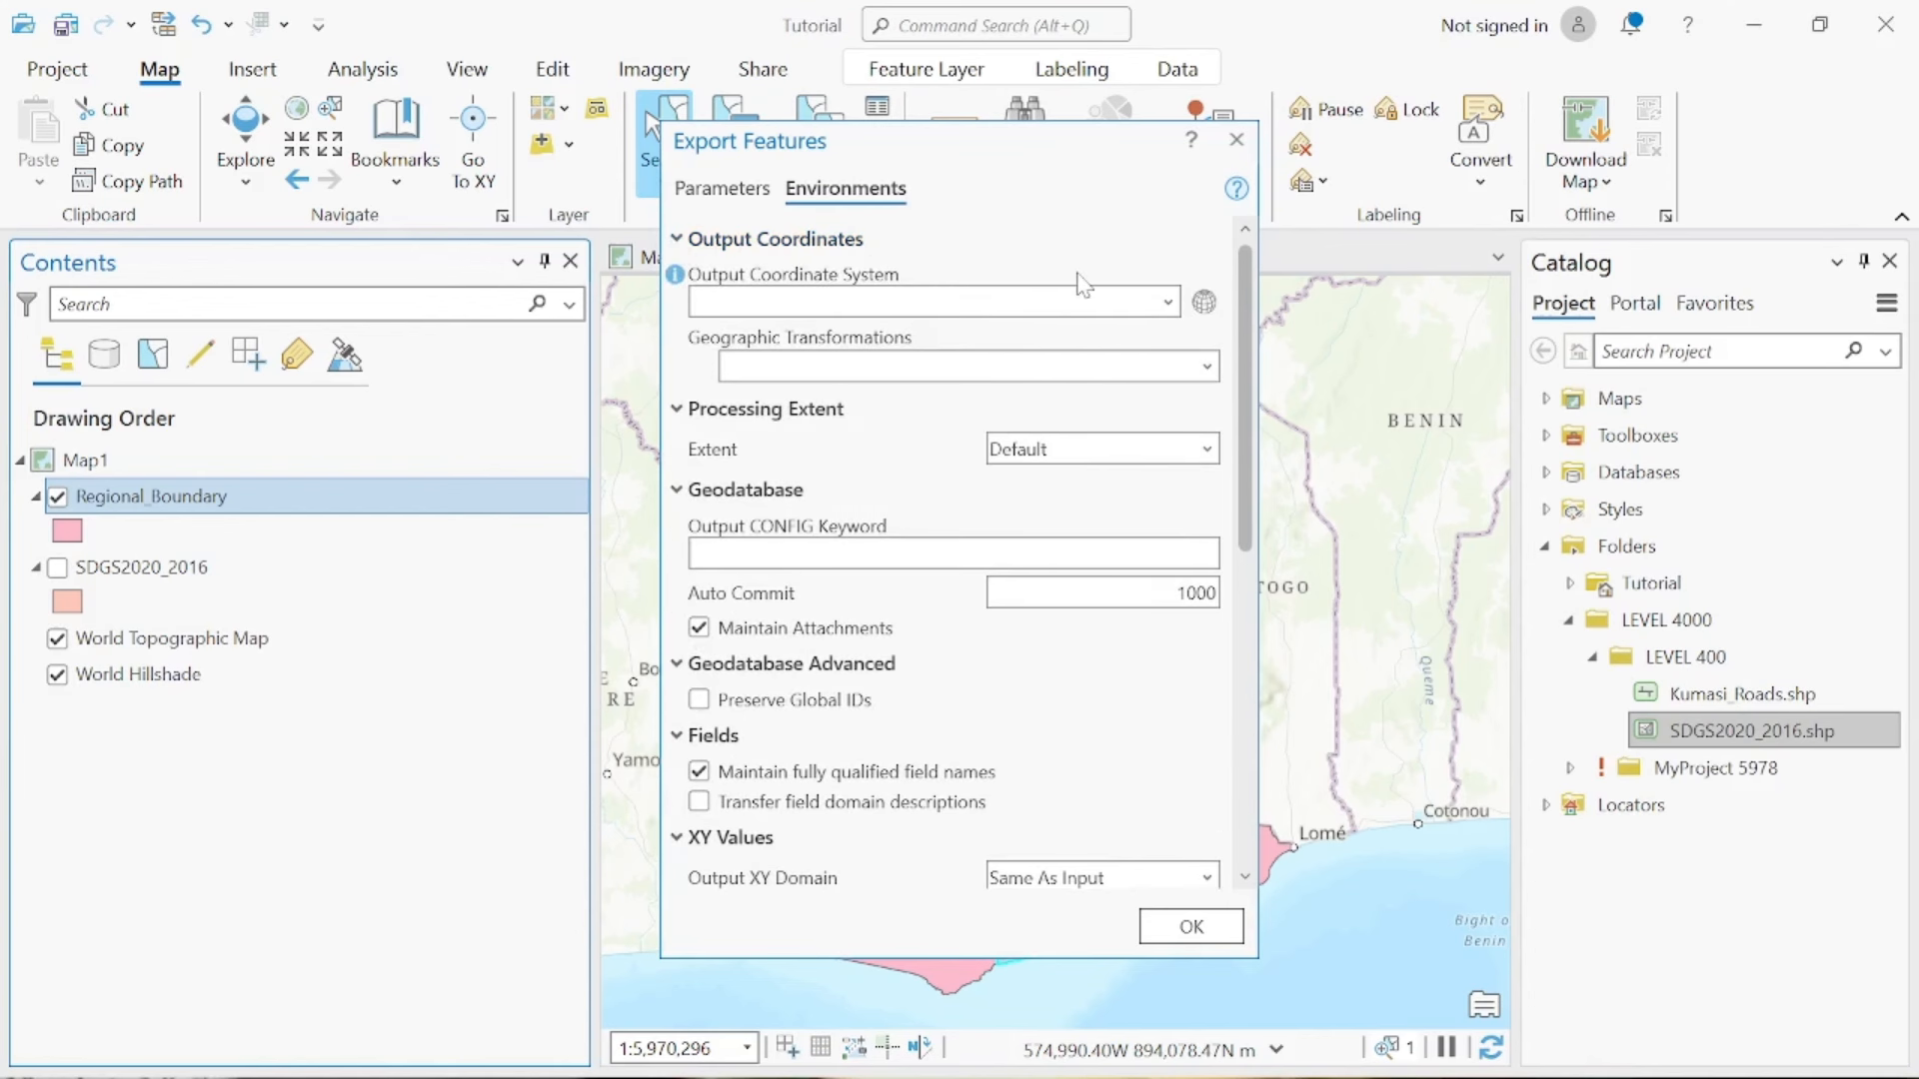
Set the export's output coordinate system to WGS 1984 UTM Zone 30N from the projected northern-hemisphere UTM systems
{"action": "left_click", "coordinate": [1204, 303]}
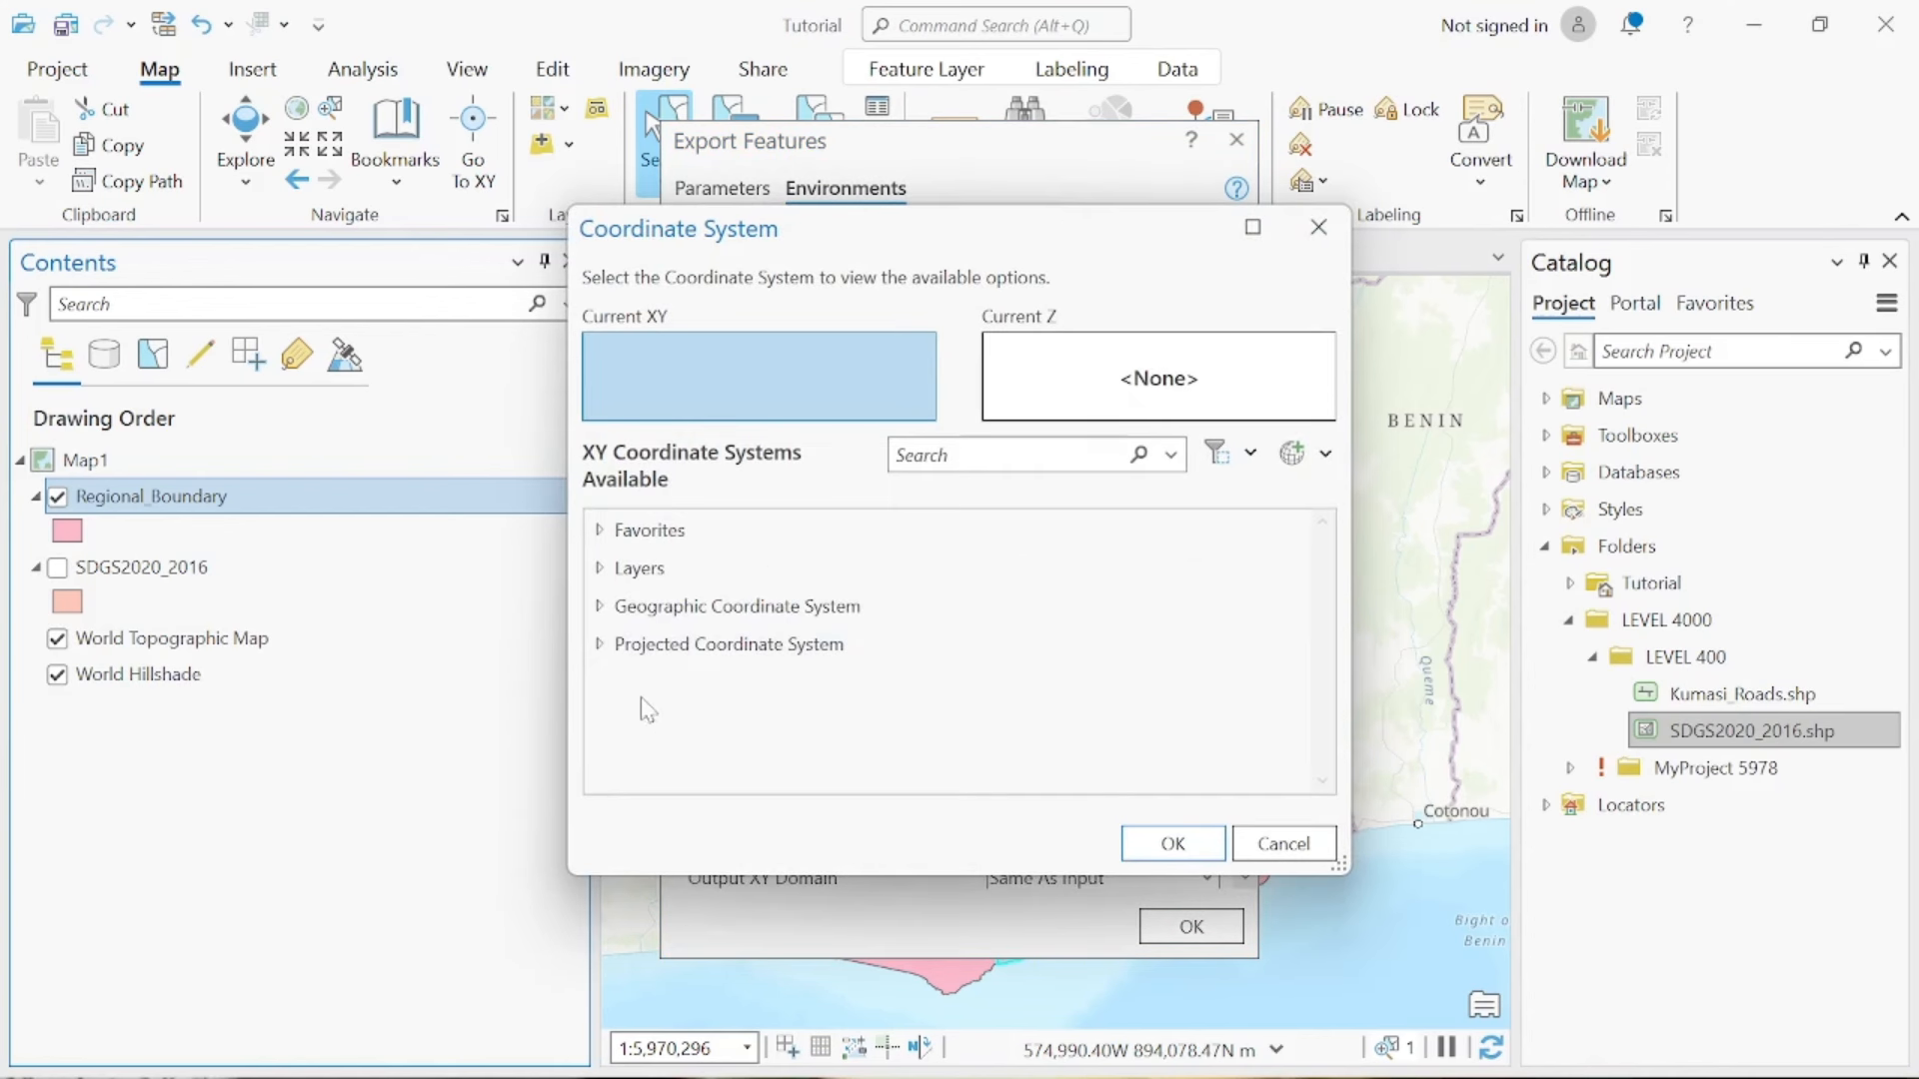
{"action": "left_click", "coordinate": [600, 644]}
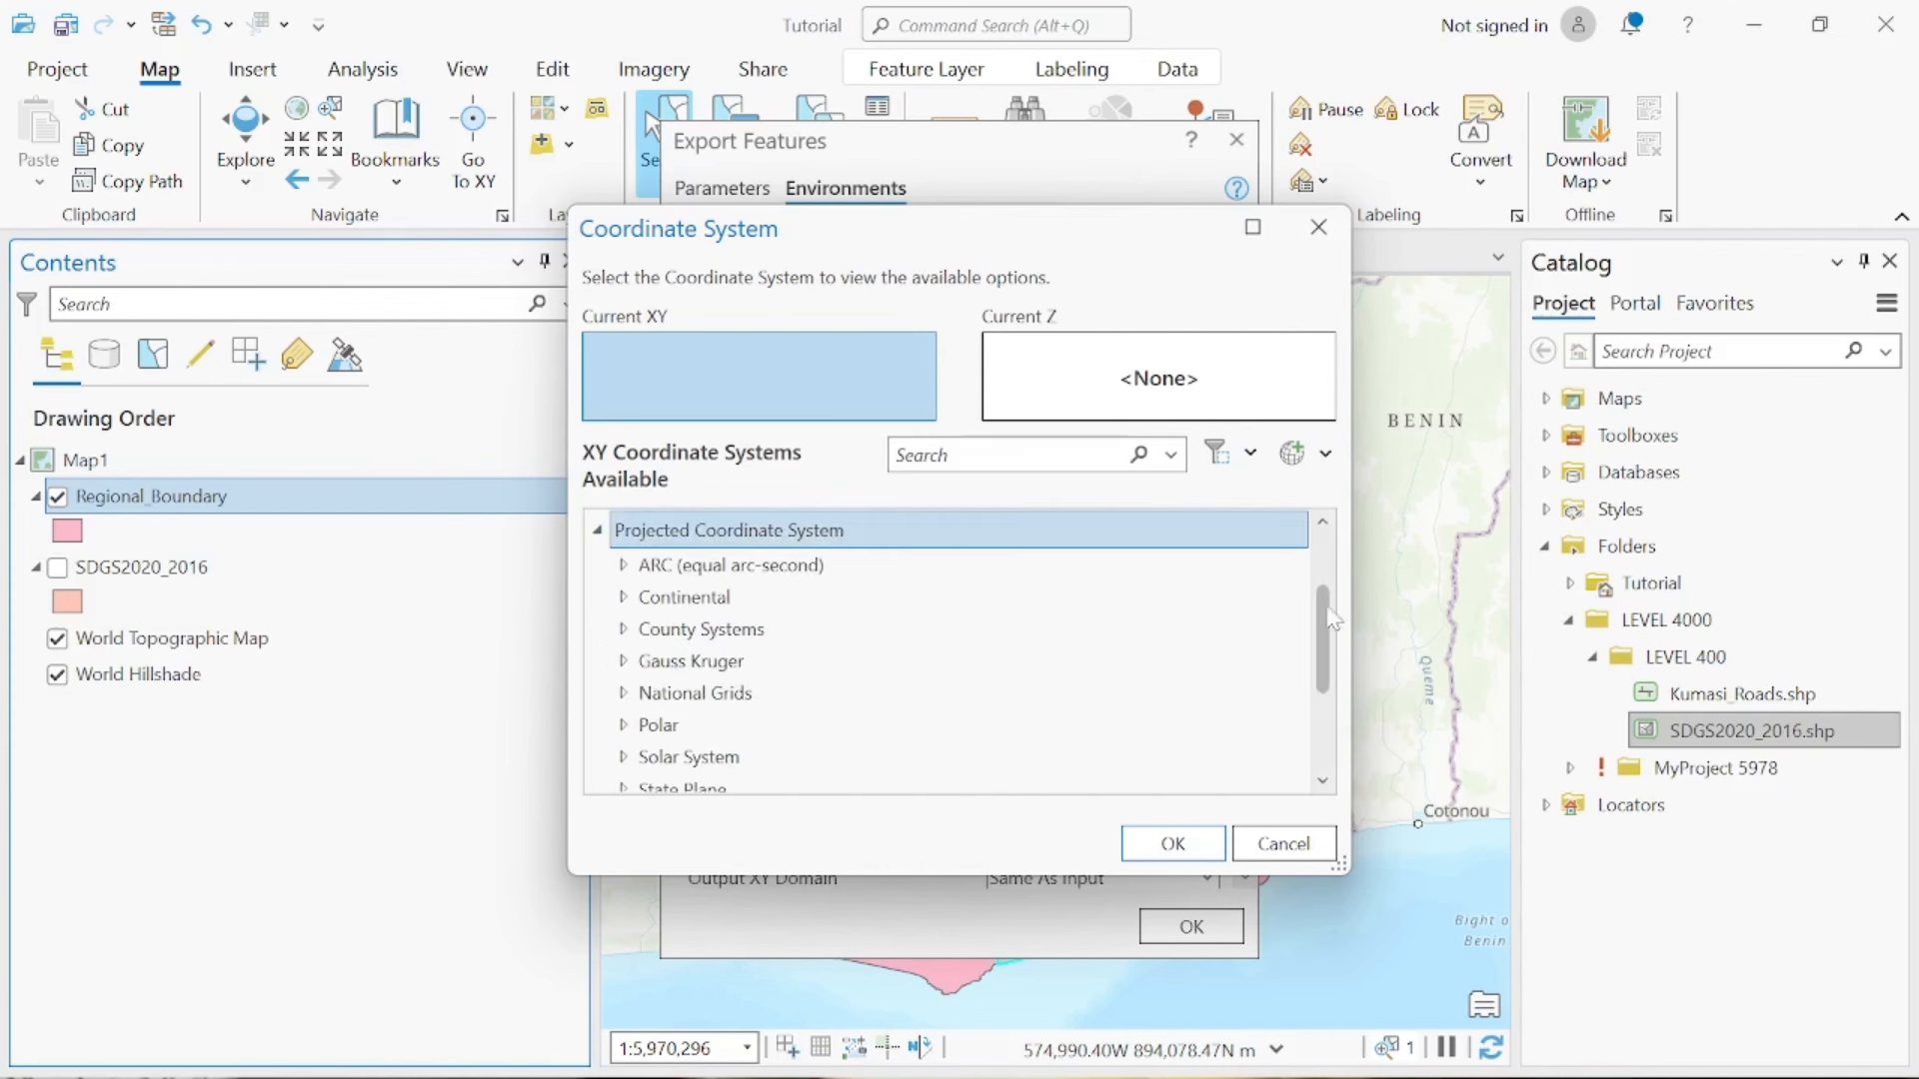
{"action": "left_click_drag", "start_coordinate": [1328, 612], "coordinate": [1315, 712]}
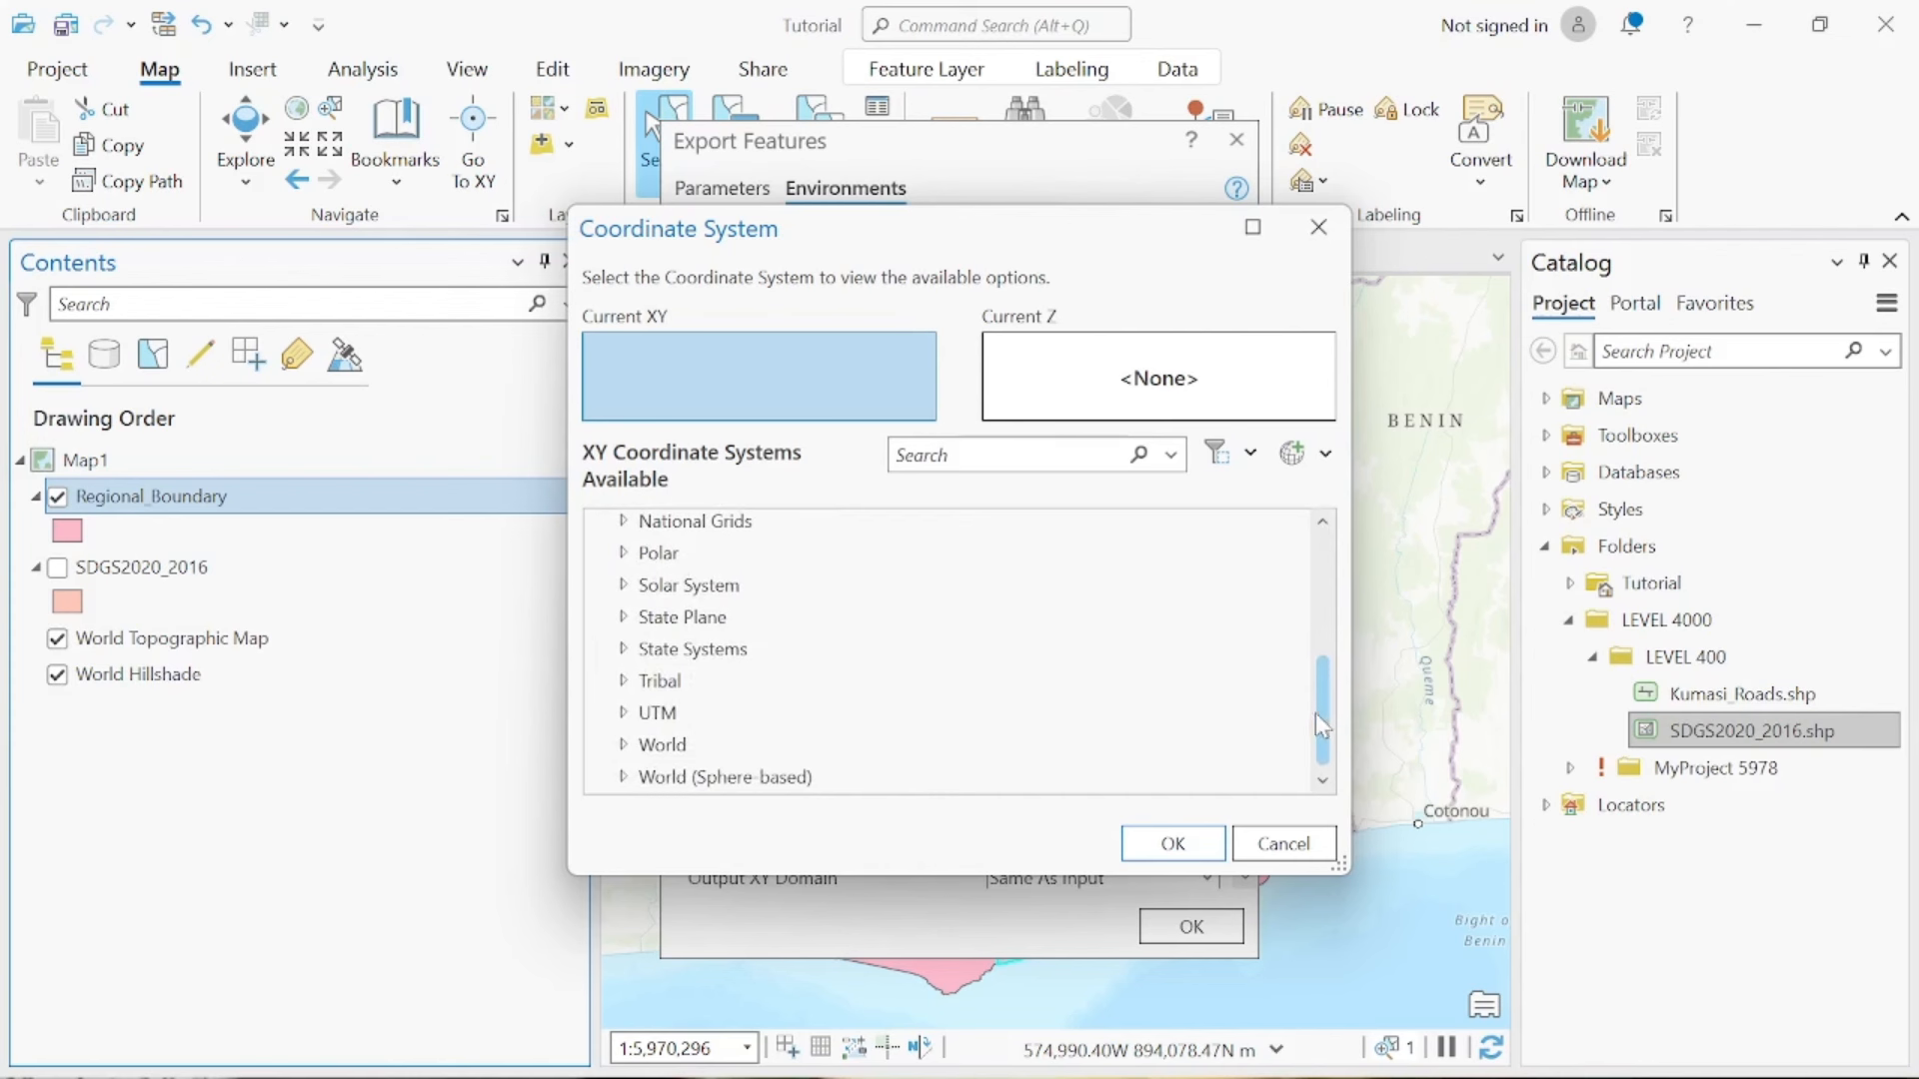
{"action": "left_click", "coordinate": [623, 712]}
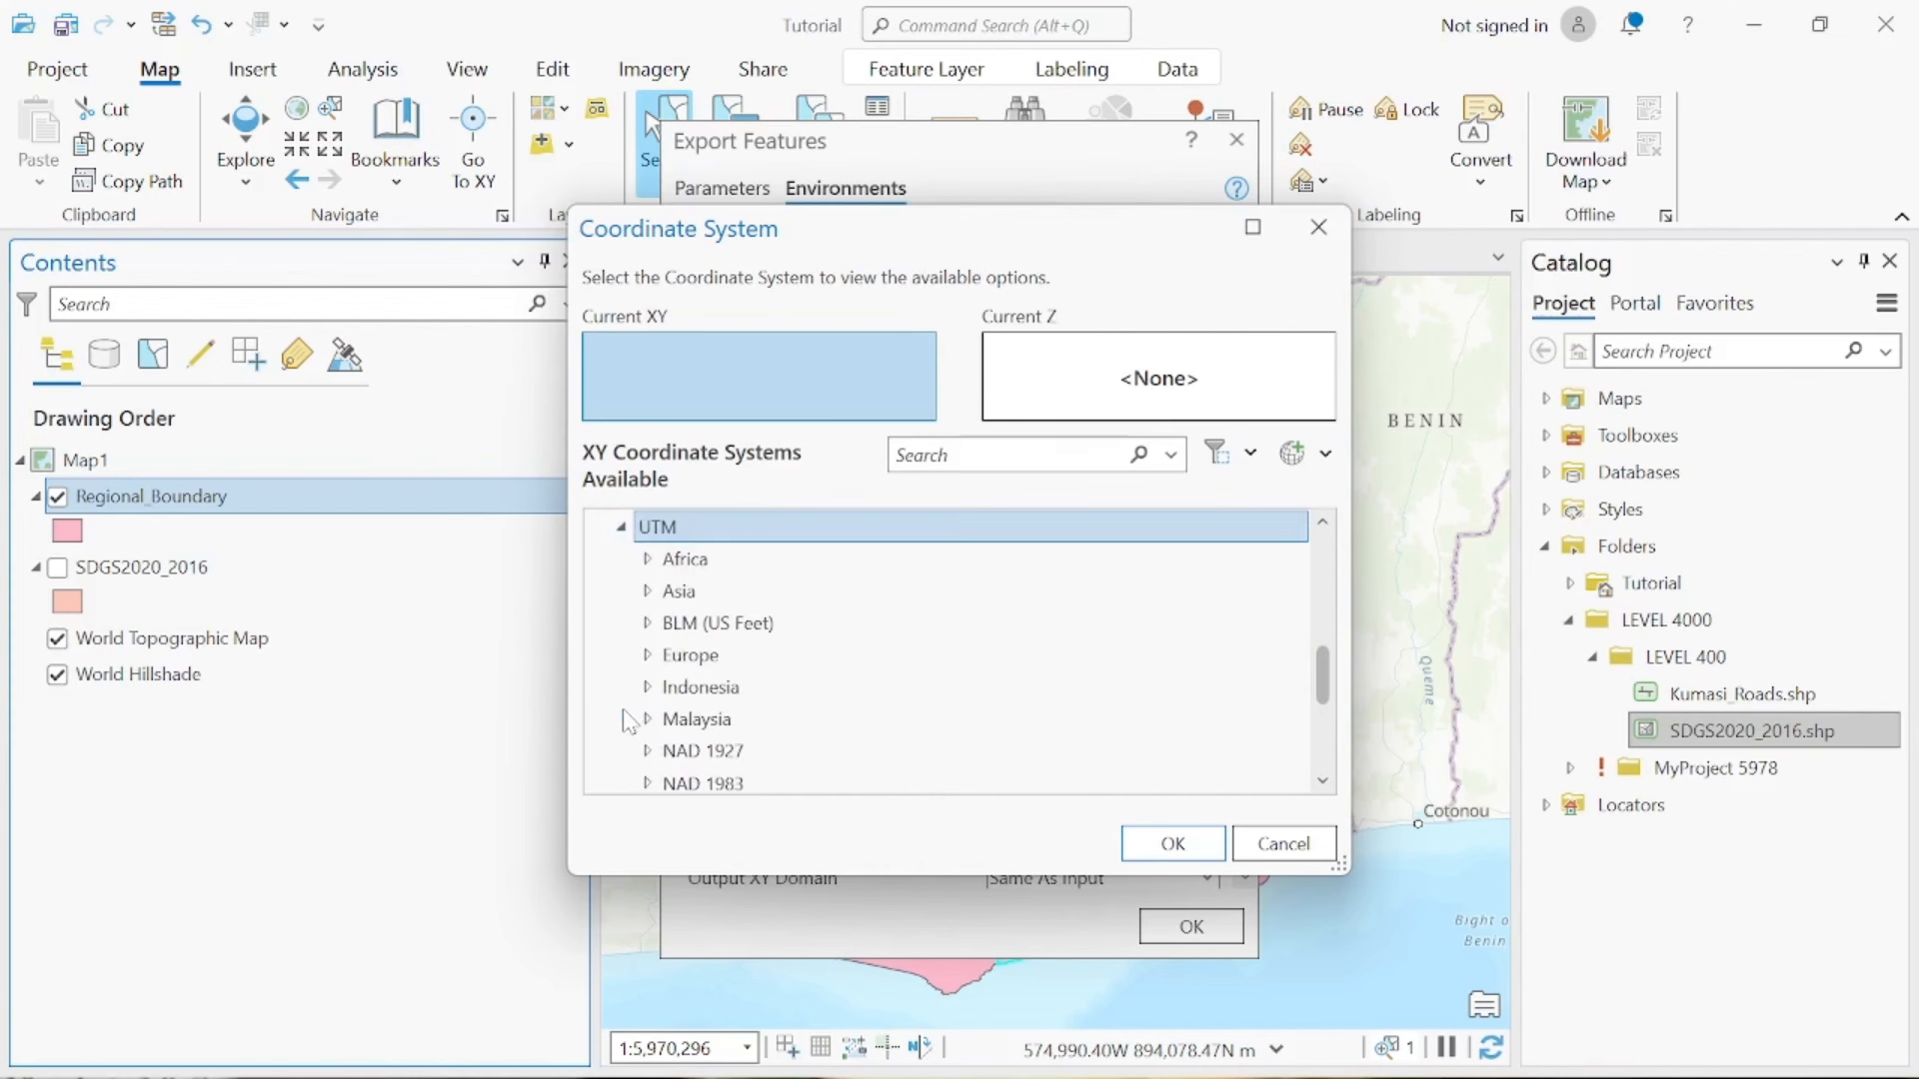
{"action": "left_click_drag", "start_coordinate": [1321, 655], "coordinate": [1315, 729]}
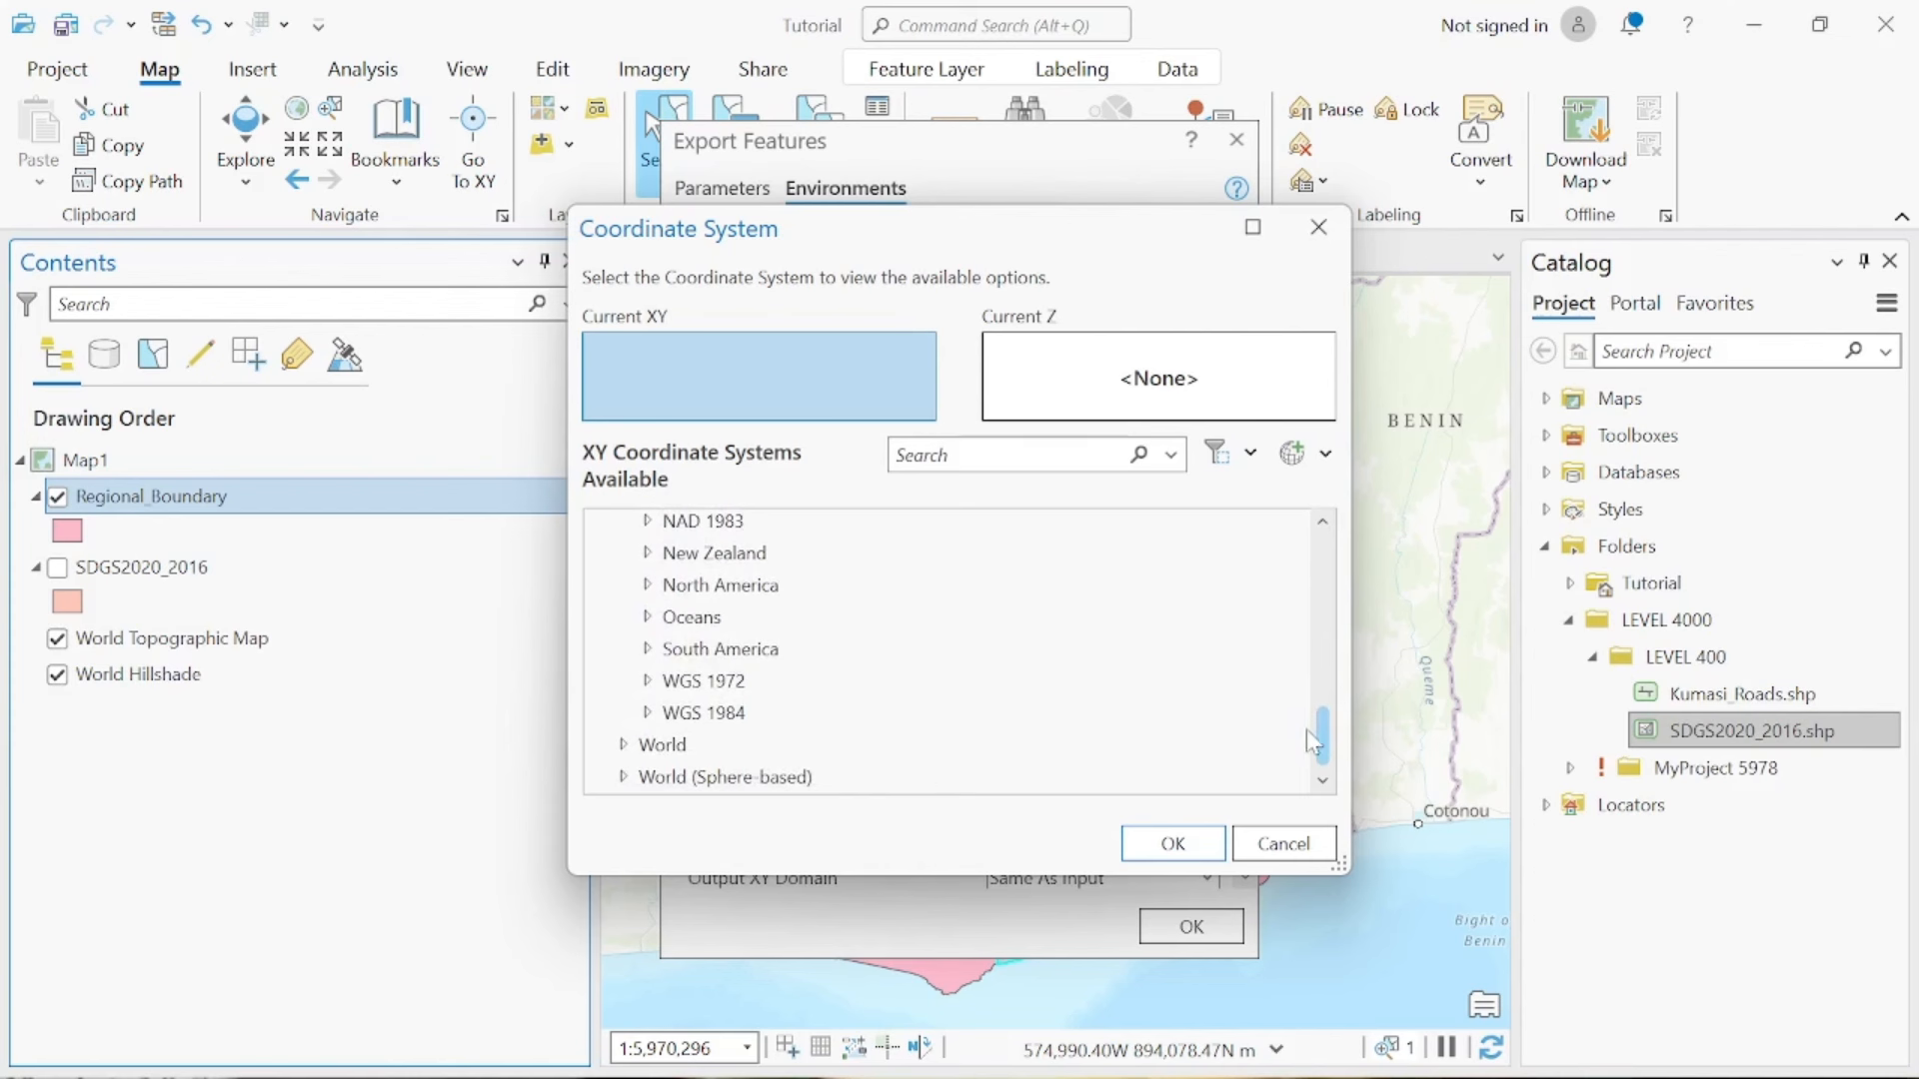
{"action": "left_click", "coordinate": [646, 712]}
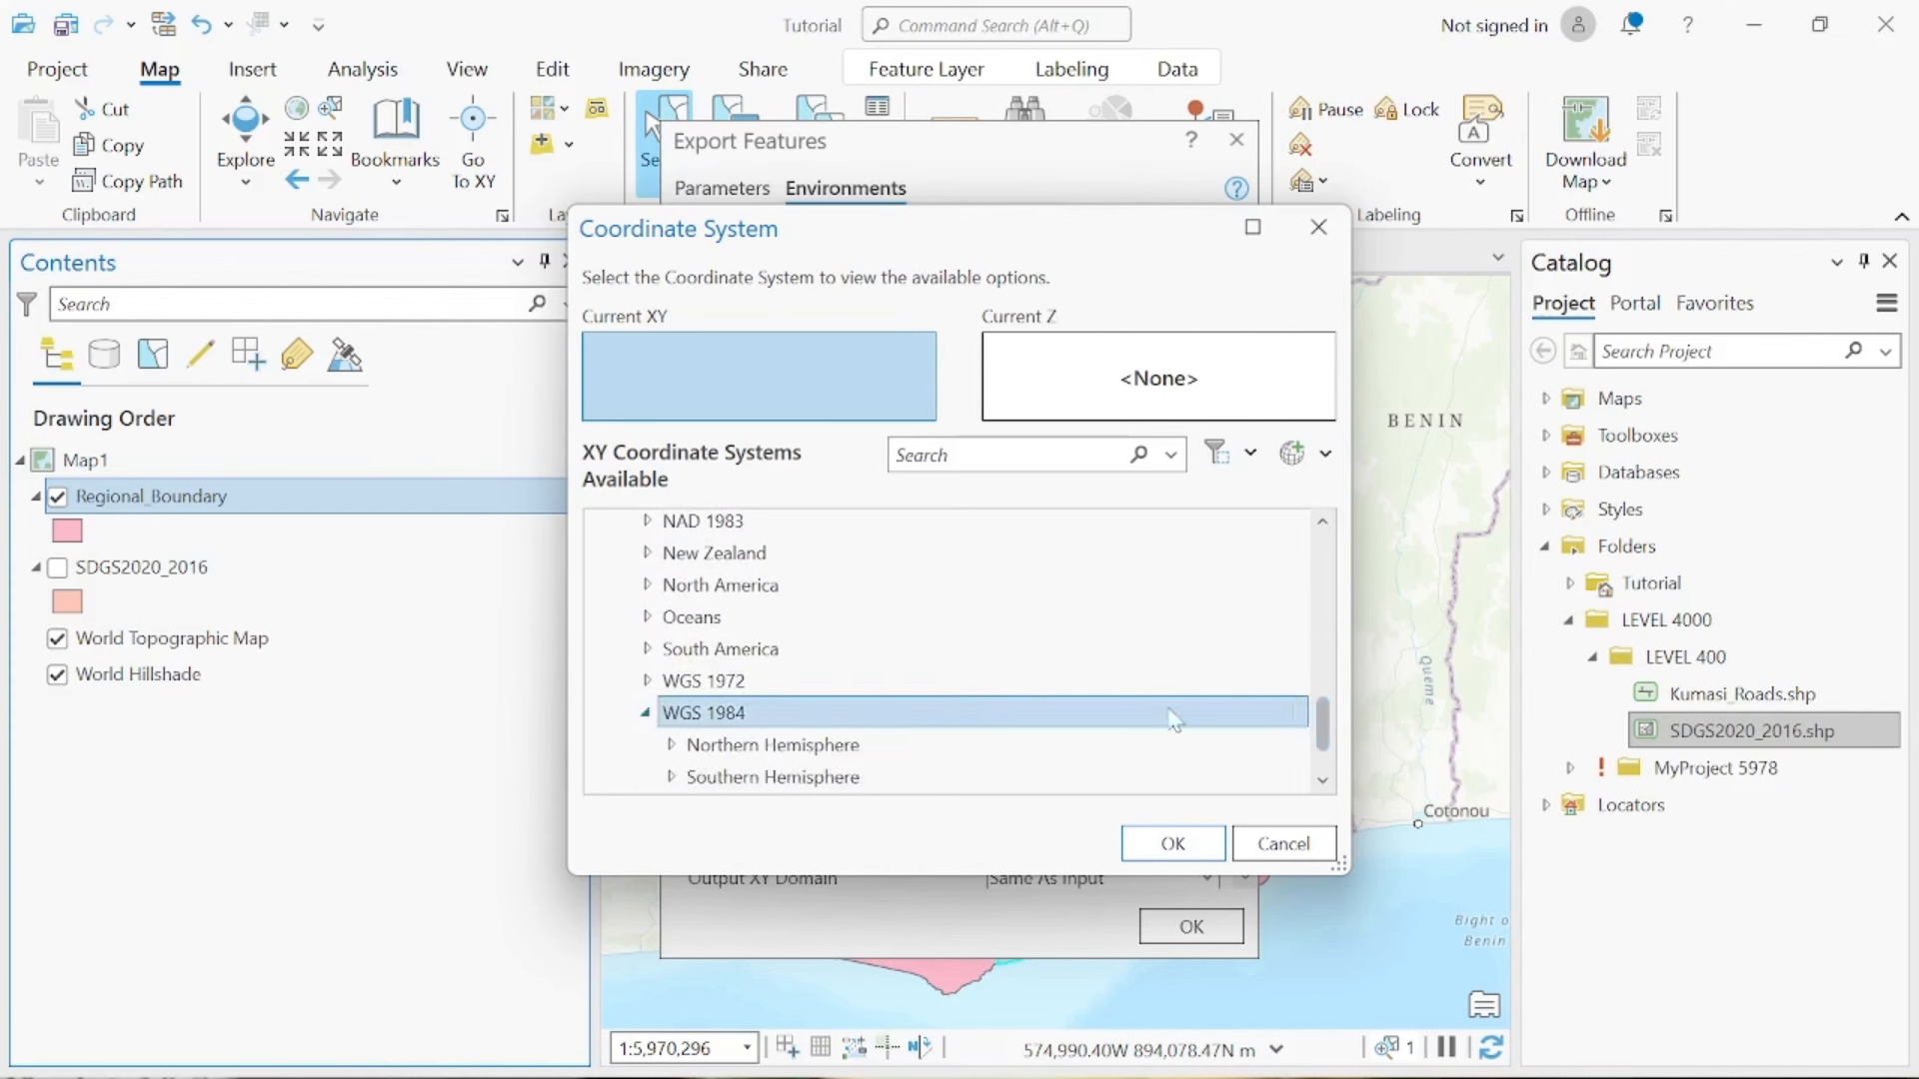
{"action": "left_click", "coordinate": [672, 745]}
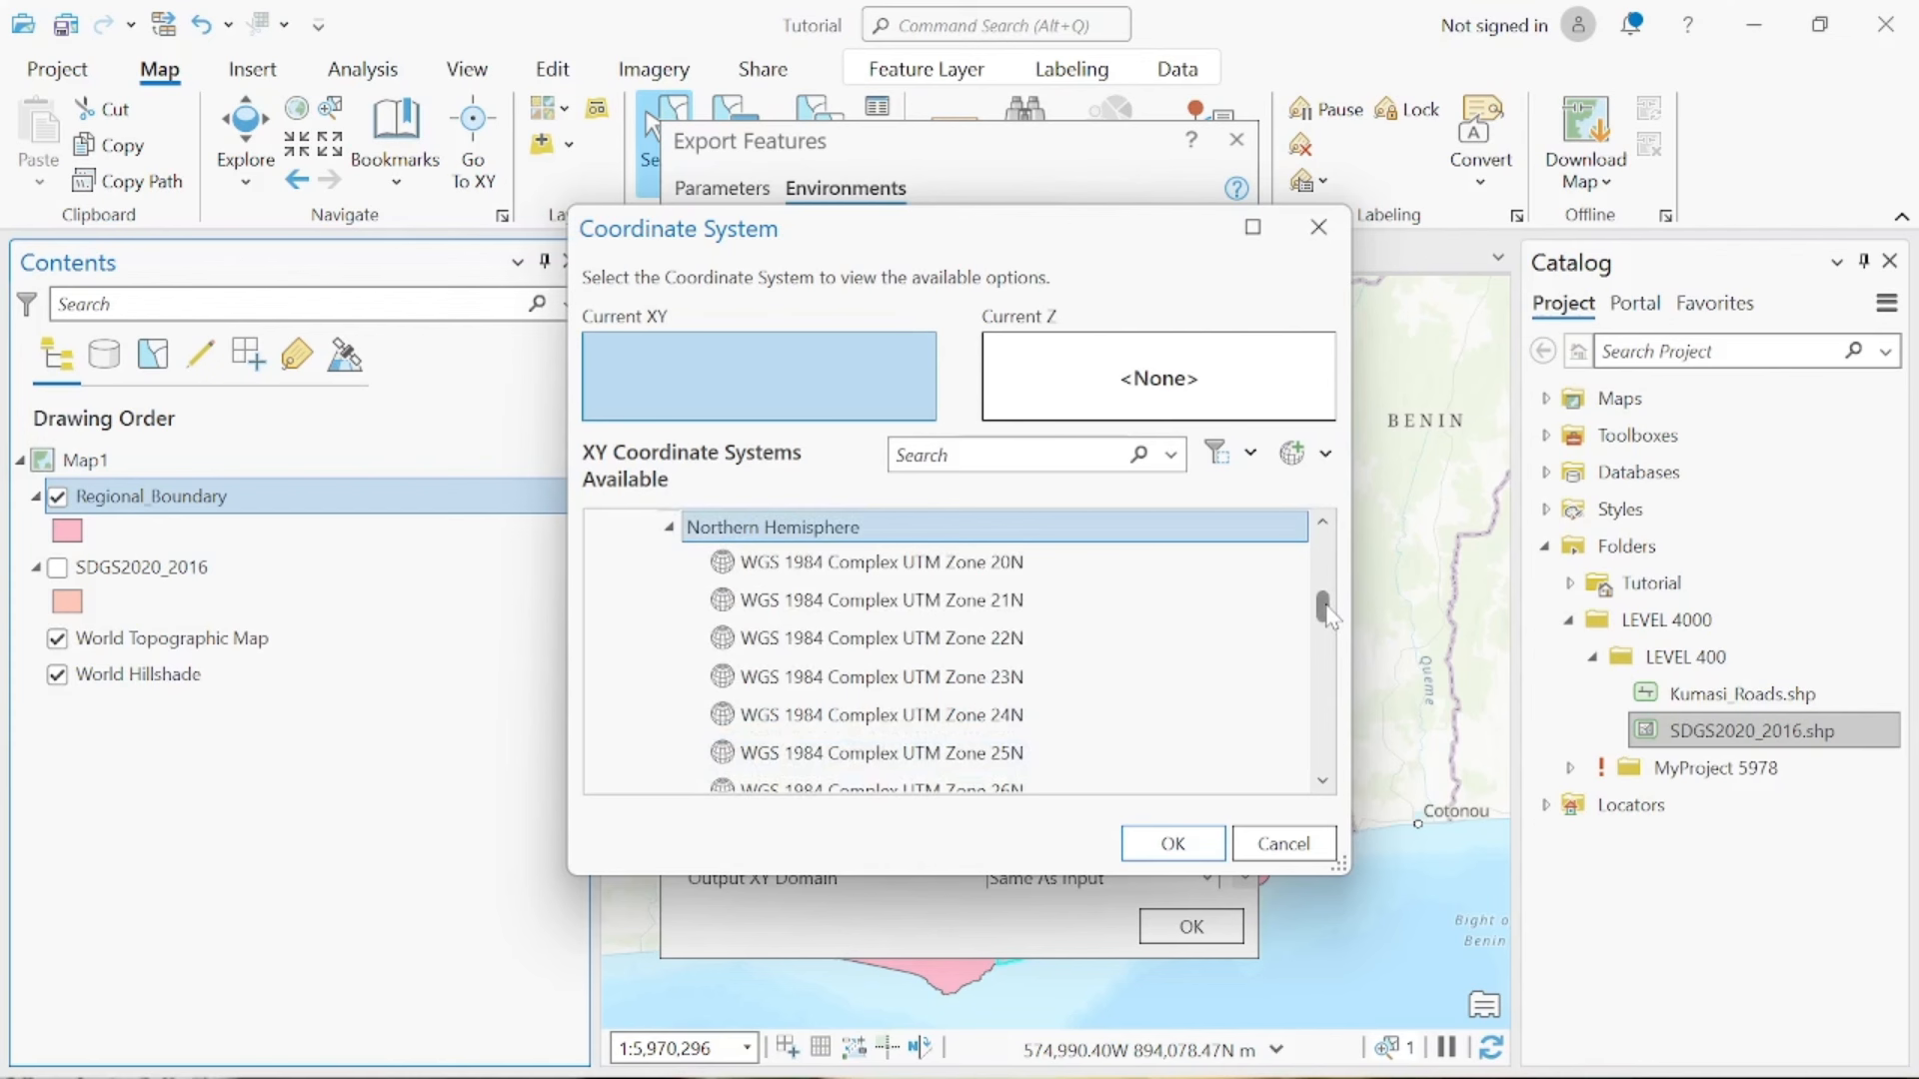
{"action": "left_click_drag", "start_coordinate": [1326, 612], "coordinate": [1330, 631]}
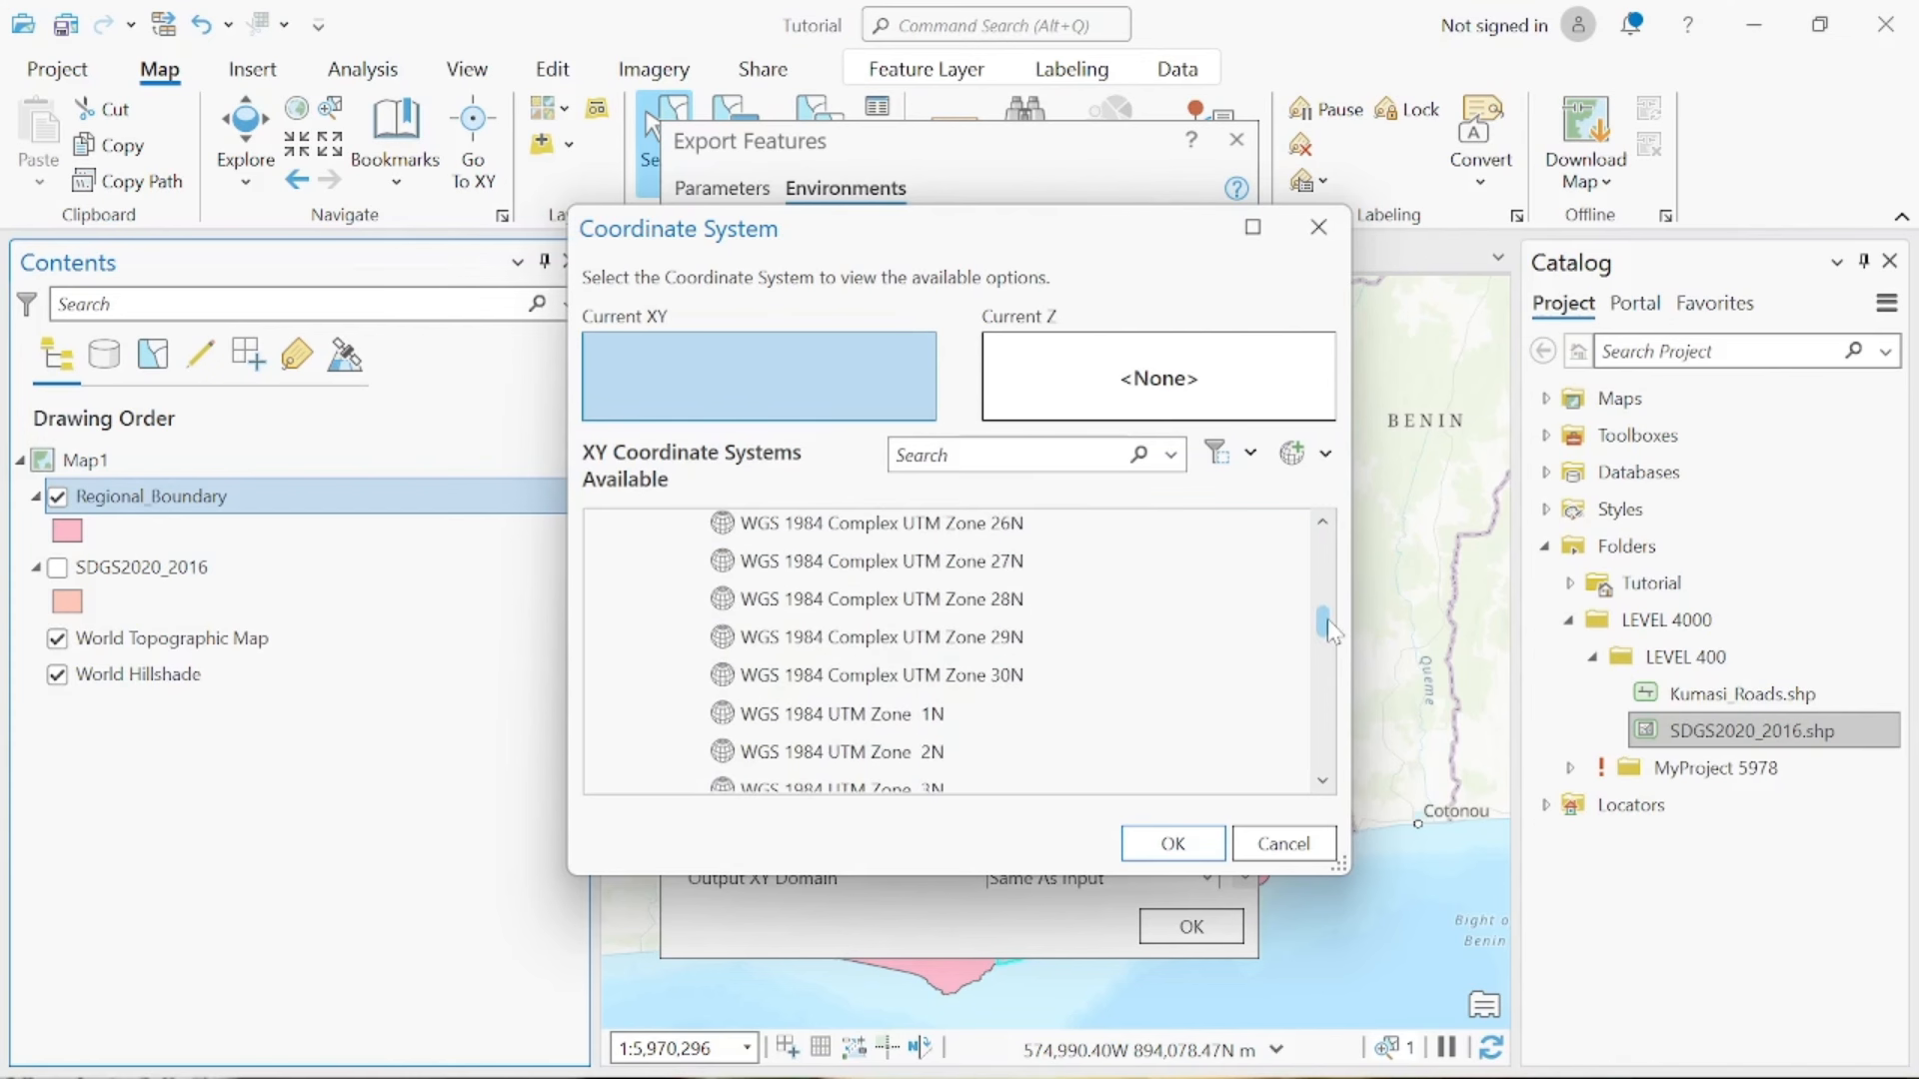
{"action": "left_click", "coordinate": [1077, 652]}
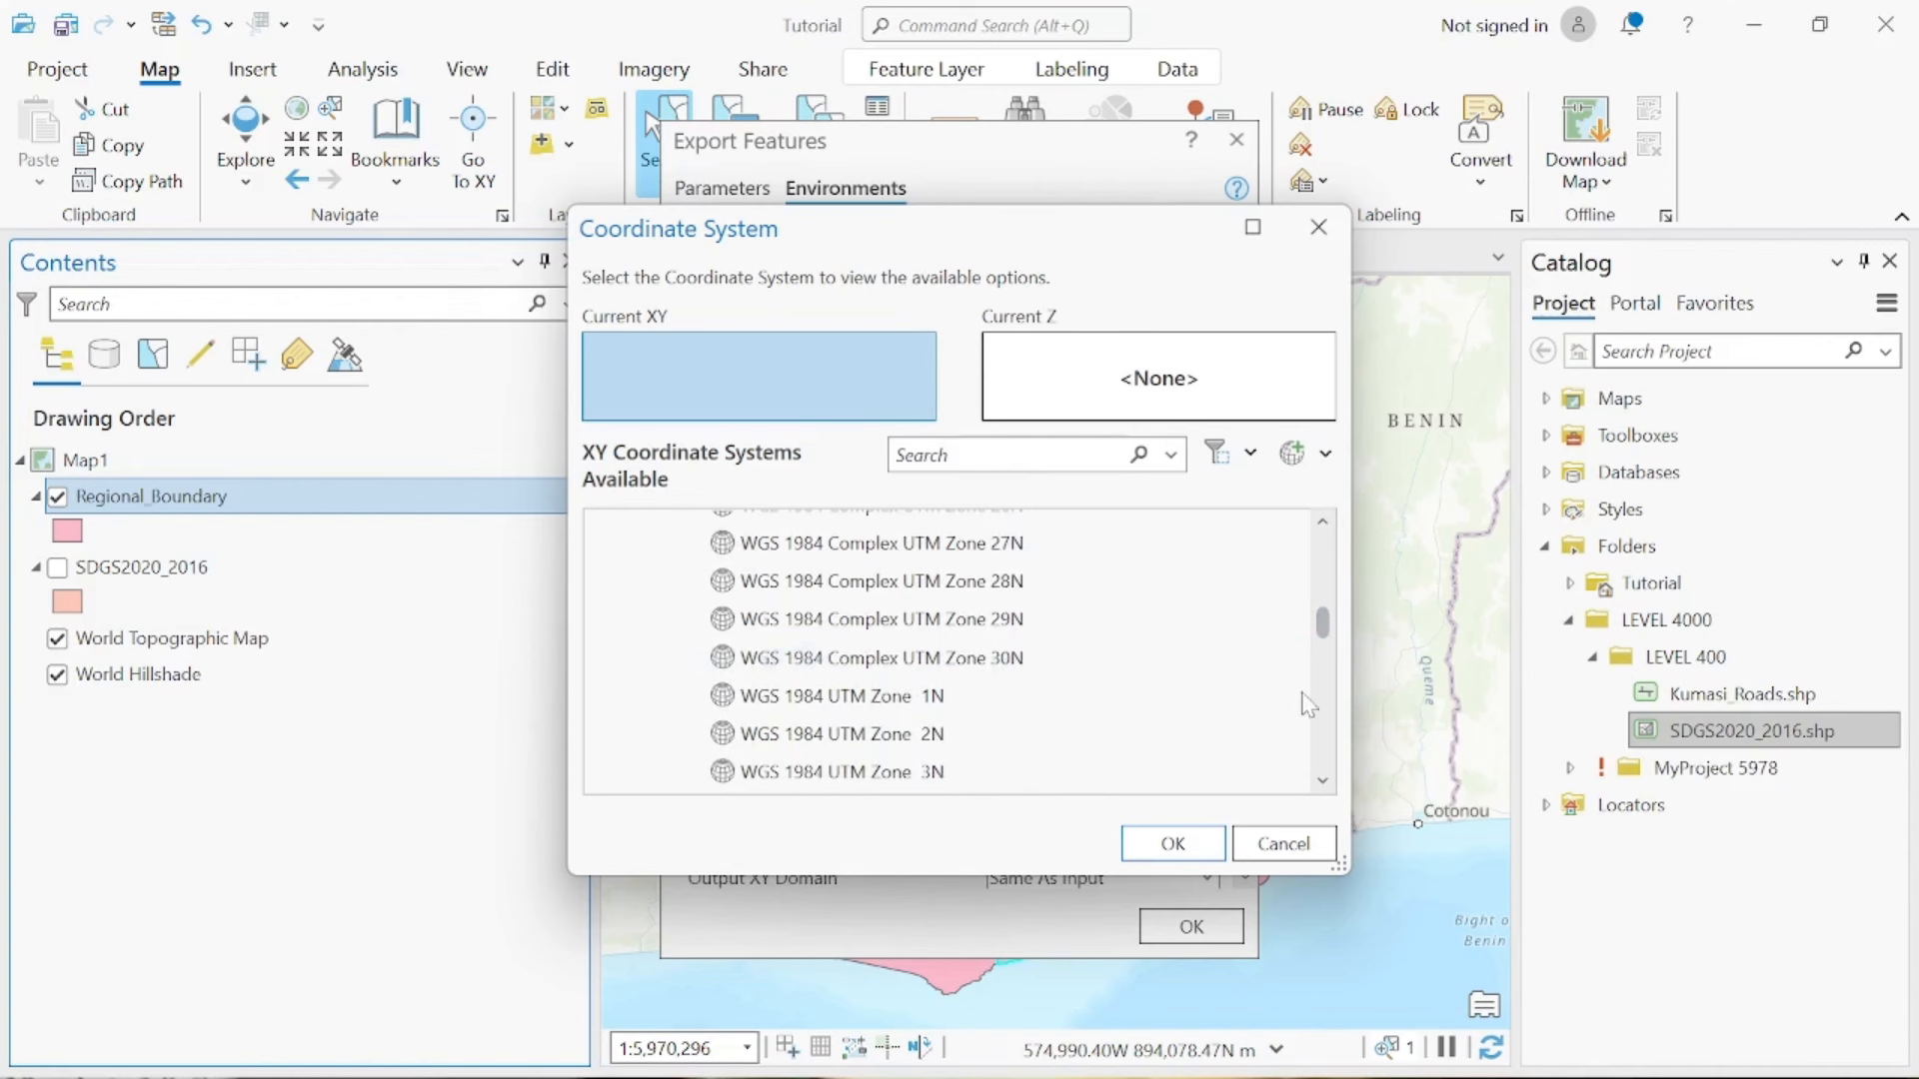
{"action": "left_click_drag", "start_coordinate": [1323, 629], "coordinate": [1321, 693]}
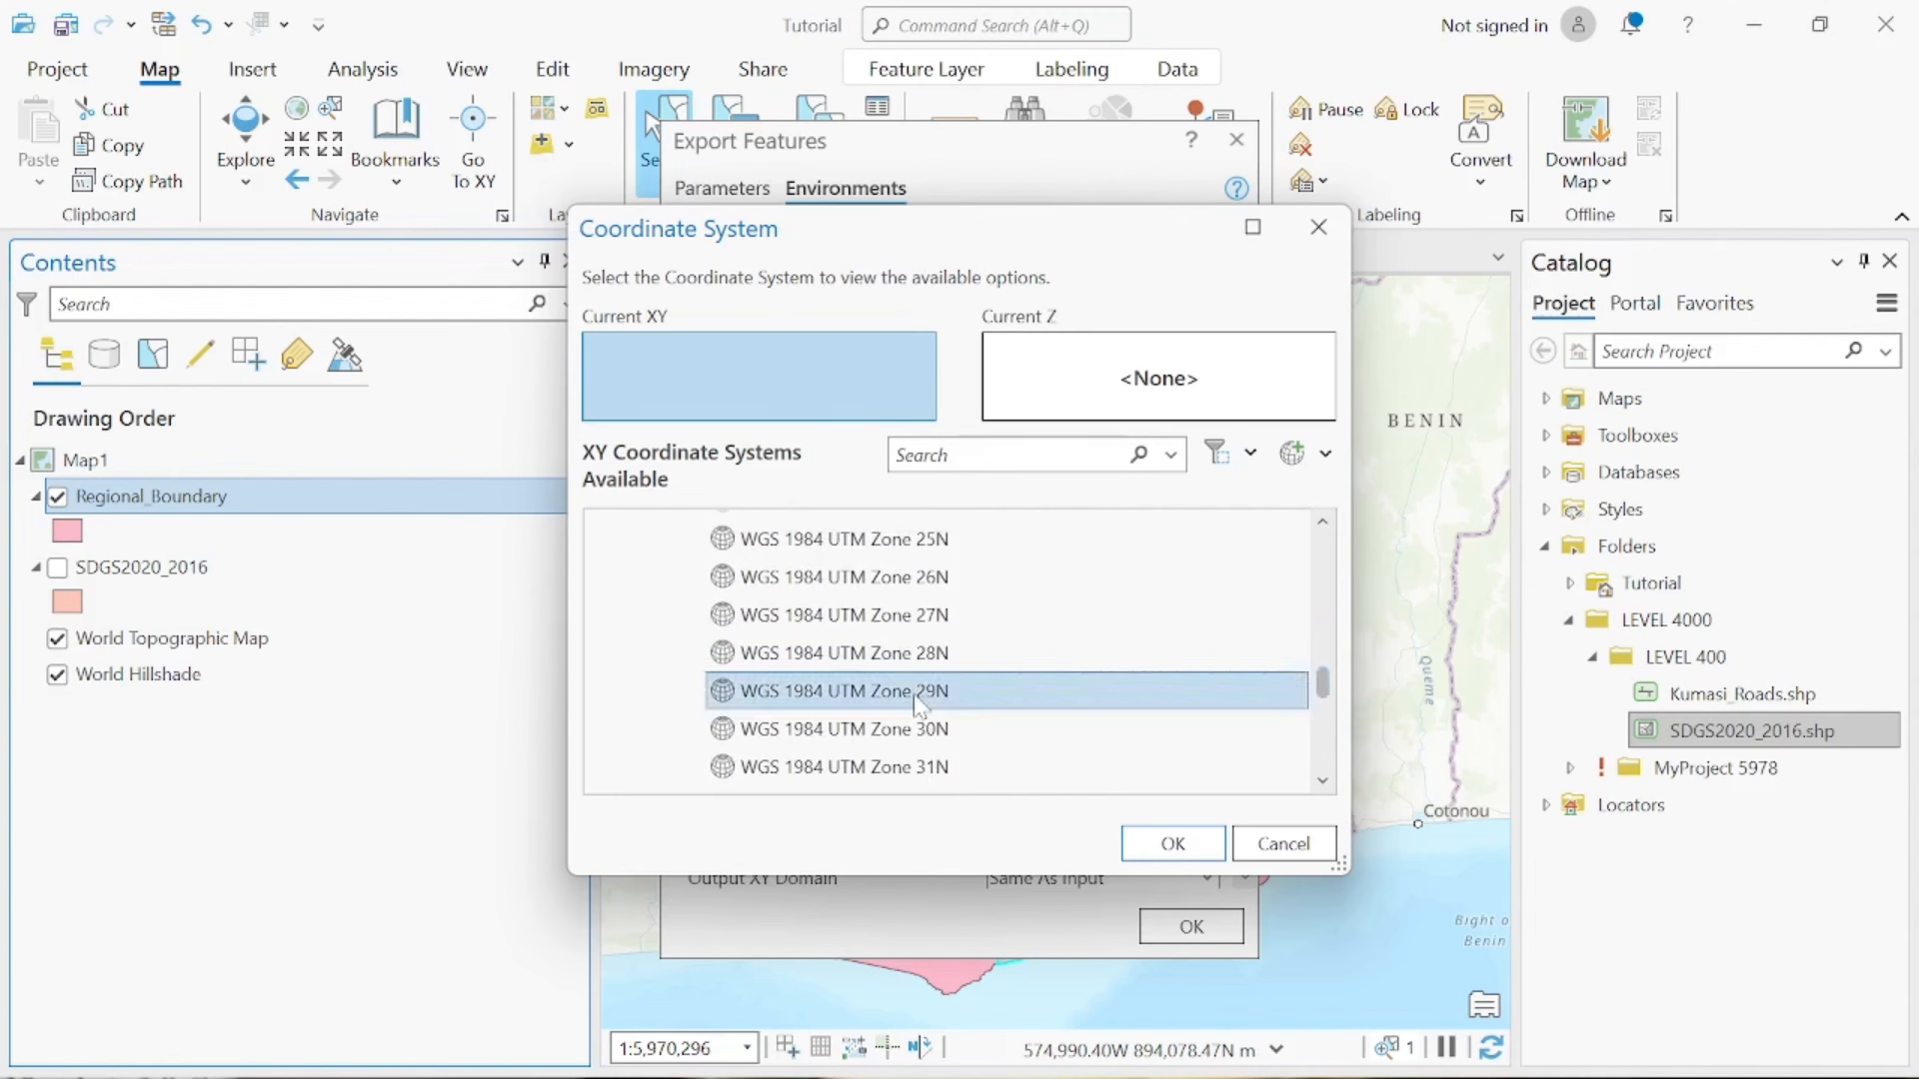
{"action": "left_click", "coordinate": [873, 744]}
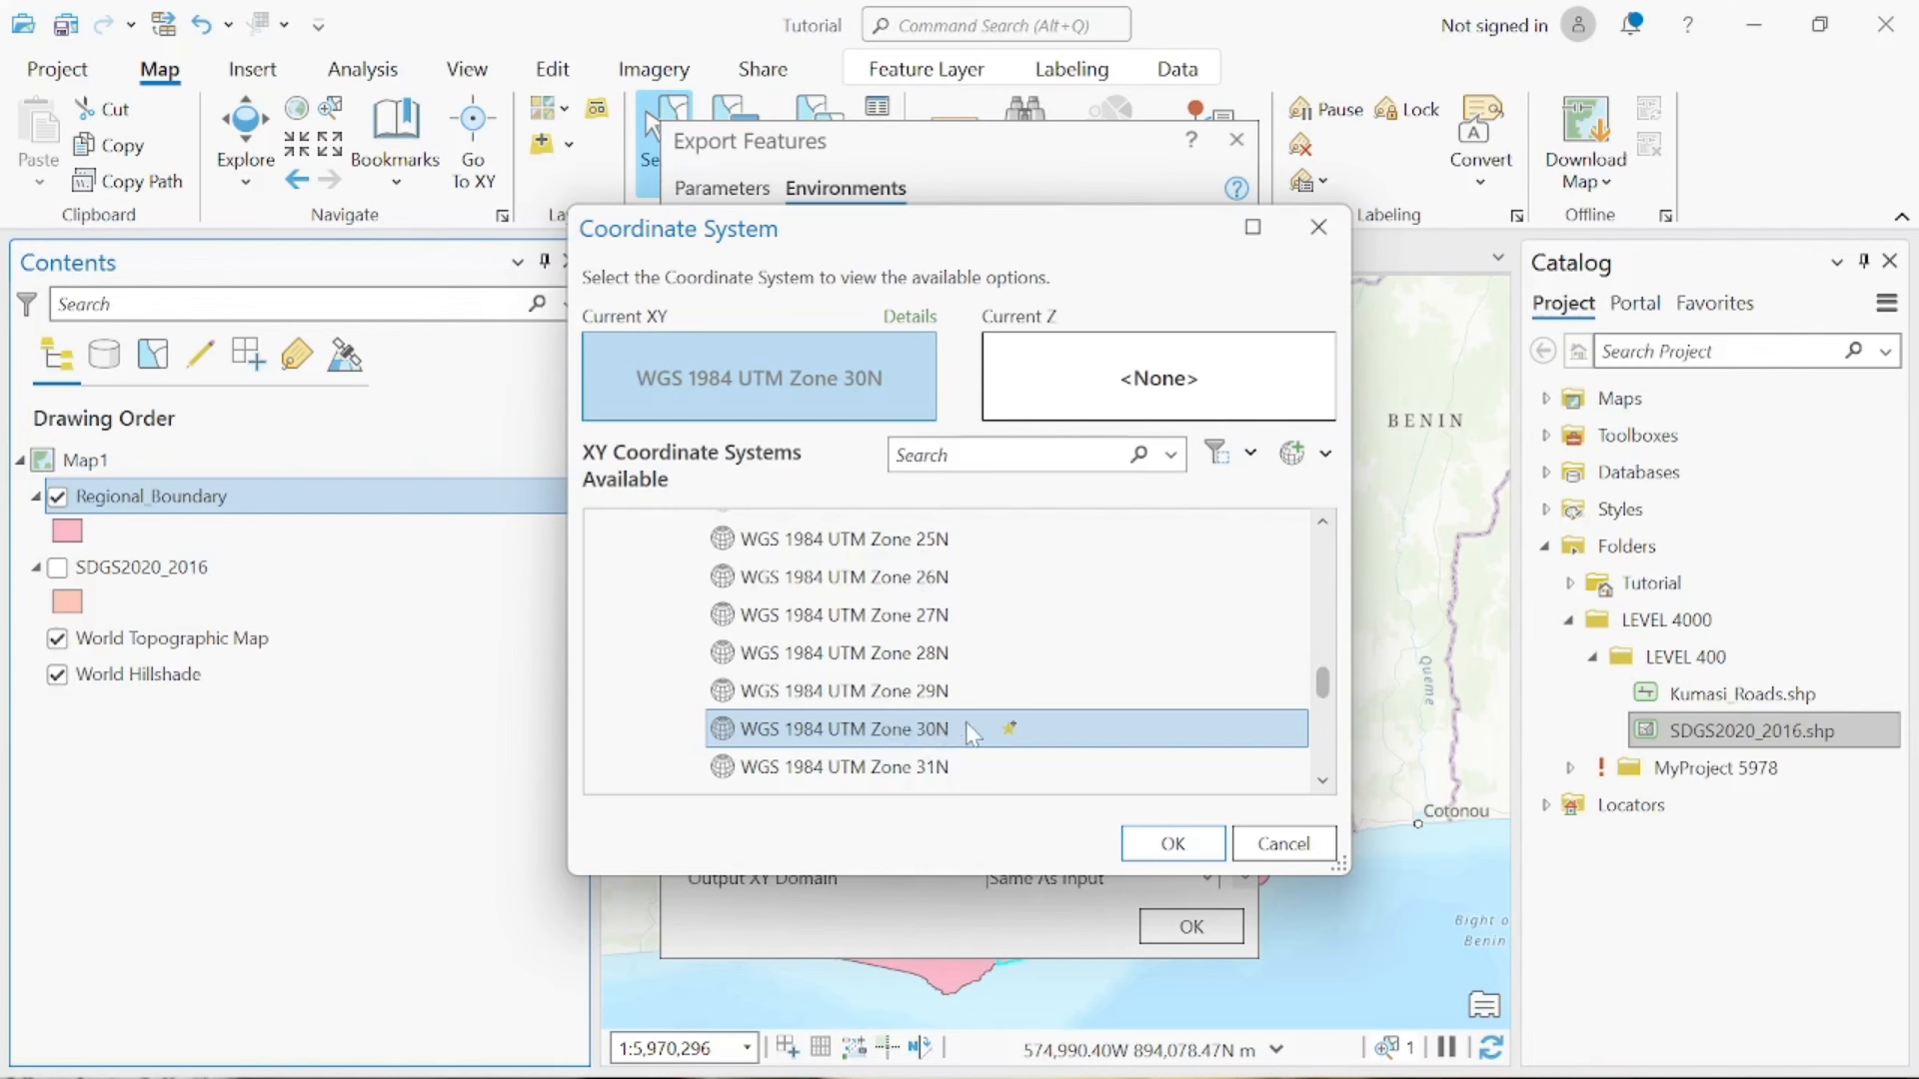
{"action": "left_click", "coordinate": [1219, 850]}
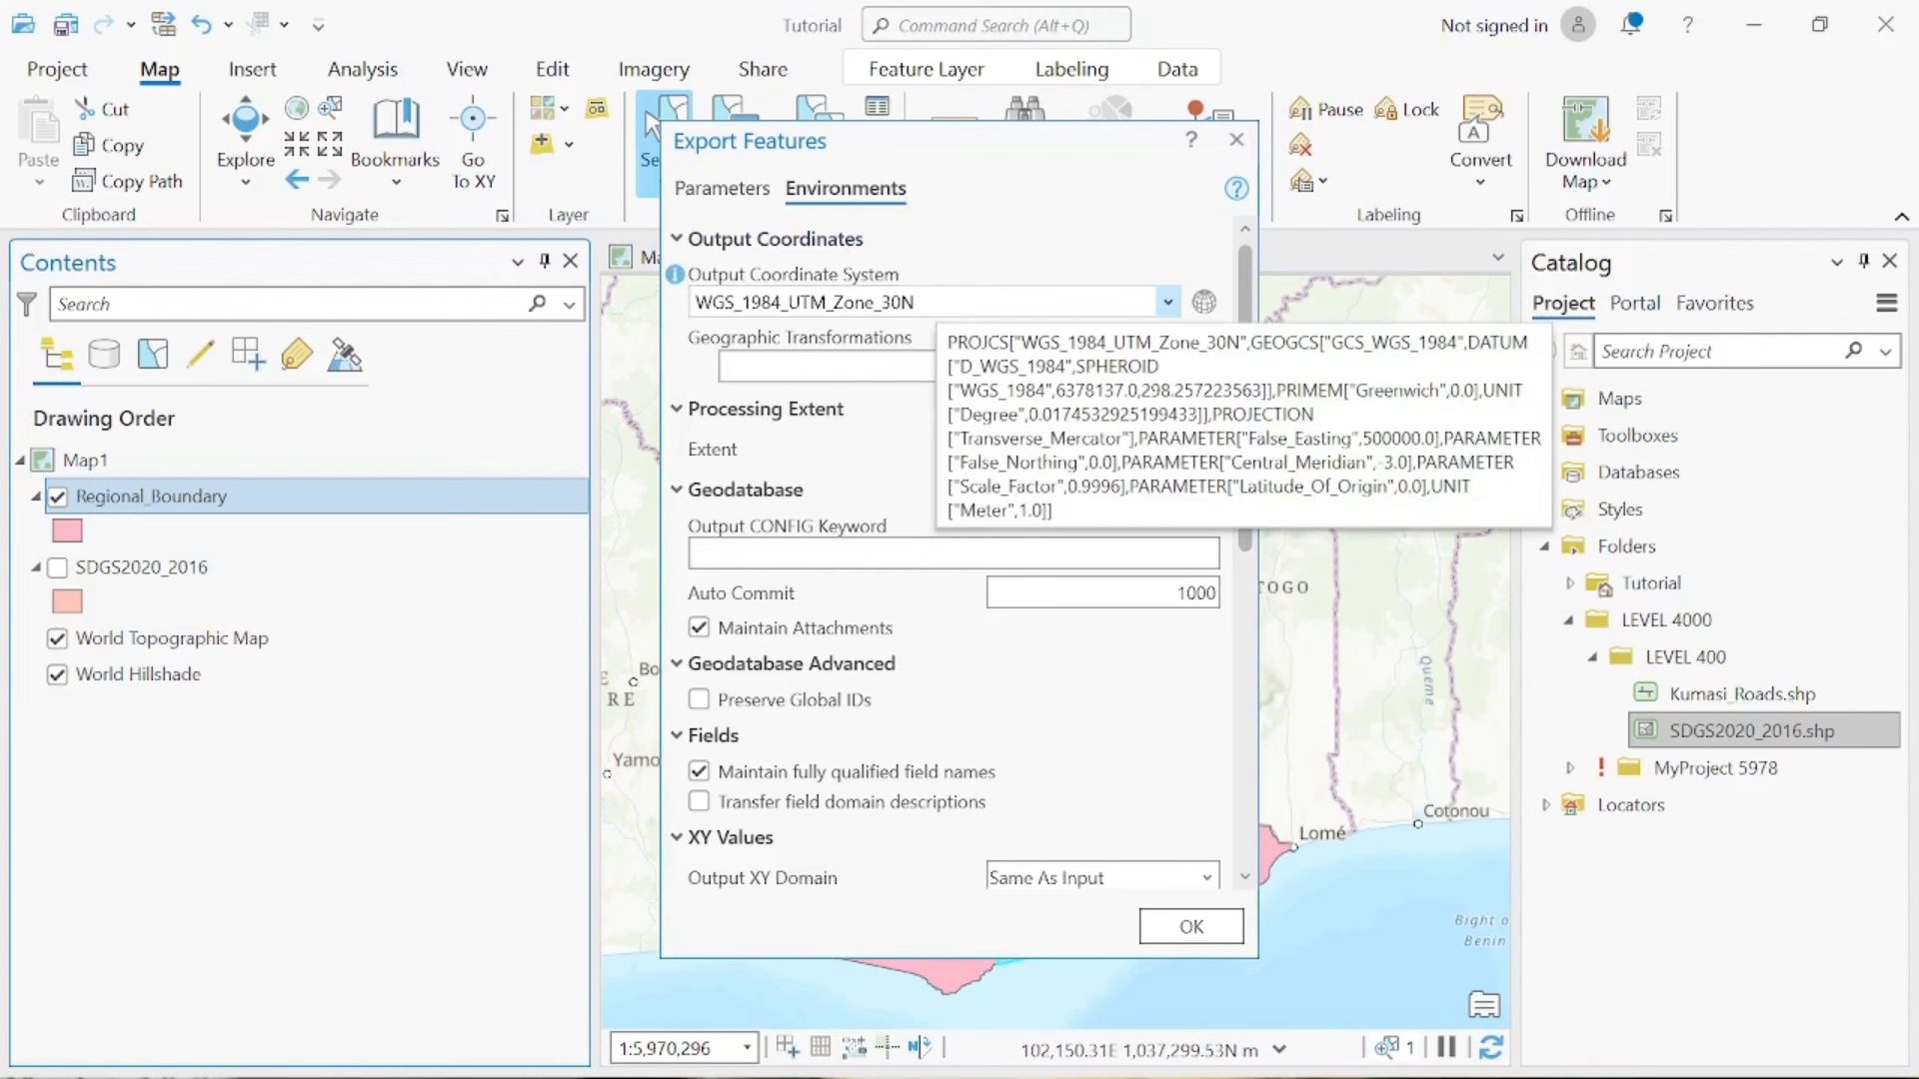
Check the export's input features, keep Regional_Boundary as the input, and run the export to Regional_Bound_ExportFeature
{"action": "left_click", "coordinate": [712, 190]}
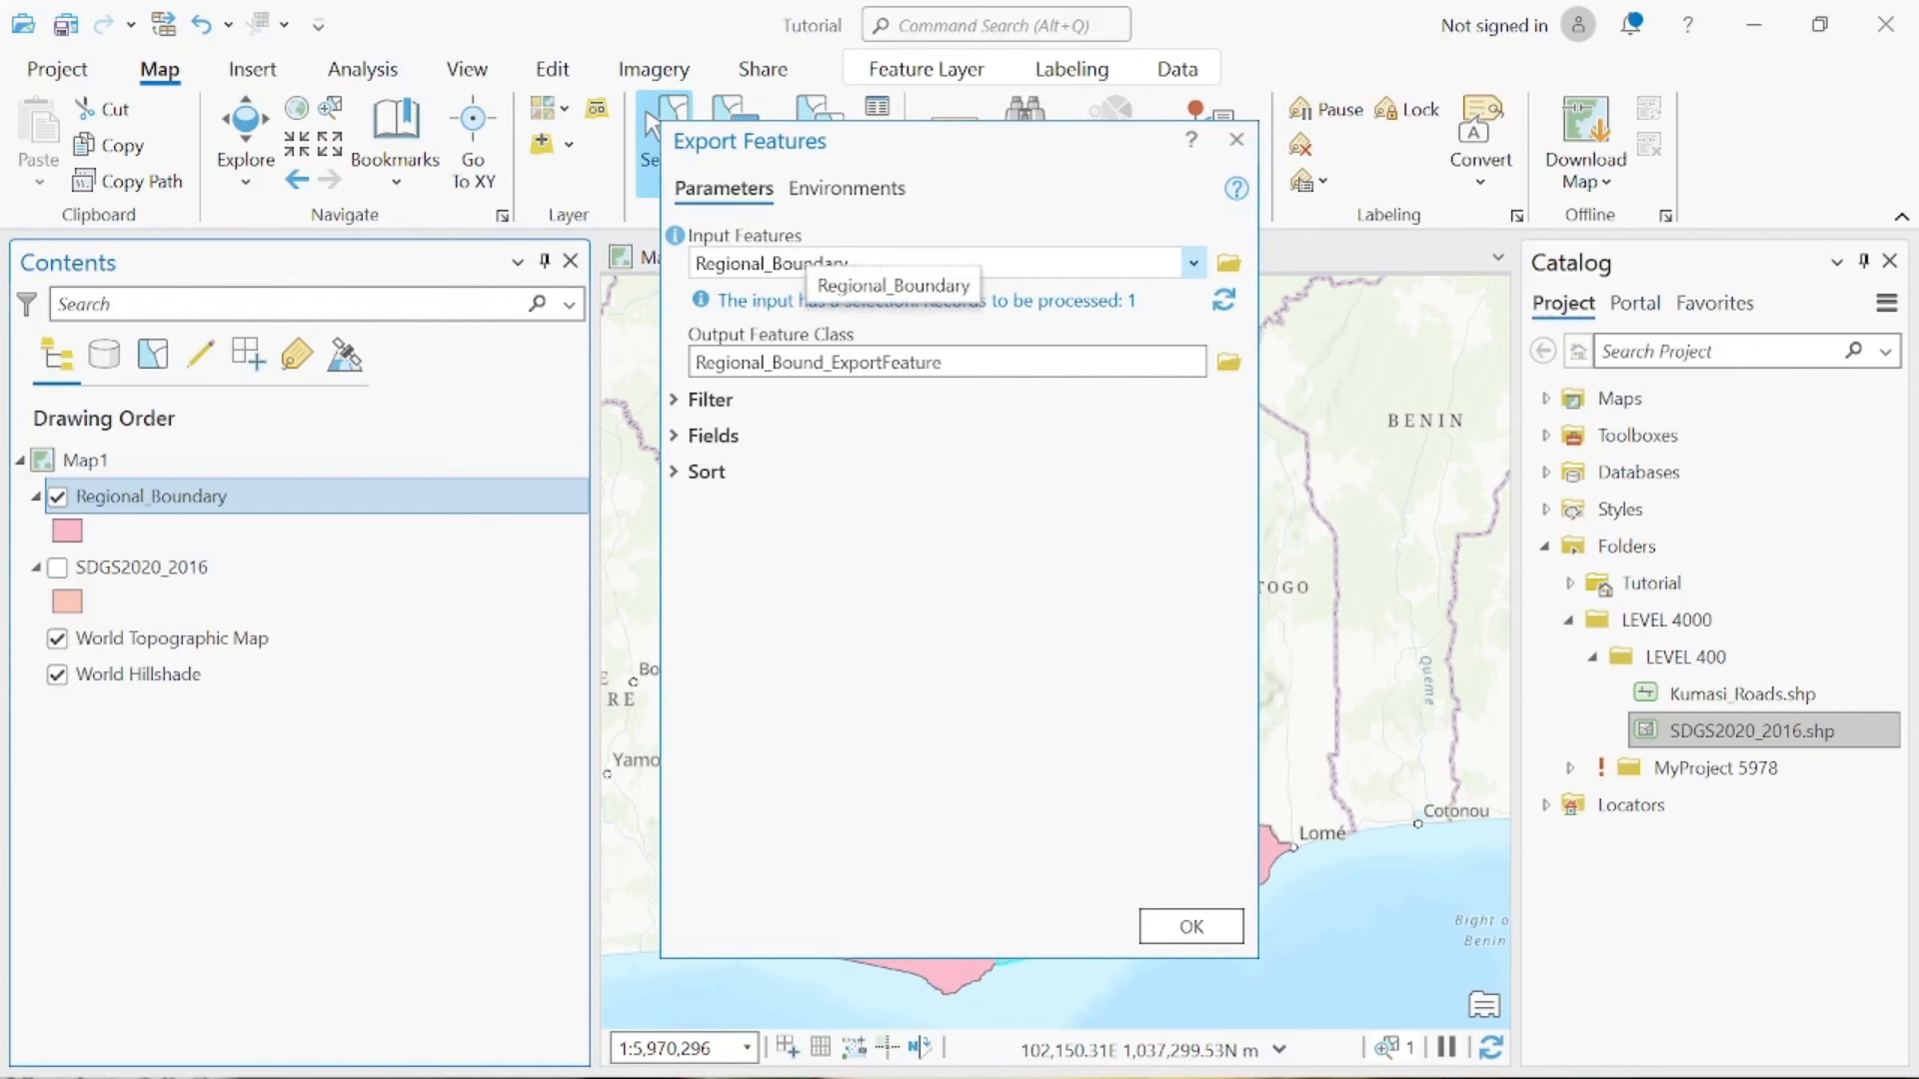
{"action": "left_click", "coordinate": [1192, 264]}
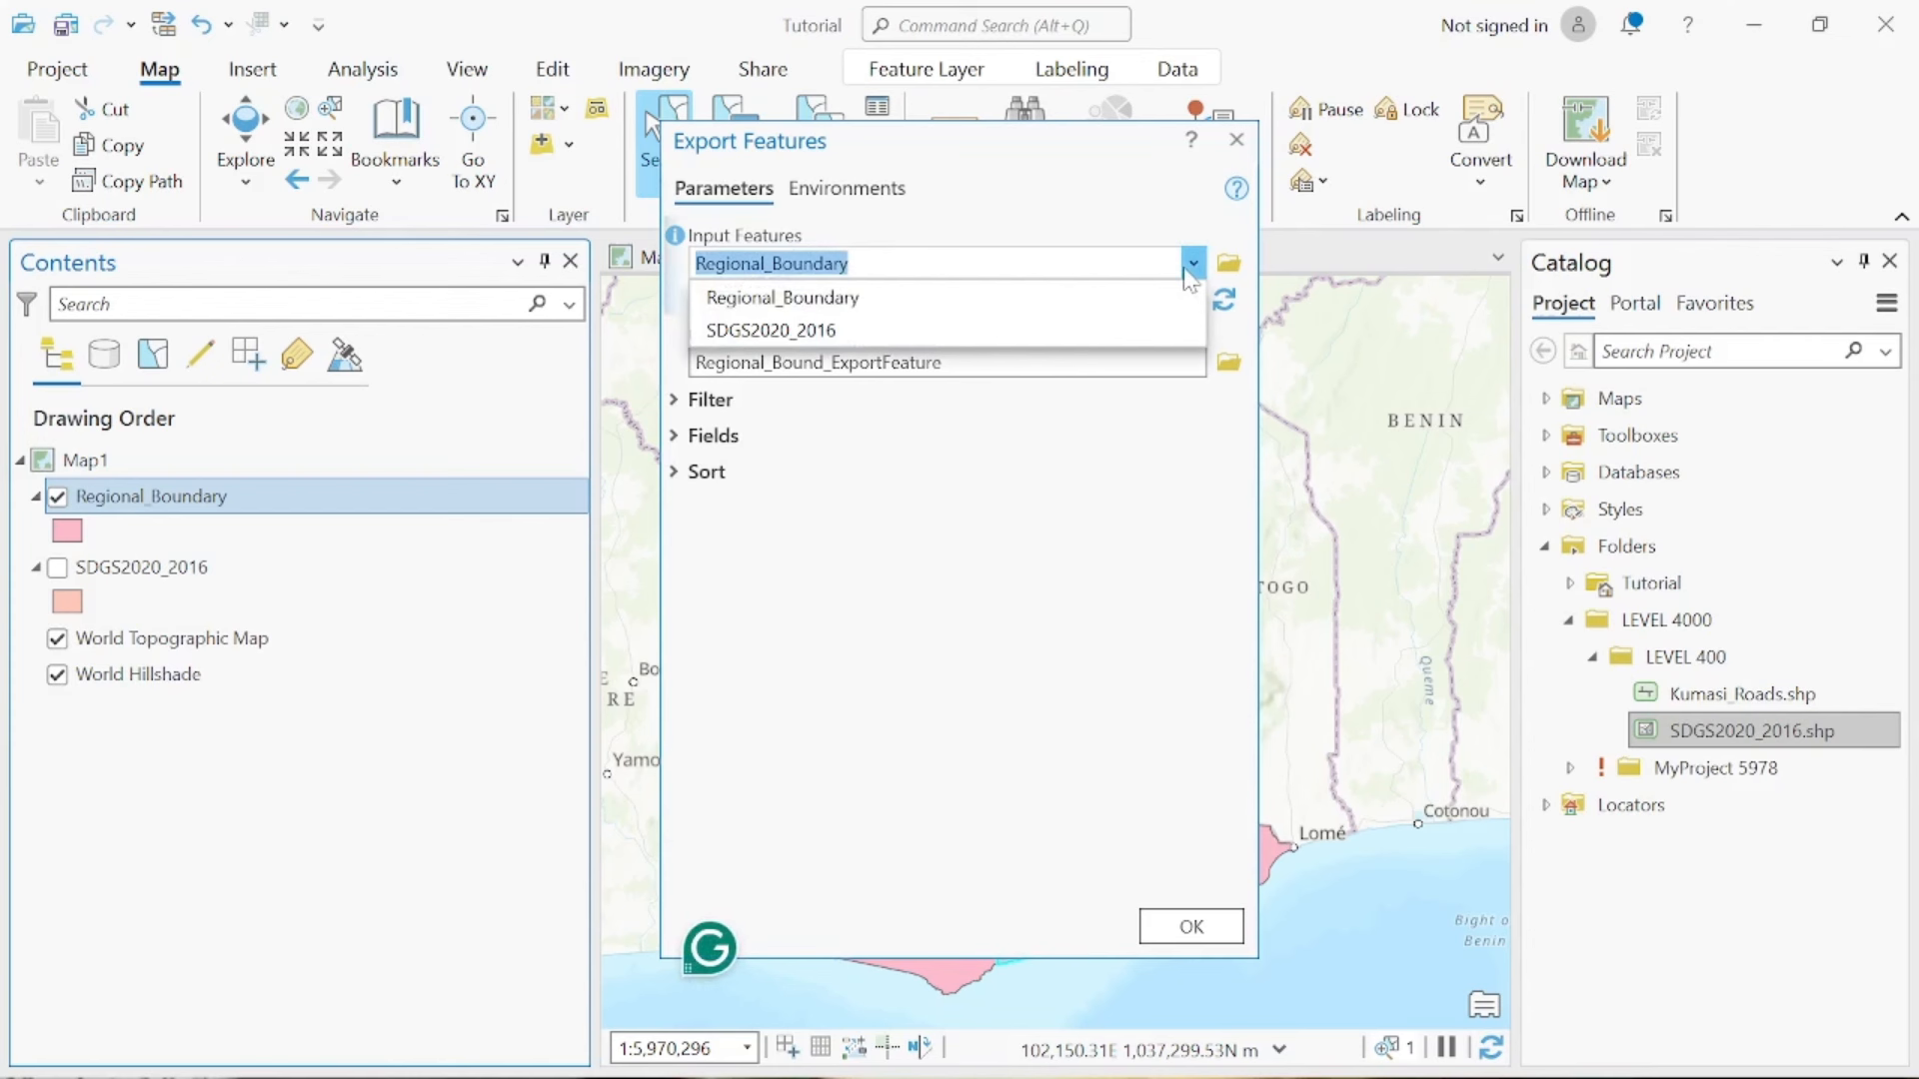
{"action": "left_click", "coordinate": [1185, 270]}
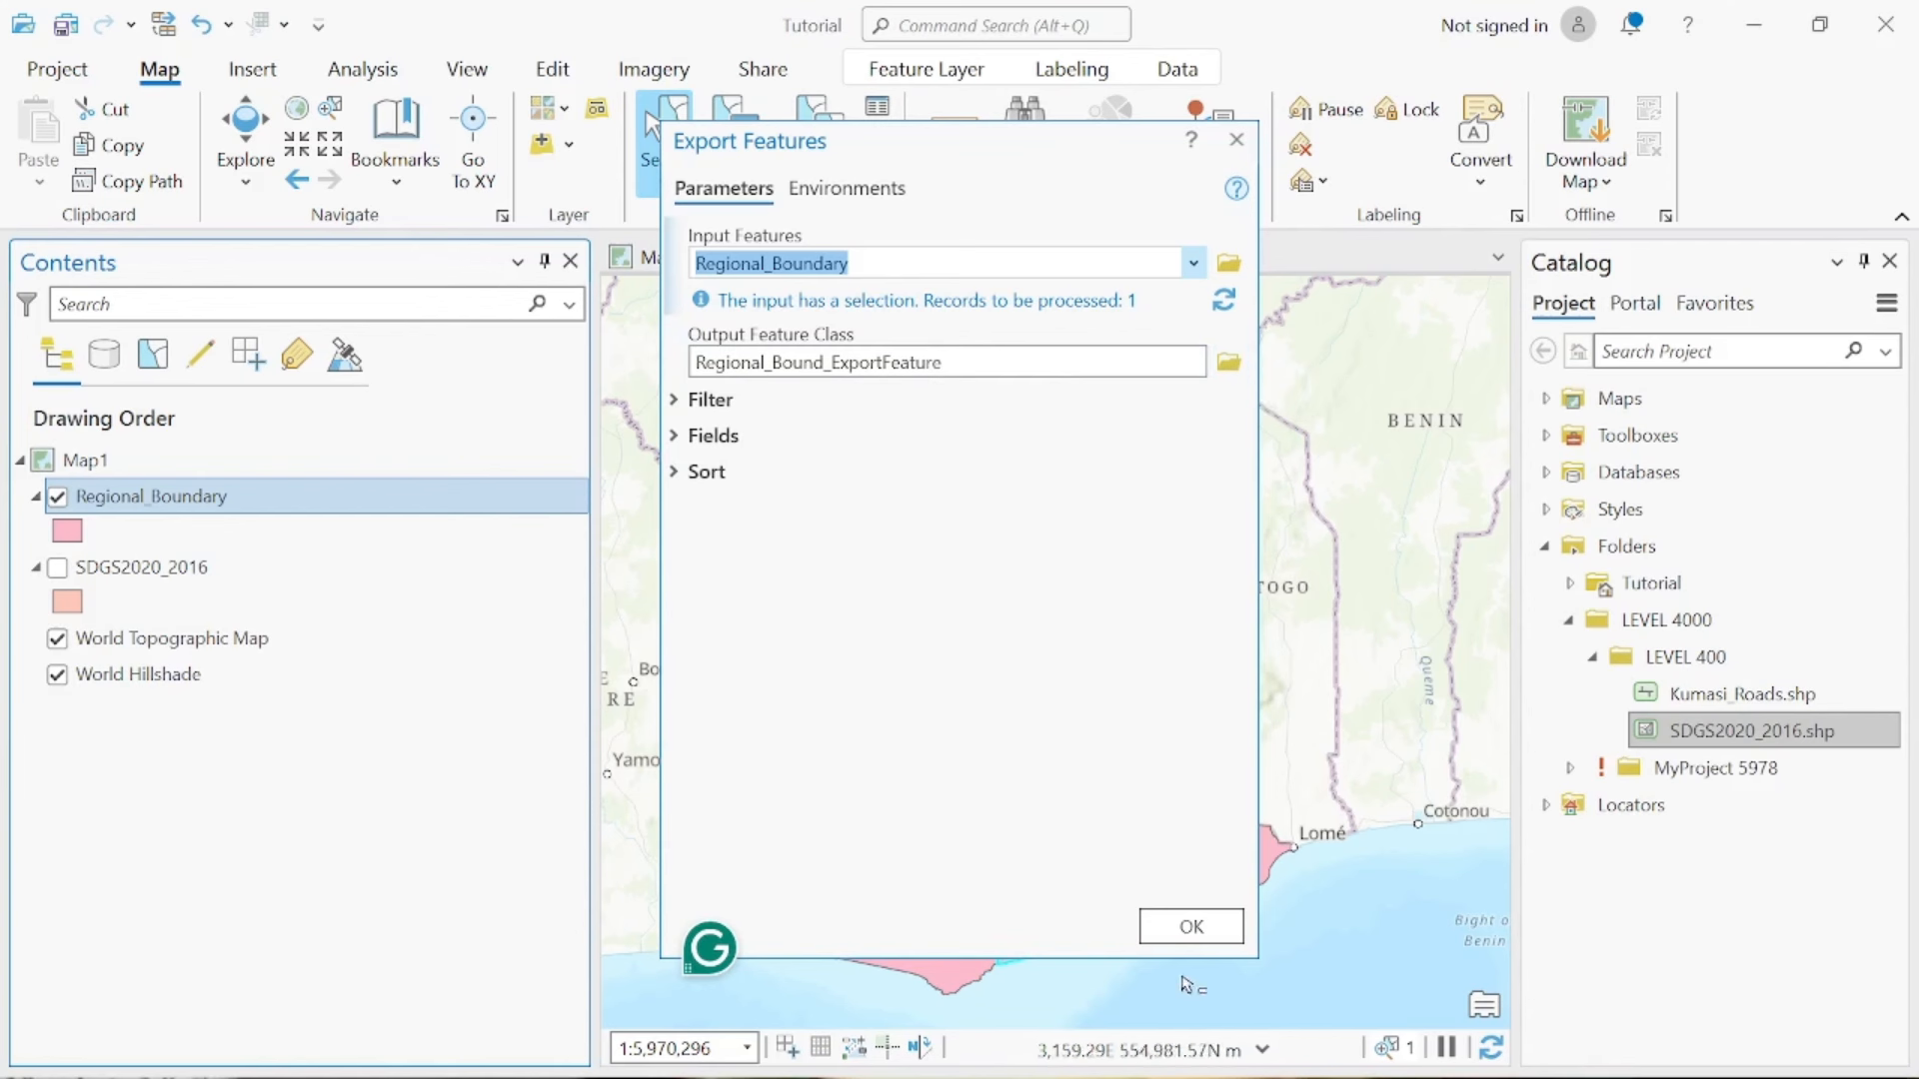
{"action": "left_click", "coordinate": [1207, 919]}
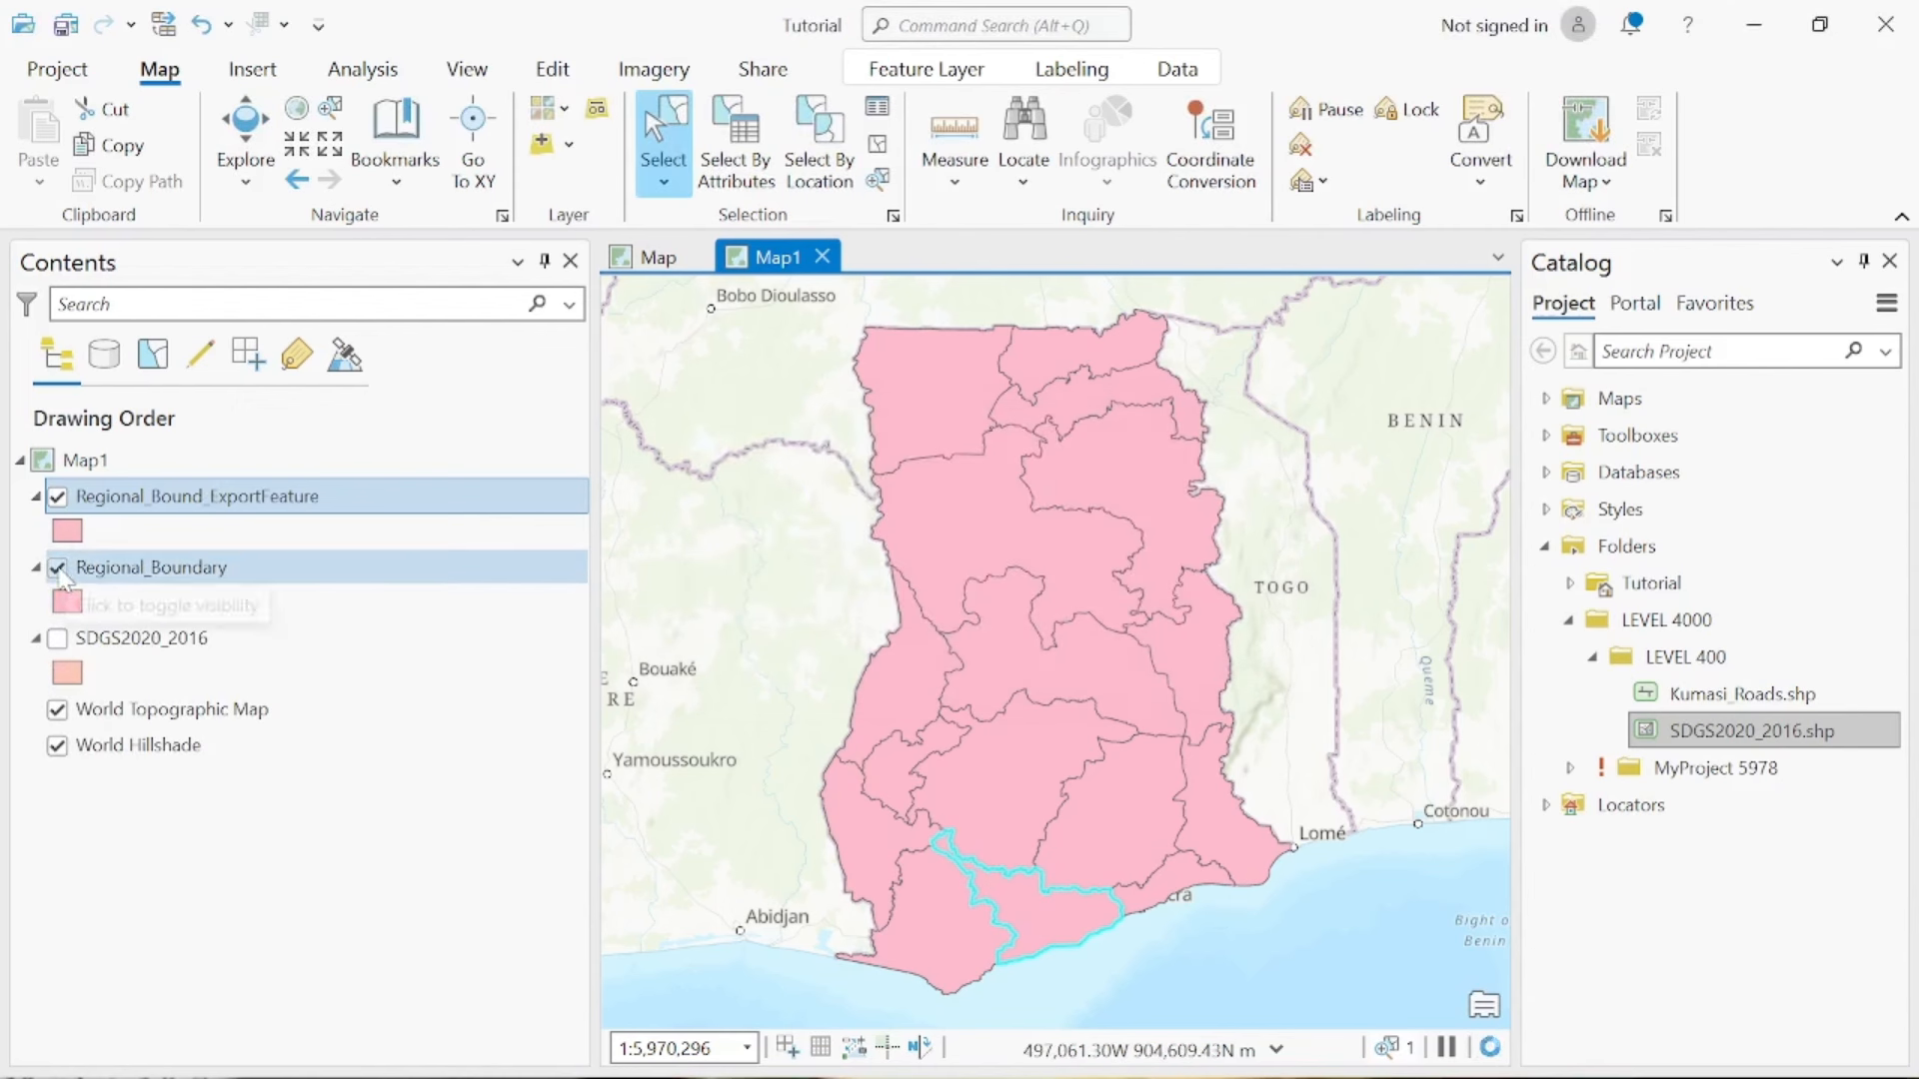
Hide the Regional_Boundary layer and zoom the map to the Regional_Bound_ExportFeature layer
{"action": "left_click", "coordinate": [58, 568]}
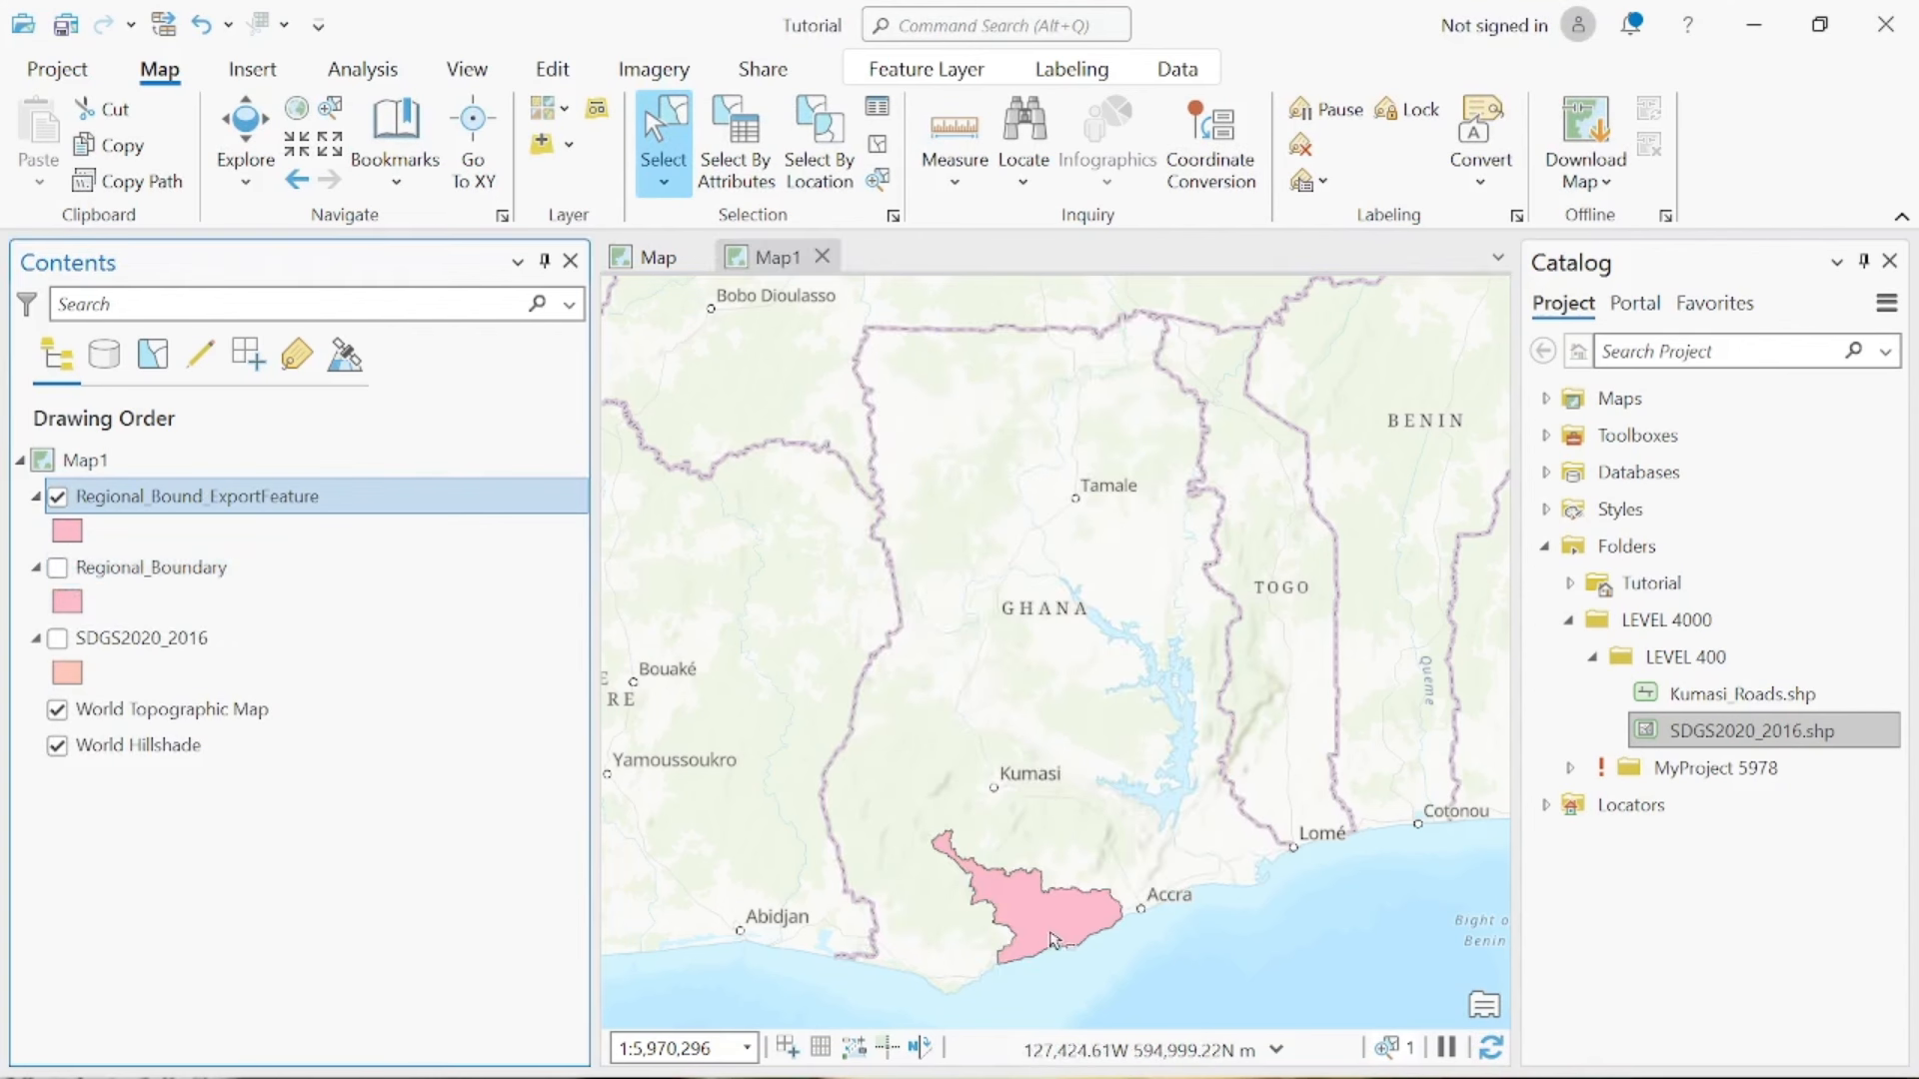
{"action": "right_click", "coordinate": [297, 496]}
{"action": "left_click", "coordinate": [398, 489]}
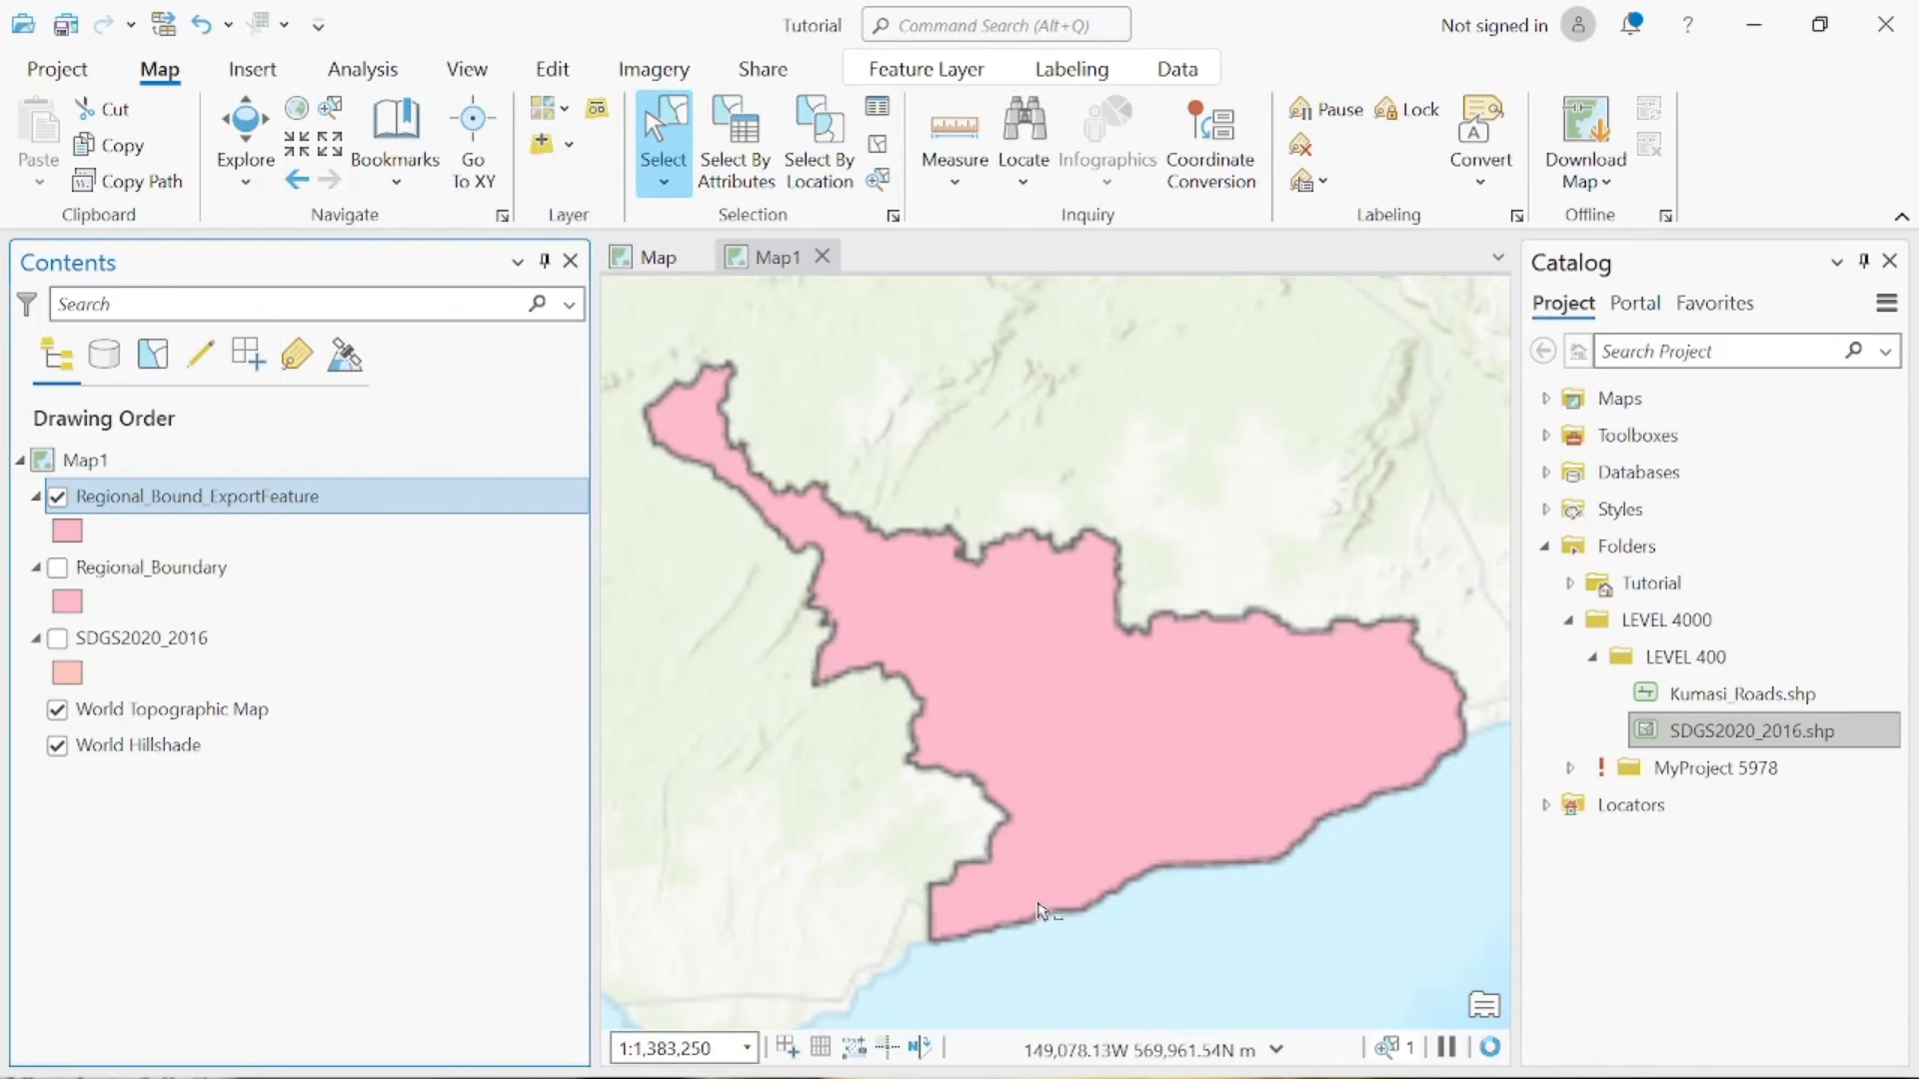
{"action": "right_click", "coordinate": [242, 488]}
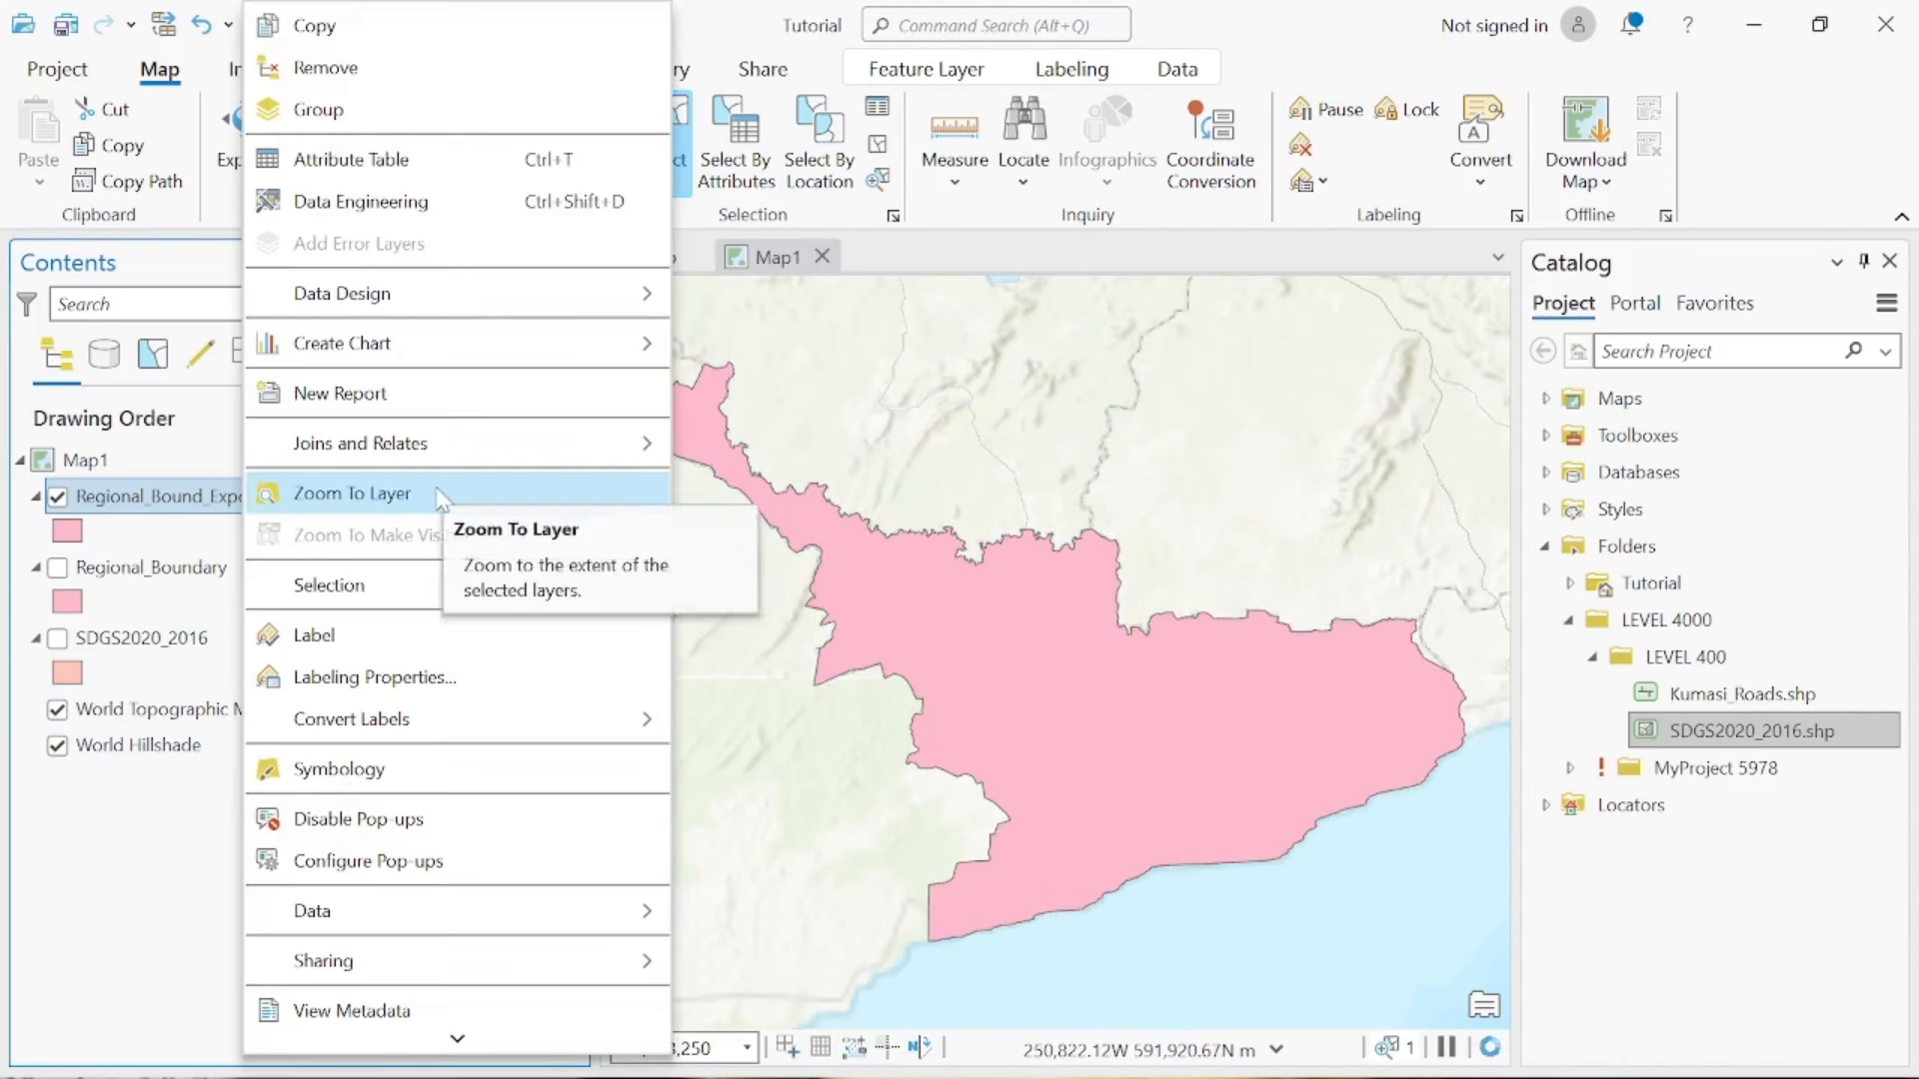
{"action": "left_click", "coordinate": [135, 964]}
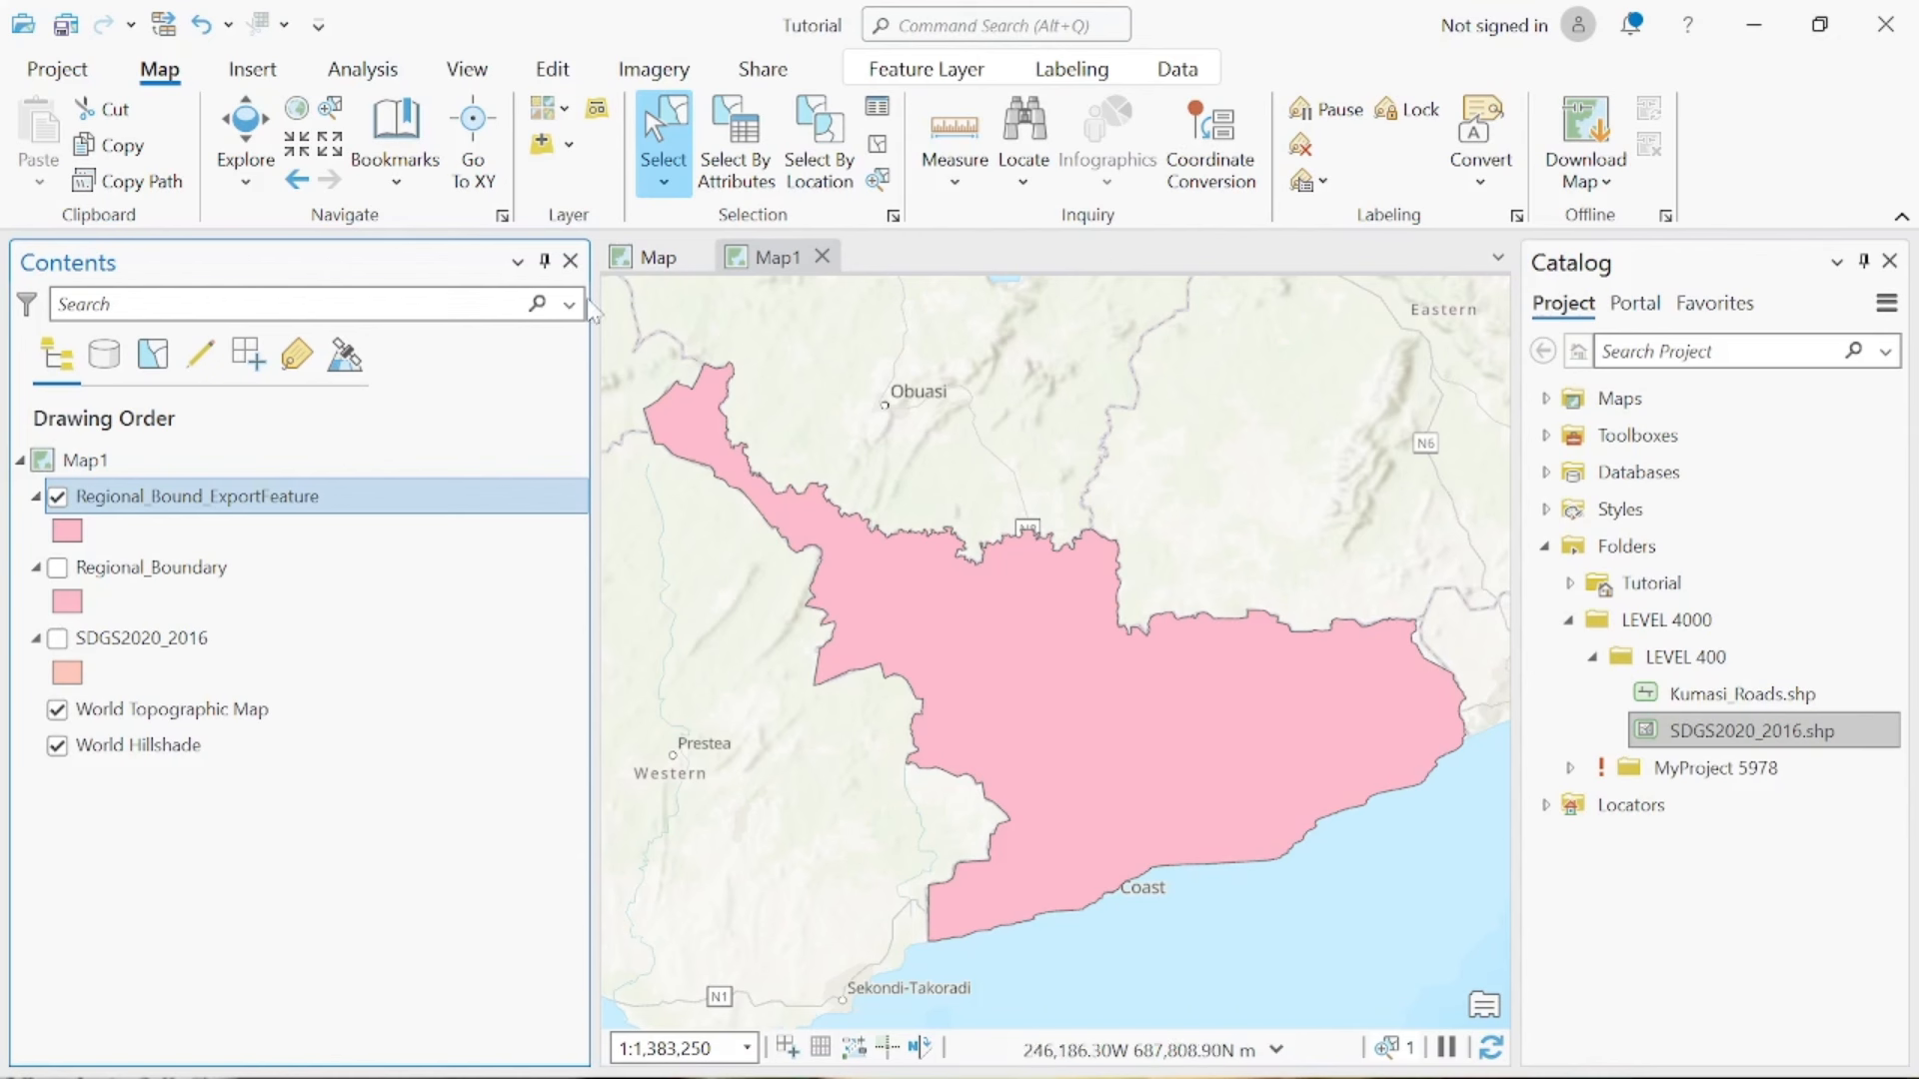
Add the Greater_Accra.shp shapefile from the Target folder on drive D to the map
{"action": "left_click", "coordinate": [543, 145]}
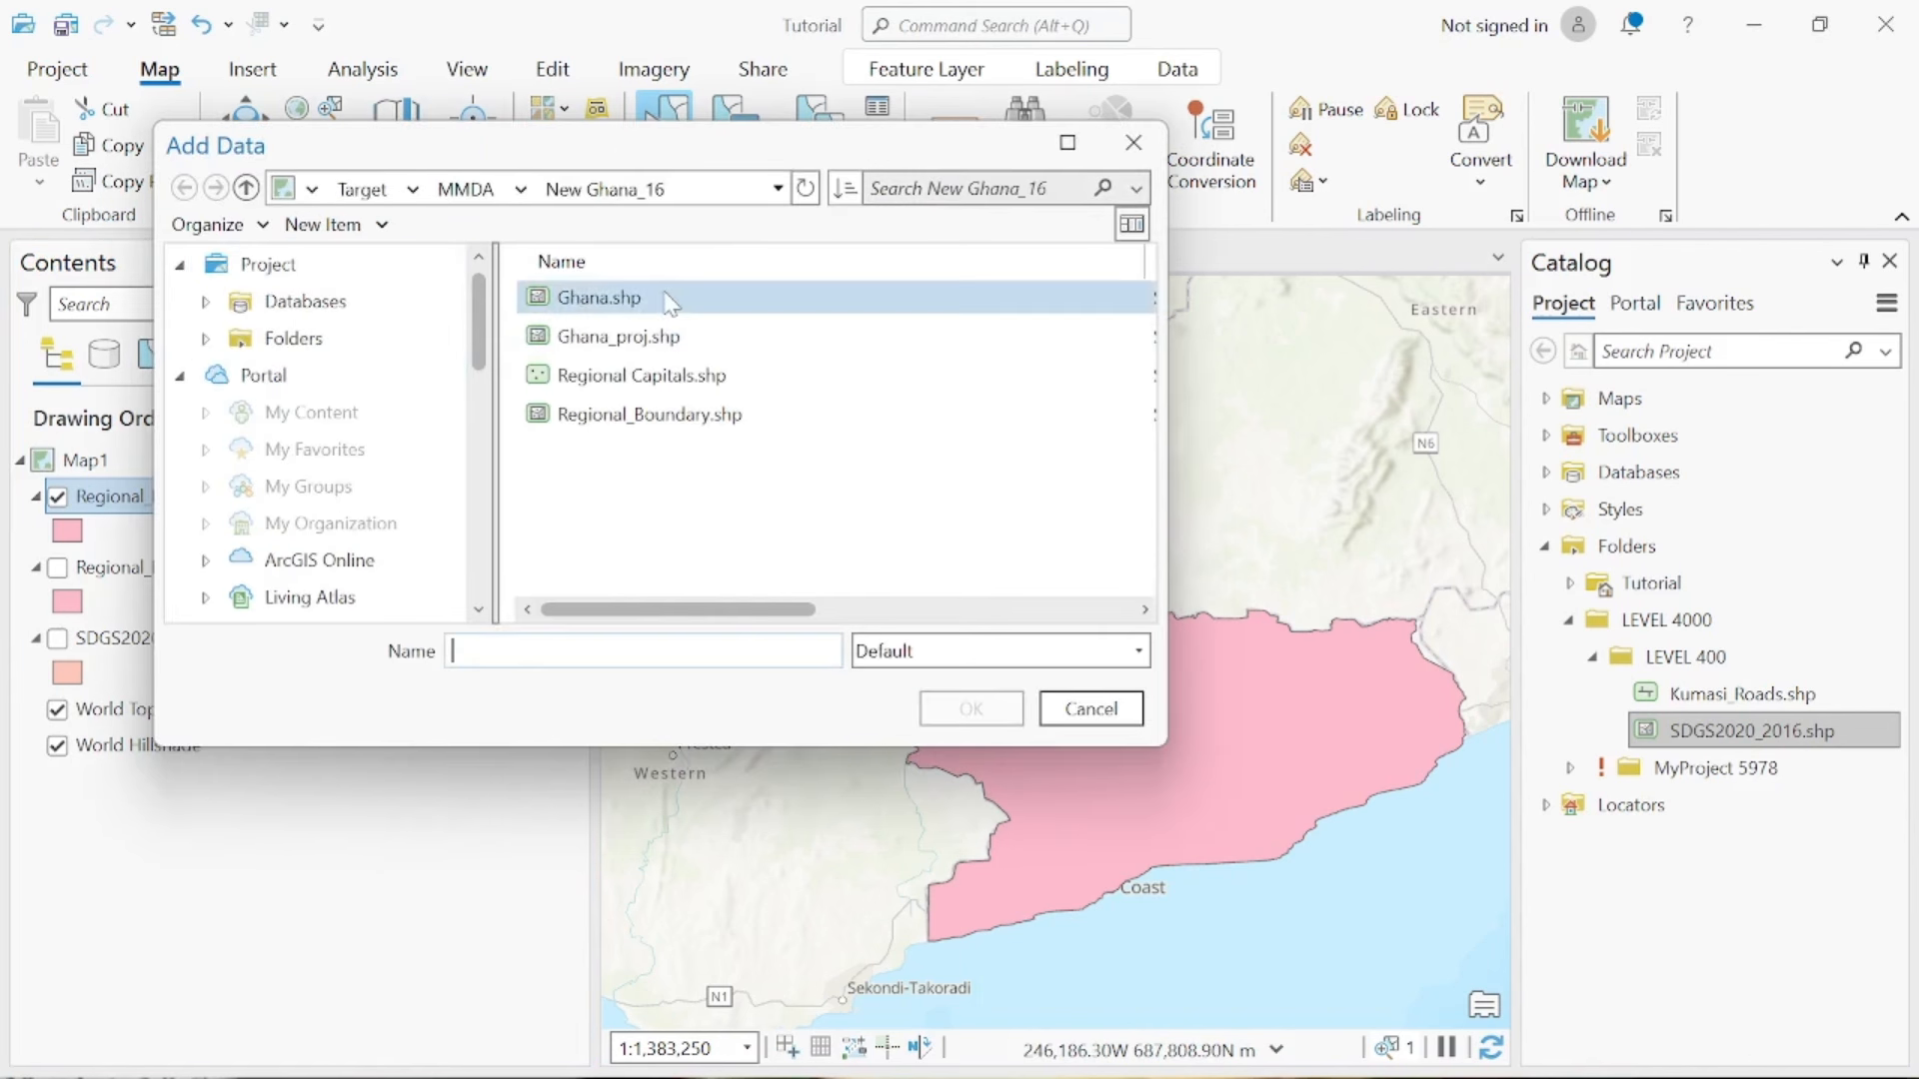
{"action": "left_click", "coordinate": [246, 189]}
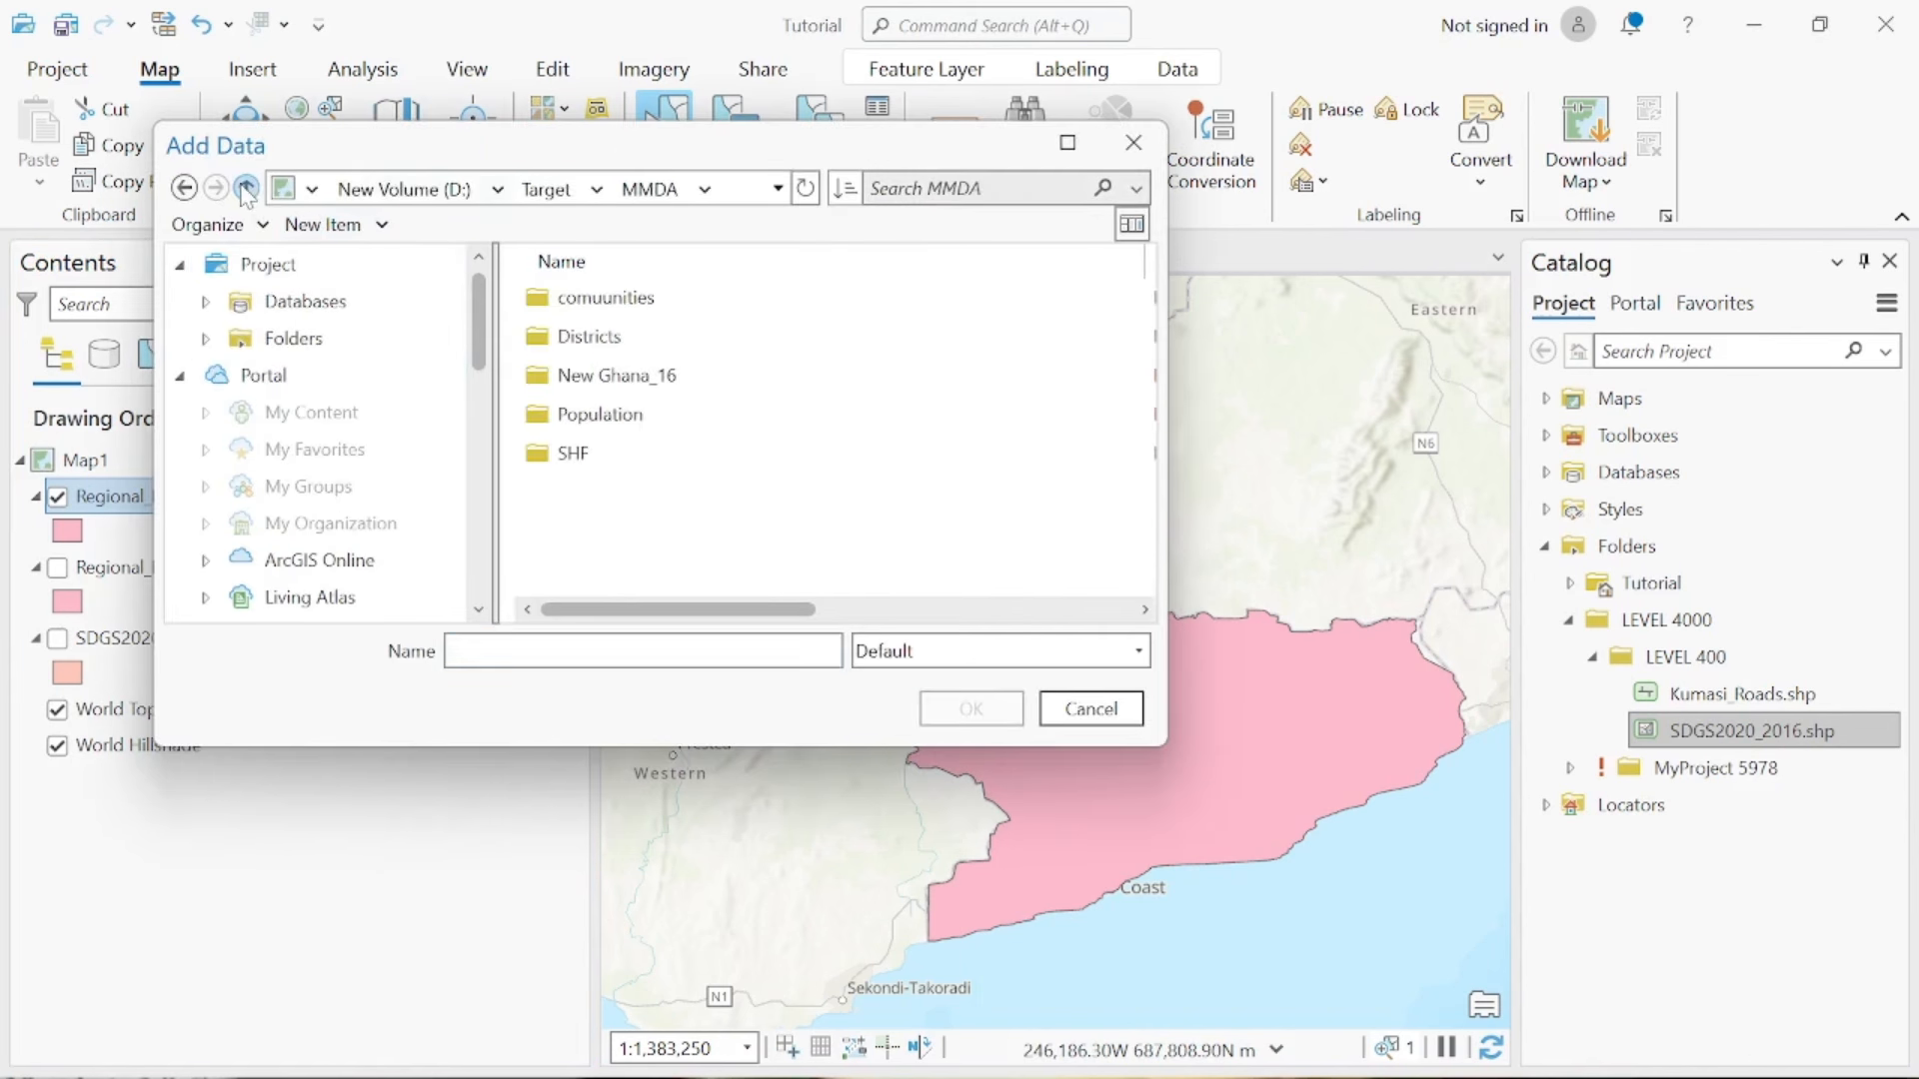
{"action": "left_click", "coordinate": [246, 189]}
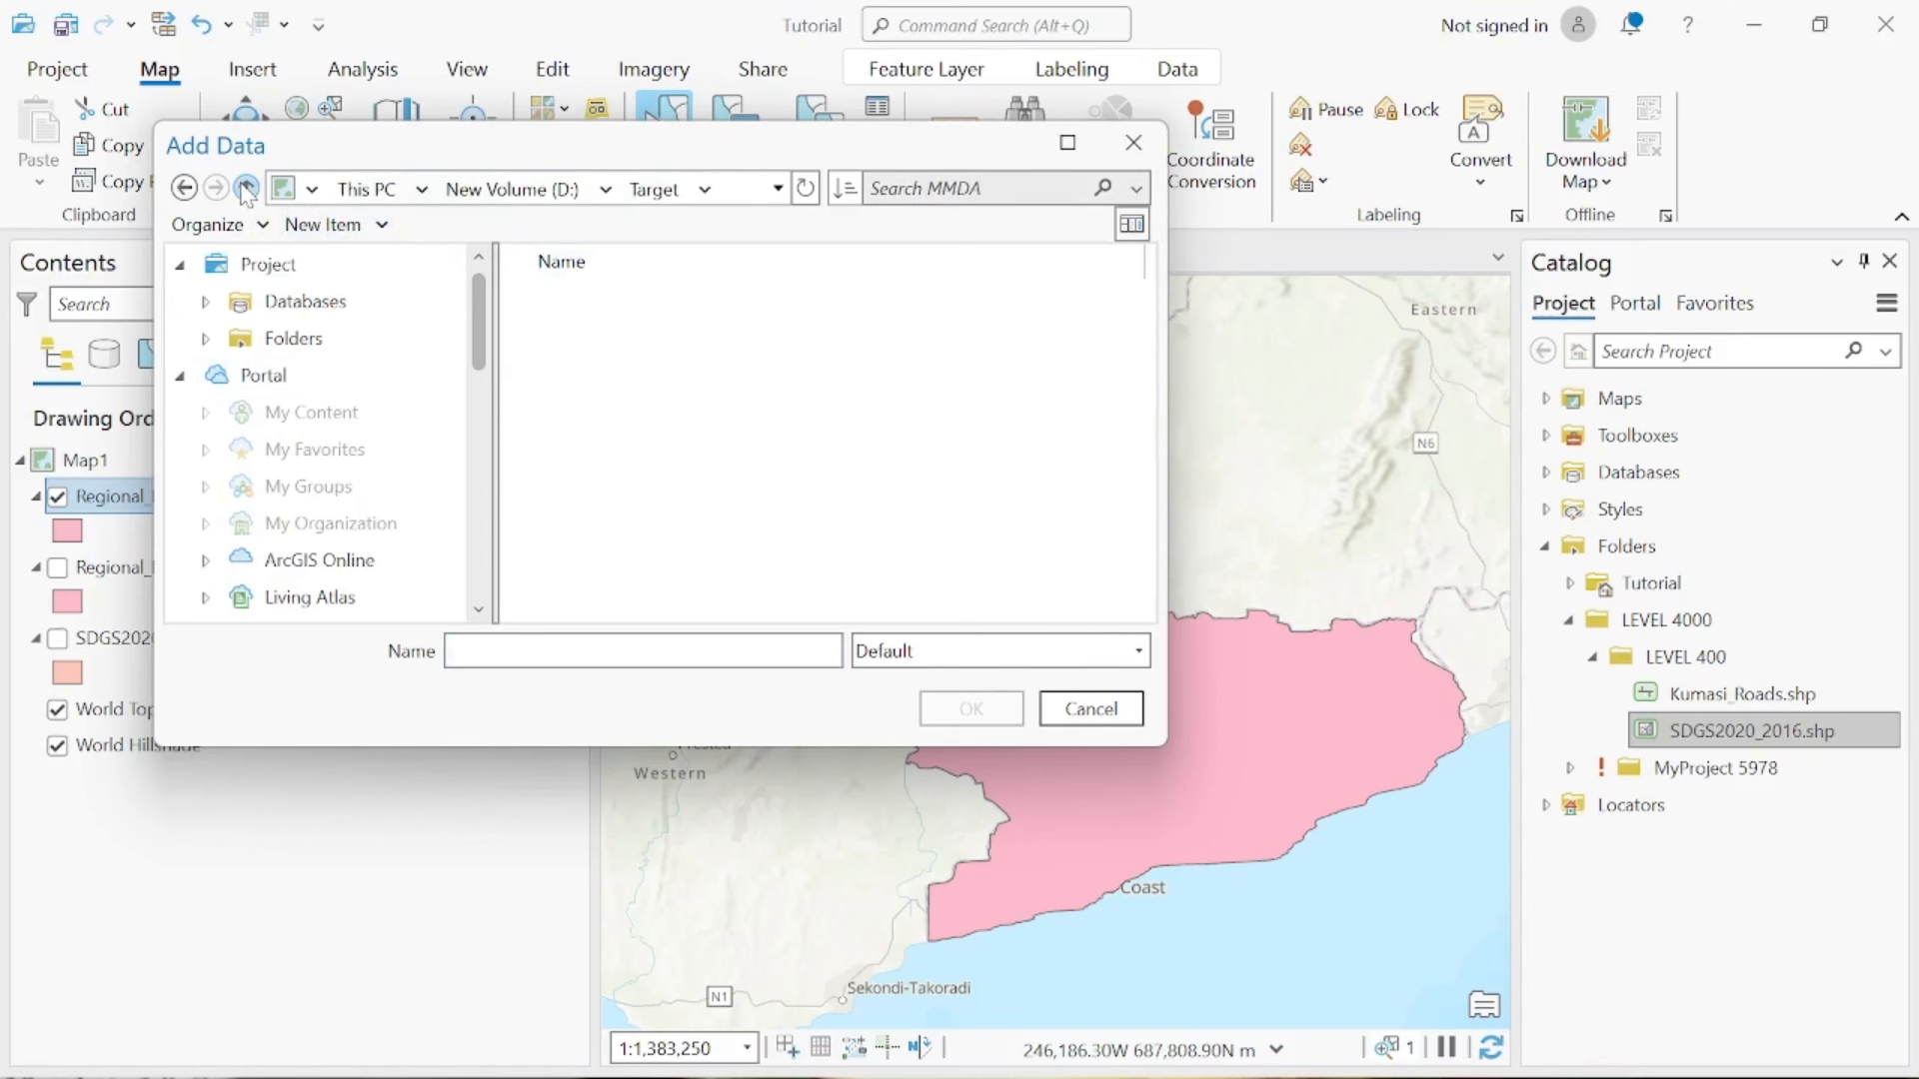
{"action": "scroll", "coordinate": [736, 433], "scroll_direction": "down", "scroll_amount": 5}
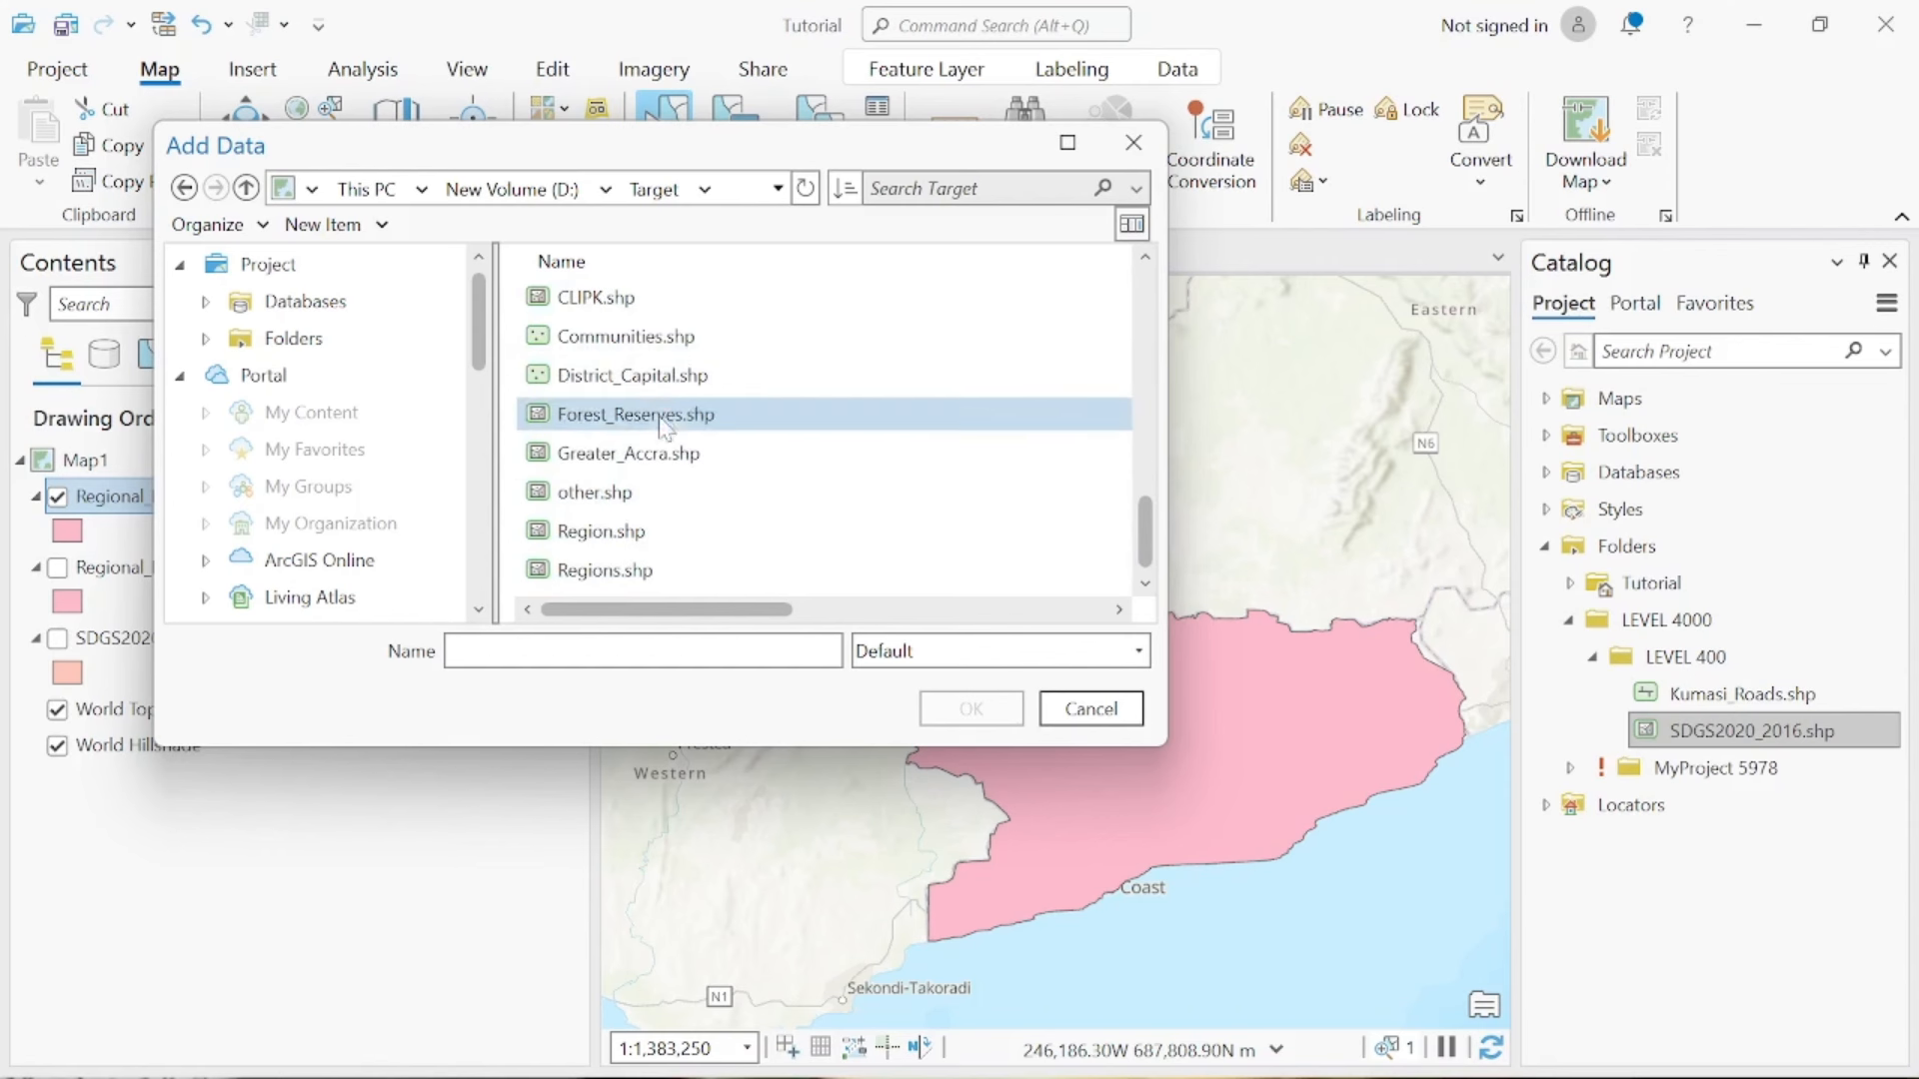
{"action": "left_click", "coordinate": [657, 452]}
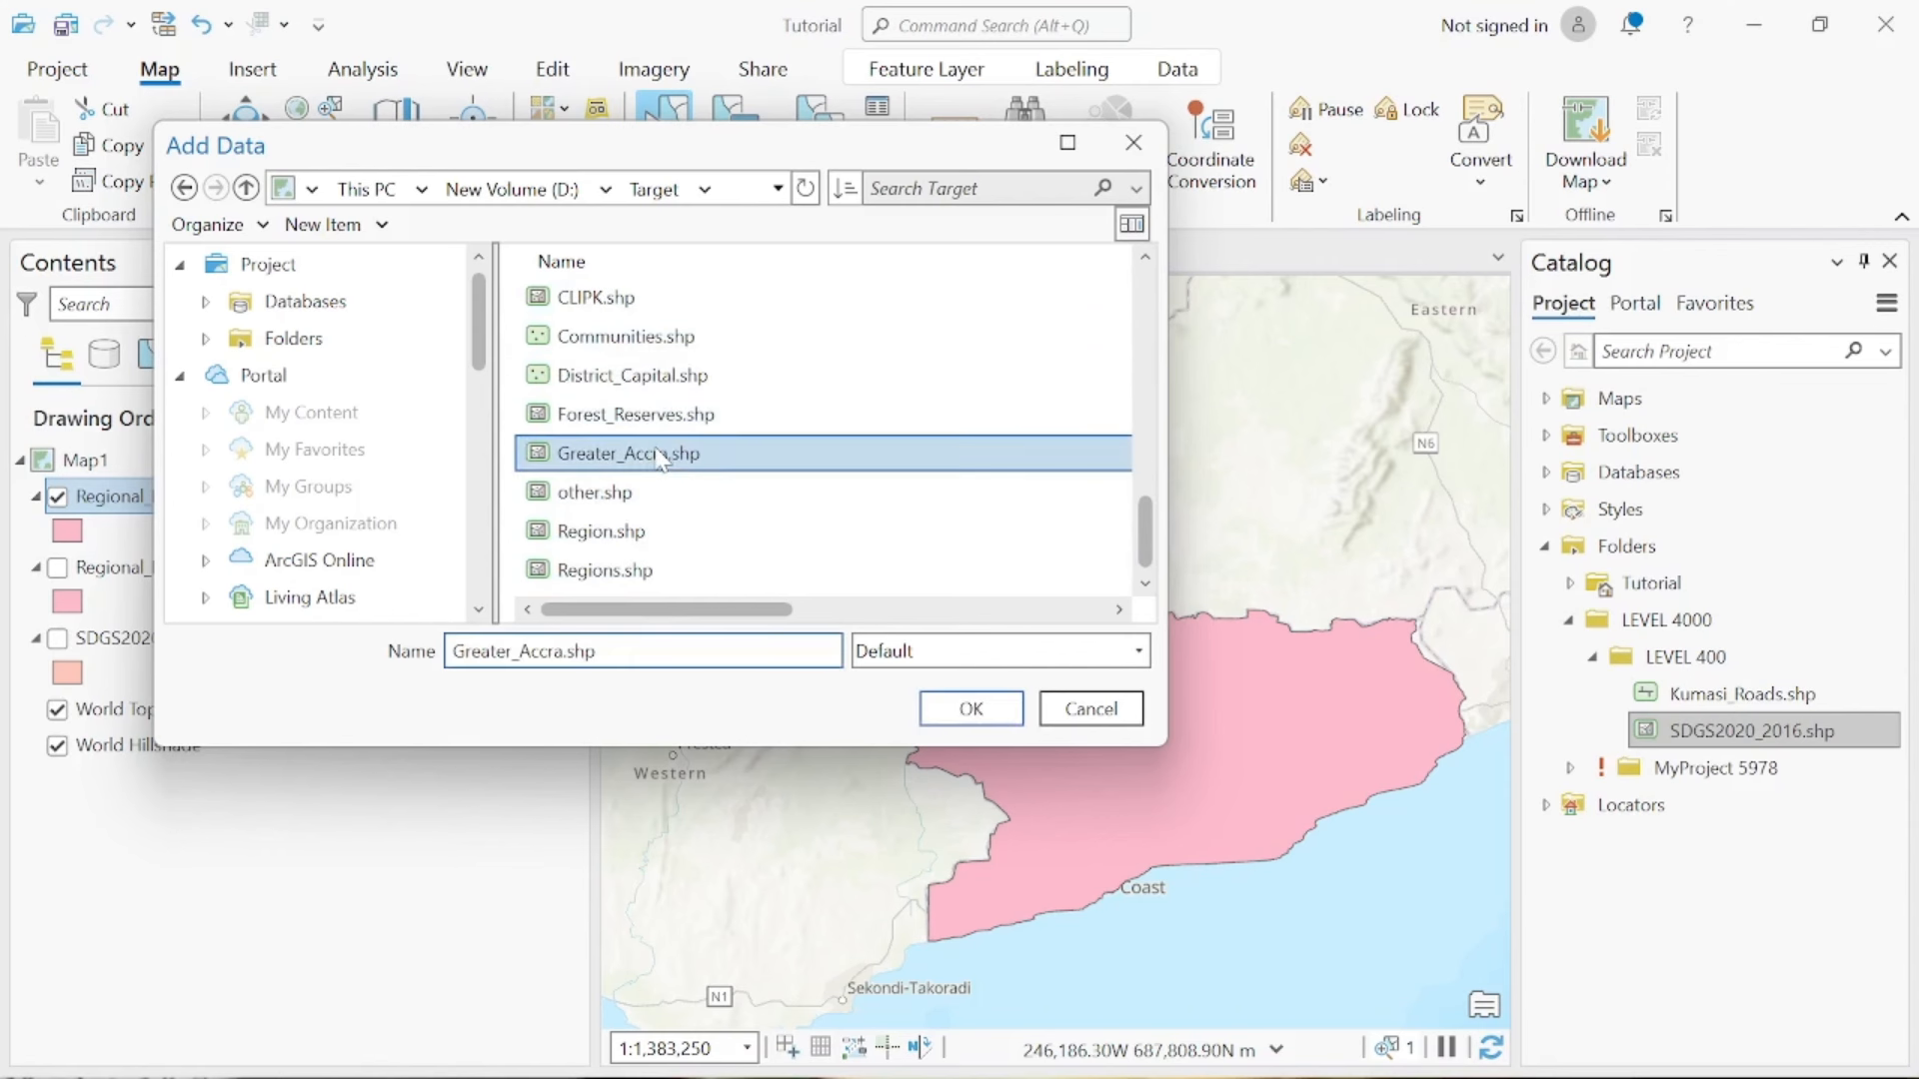
{"action": "left_click", "coordinate": [983, 714]}
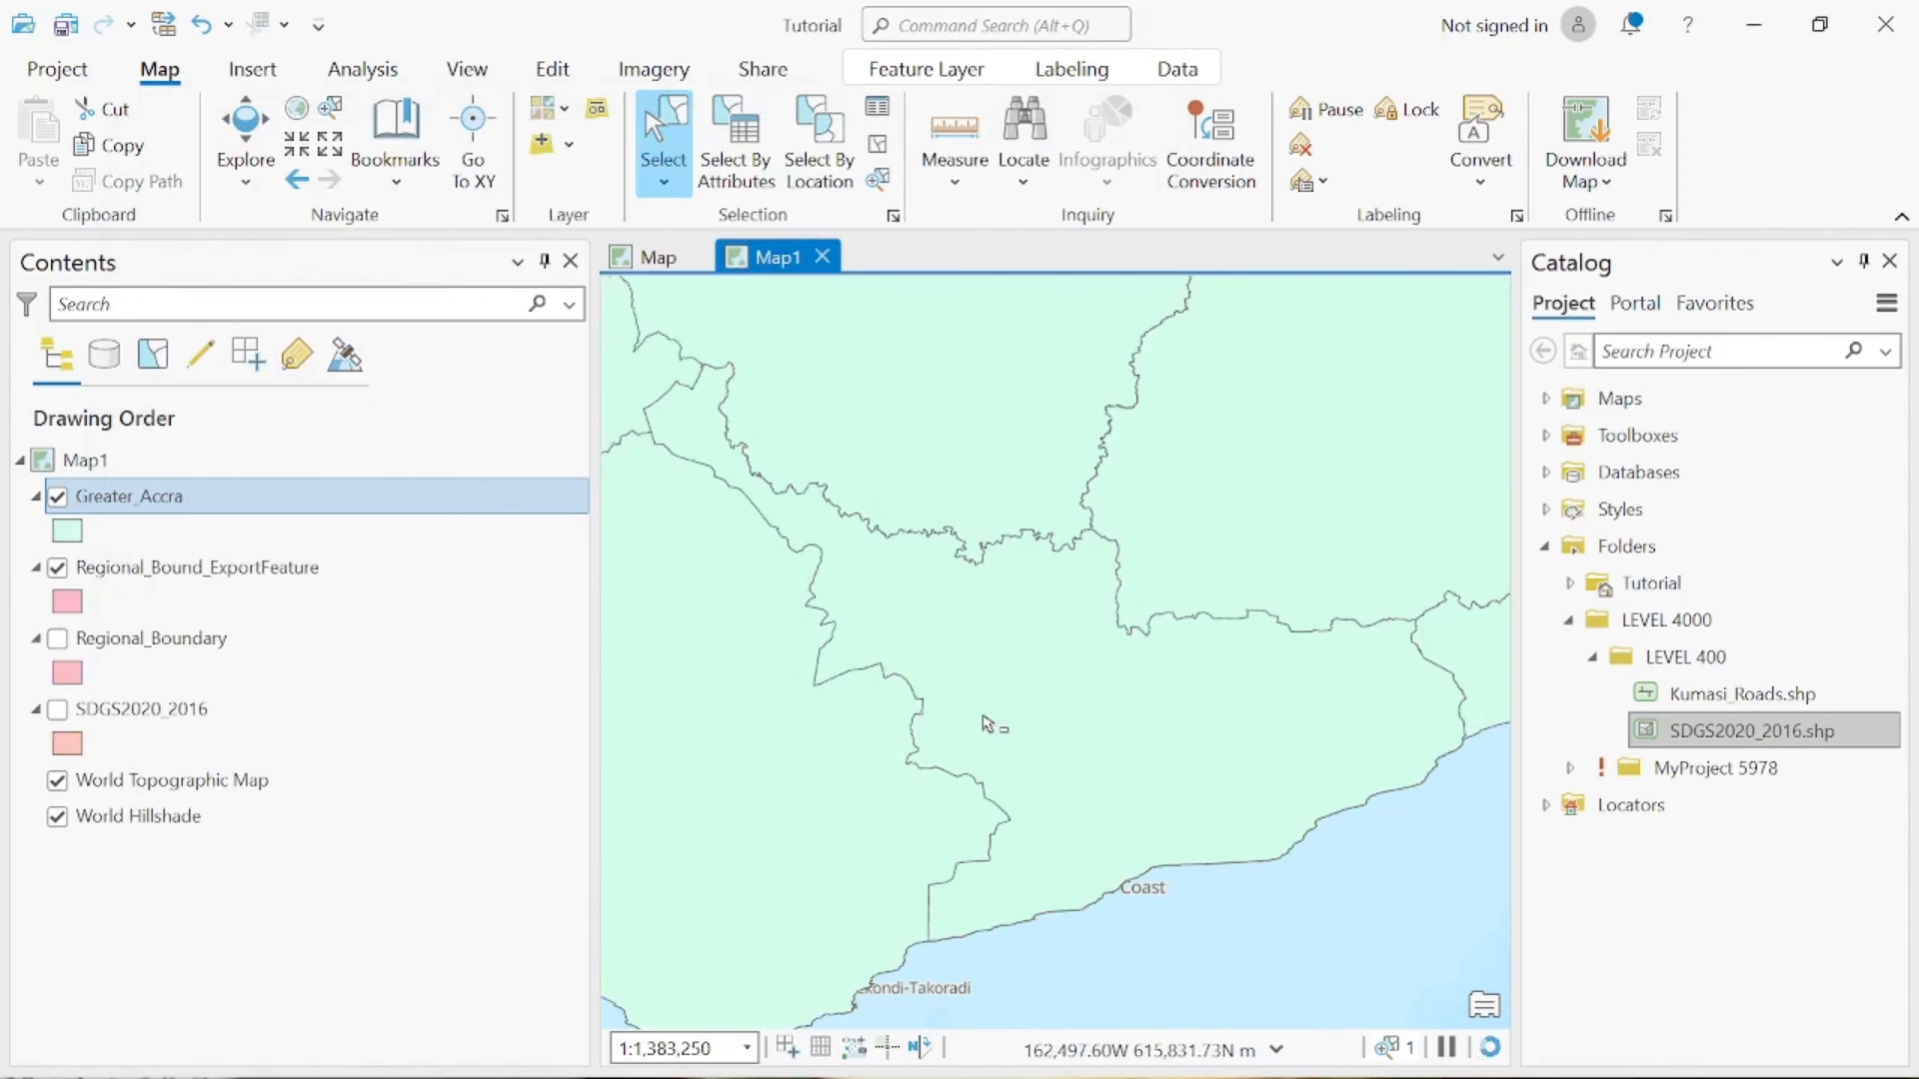
Zoom the map to the Greater_Accra layer's extent, then turn off that layer's visibility
{"action": "left_click", "coordinate": [163, 502]}
{"action": "right_click", "coordinate": [166, 508]}
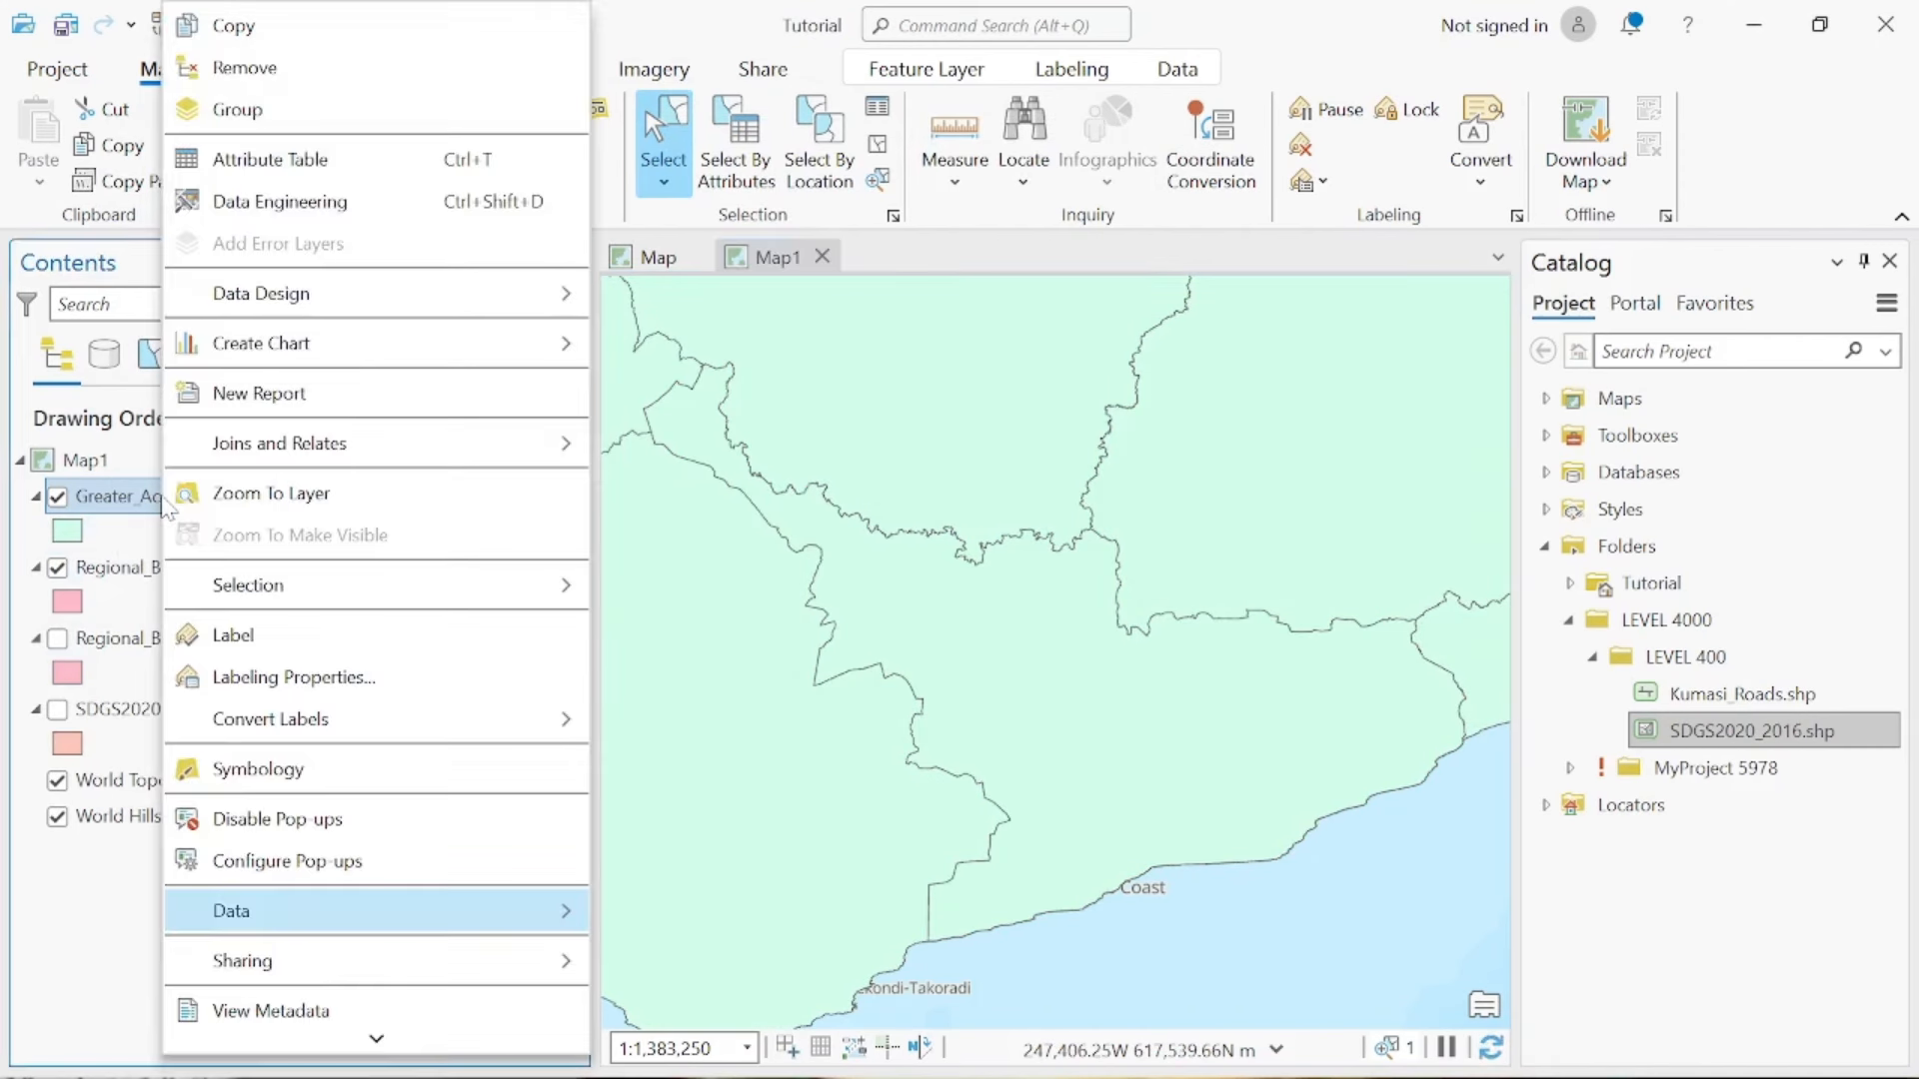
{"action": "left_click", "coordinate": [285, 505]}
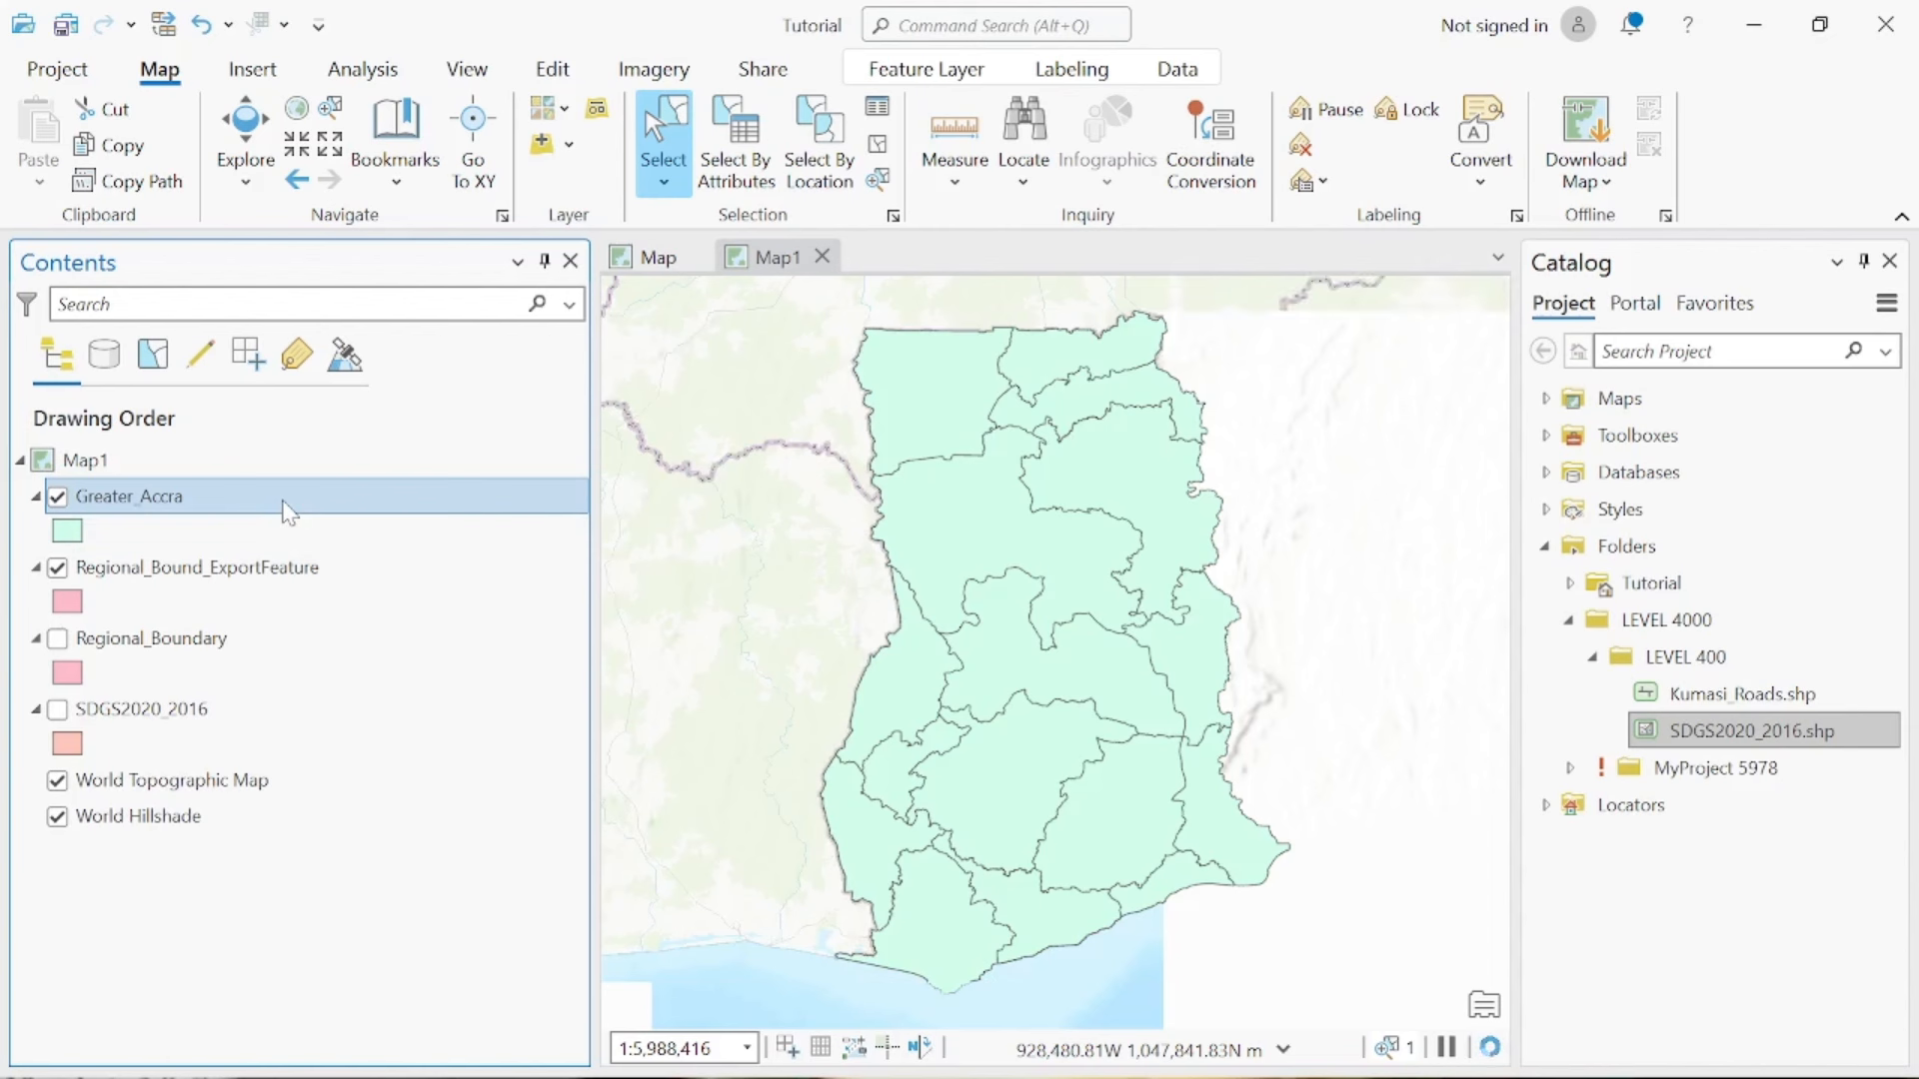
{"action": "left_click", "coordinate": [60, 498]}
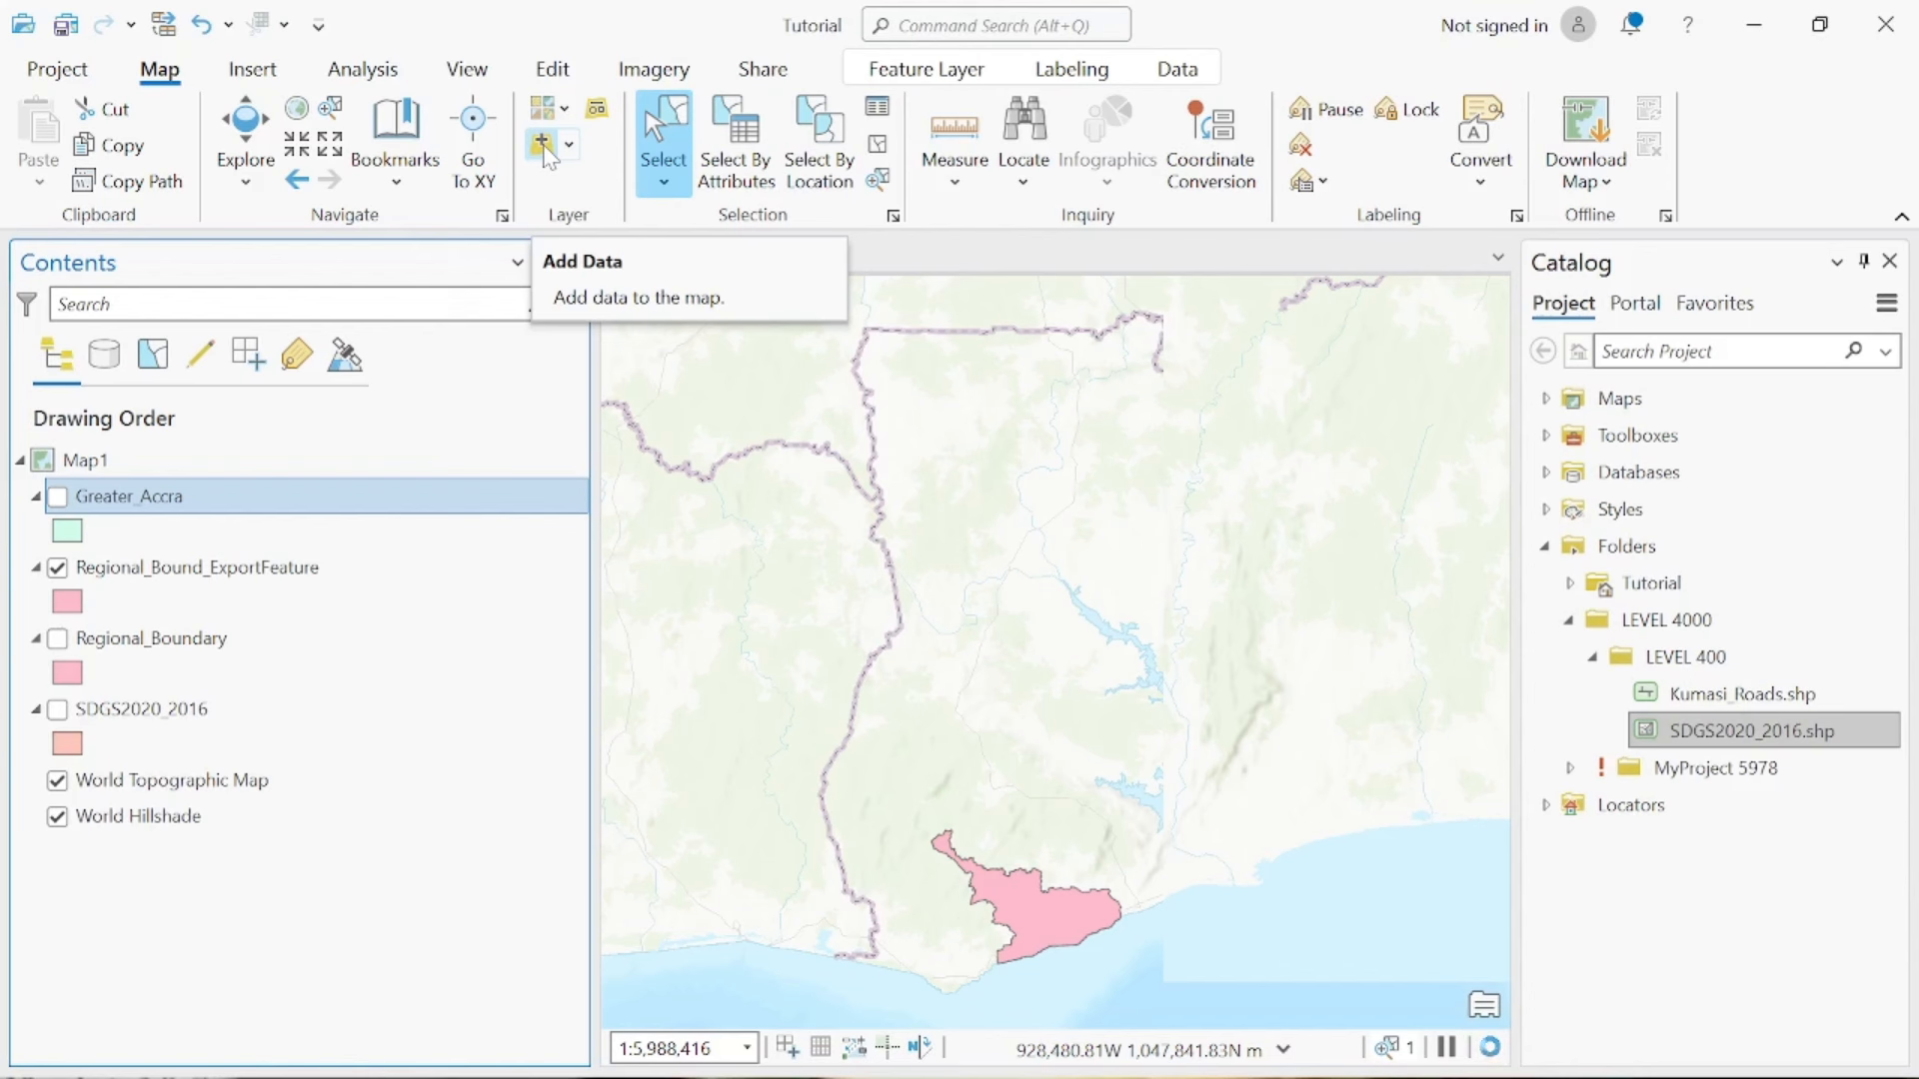
Add the Ashanti_Western_North_District.shp shapefile from the Target folder to the map
{"action": "left_click", "coordinate": [545, 146]}
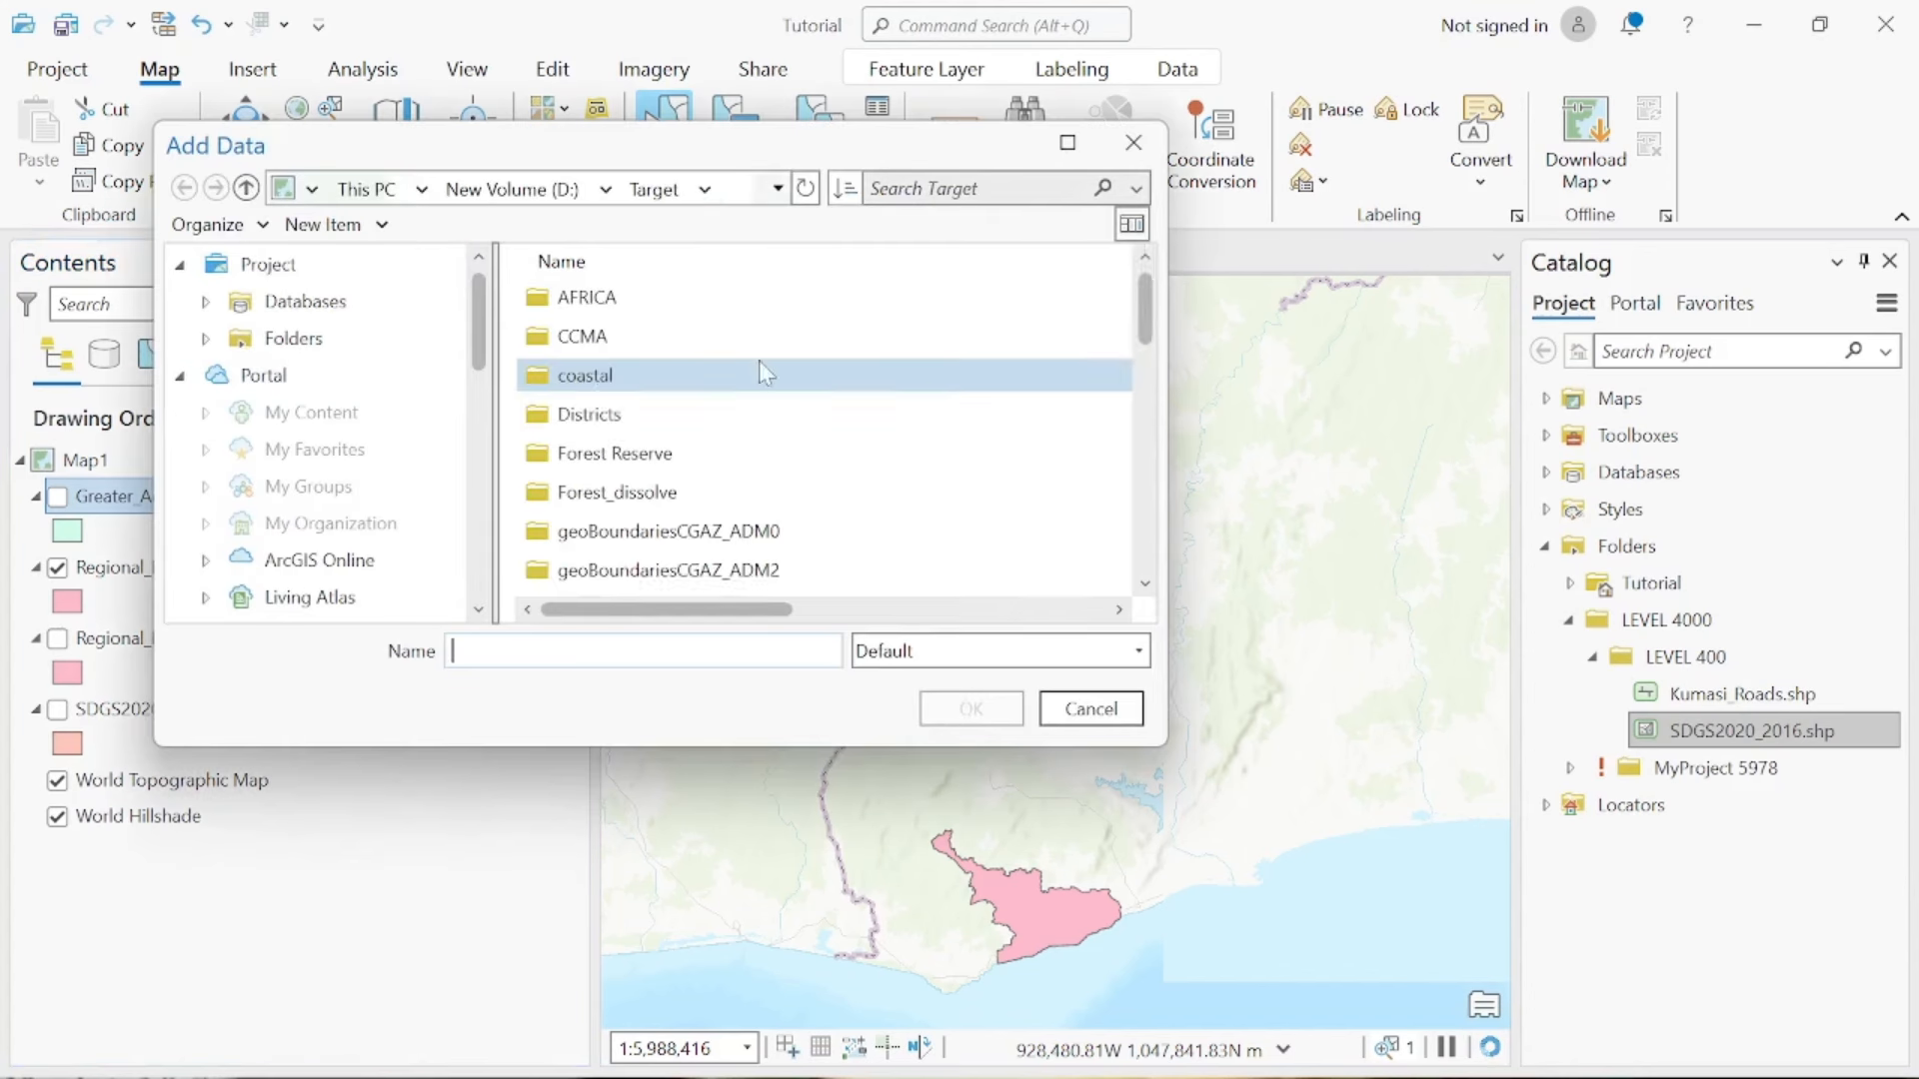
{"action": "scroll", "coordinate": [1140, 375], "scroll_direction": "down", "scroll_amount": 1}
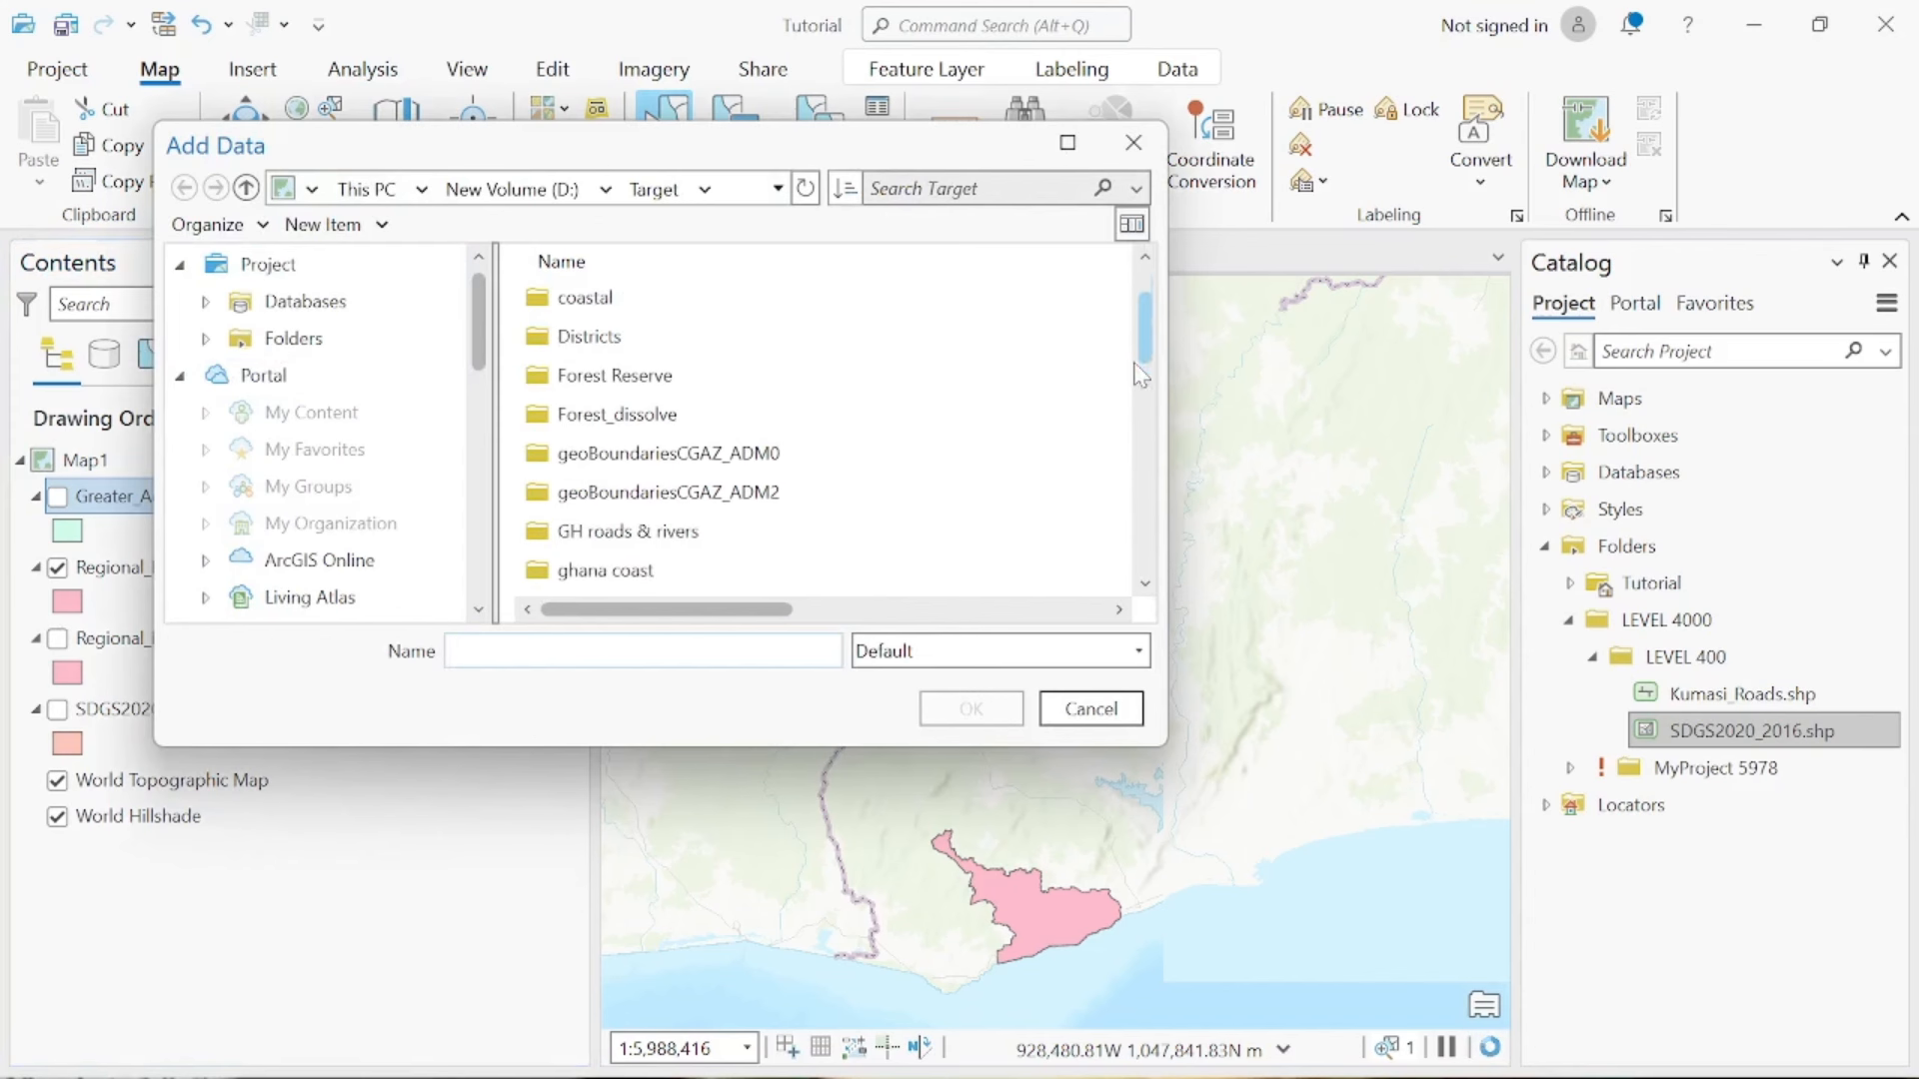
{"action": "scroll", "coordinate": [1135, 420], "scroll_direction": "down", "scroll_amount": 7}
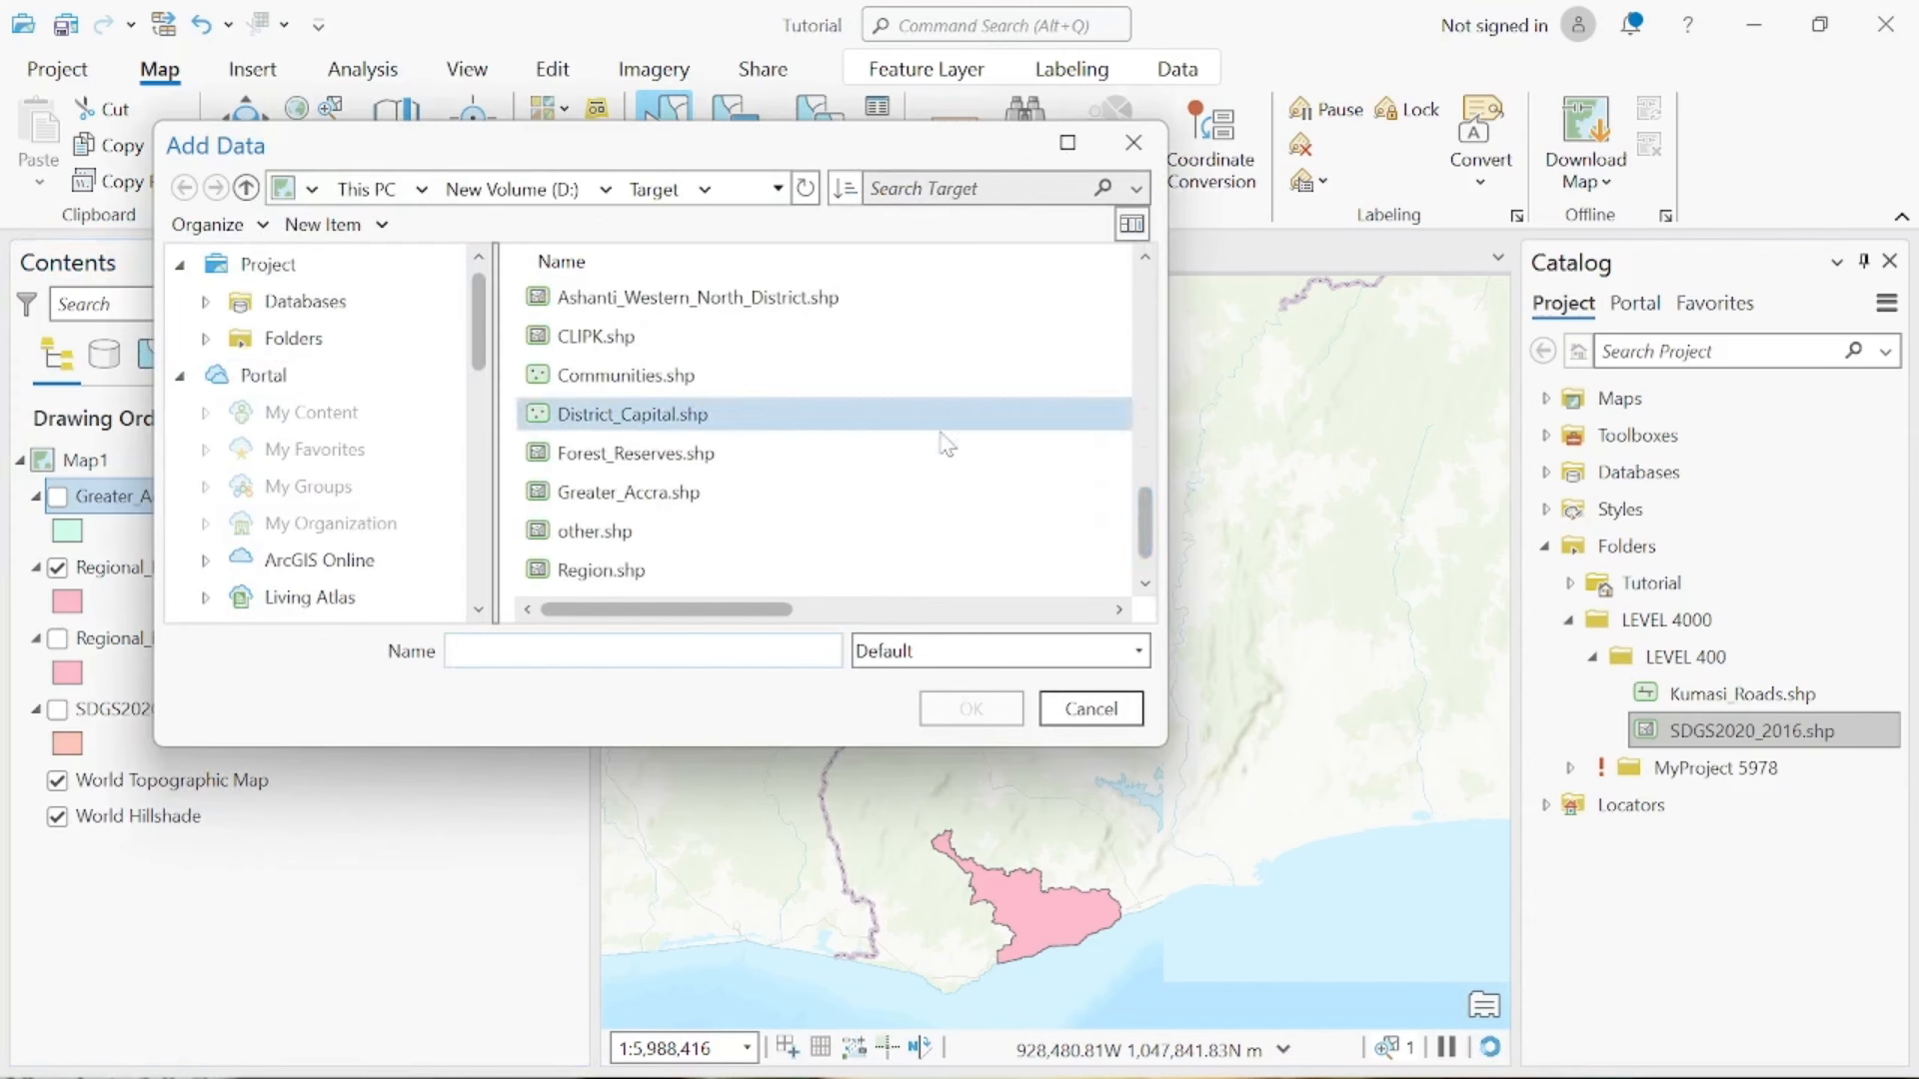
{"action": "left_click", "coordinate": [794, 297]}
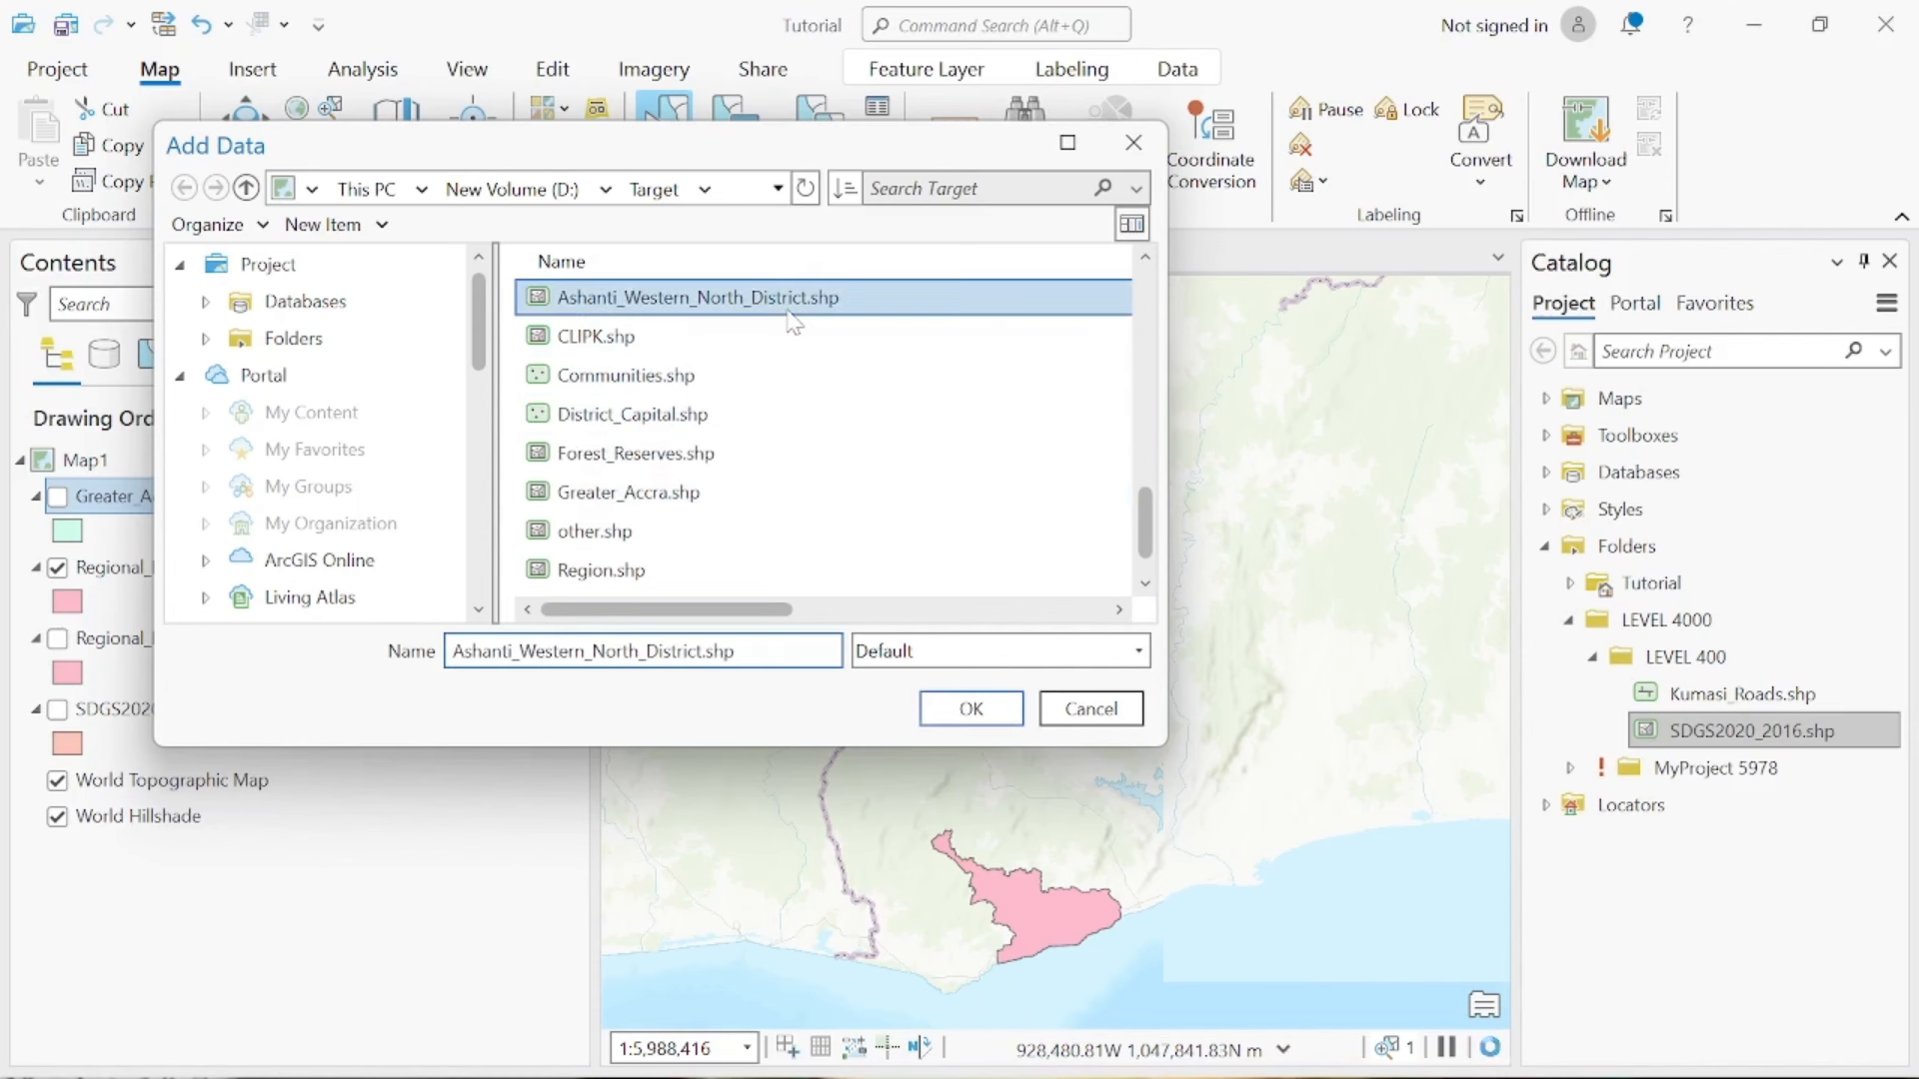
{"action": "left_click", "coordinate": [969, 710]}
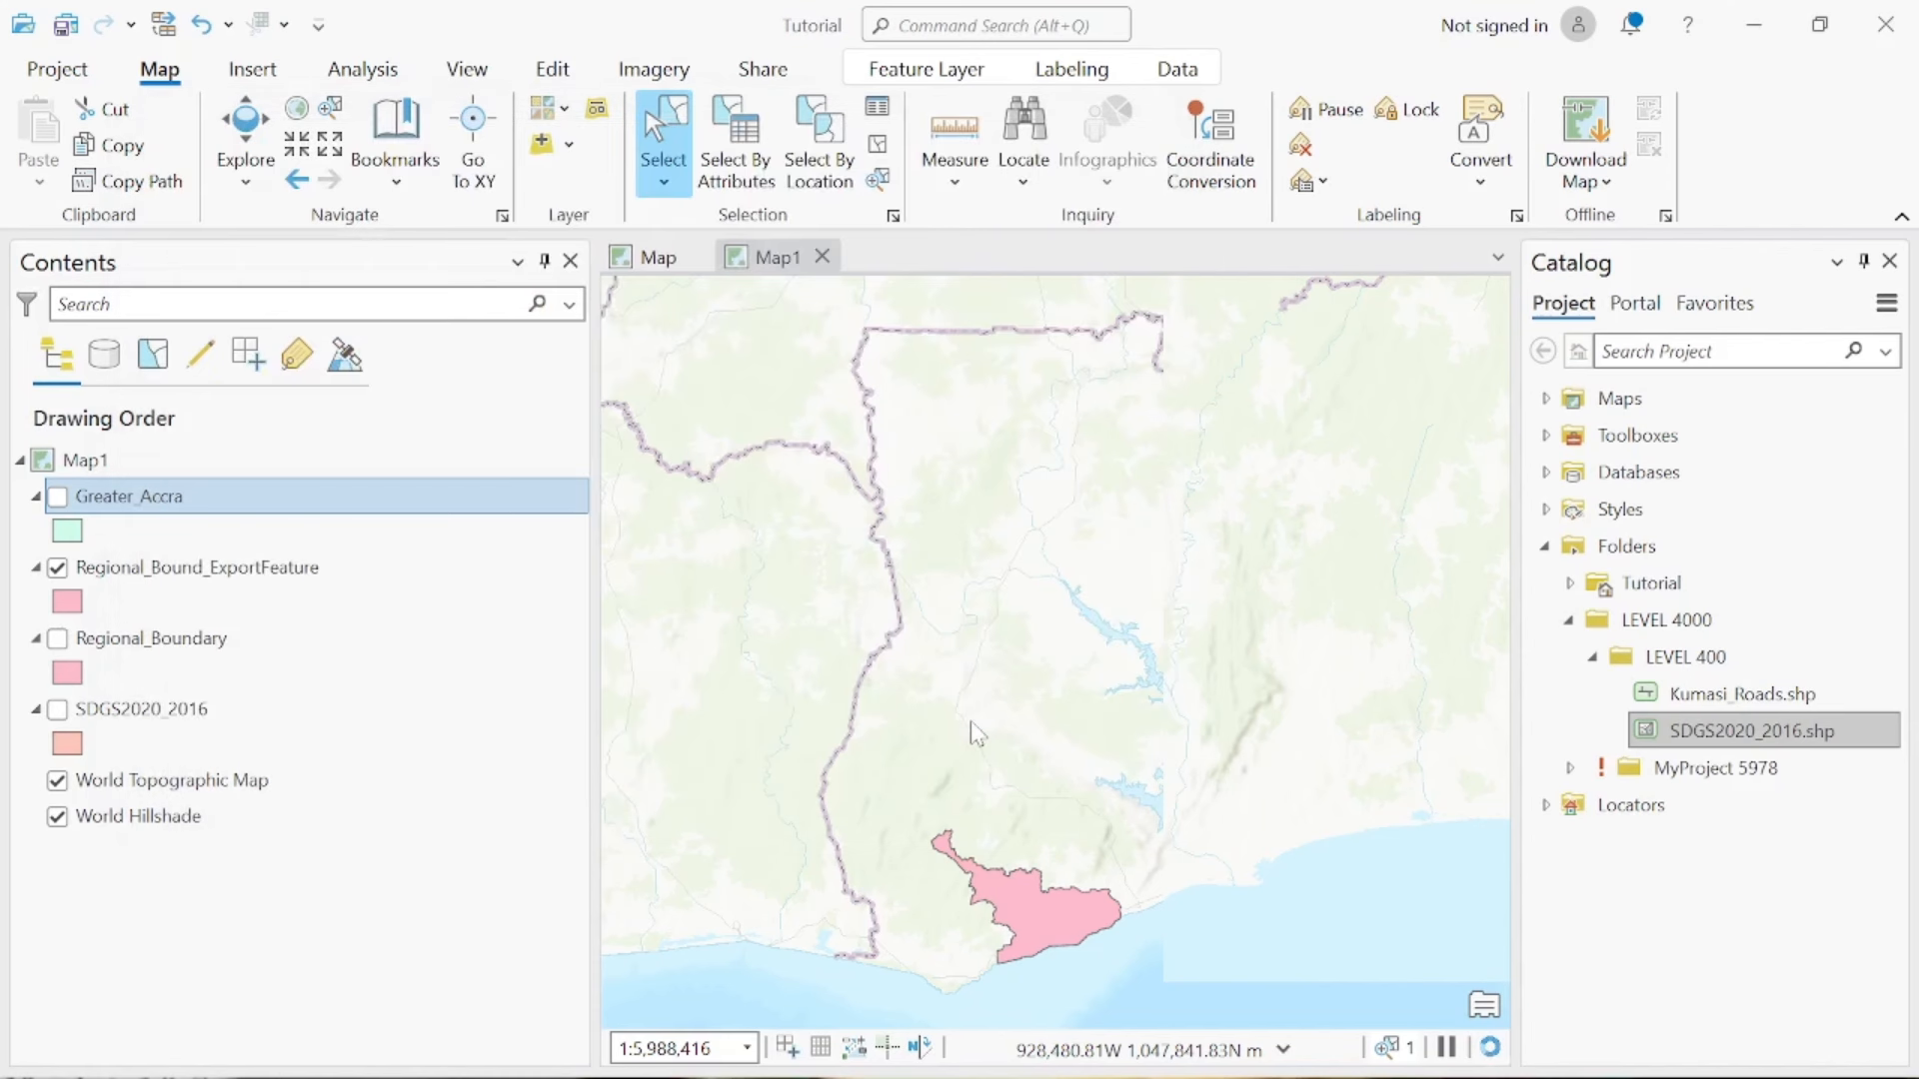